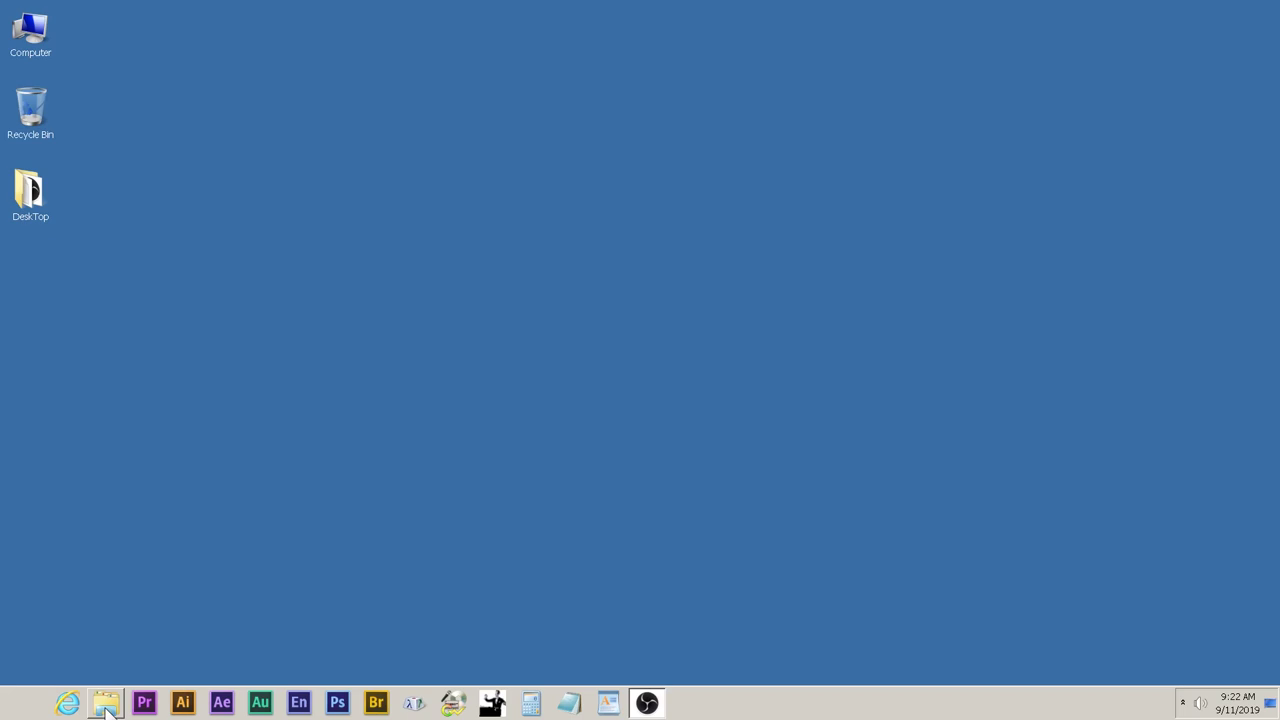
Open the truck photo a0000024 (1) from the Video library's Raptor folder with Adobe Photoshop CS6.
{"action": "left_click", "coordinate": [106, 704]}
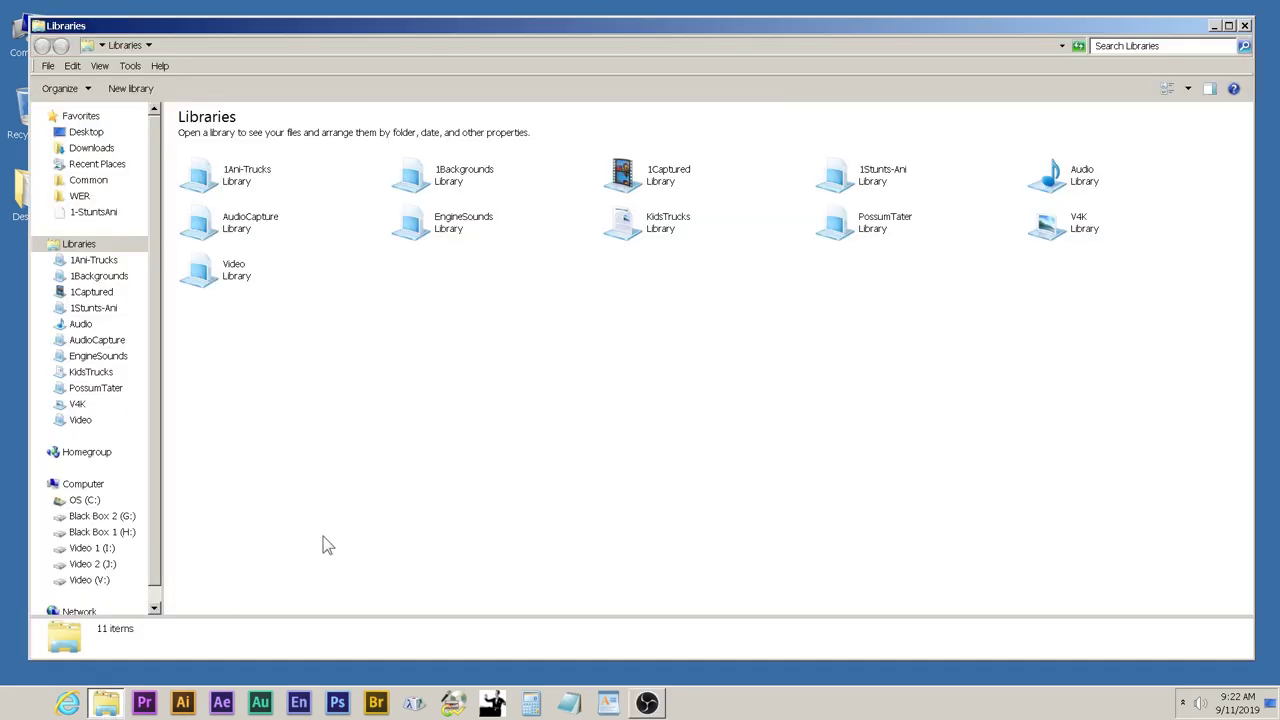
{"action": "left_click", "coordinate": [88, 424]}
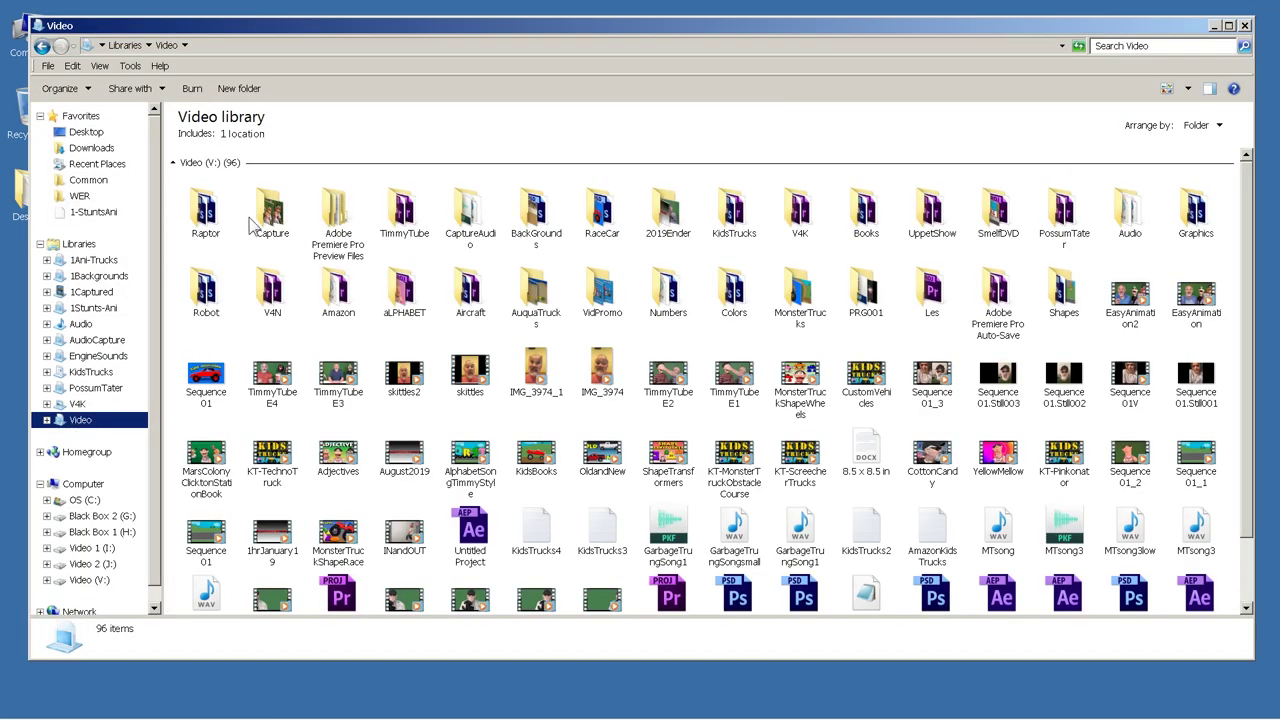
{"action": "left_click", "coordinate": [205, 222]}
{"action": "double_click", "coordinate": [205, 222]}
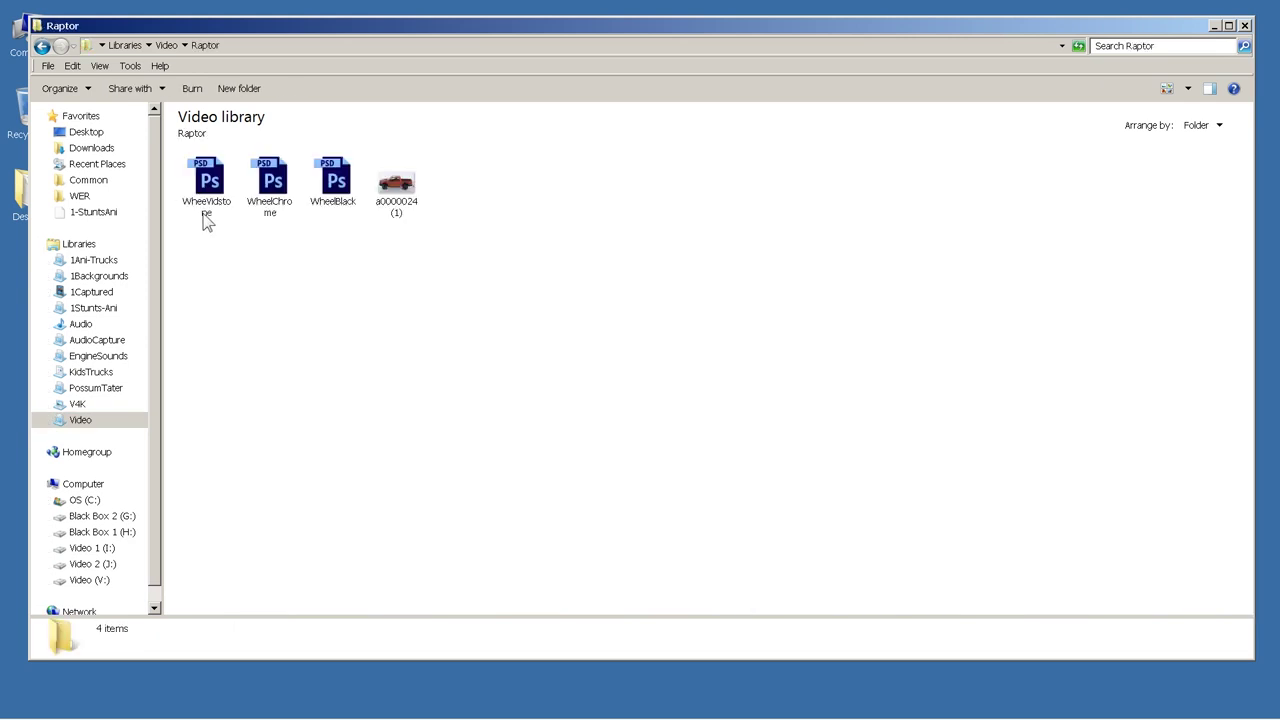
{"action": "right_click", "coordinate": [404, 188]}
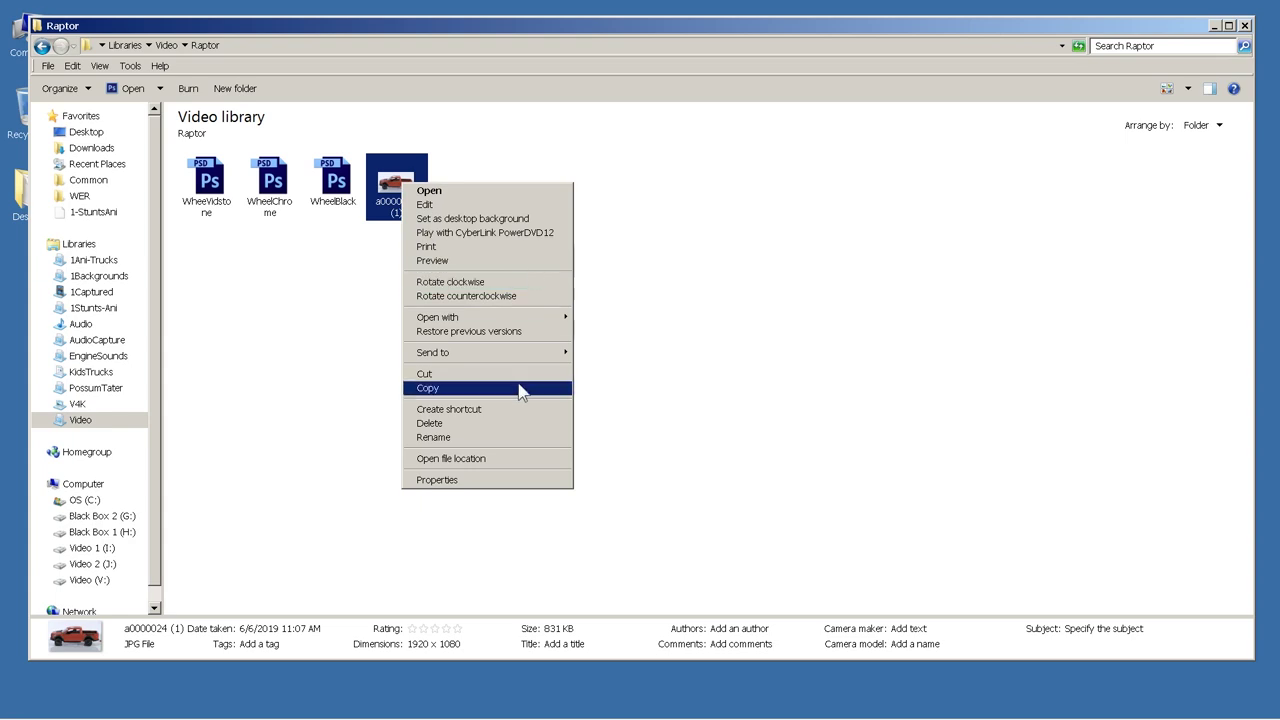
{"action": "mouse_move", "coordinate": [520, 318]}
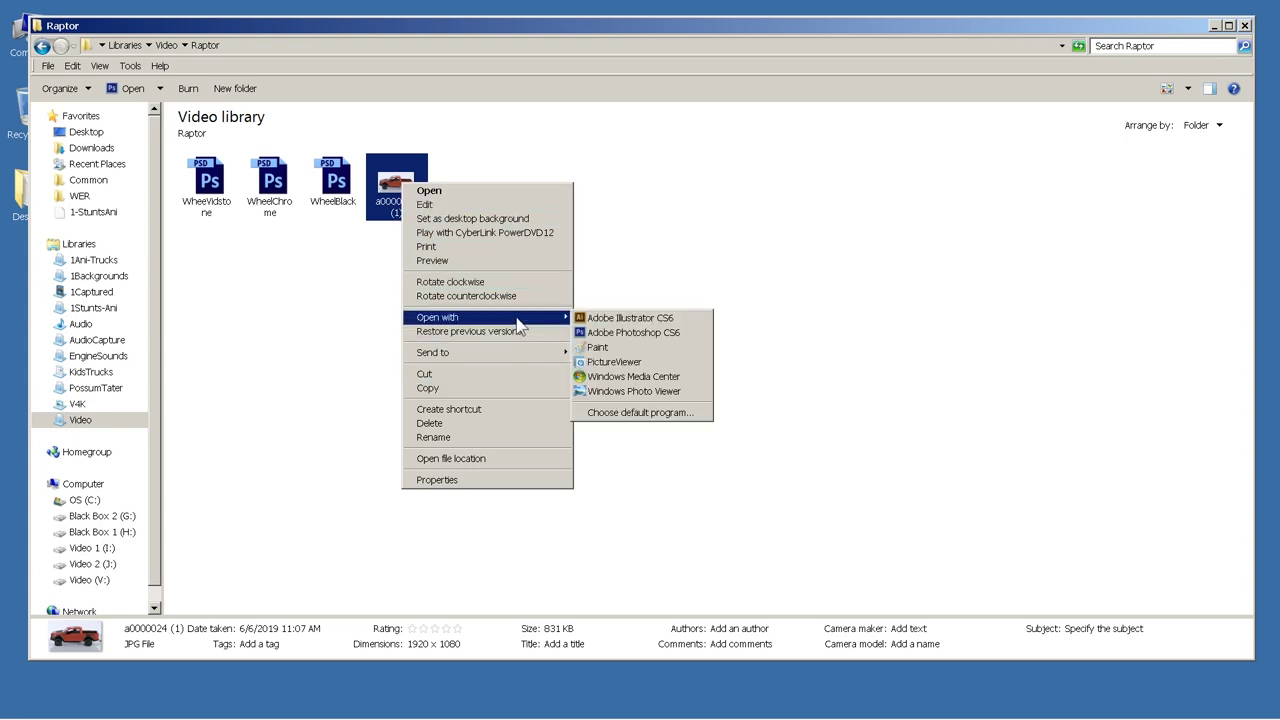
{"action": "left_click", "coordinate": [630, 333]}
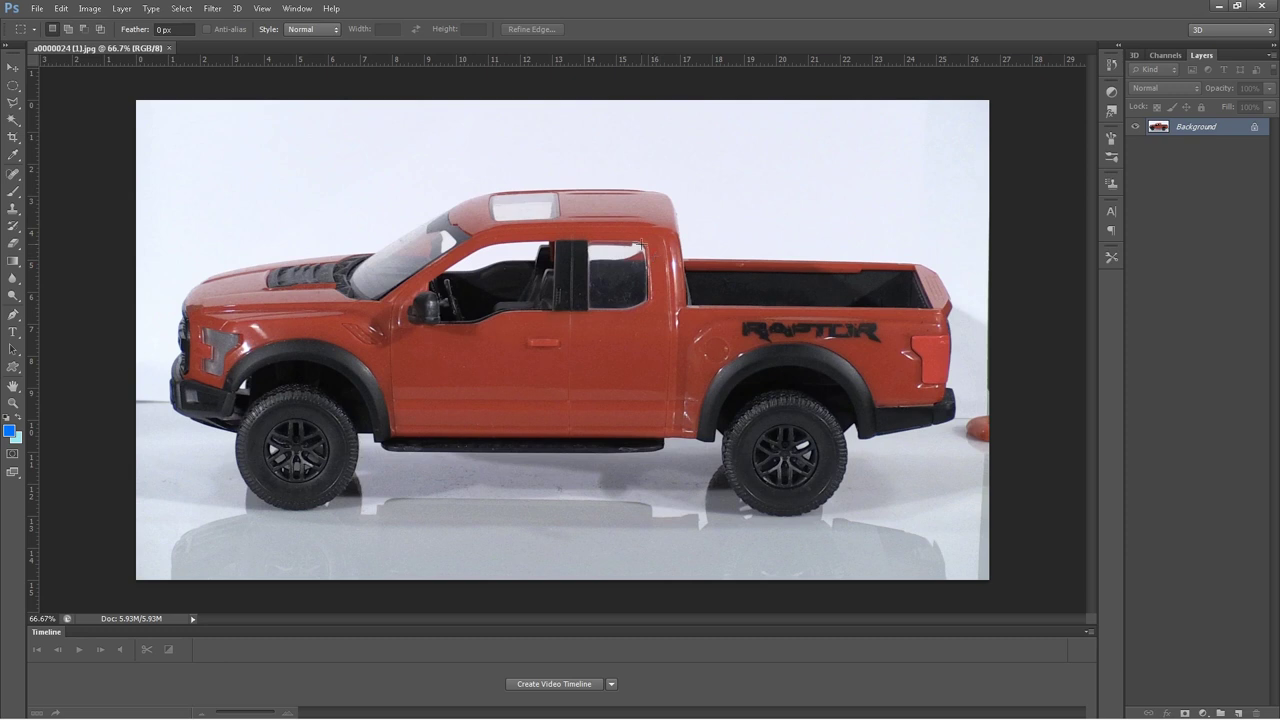
Duplicate the Background layer as "Background copy" and hide the original, leaving only the copy shown.
{"action": "right_click", "coordinate": [1229, 131]}
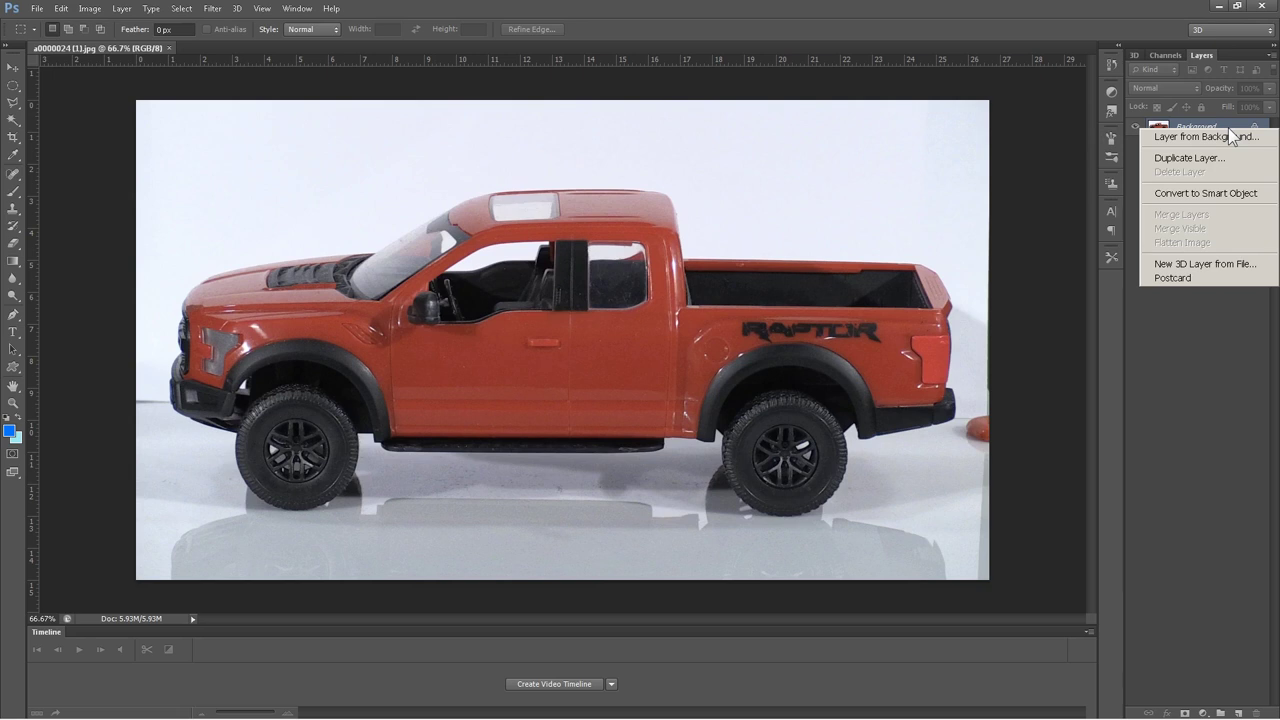
{"action": "left_click", "coordinate": [1216, 160]}
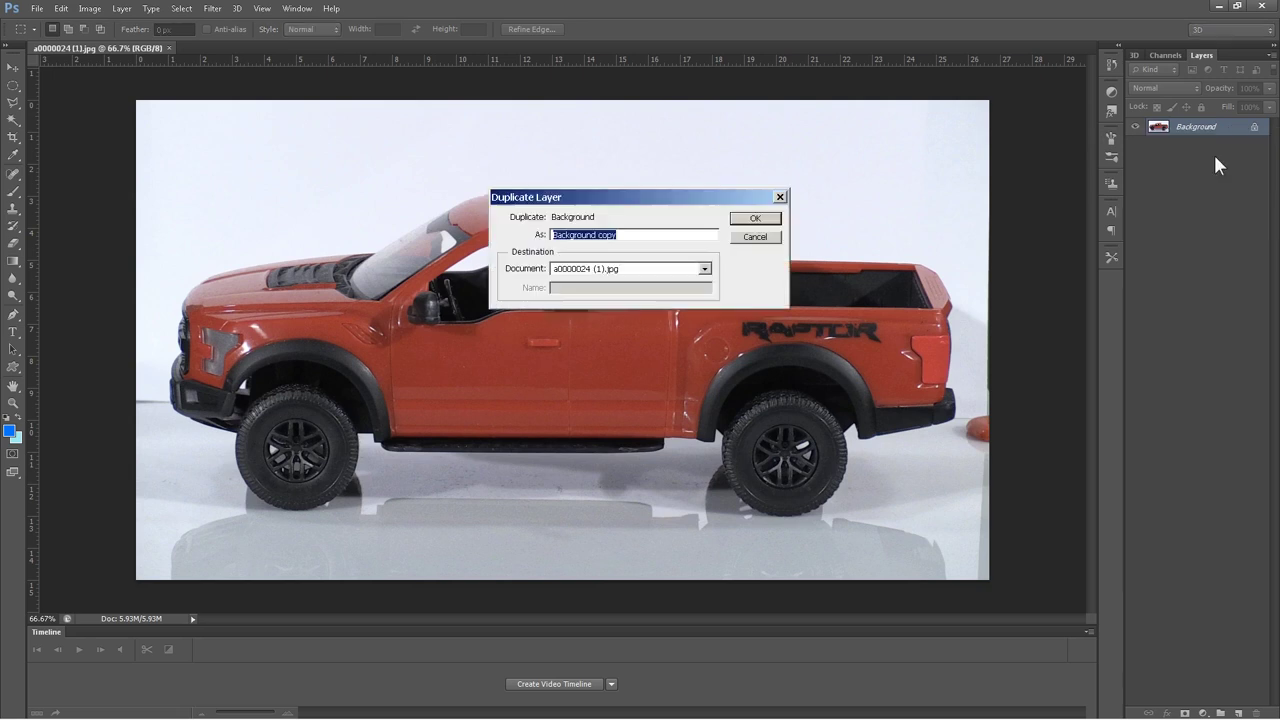
{"action": "left_click", "coordinate": [755, 217]}
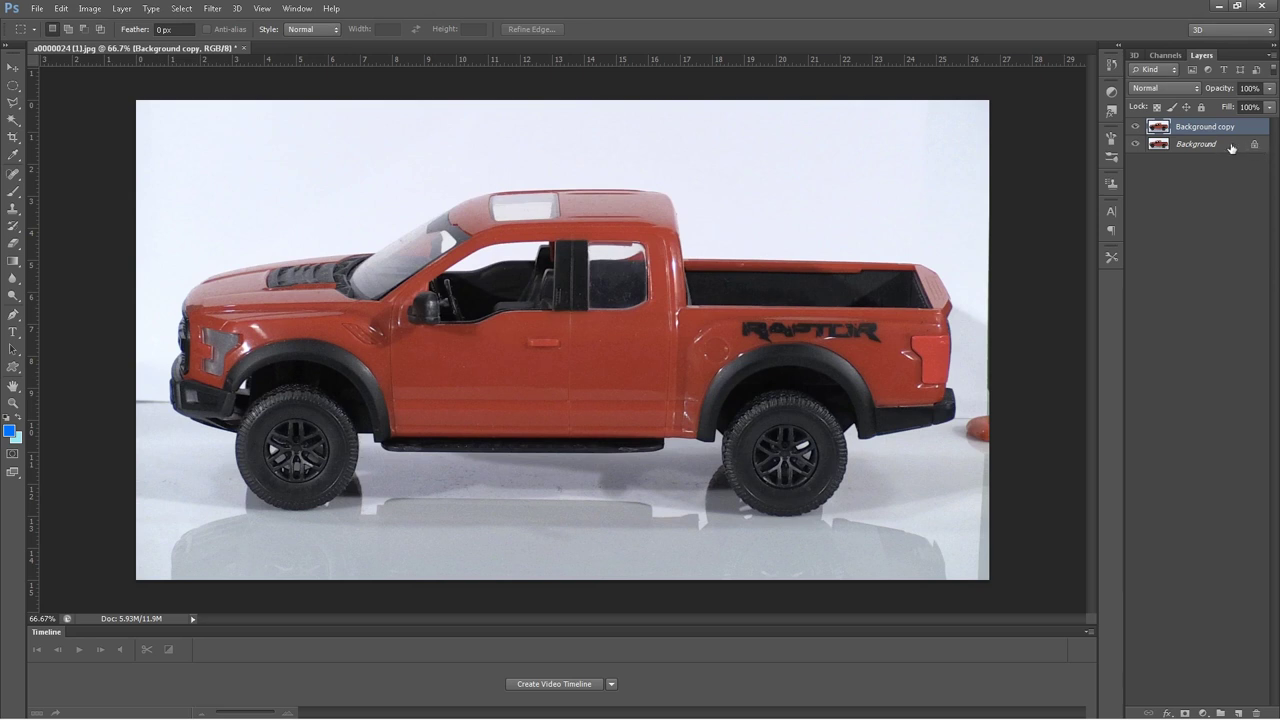
{"action": "left_click", "coordinate": [1134, 144]}
{"action": "left_click", "coordinate": [1134, 126]}
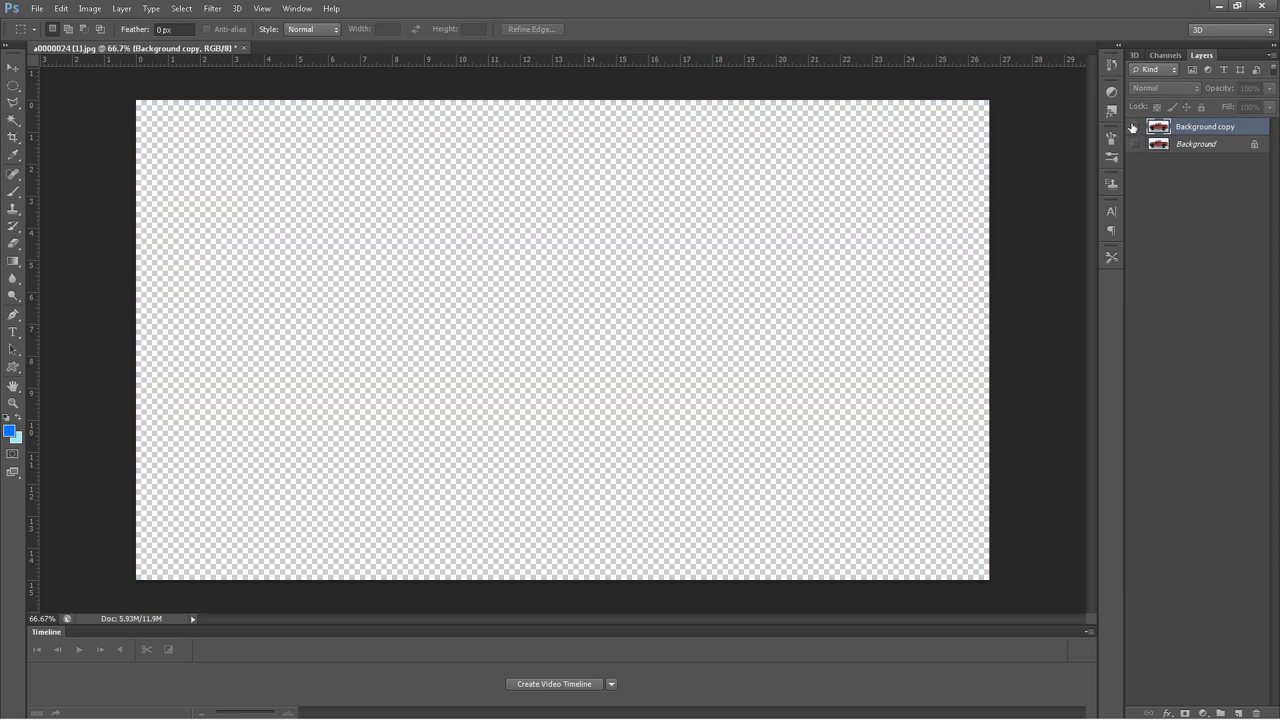
{"action": "left_click", "coordinate": [1134, 126]}
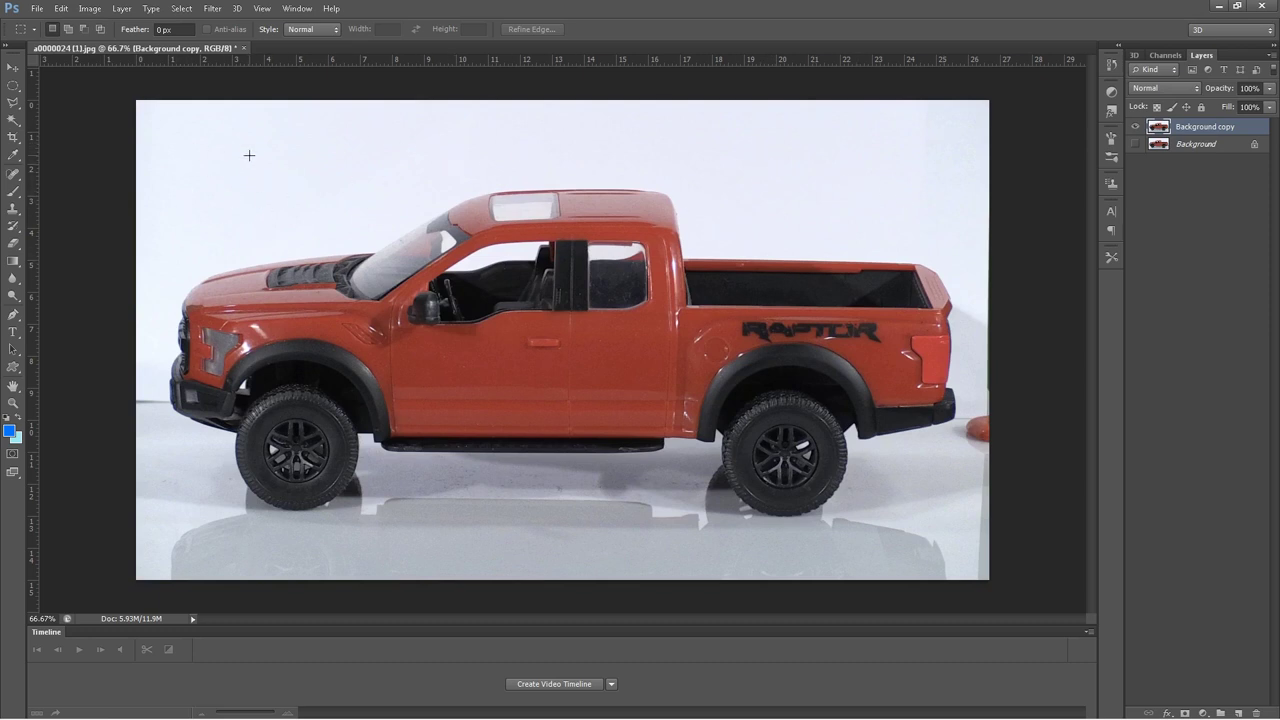
Select the white backdrop around the truck with the Magic Wand at a tolerance of 50.
{"action": "left_click", "coordinate": [14, 122]}
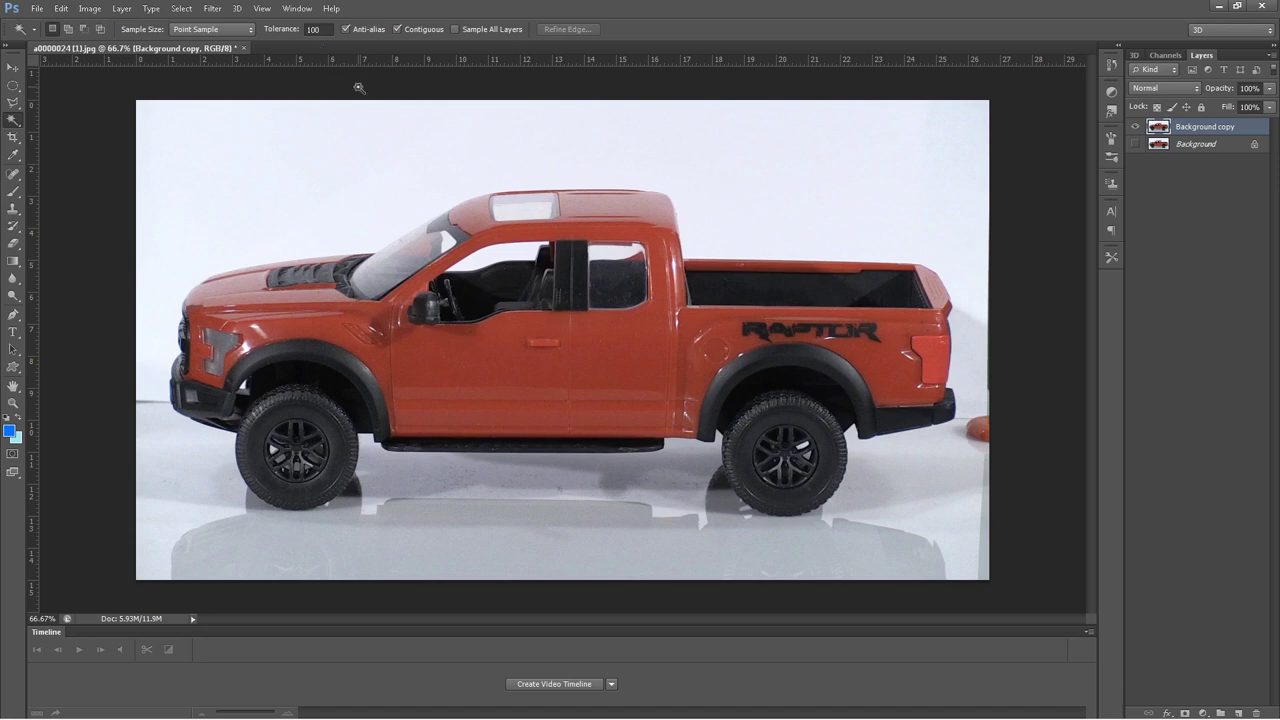
{"action": "left_click", "coordinate": [748, 195]}
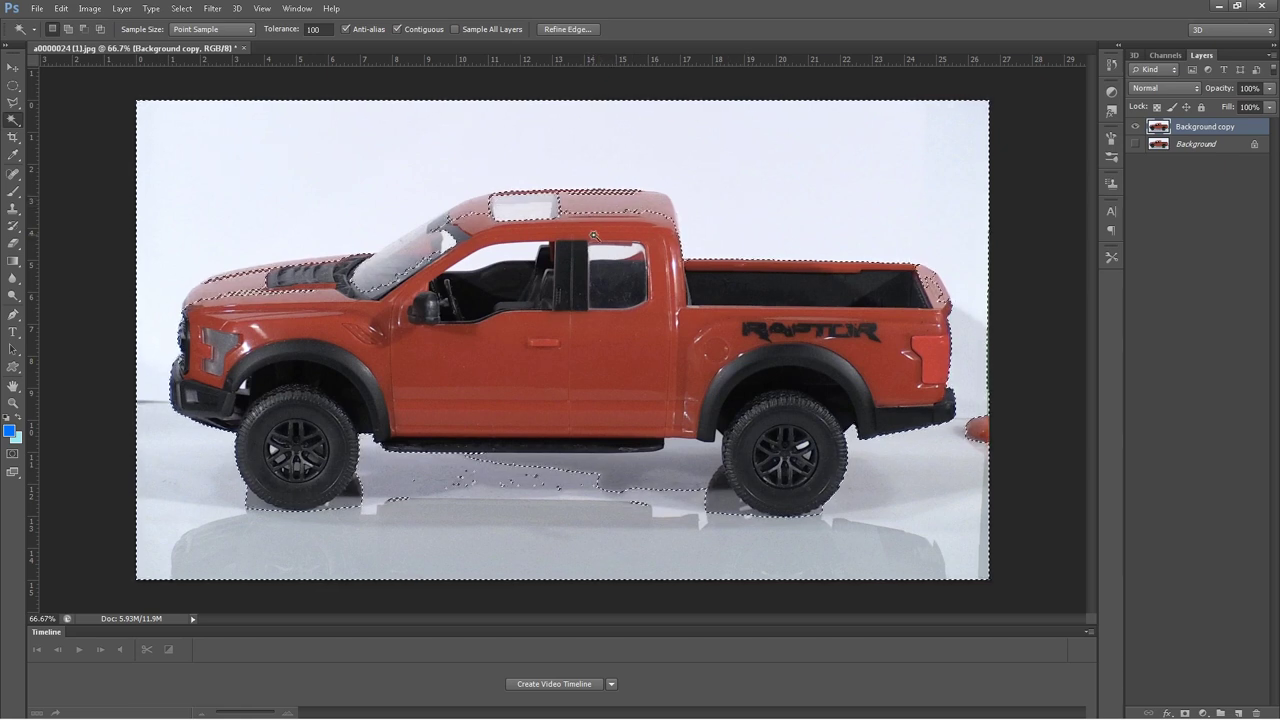
{"action": "left_click", "coordinate": [316, 29]}
{"action": "type", "text": "5"}
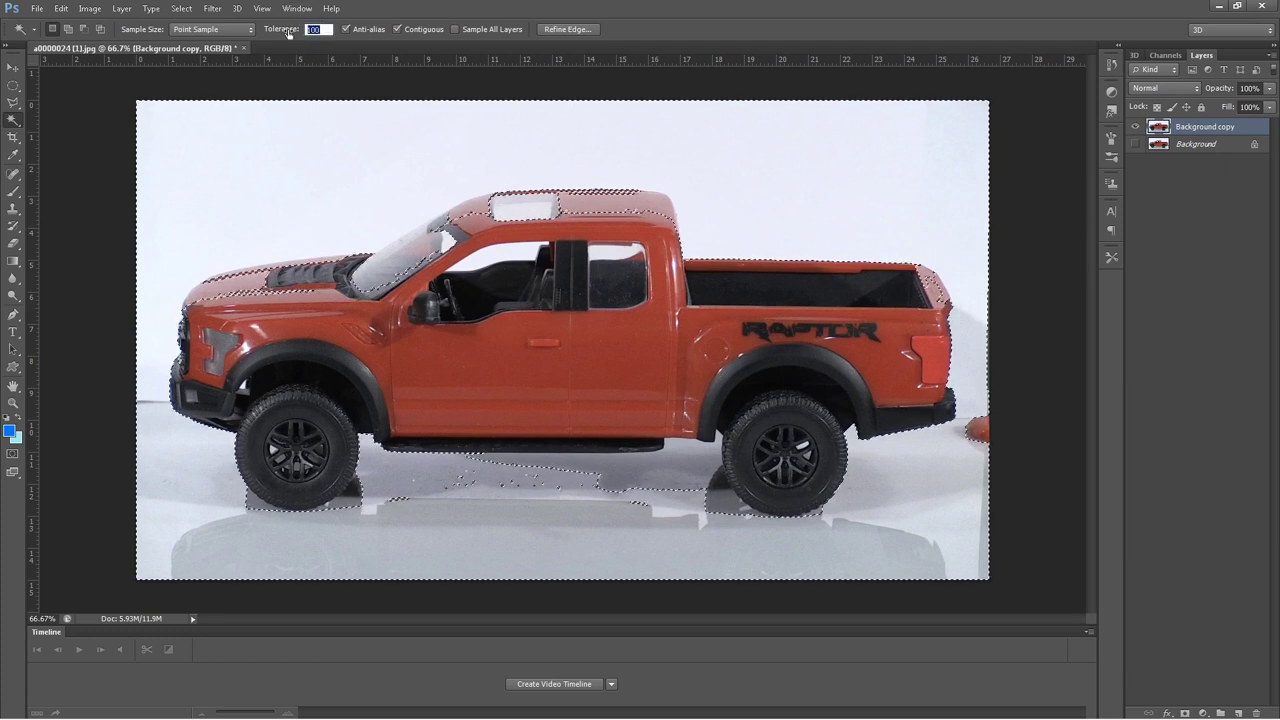
{"action": "type", "text": "0"}
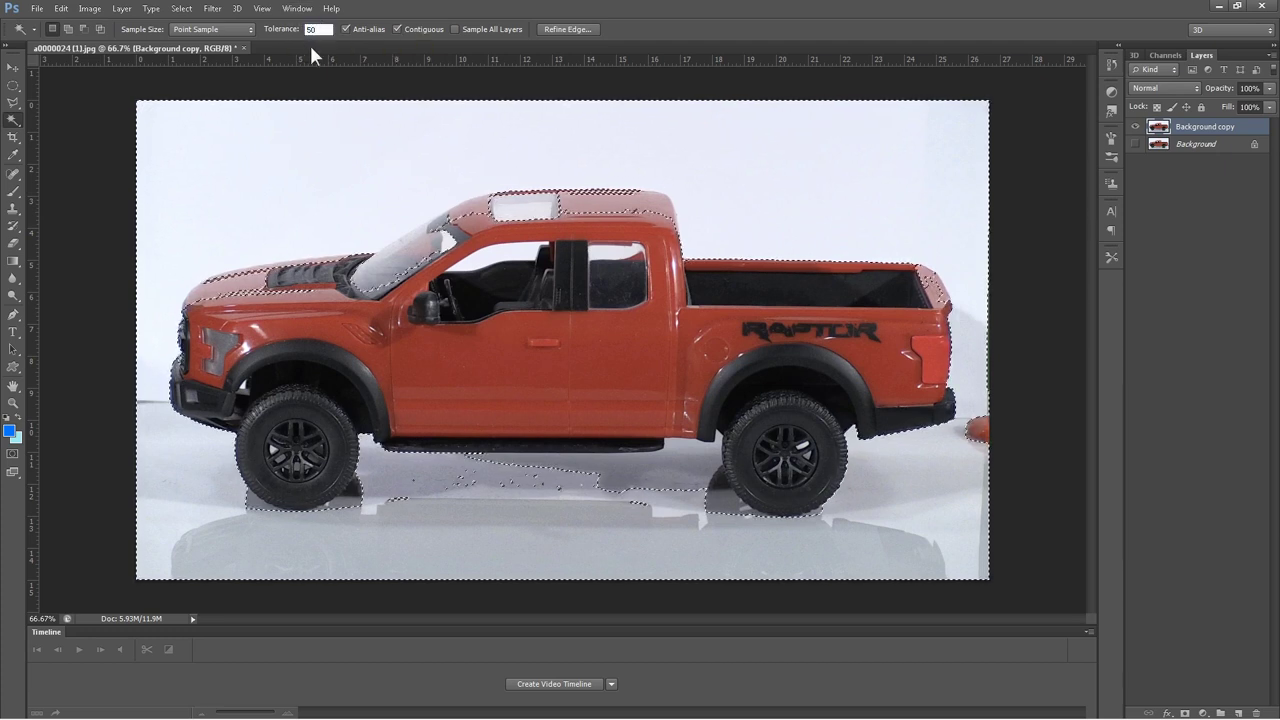
{"action": "key", "text": "ctrl+d"}
{"action": "left_click", "coordinate": [382, 178]}
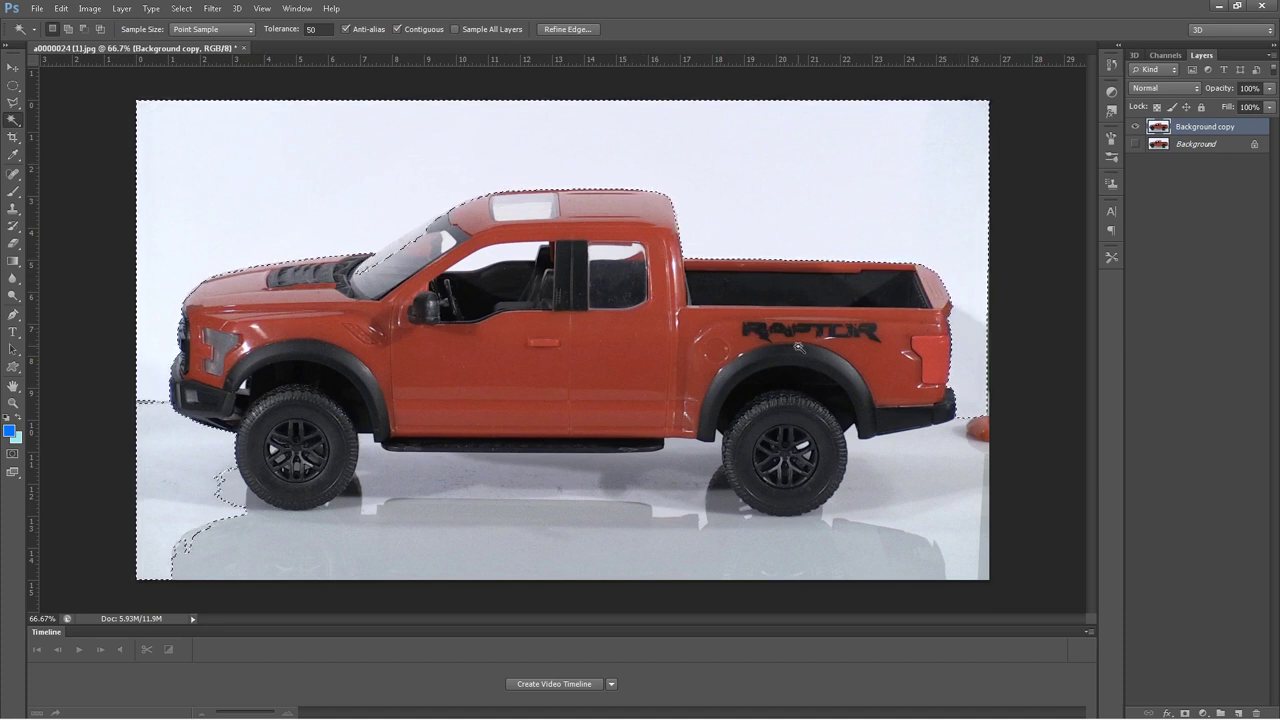
Erase the selected backdrop along the roof, bed, tailgate, hood and front bumper with a 65 px Eraser.
{"action": "left_click", "coordinate": [13, 243]}
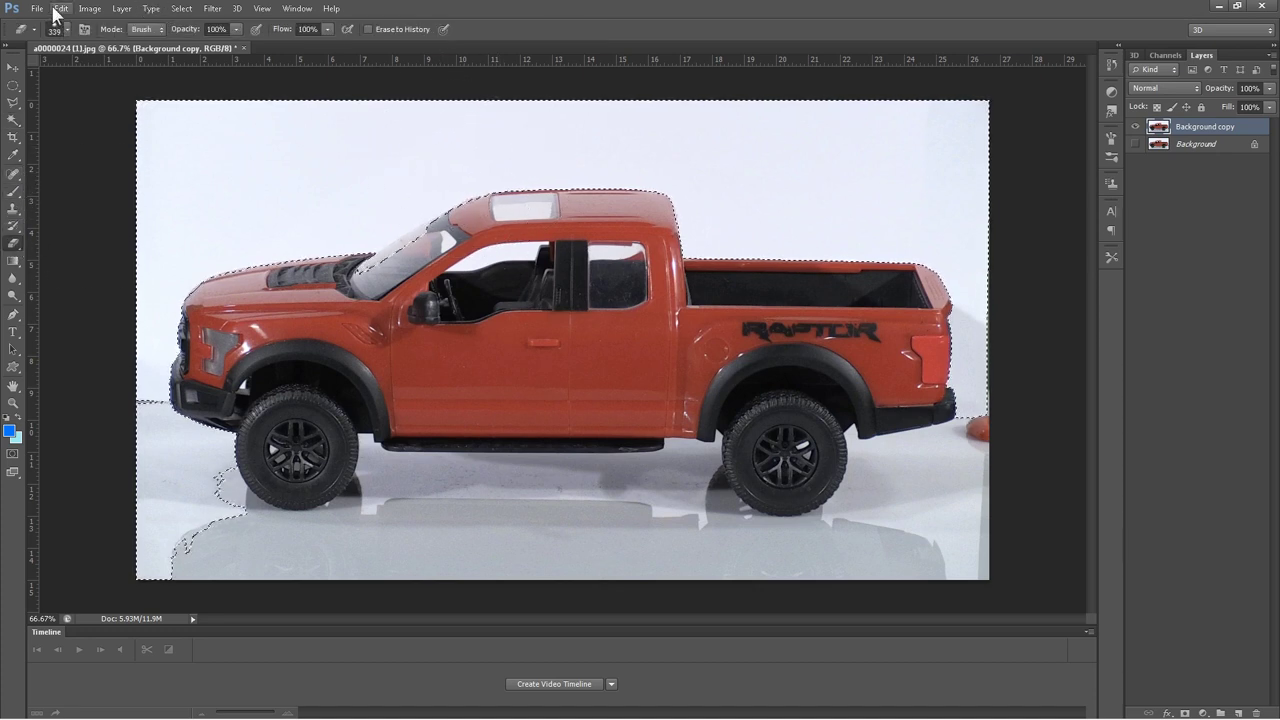
{"action": "left_click", "coordinate": [67, 30]}
{"action": "left_click", "coordinate": [61, 71]}
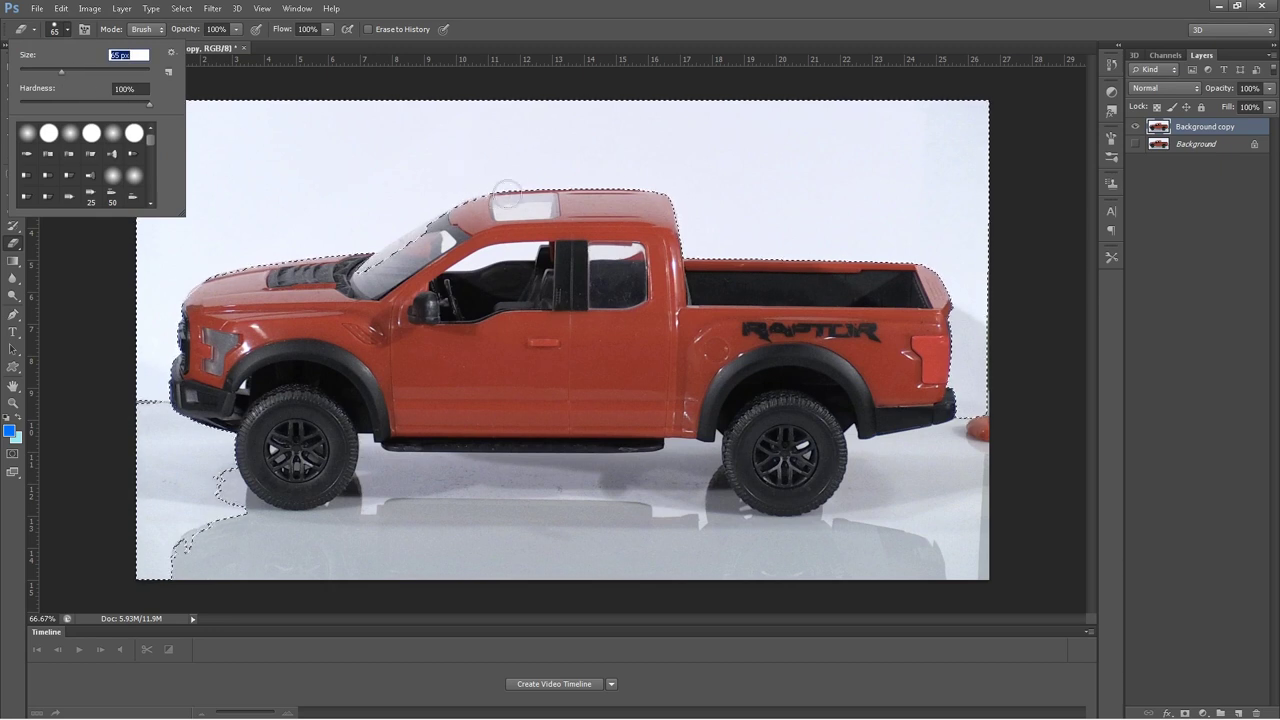
{"action": "key", "text": "Return"}
{"action": "left_click_drag", "start_coordinate": [508, 189], "coordinate": [532, 186]}
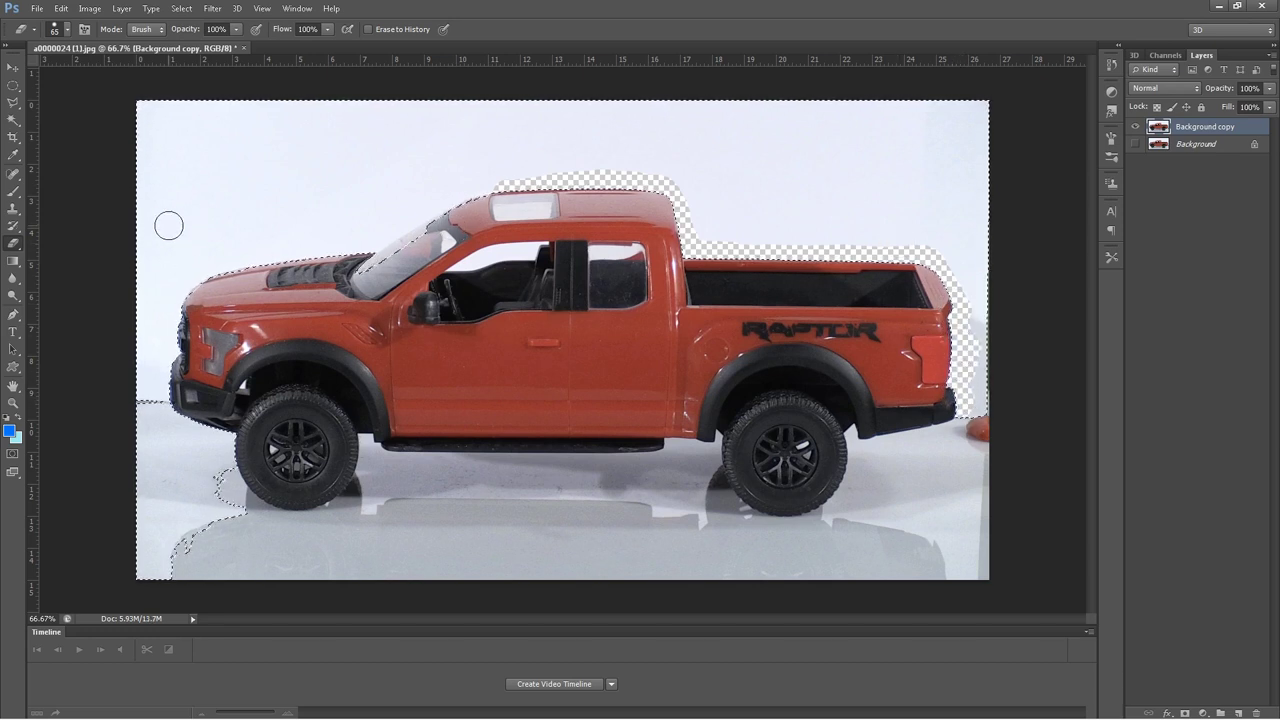
{"action": "left_click", "coordinate": [361, 241]}
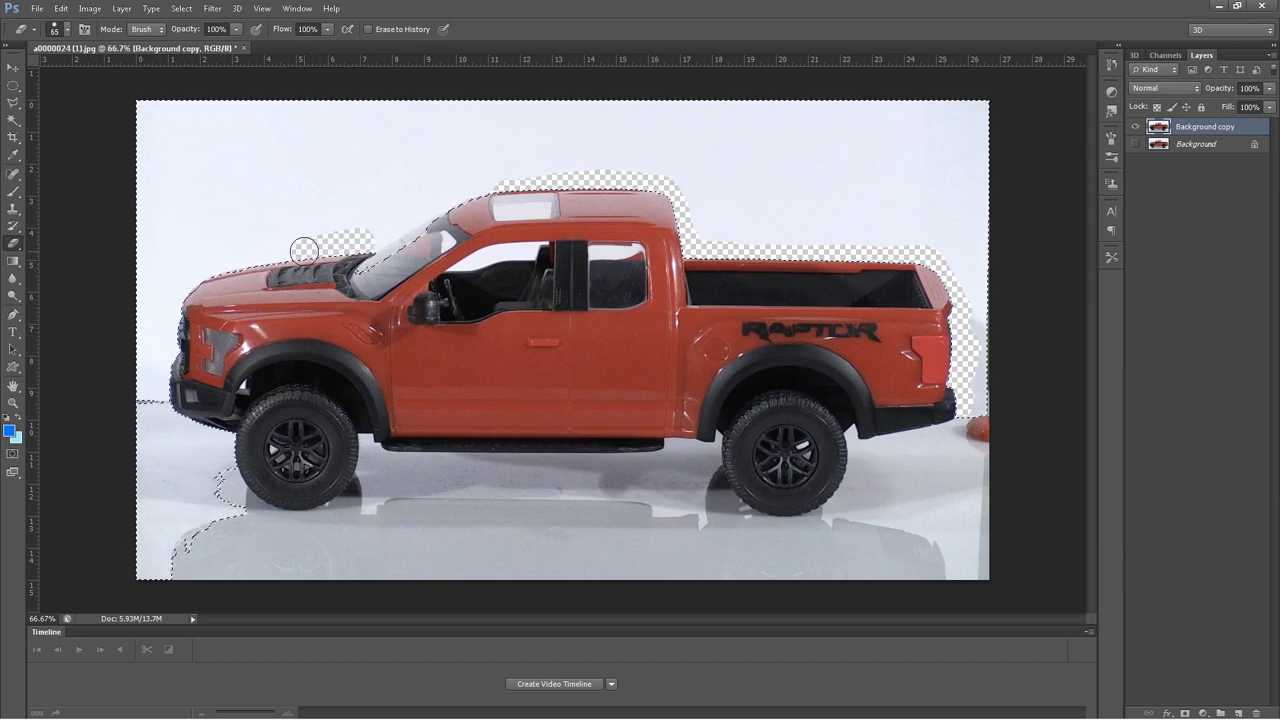
{"action": "left_click", "coordinate": [261, 256]}
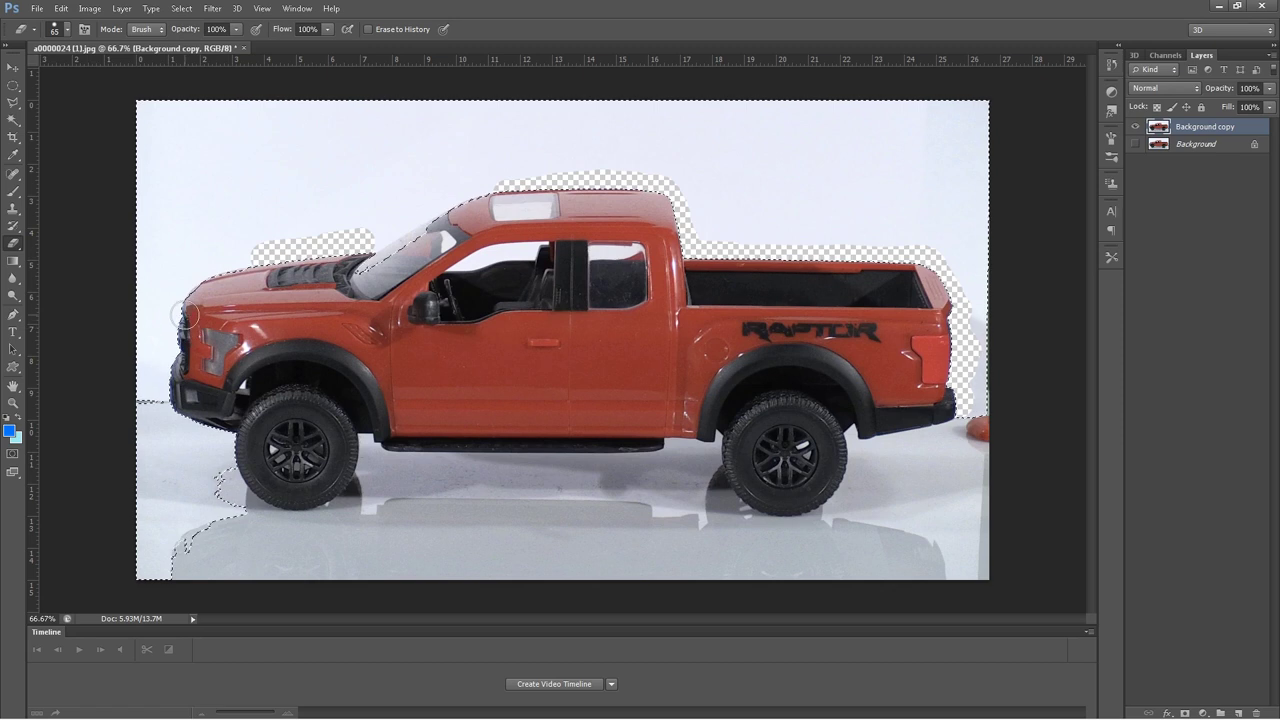
{"action": "left_click_drag", "start_coordinate": [165, 380], "coordinate": [180, 422]}
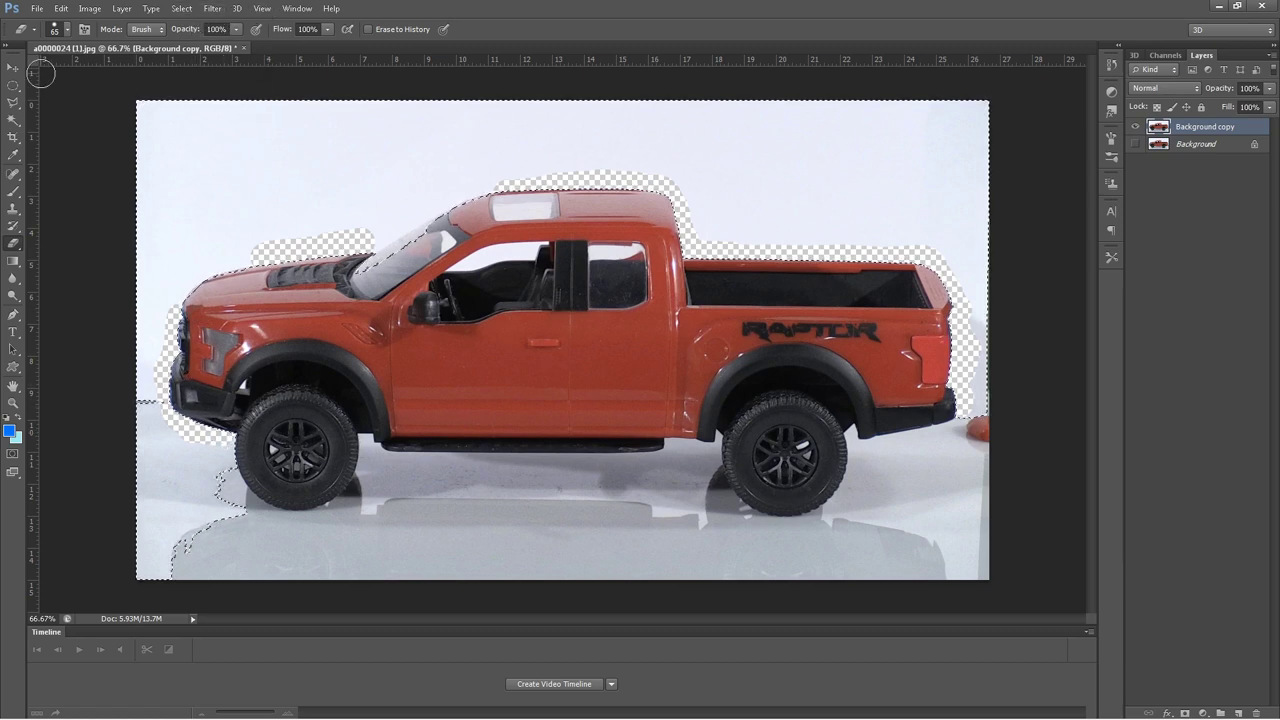
Replace the selection with a new Magic Wand selection of the remaining upper backdrop at a tolerance of 30.
{"action": "left_click", "coordinate": [13, 121]}
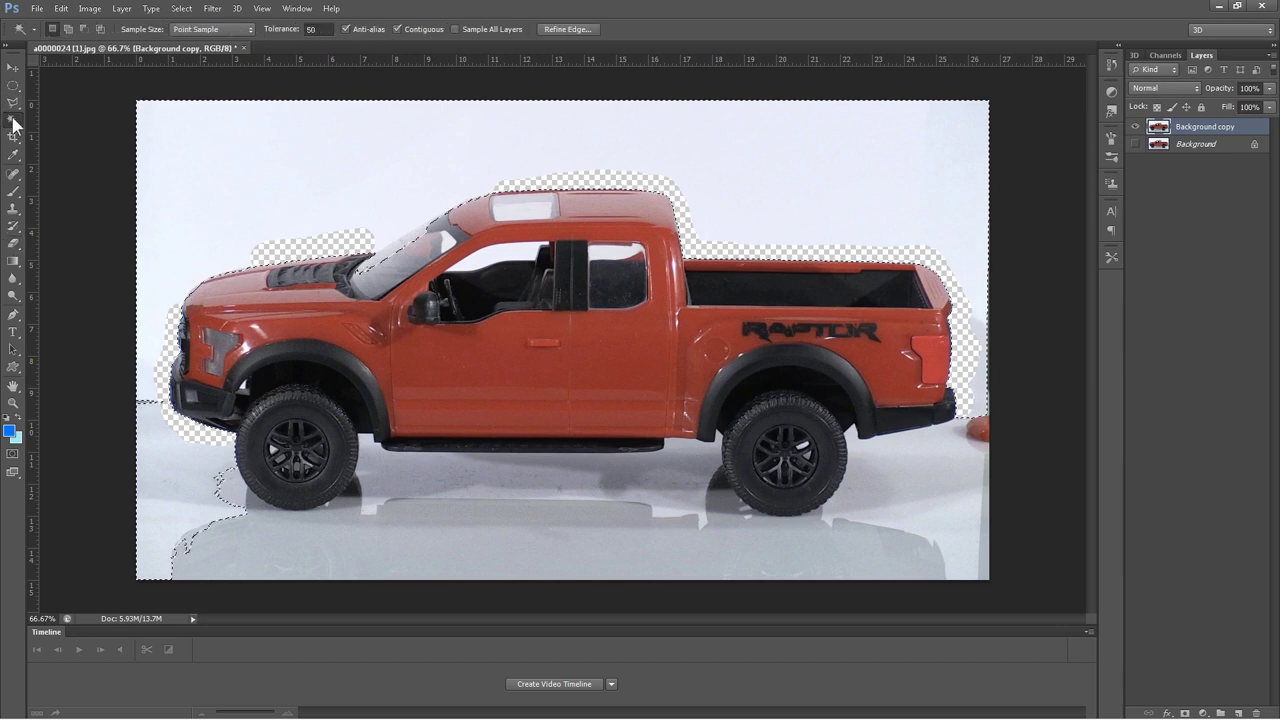
{"action": "left_click", "coordinate": [324, 29]}
{"action": "type", "text": "3"}
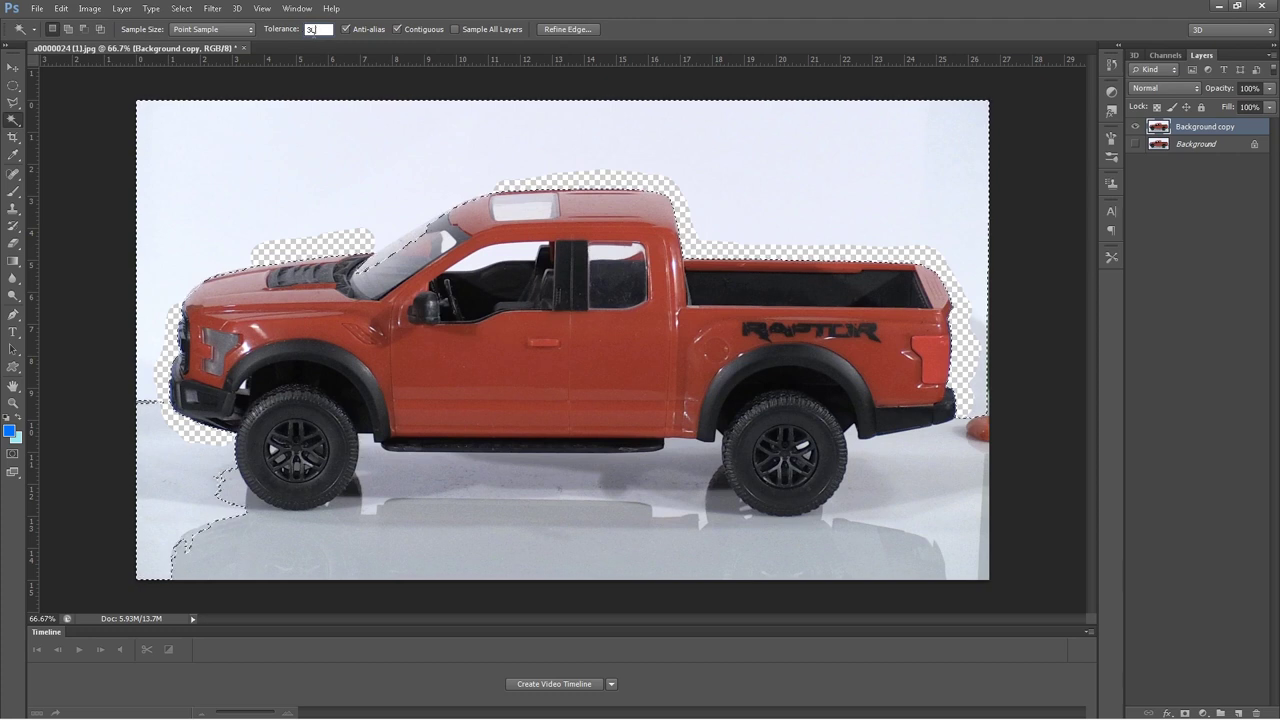
{"action": "type", "text": "0"}
{"action": "key", "text": "Return"}
{"action": "key", "text": "ctrl+d"}
{"action": "left_click", "coordinate": [410, 190]}
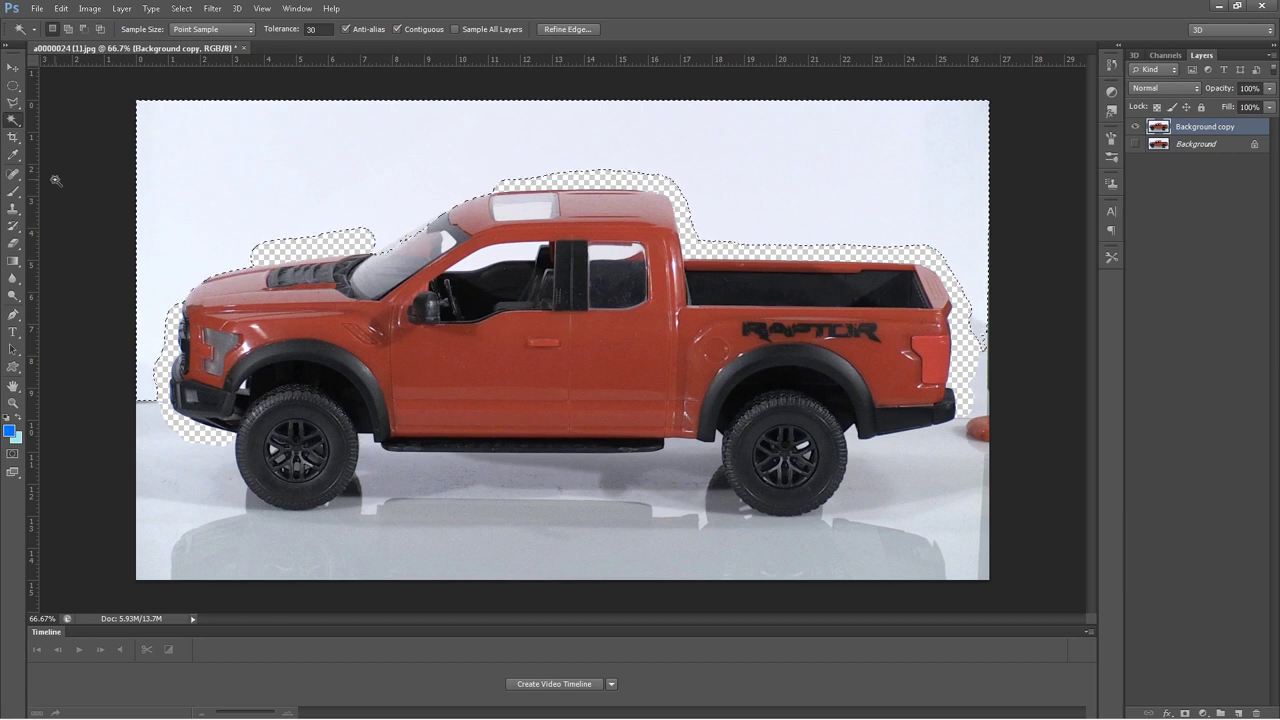
Erase the selected backdrop along the front of the roof, the upper windshield and the front of the hood.
{"action": "left_click", "coordinate": [15, 244]}
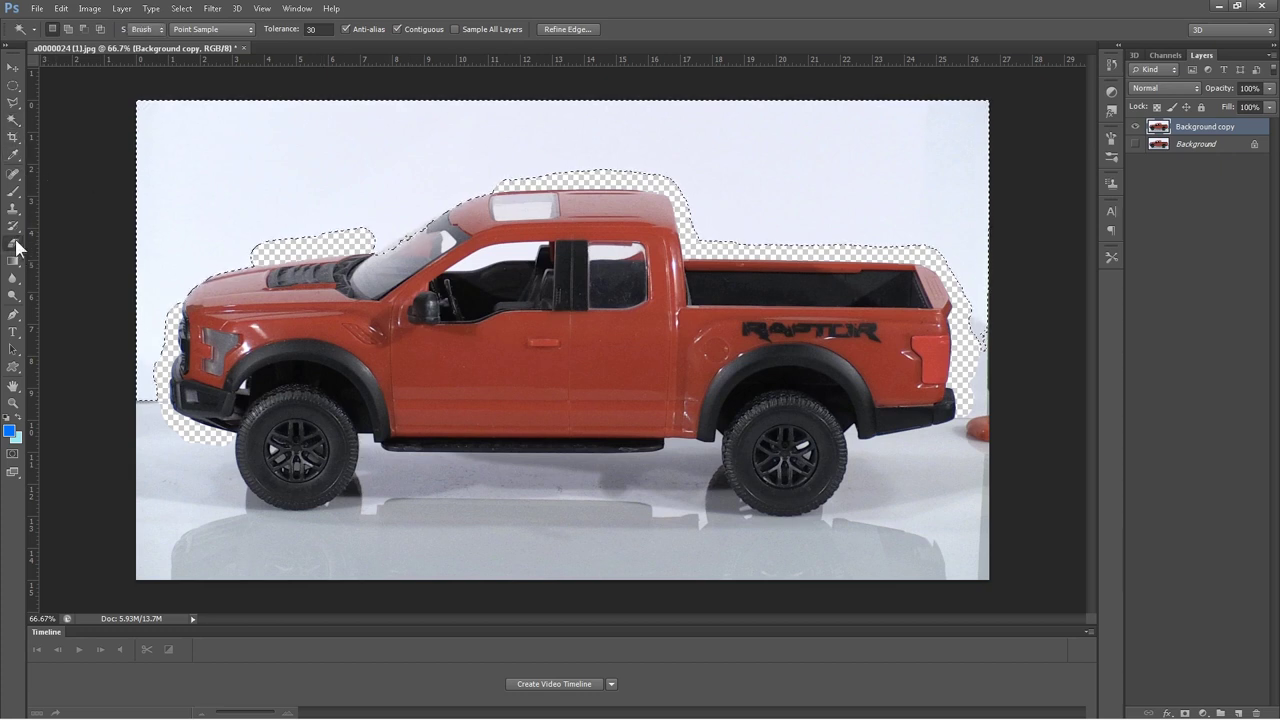
{"action": "left_click_drag", "start_coordinate": [487, 183], "coordinate": [420, 228]}
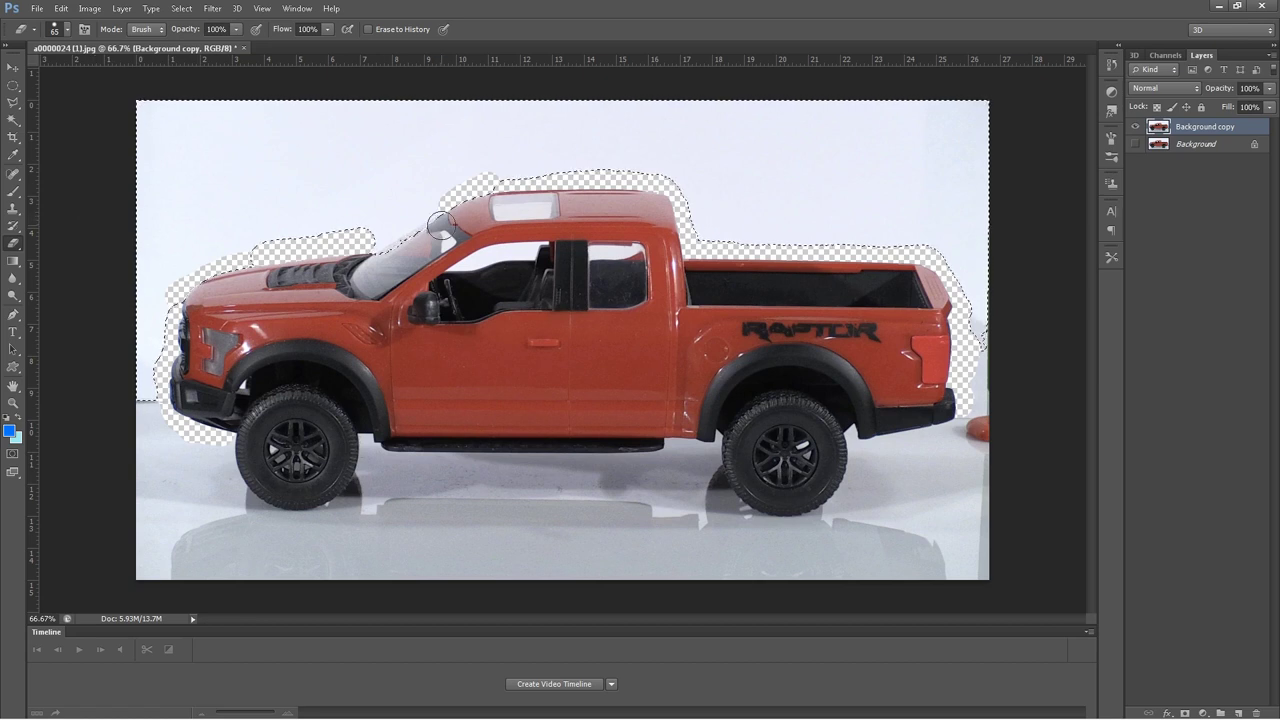
{"action": "mouse_move", "coordinate": [435, 237]}
{"action": "left_mouse_down"}
{"action": "mouse_move", "coordinate": [400, 219]}
{"action": "mouse_move", "coordinate": [414, 239]}
{"action": "mouse_move", "coordinate": [429, 234]}
{"action": "mouse_move", "coordinate": [401, 220]}
{"action": "mouse_move", "coordinate": [408, 231]}
{"action": "mouse_move", "coordinate": [380, 245]}
{"action": "left_mouse_up"}
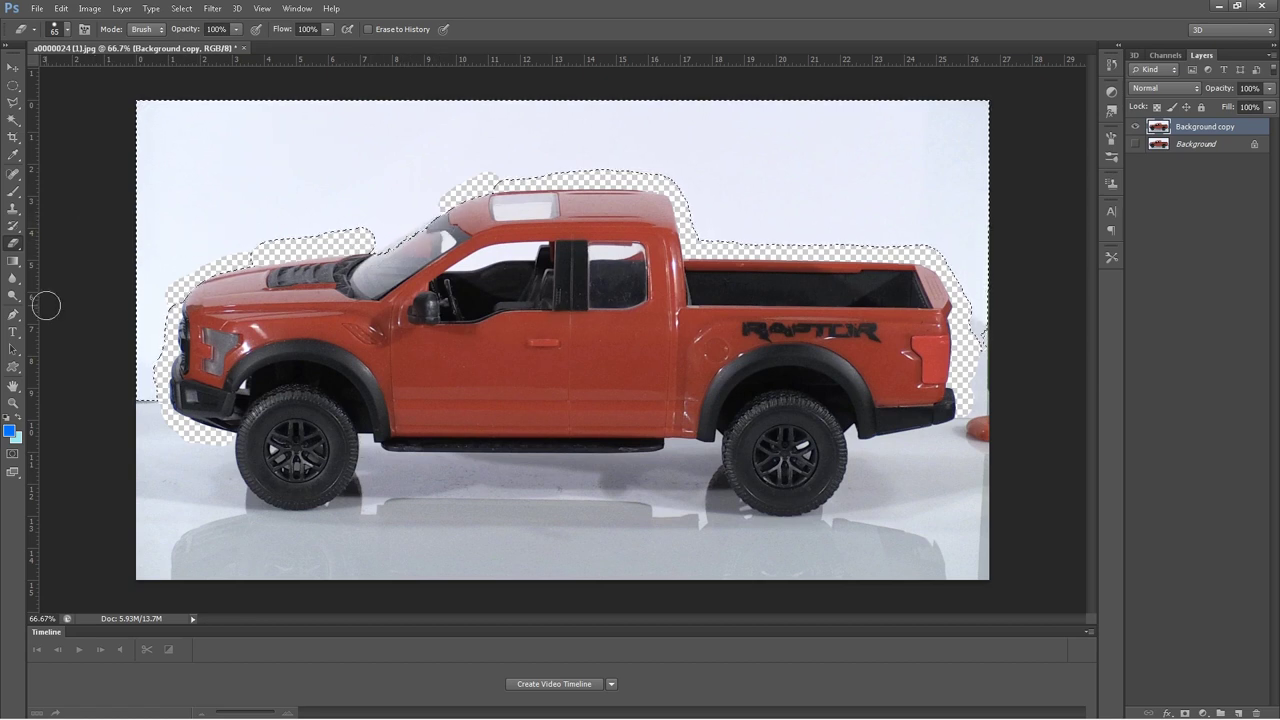
Outline the backdrop strip along the windshield's outer edge with the Polygonal Lasso and delete it.
{"action": "left_click", "coordinate": [13, 402]}
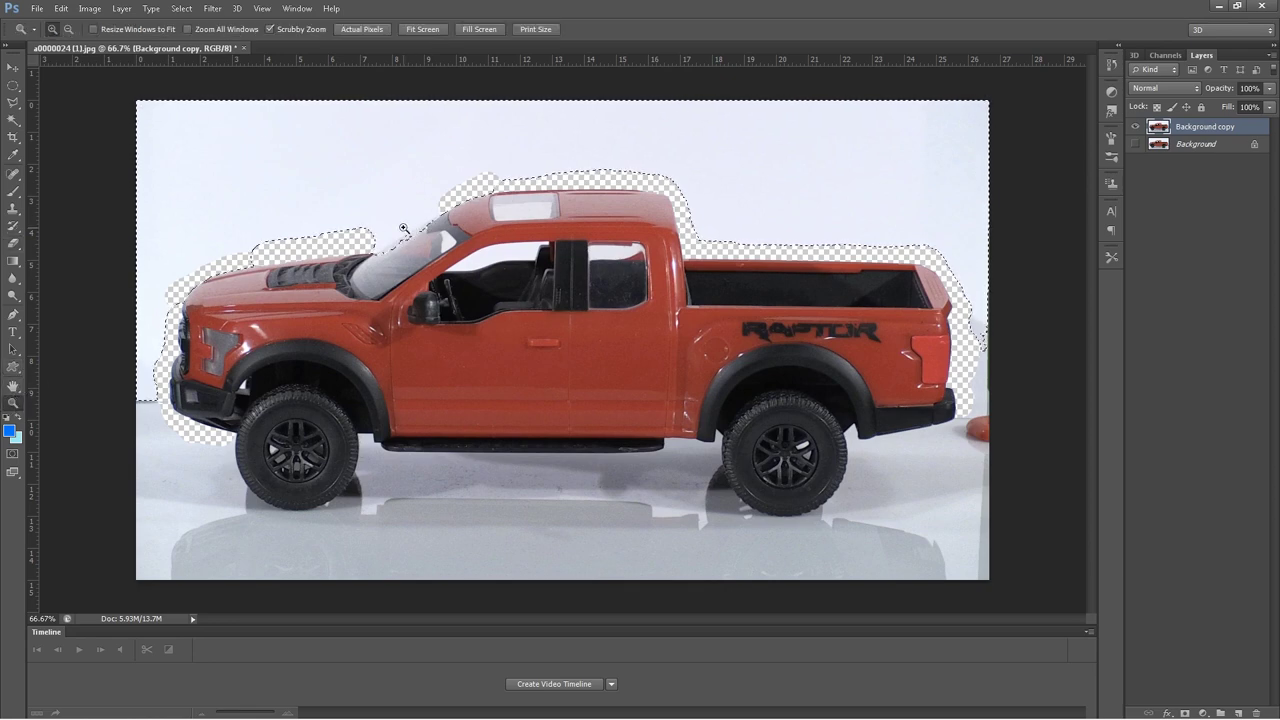
{"action": "left_click", "coordinate": [412, 231]}
{"action": "left_click", "coordinate": [412, 231]}
{"action": "left_click", "coordinate": [417, 229]}
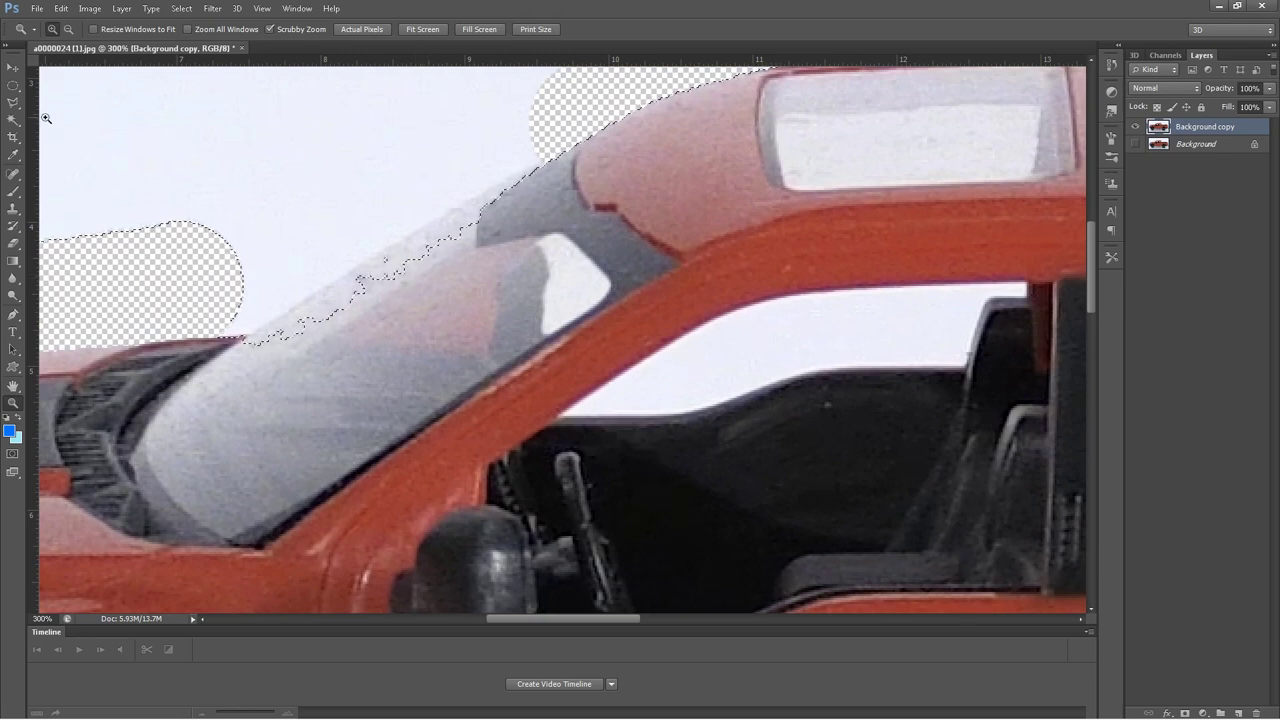
{"action": "left_click", "coordinate": [15, 102]}
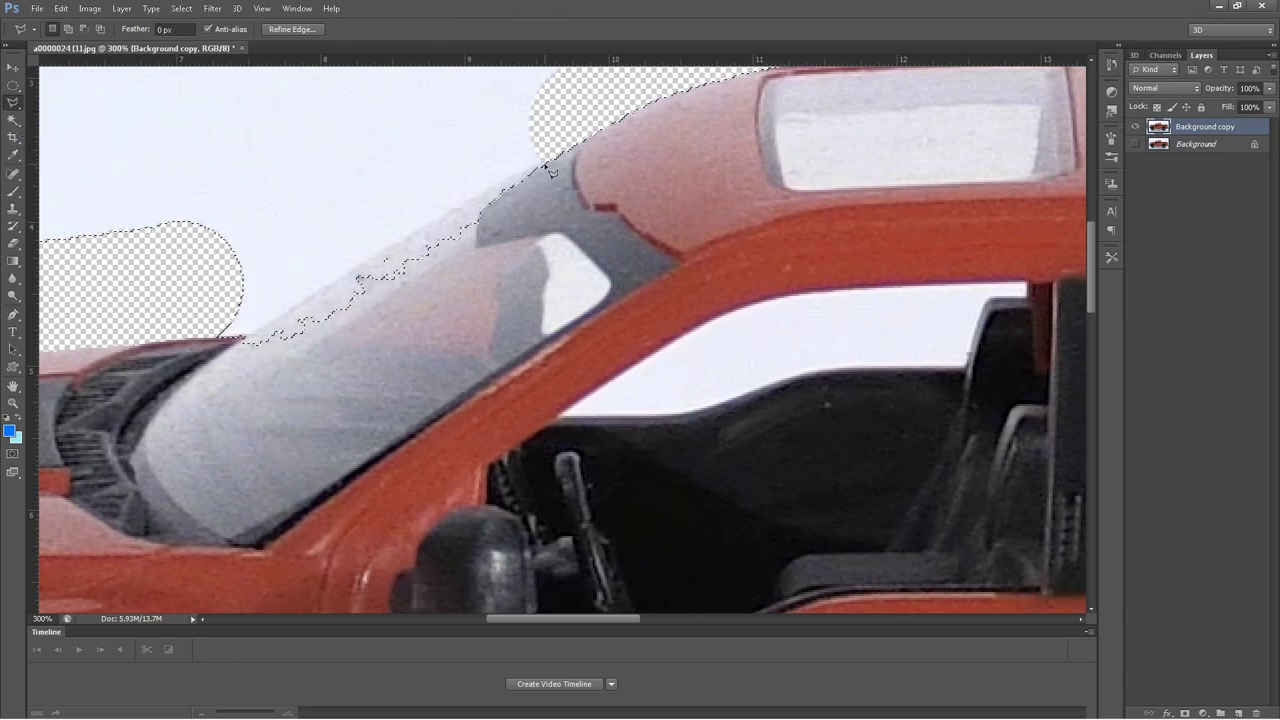
{"action": "key", "text": "ctrl+d"}
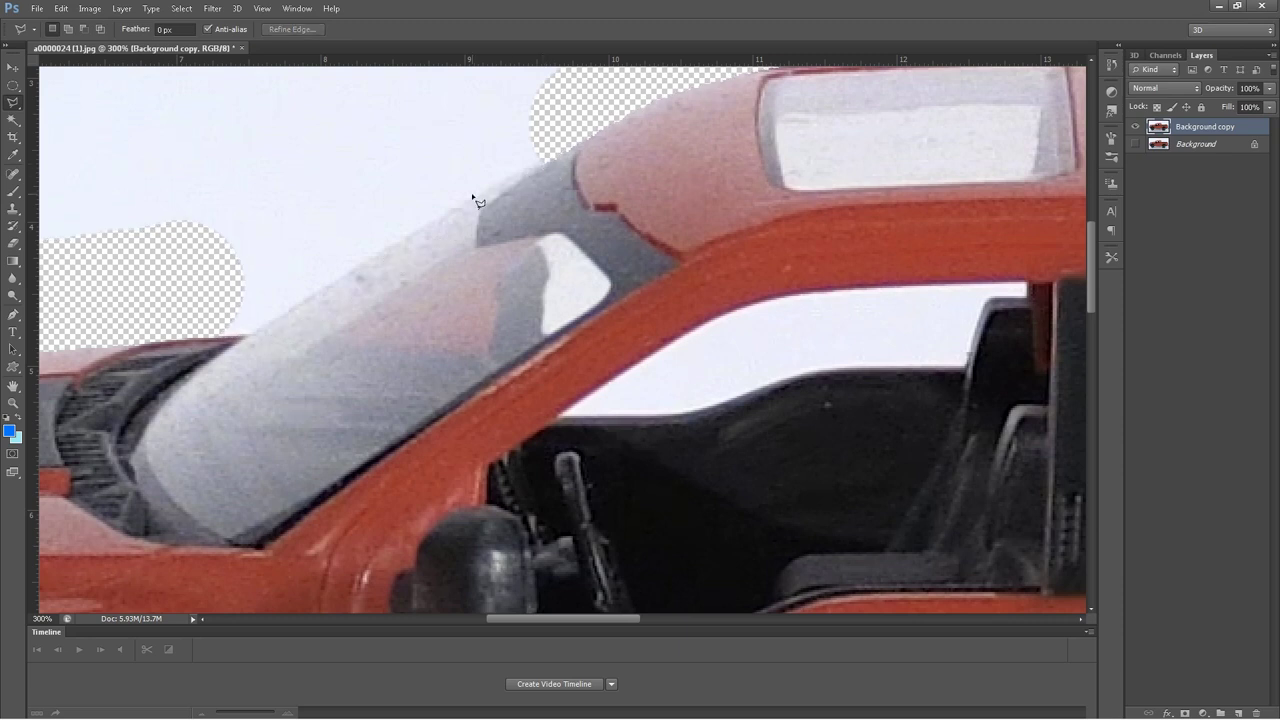
{"action": "left_click", "coordinate": [542, 164]}
{"action": "left_click", "coordinate": [414, 232]}
{"action": "left_click", "coordinate": [205, 303]}
{"action": "left_click", "coordinate": [557, 123]}
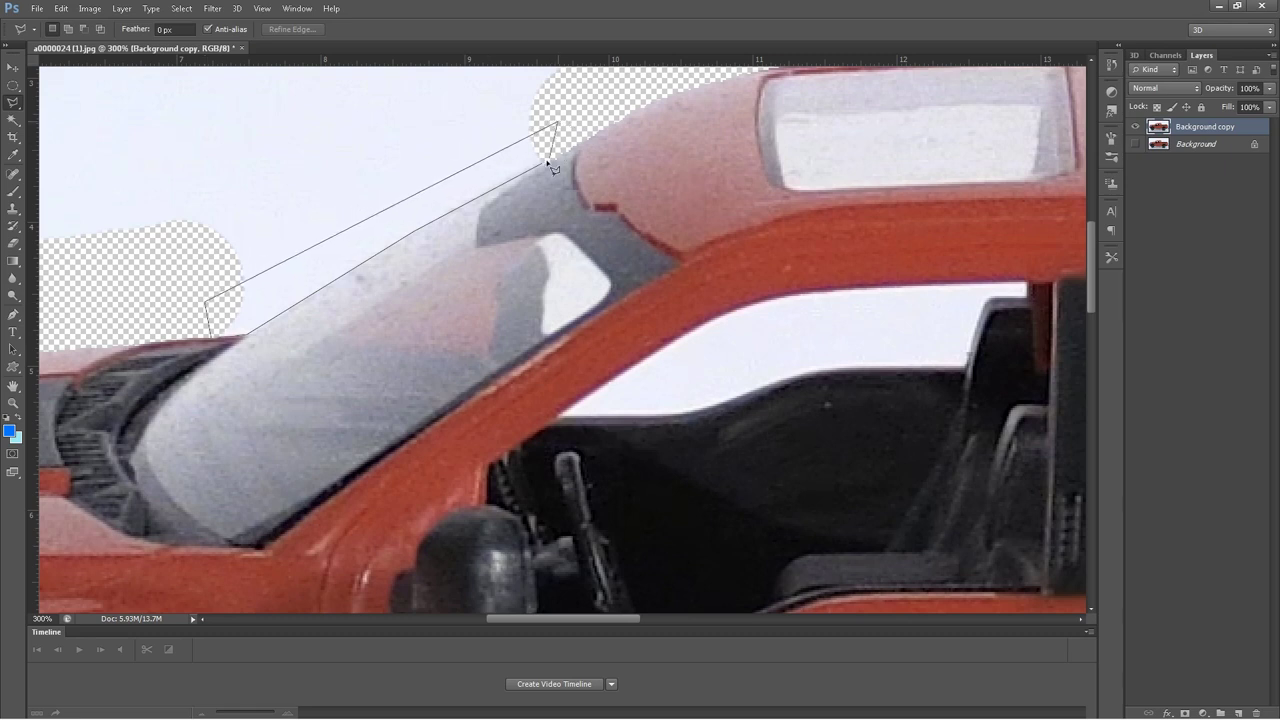
{"action": "left_click", "coordinate": [546, 167]}
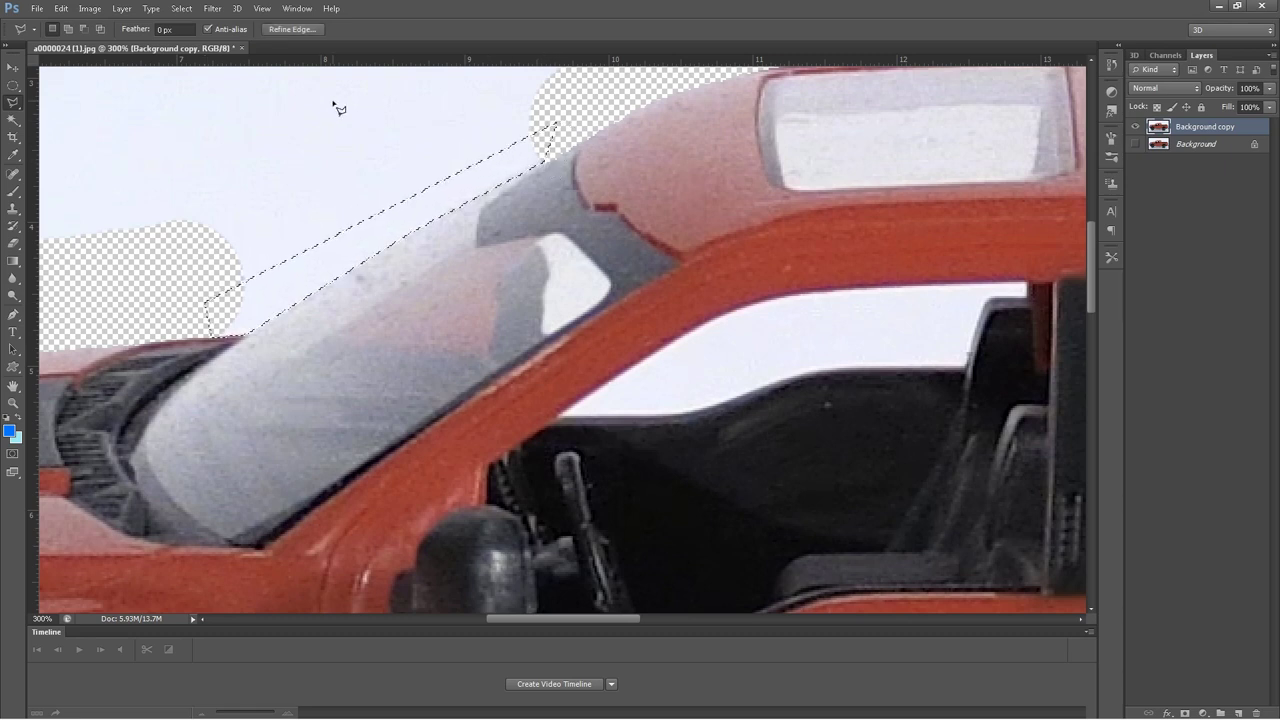
{"action": "key", "text": "Delete"}
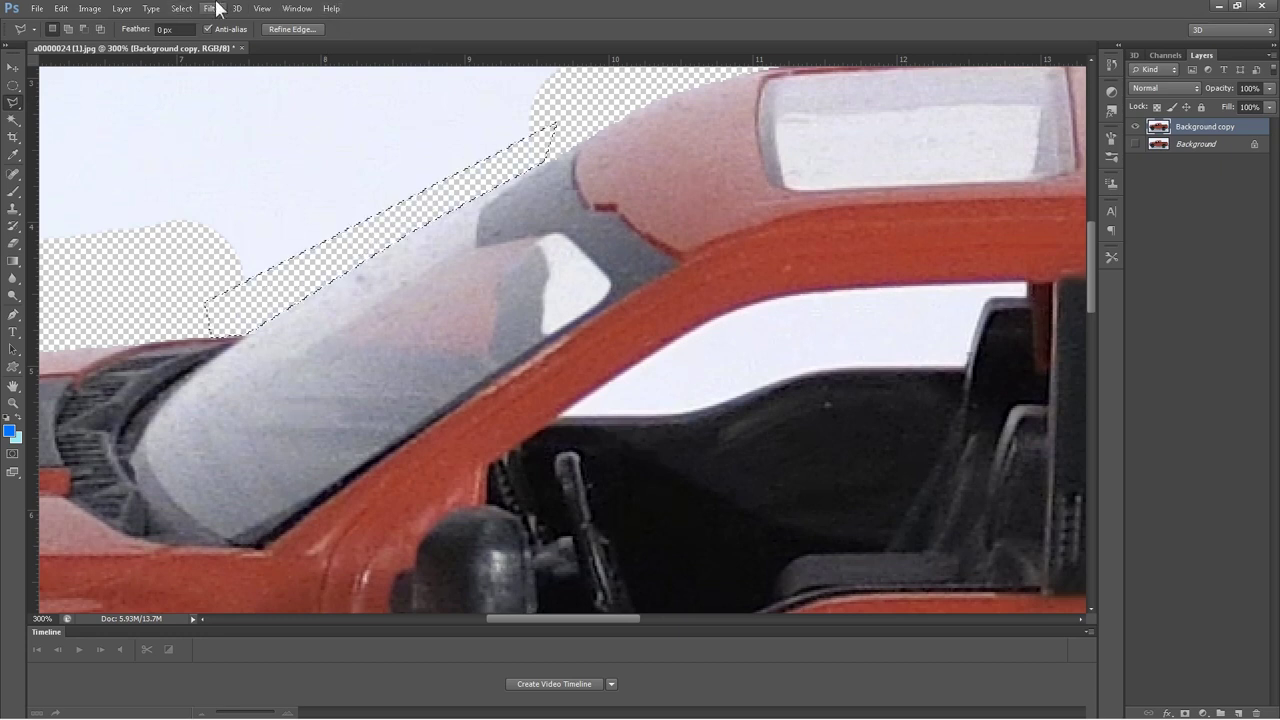
Clear the windshield-strip selection, and erase the floor backdrop under the rear bumper within a new Magic Wand selection at tolerance 30.
{"action": "left_click", "coordinate": [181, 8]}
{"action": "left_click", "coordinate": [195, 38]}
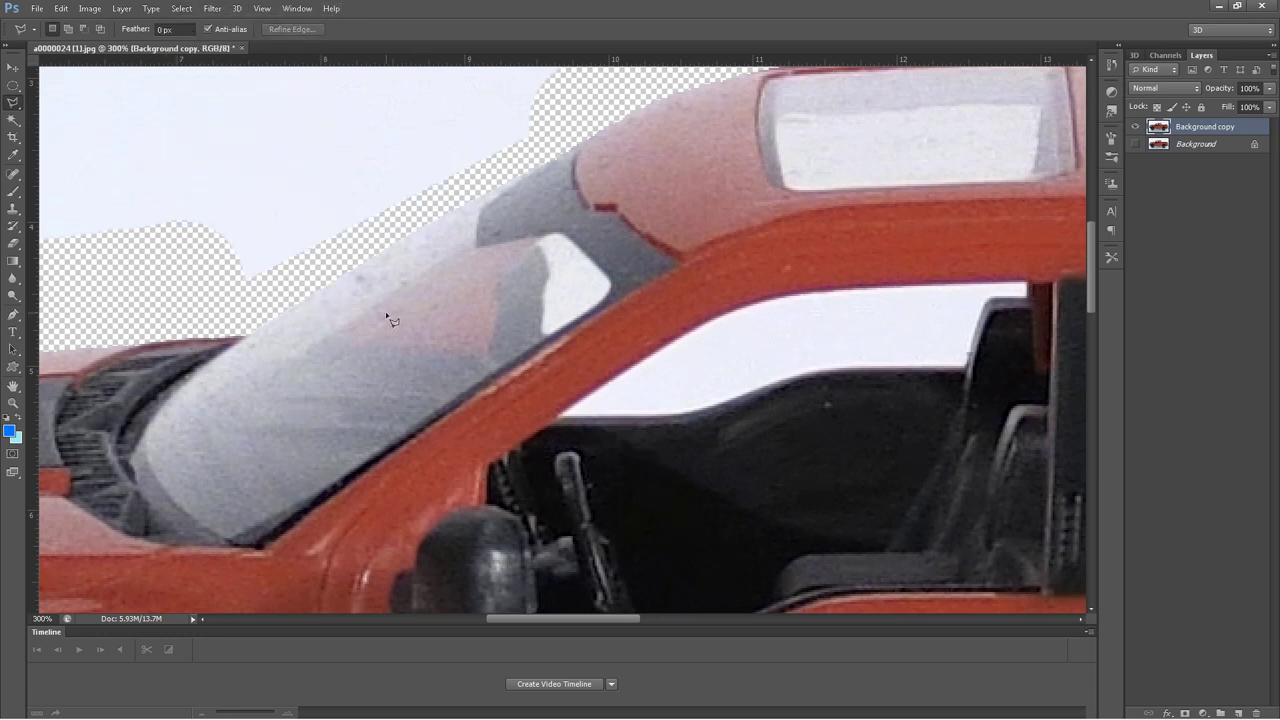
{"action": "left_click", "coordinate": [13, 403]}
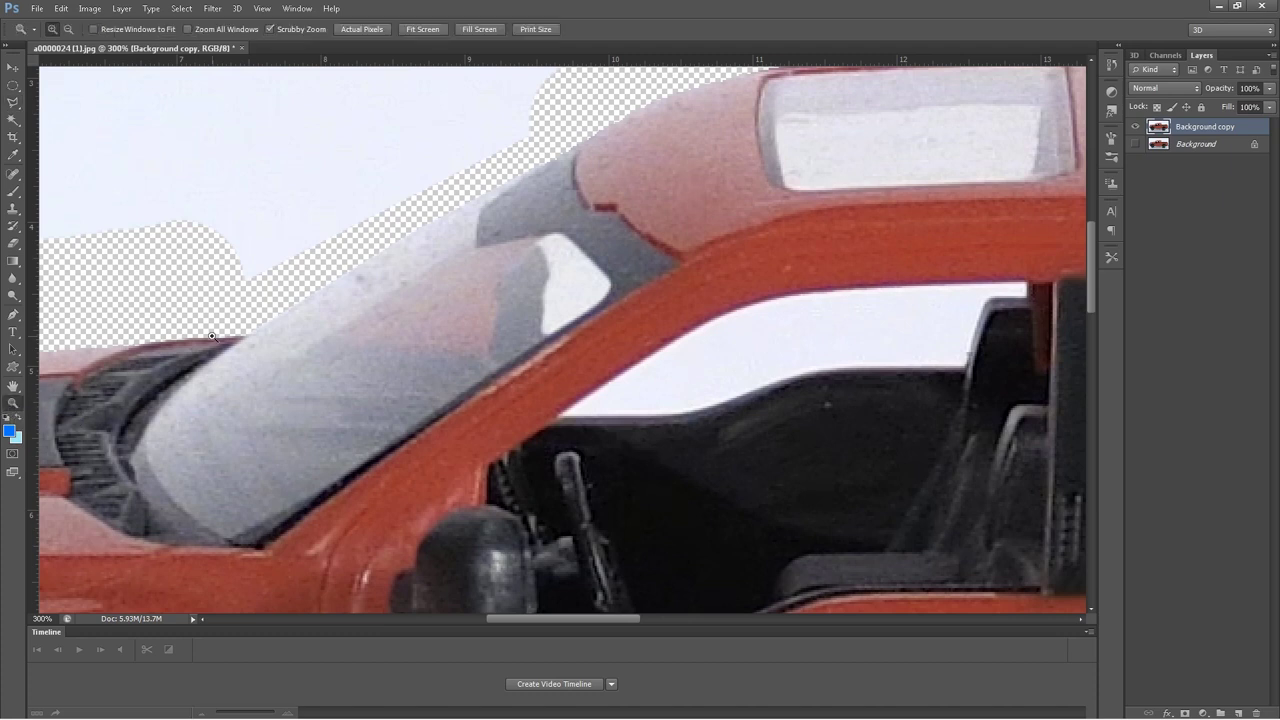
{"action": "key", "text": "ctrl+1"}
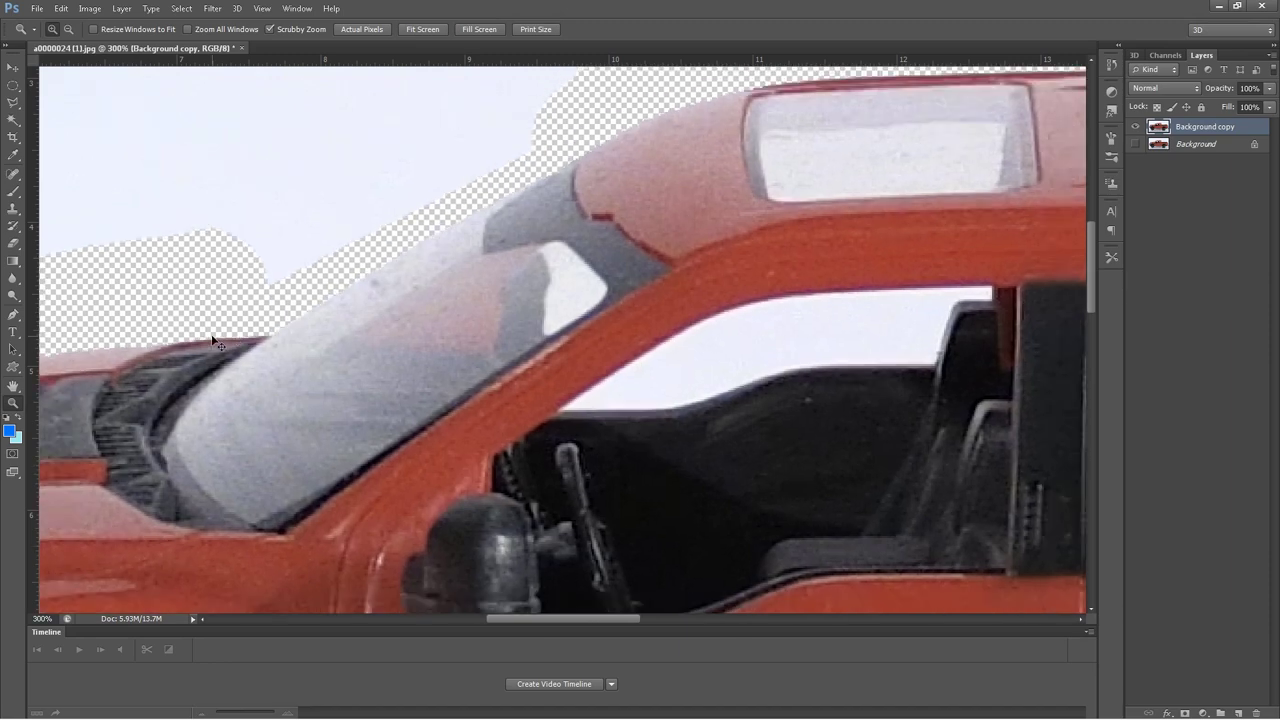
{"action": "key", "text": "ctrl+minus"}
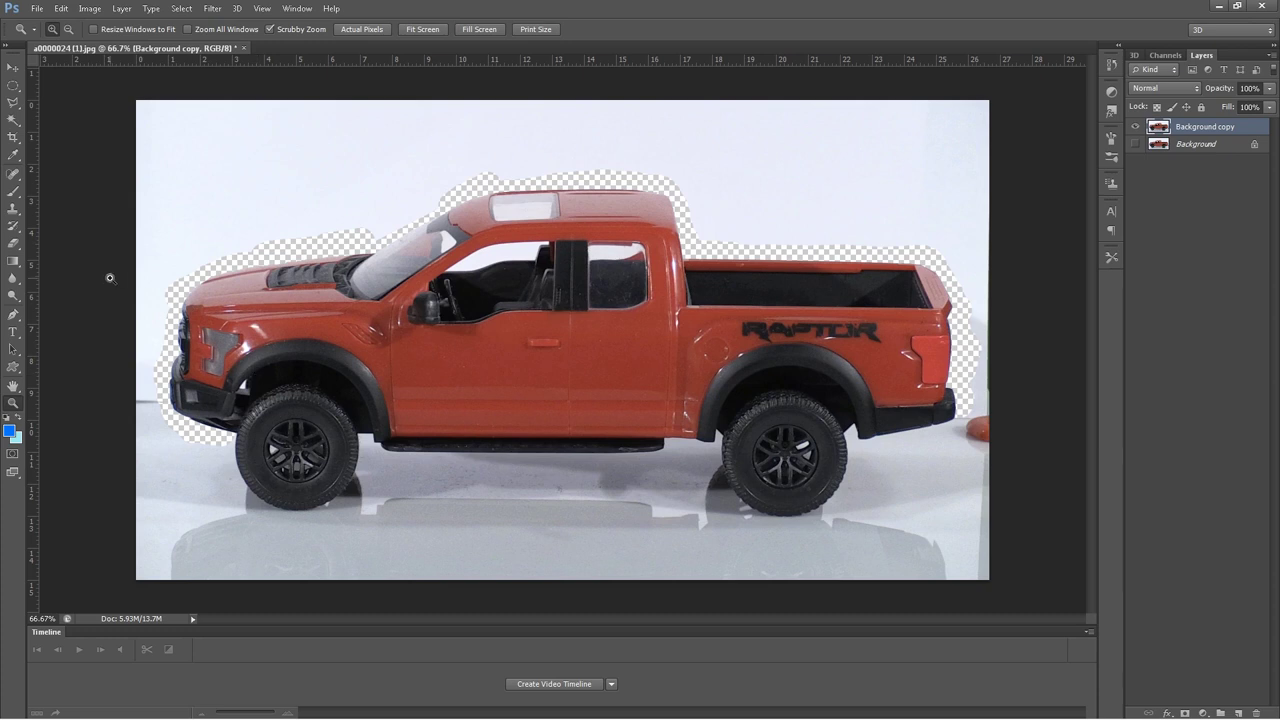
{"action": "left_click", "coordinate": [13, 121]}
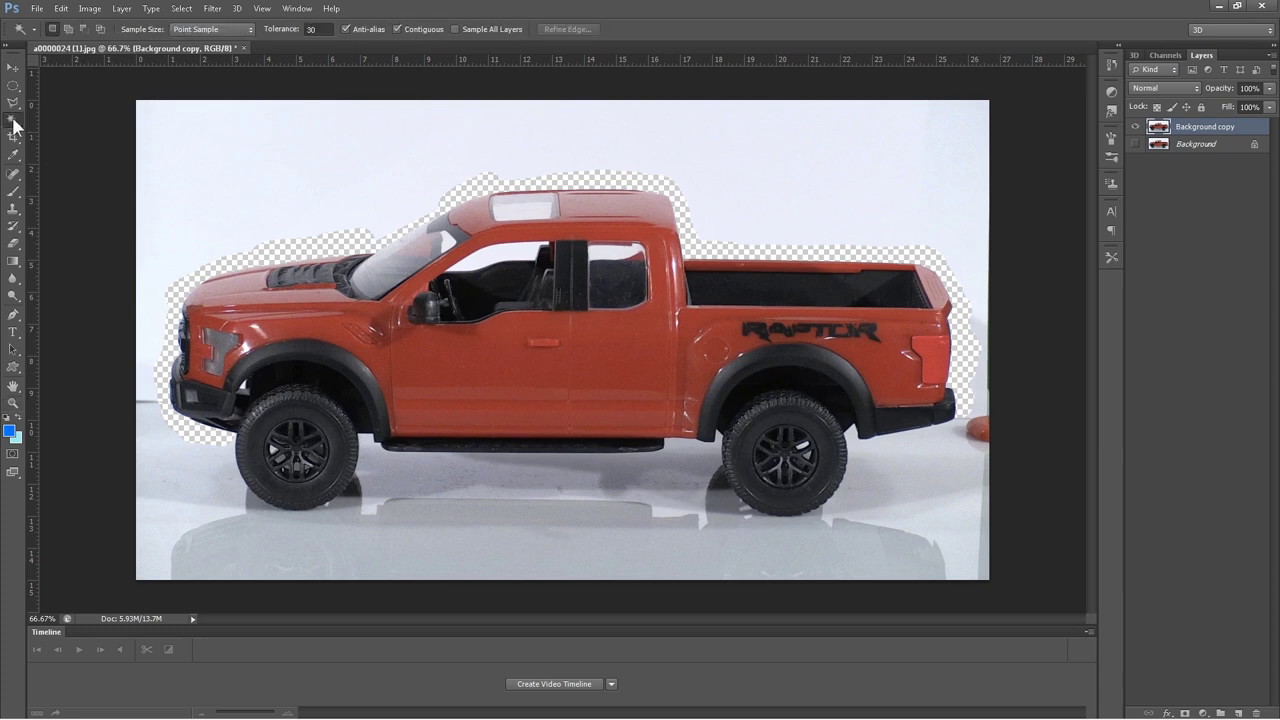
{"action": "left_click", "coordinate": [917, 444]}
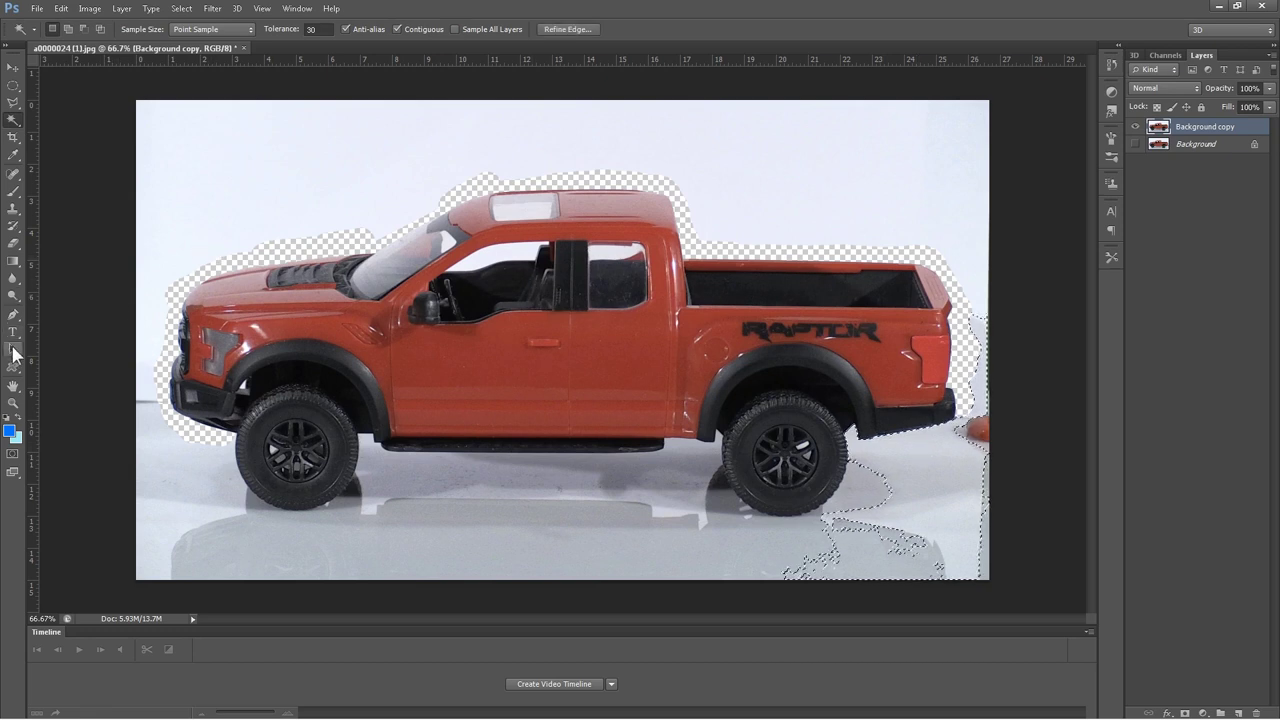
{"action": "left_click", "coordinate": [12, 245]}
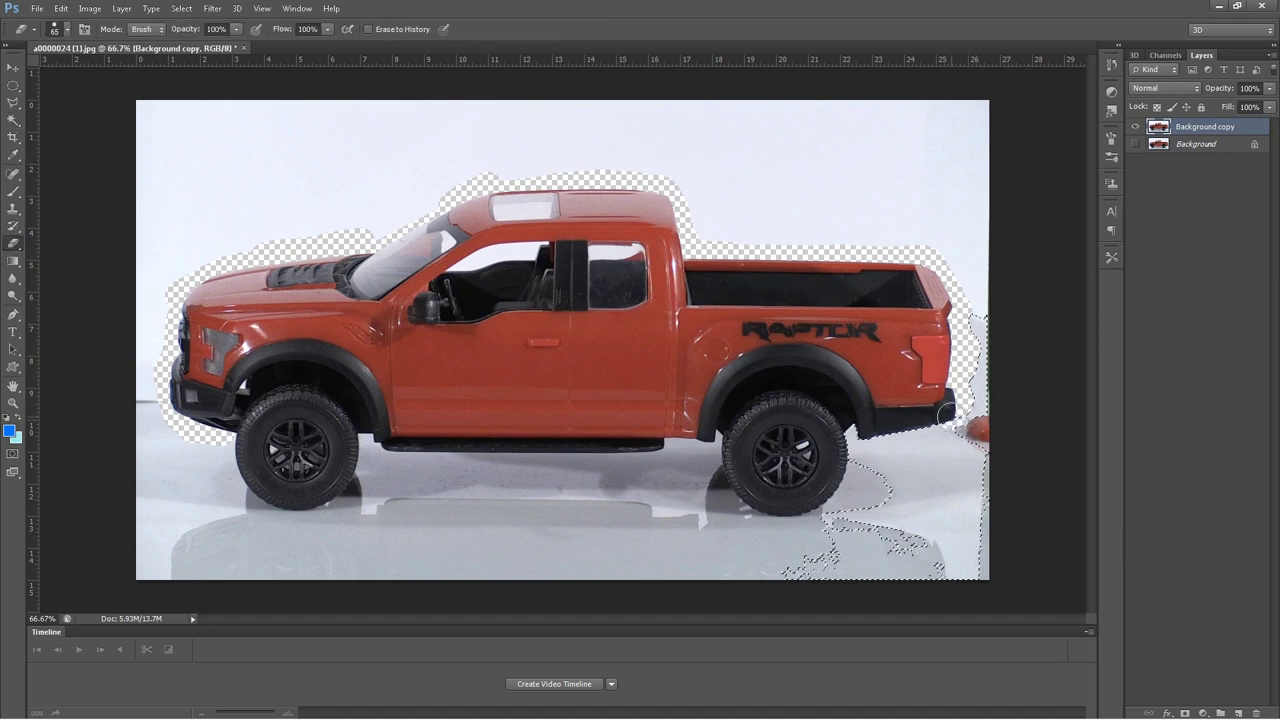
{"action": "mouse_move", "coordinate": [922, 427]}
{"action": "left_mouse_down"}
{"action": "mouse_move", "coordinate": [852, 432]}
{"action": "mouse_move", "coordinate": [872, 462]}
{"action": "left_mouse_up"}
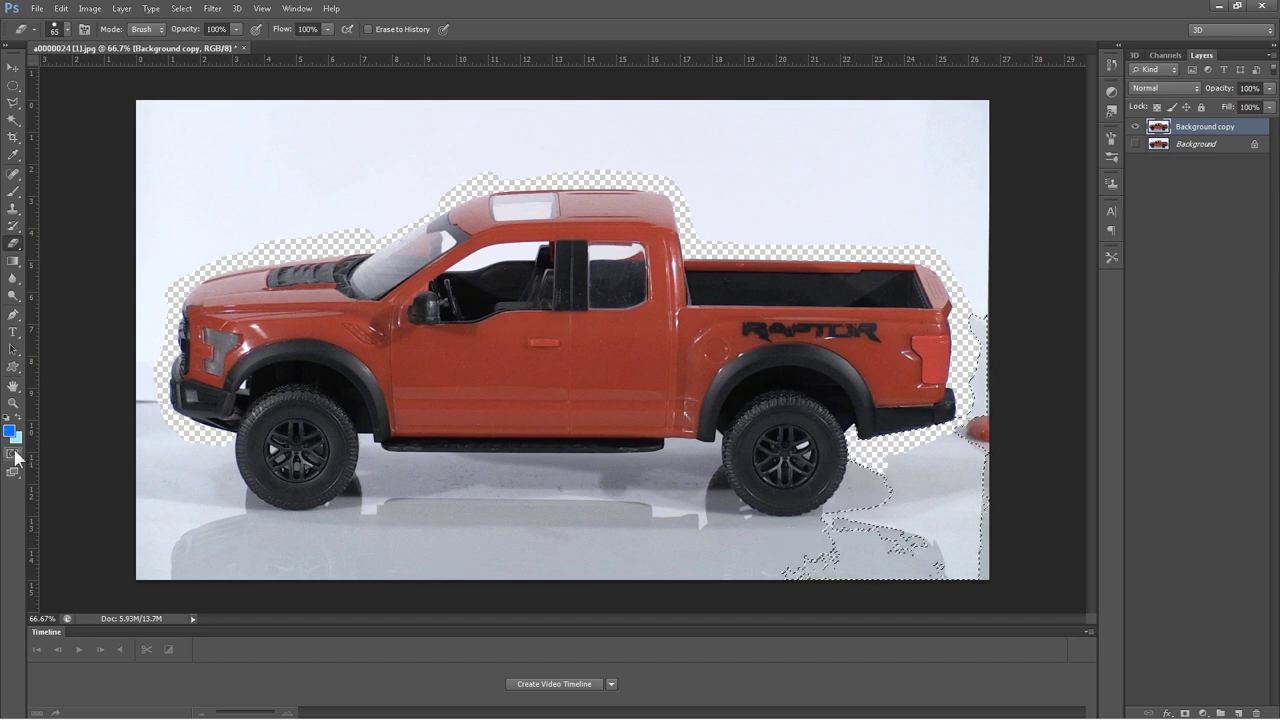
Select the floor between the wheels with the Magic Wand and erase it along the lower edge of the running board.
{"action": "left_click", "coordinate": [13, 121]}
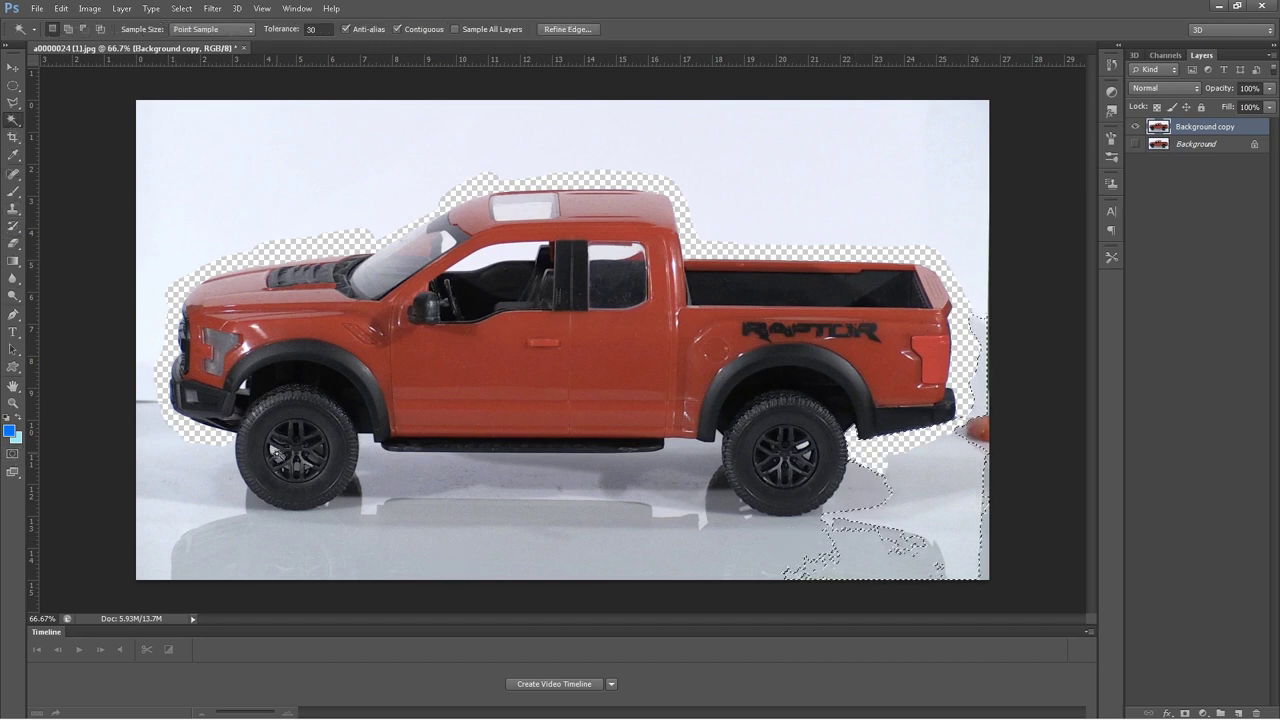
{"action": "left_click", "coordinate": [511, 470]}
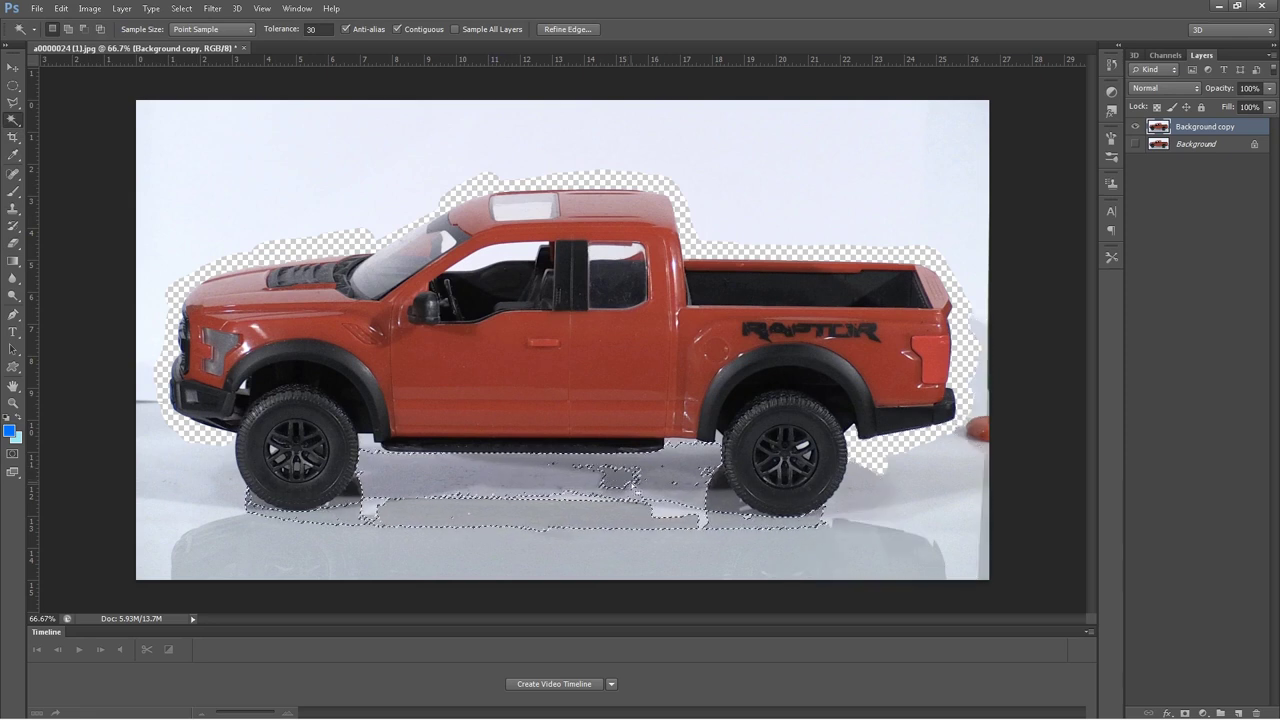
{"action": "left_click", "coordinate": [13, 243]}
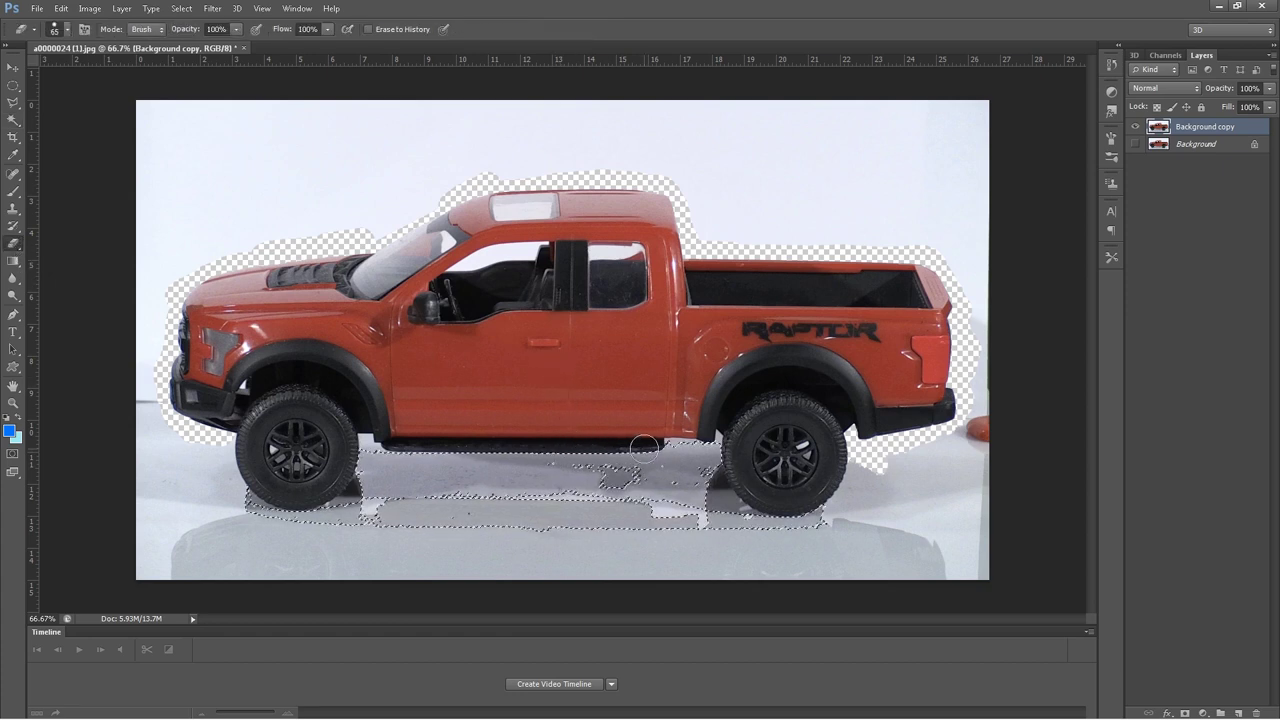
{"action": "left_click_drag", "start_coordinate": [630, 452], "coordinate": [463, 453]}
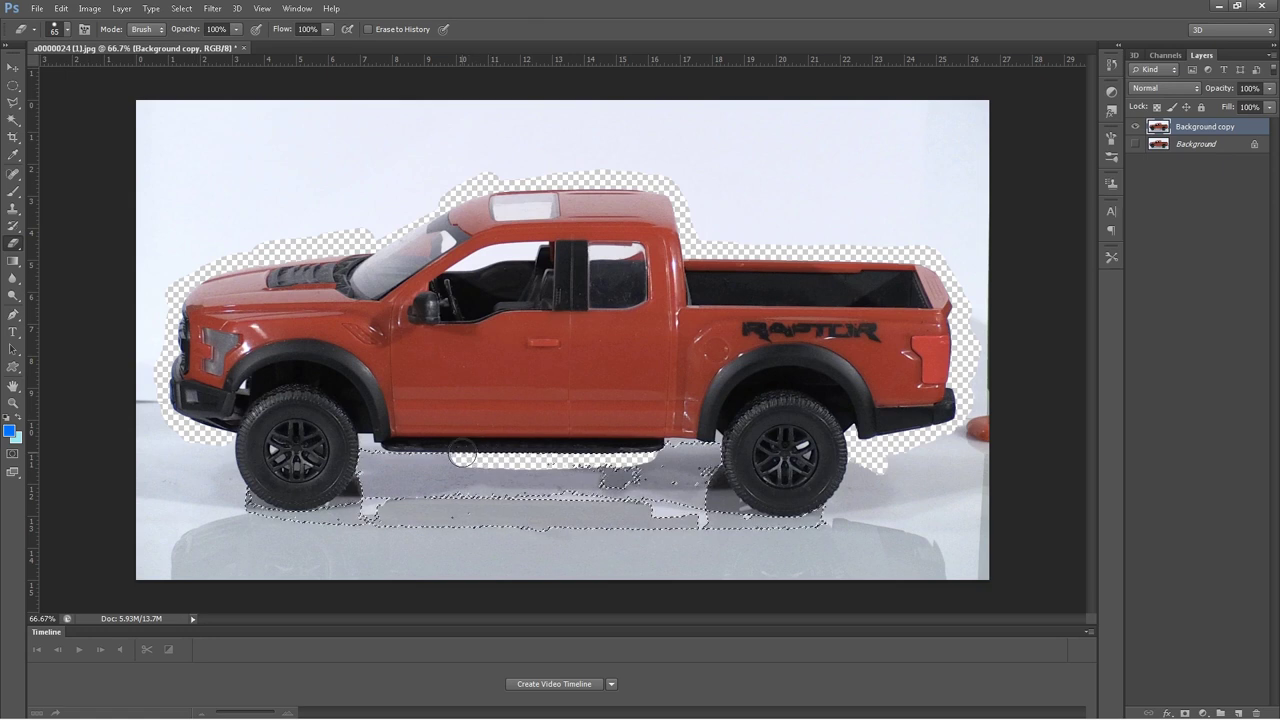
Select and erase the small floor patches at both ends of the running board, beside the rear and front wheels.
{"action": "left_click", "coordinate": [13, 120]}
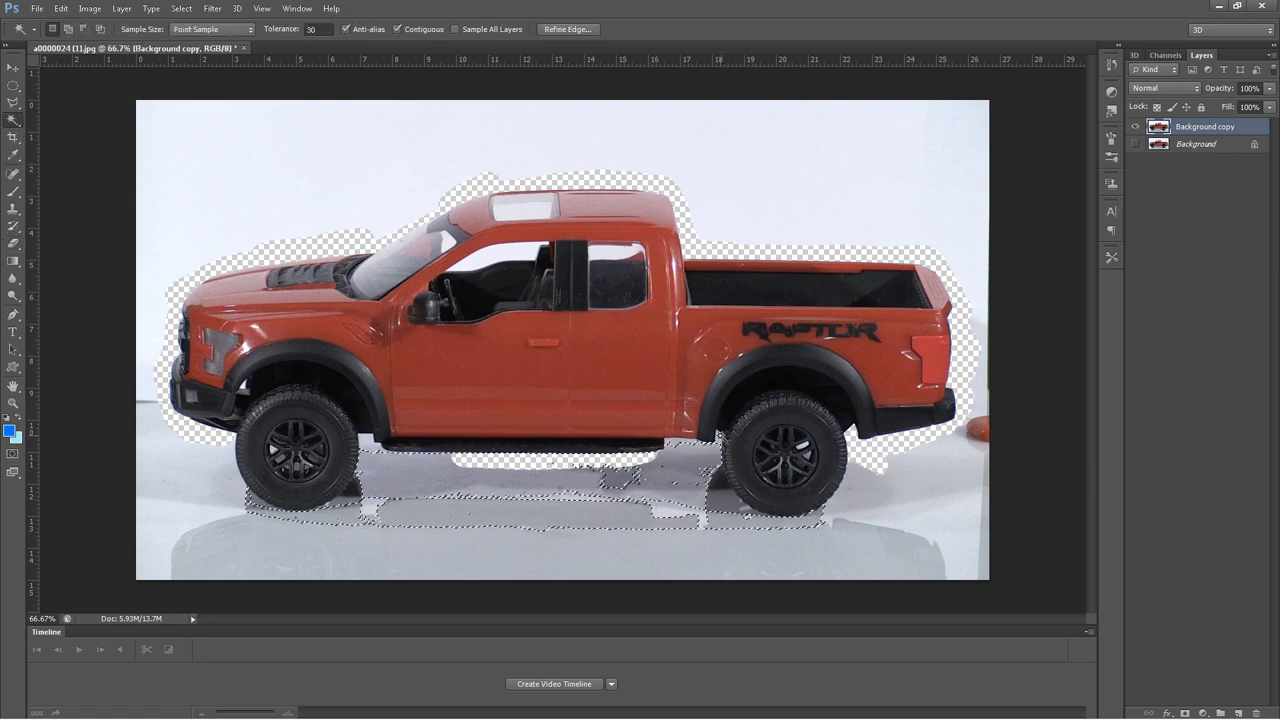
{"action": "left_click", "coordinate": [712, 444]}
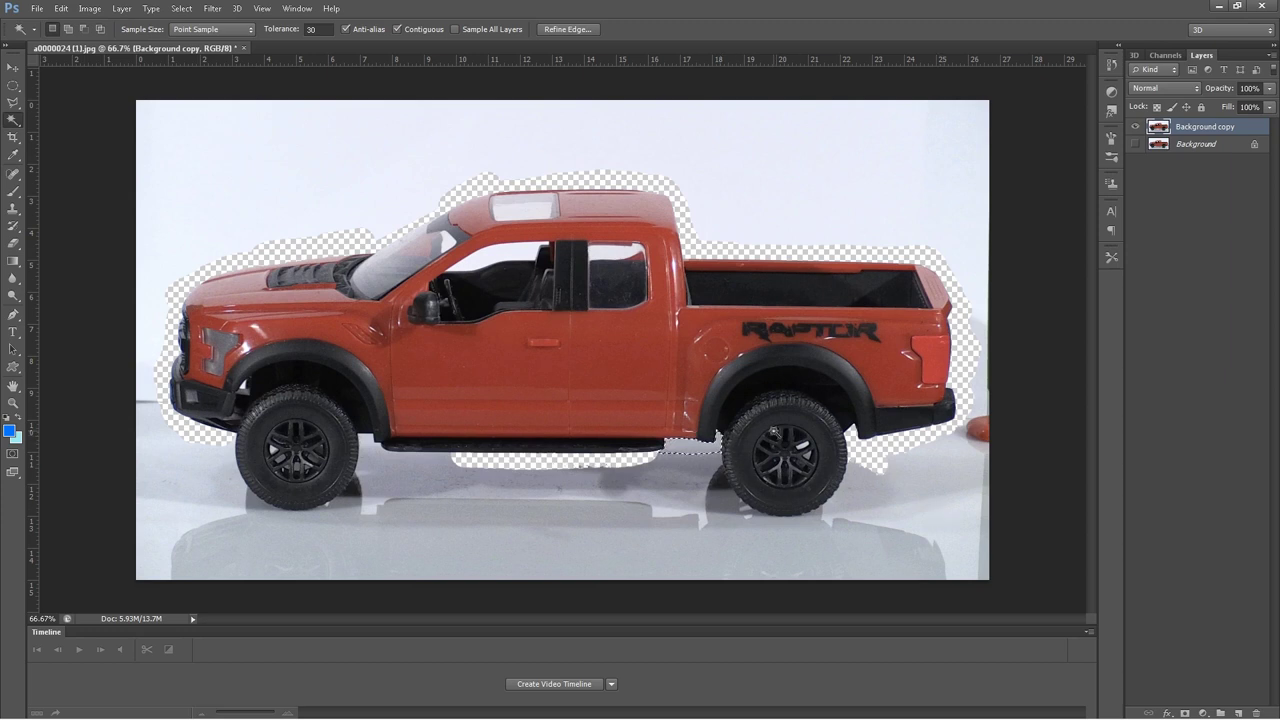
{"action": "left_click", "coordinate": [13, 242]}
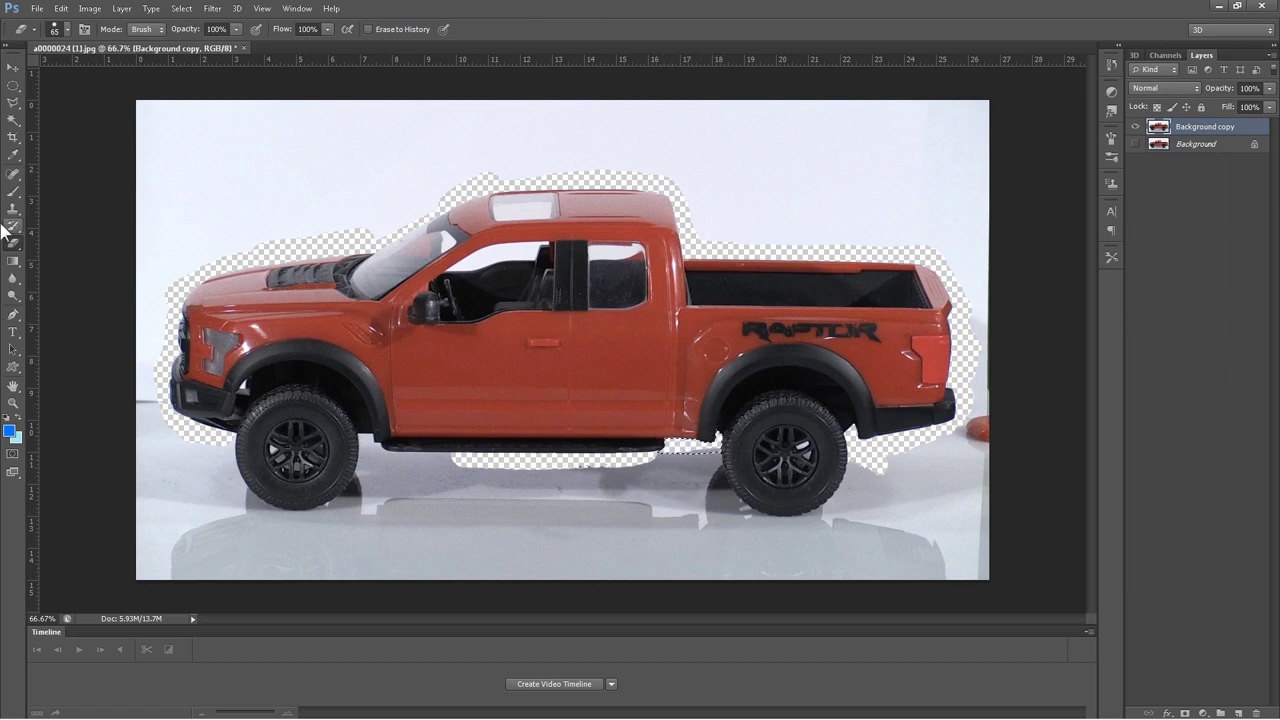
{"action": "left_click", "coordinate": [14, 121]}
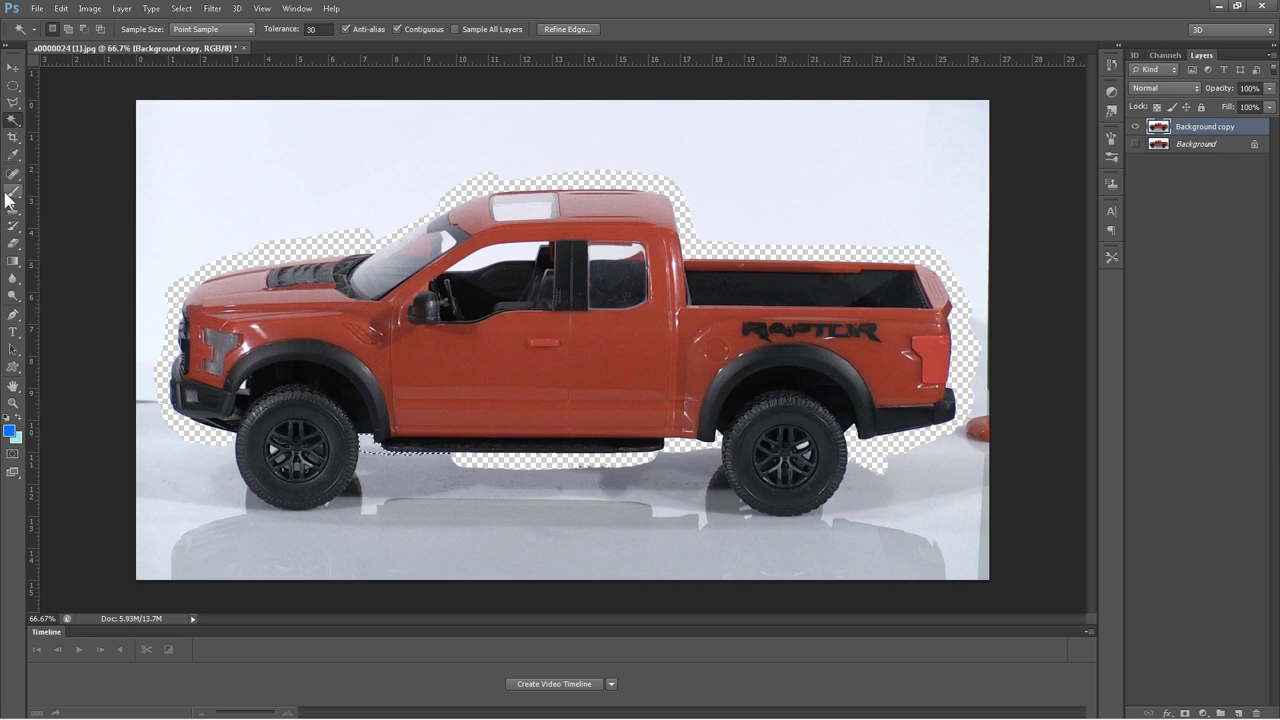
{"action": "left_click", "coordinate": [13, 244]}
{"action": "left_click_drag", "start_coordinate": [348, 434], "coordinate": [413, 440]}
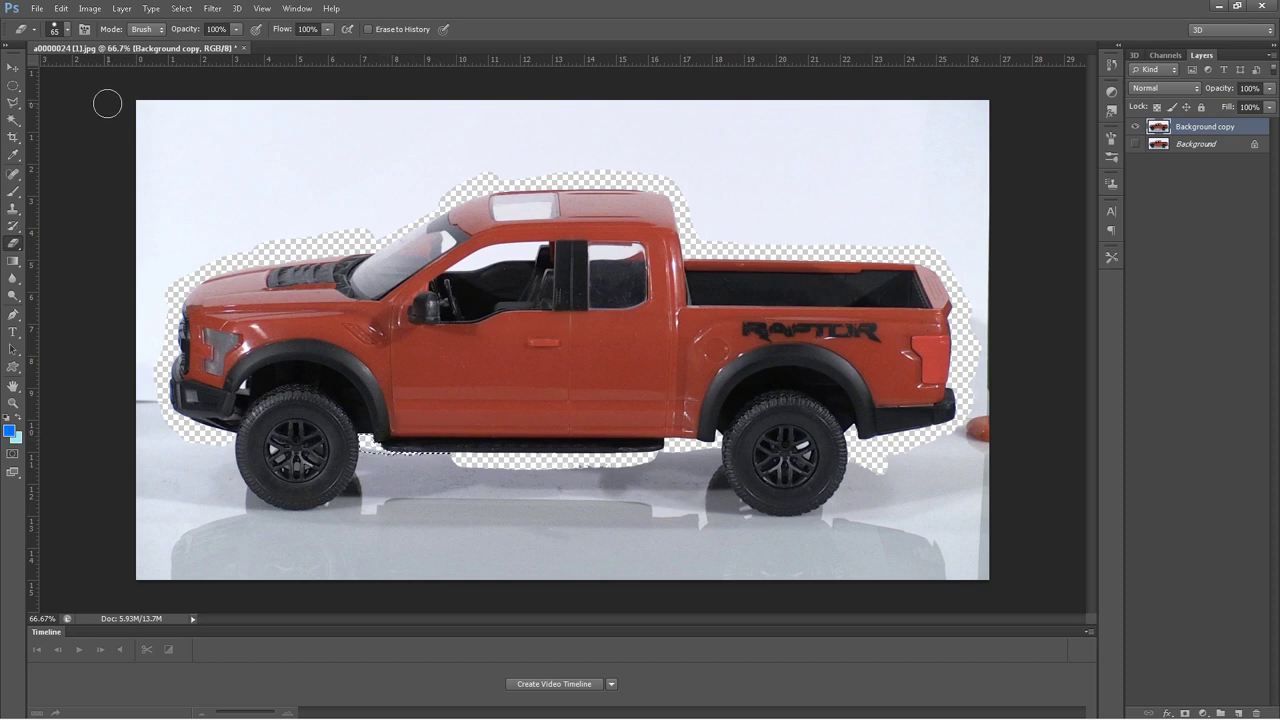
Select the remaining backdrop above and around the truck body with the Magic Wand at tolerance 30 and delete it.
{"action": "left_click", "coordinate": [13, 119]}
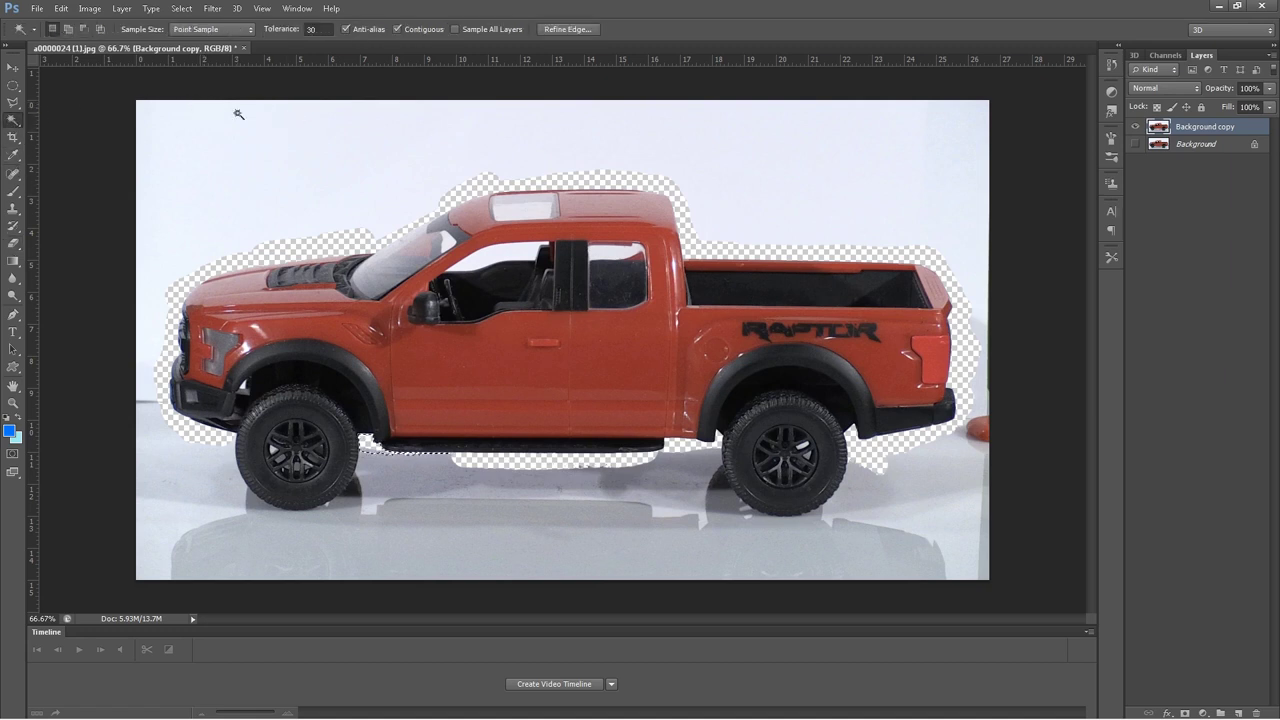
{"action": "left_click", "coordinate": [566, 142]}
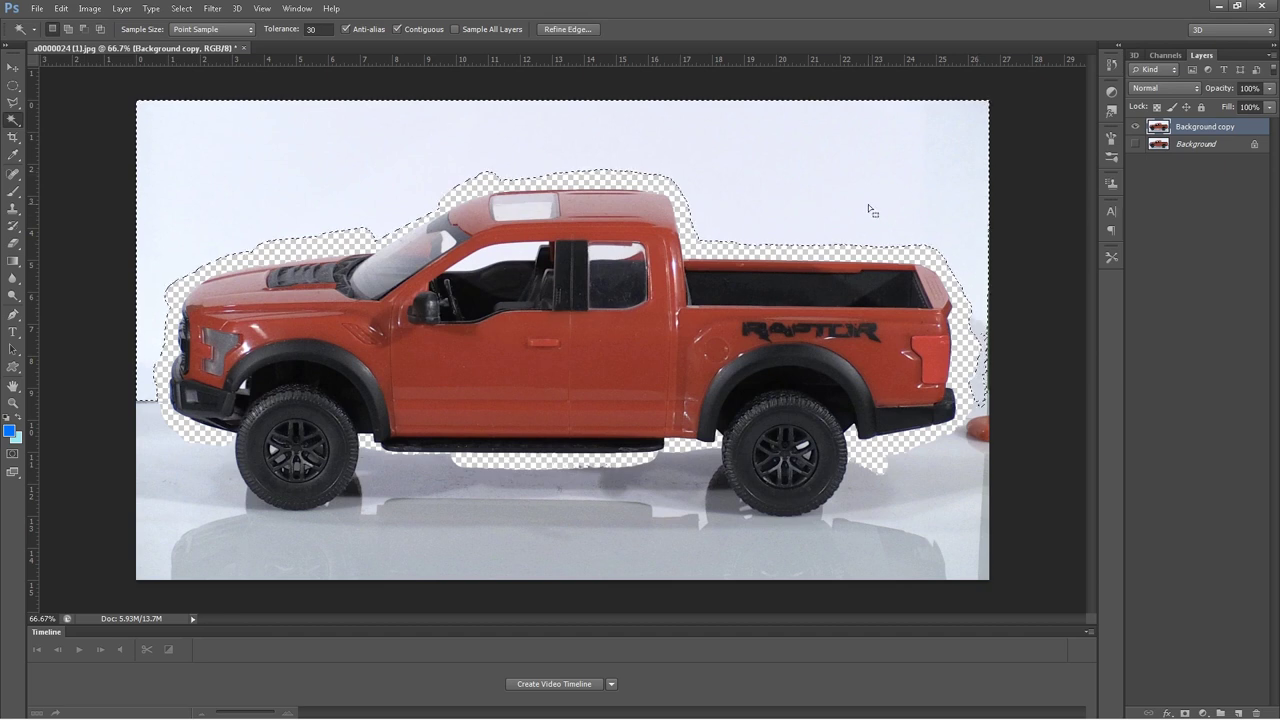
{"action": "key", "text": "Delete"}
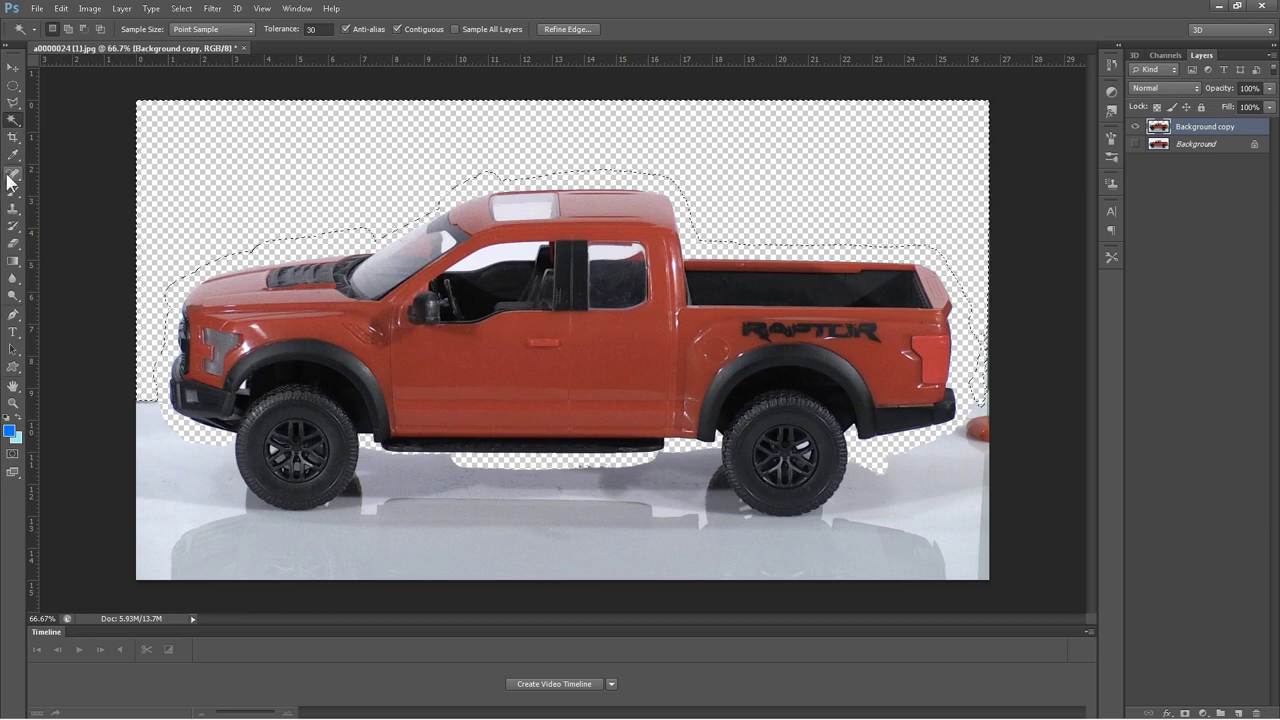
Clear the selection and erase most of the floor, including the lower parts of the wheels, with a 65 px Eraser.
{"action": "left_click", "coordinate": [11, 246]}
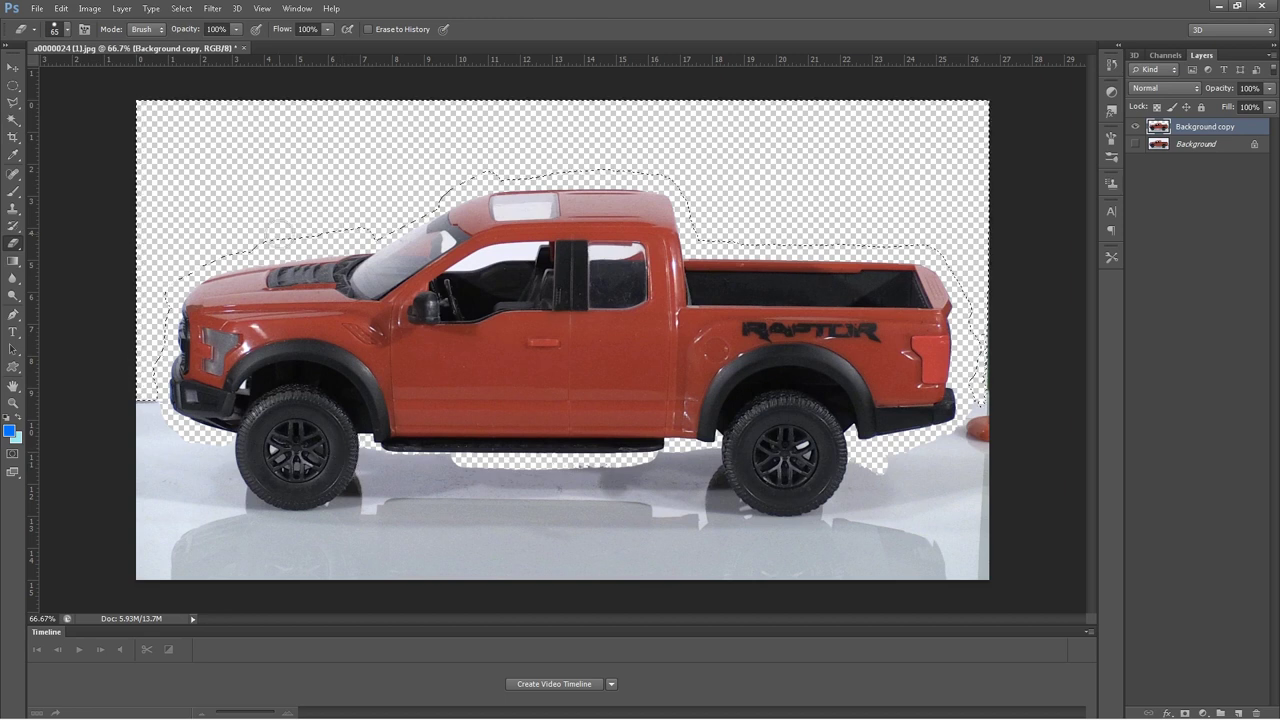
{"action": "left_click", "coordinate": [181, 8]}
{"action": "left_click", "coordinate": [190, 35]}
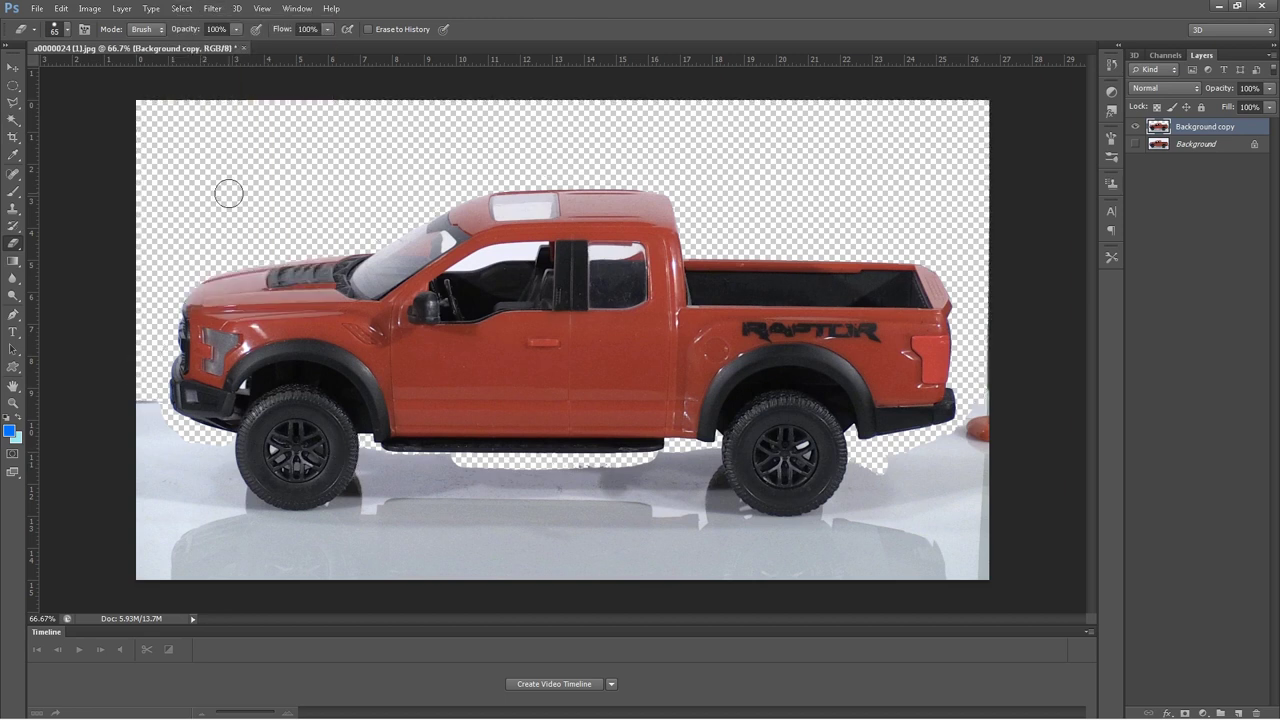
{"action": "mouse_move", "coordinate": [358, 458]}
{"action": "left_mouse_down"}
{"action": "mouse_move", "coordinate": [225, 470]}
{"action": "mouse_move", "coordinate": [329, 487]}
{"action": "mouse_move", "coordinate": [280, 518]}
{"action": "mouse_move", "coordinate": [380, 472]}
{"action": "mouse_move", "coordinate": [570, 480]}
{"action": "mouse_move", "coordinate": [390, 510]}
{"action": "mouse_move", "coordinate": [365, 500]}
{"action": "mouse_move", "coordinate": [522, 494]}
{"action": "mouse_move", "coordinate": [692, 510]}
{"action": "mouse_move", "coordinate": [758, 472]}
{"action": "mouse_move", "coordinate": [954, 445]}
{"action": "mouse_move", "coordinate": [984, 402]}
{"action": "mouse_move", "coordinate": [976, 458]}
{"action": "mouse_move", "coordinate": [988, 431]}
{"action": "mouse_move", "coordinate": [986, 300]}
{"action": "mouse_move", "coordinate": [1008, 334]}
{"action": "left_mouse_up"}
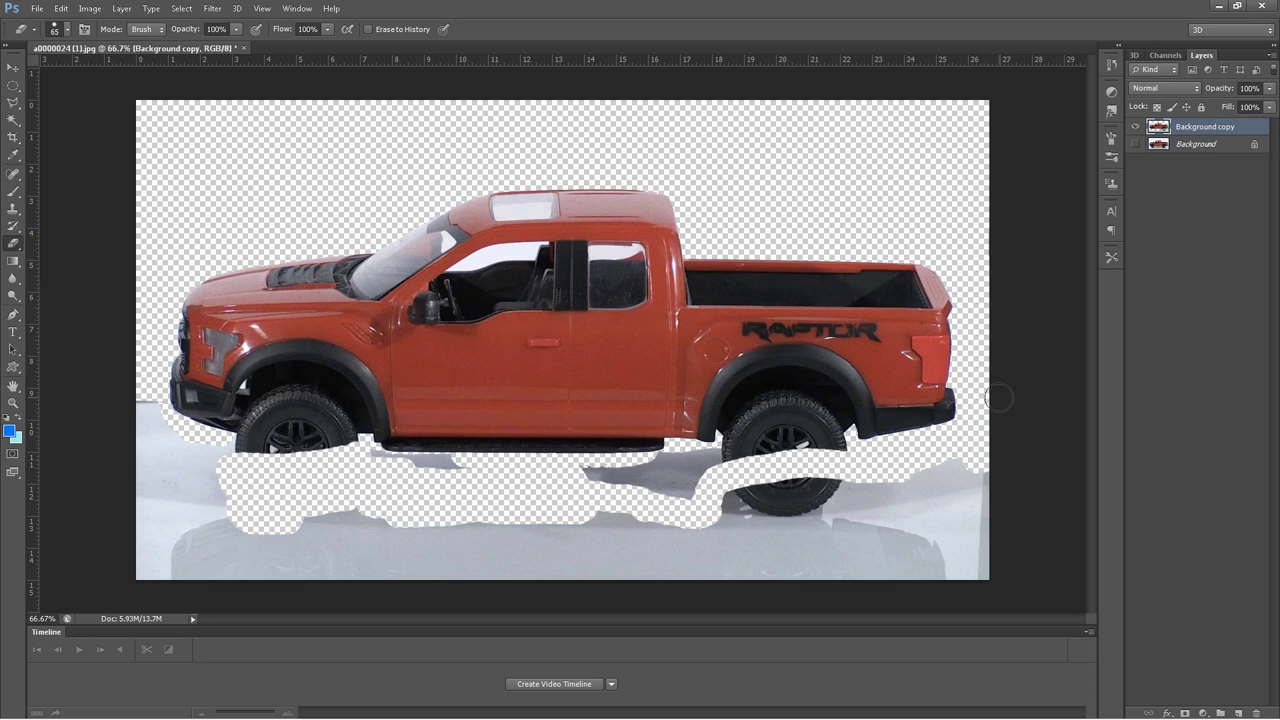
{"action": "mouse_move", "coordinate": [972, 465]}
{"action": "left_mouse_down"}
{"action": "mouse_move", "coordinate": [843, 486]}
{"action": "mouse_move", "coordinate": [1023, 494]}
{"action": "mouse_move", "coordinate": [995, 466]}
{"action": "mouse_move", "coordinate": [974, 561]}
{"action": "mouse_move", "coordinate": [1015, 543]}
{"action": "mouse_move", "coordinate": [977, 515]}
{"action": "mouse_move", "coordinate": [997, 558]}
{"action": "mouse_move", "coordinate": [956, 576]}
{"action": "mouse_move", "coordinate": [780, 556]}
{"action": "mouse_move", "coordinate": [302, 595]}
{"action": "mouse_move", "coordinate": [164, 555]}
{"action": "mouse_move", "coordinate": [146, 566]}
{"action": "mouse_move", "coordinate": [214, 580]}
{"action": "mouse_move", "coordinate": [519, 564]}
{"action": "mouse_move", "coordinate": [739, 533]}
{"action": "mouse_move", "coordinate": [737, 522]}
{"action": "mouse_move", "coordinate": [836, 527]}
{"action": "mouse_move", "coordinate": [721, 458]}
{"action": "mouse_move", "coordinate": [678, 461]}
{"action": "mouse_move", "coordinate": [575, 477]}
{"action": "mouse_move", "coordinate": [749, 474]}
{"action": "mouse_move", "coordinate": [757, 504]}
{"action": "mouse_move", "coordinate": [643, 497]}
{"action": "mouse_move", "coordinate": [860, 489]}
{"action": "mouse_move", "coordinate": [953, 518]}
{"action": "mouse_move", "coordinate": [825, 520]}
{"action": "mouse_move", "coordinate": [848, 504]}
{"action": "mouse_move", "coordinate": [931, 550]}
{"action": "mouse_move", "coordinate": [830, 521]}
{"action": "left_mouse_up"}
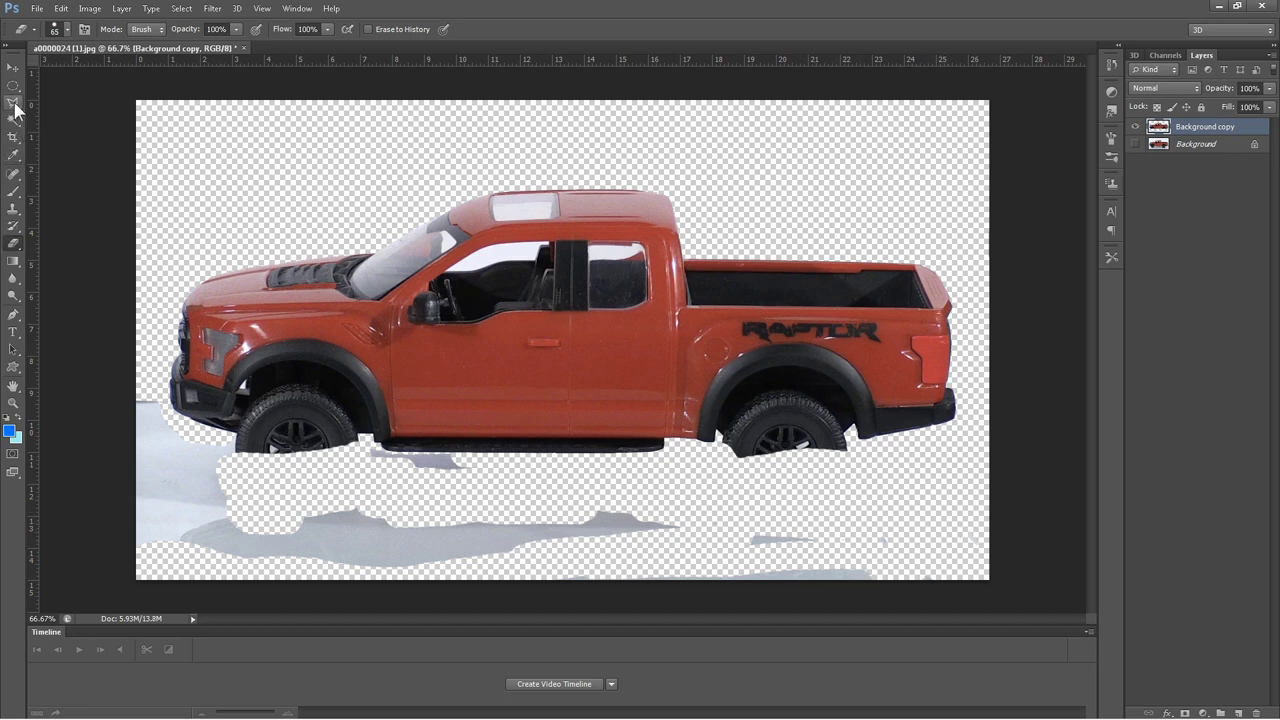
Delete a full-width rectangular selection covering everything below the running board, and clear the selection.
{"action": "left_click", "coordinate": [13, 87]}
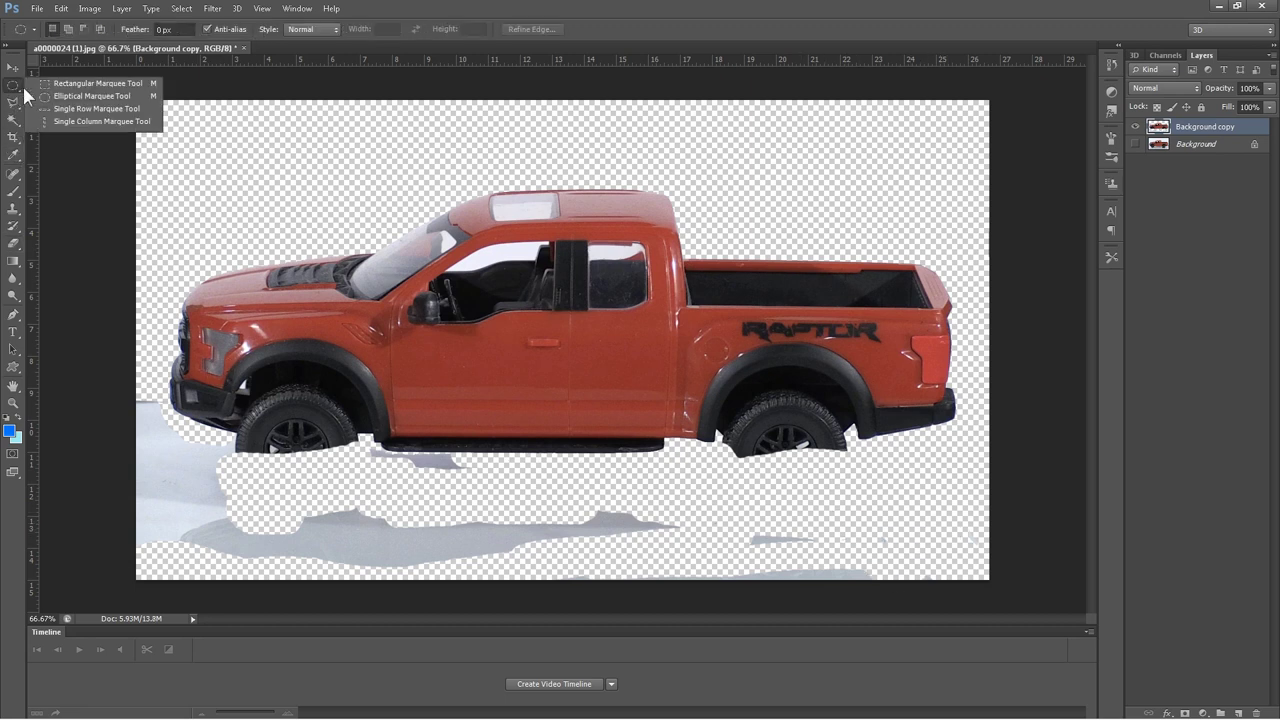
{"action": "left_click", "coordinate": [75, 85]}
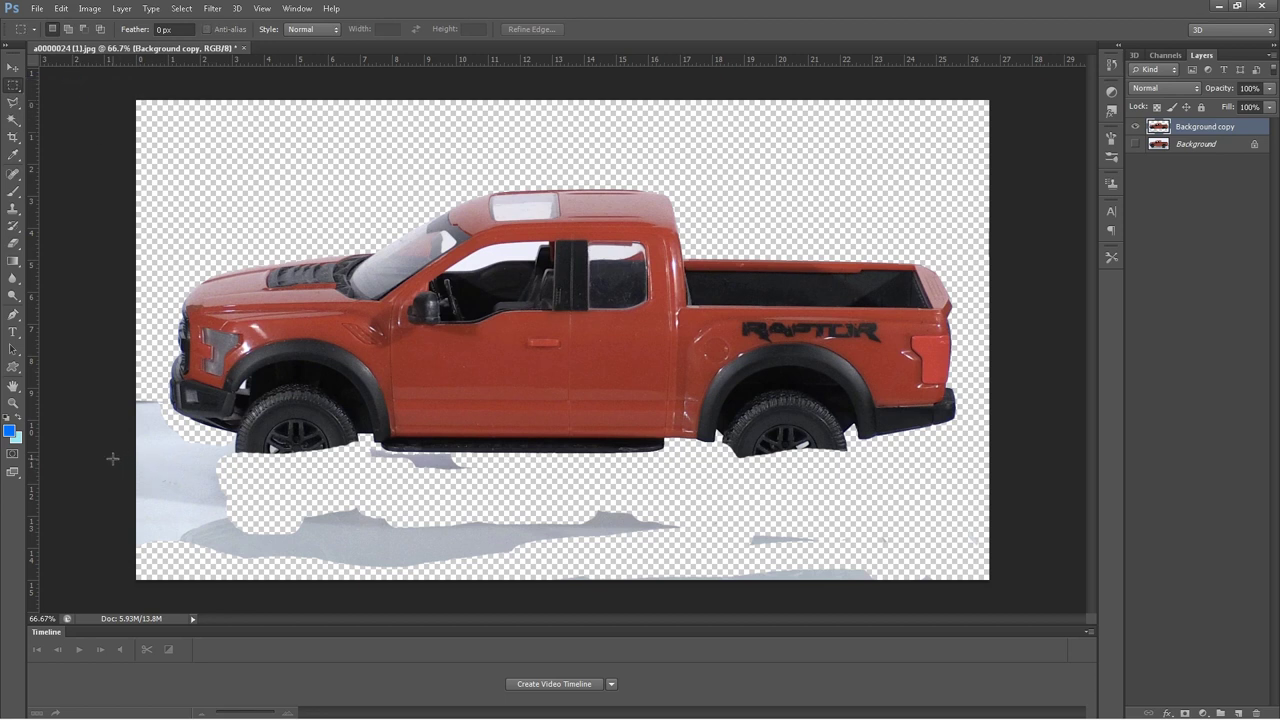
{"action": "left_click_drag", "start_coordinate": [545, 571], "coordinate": [1033, 587]}
{"action": "key", "text": "Delete"}
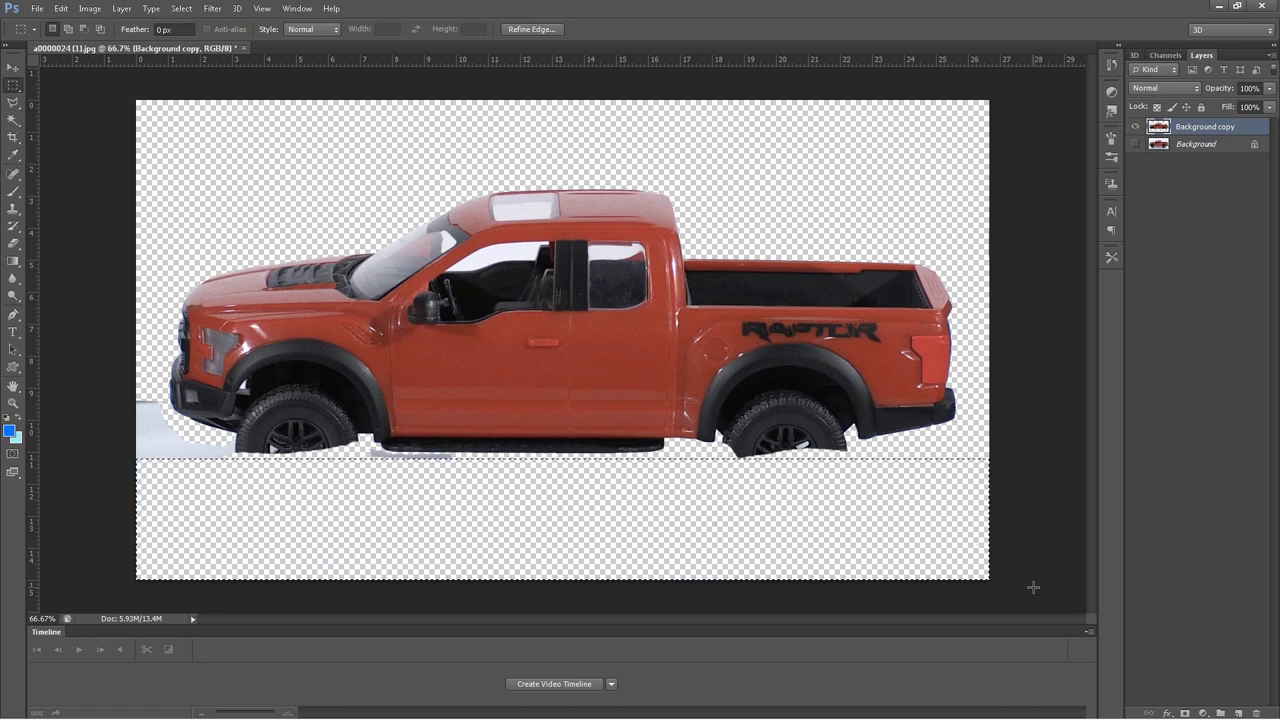
{"action": "left_click", "coordinate": [180, 9]}
{"action": "left_click", "coordinate": [197, 38]}
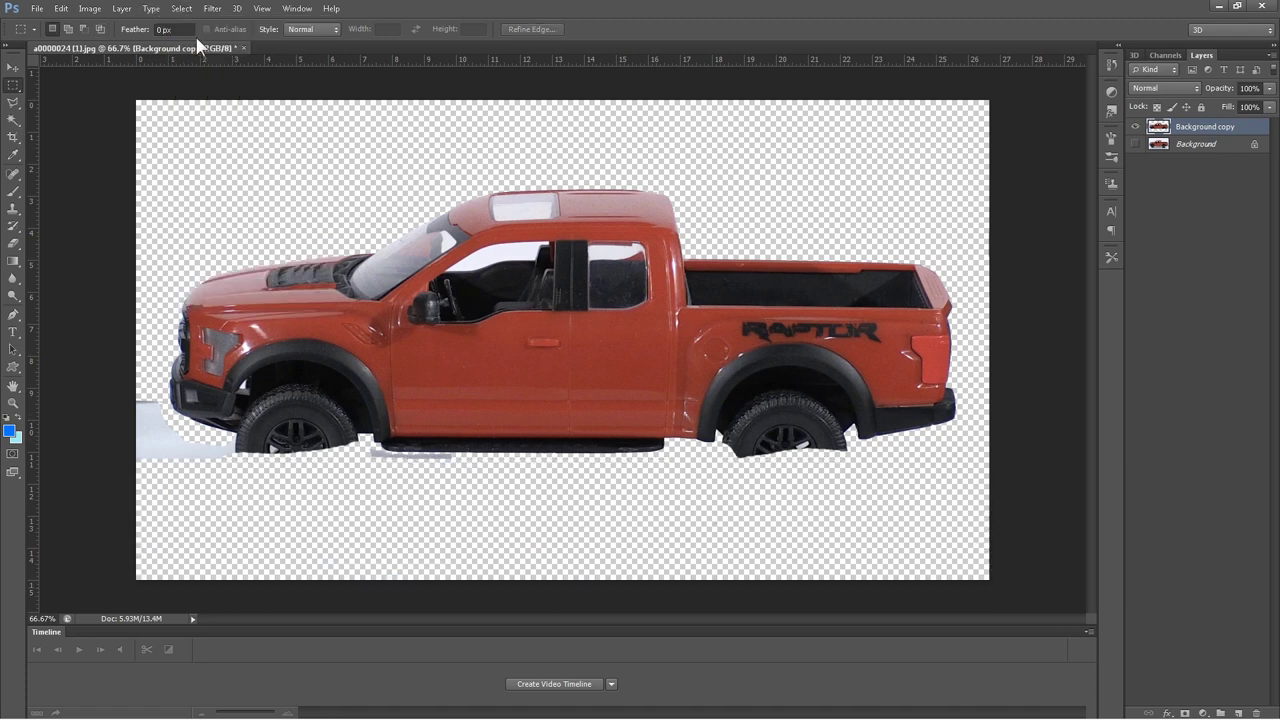
Erase the ragged lower edge of the front wheel and delete the leftover floor sliver under the running board with a rectangular selection.
{"action": "left_click", "coordinate": [13, 244]}
{"action": "left_click_drag", "start_coordinate": [225, 451], "coordinate": [354, 458]}
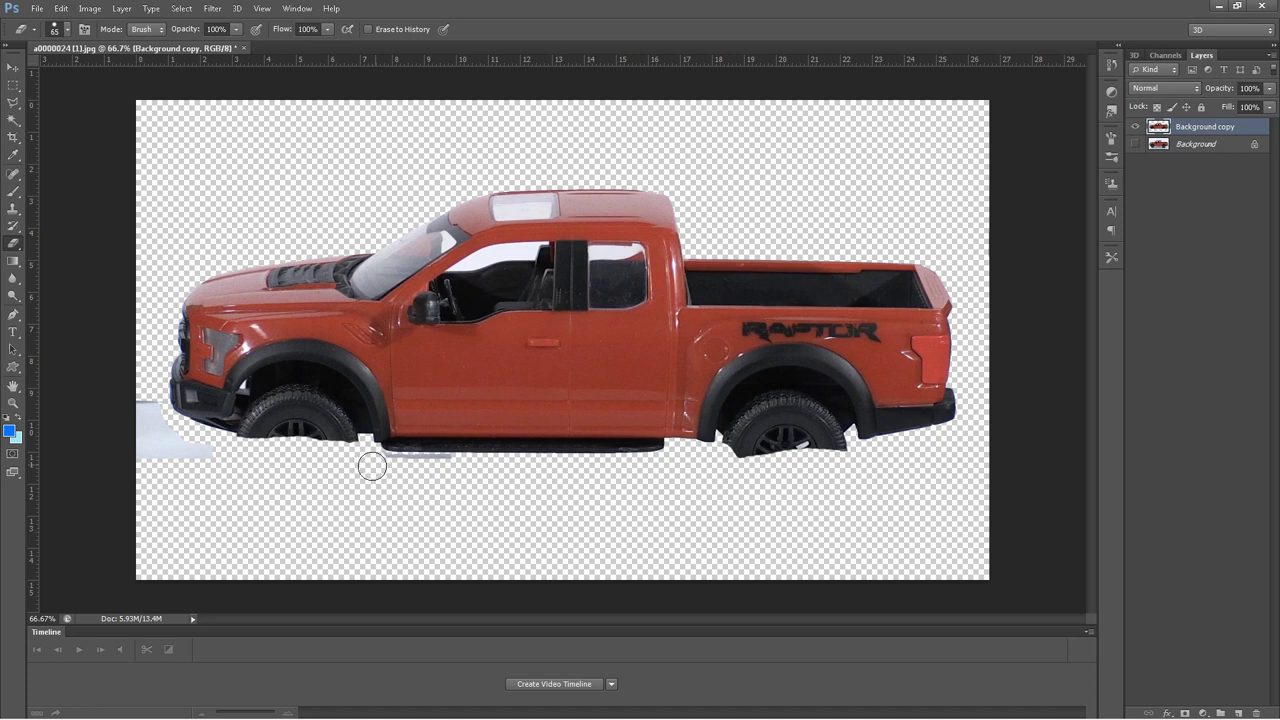
{"action": "left_click", "coordinate": [16, 88]}
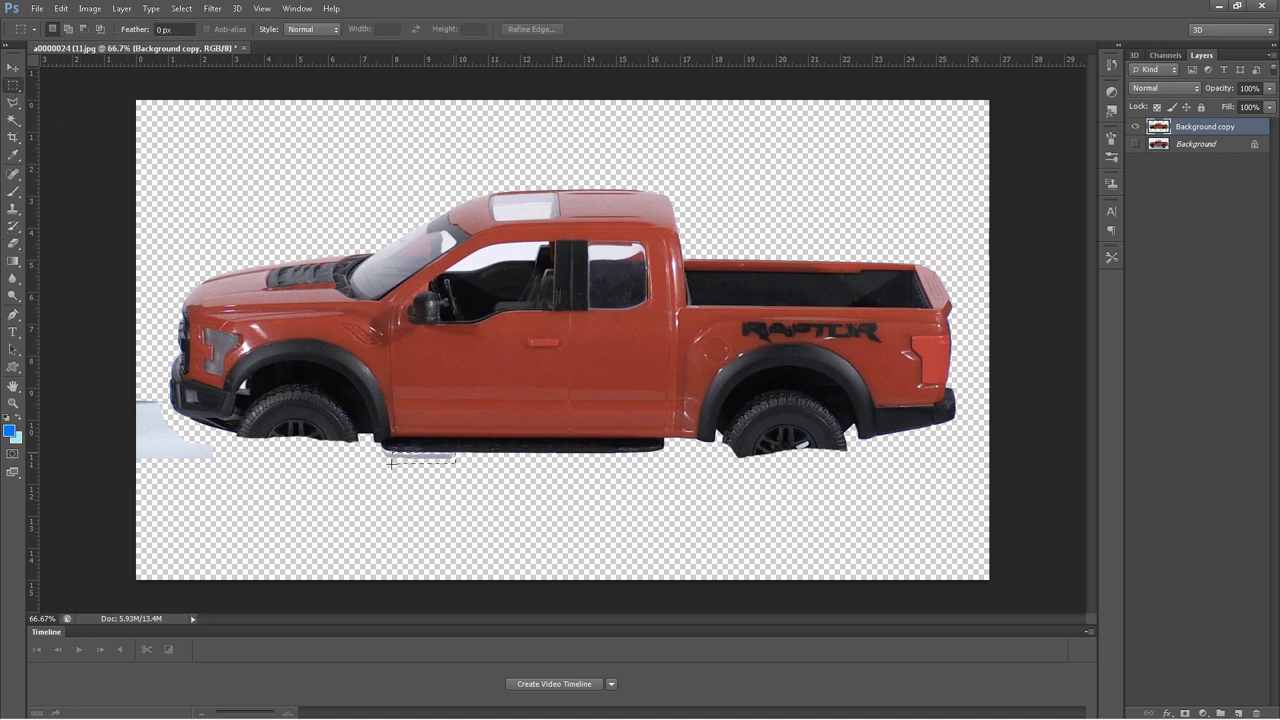
{"action": "left_click_drag", "start_coordinate": [359, 464], "coordinate": [359, 466]}
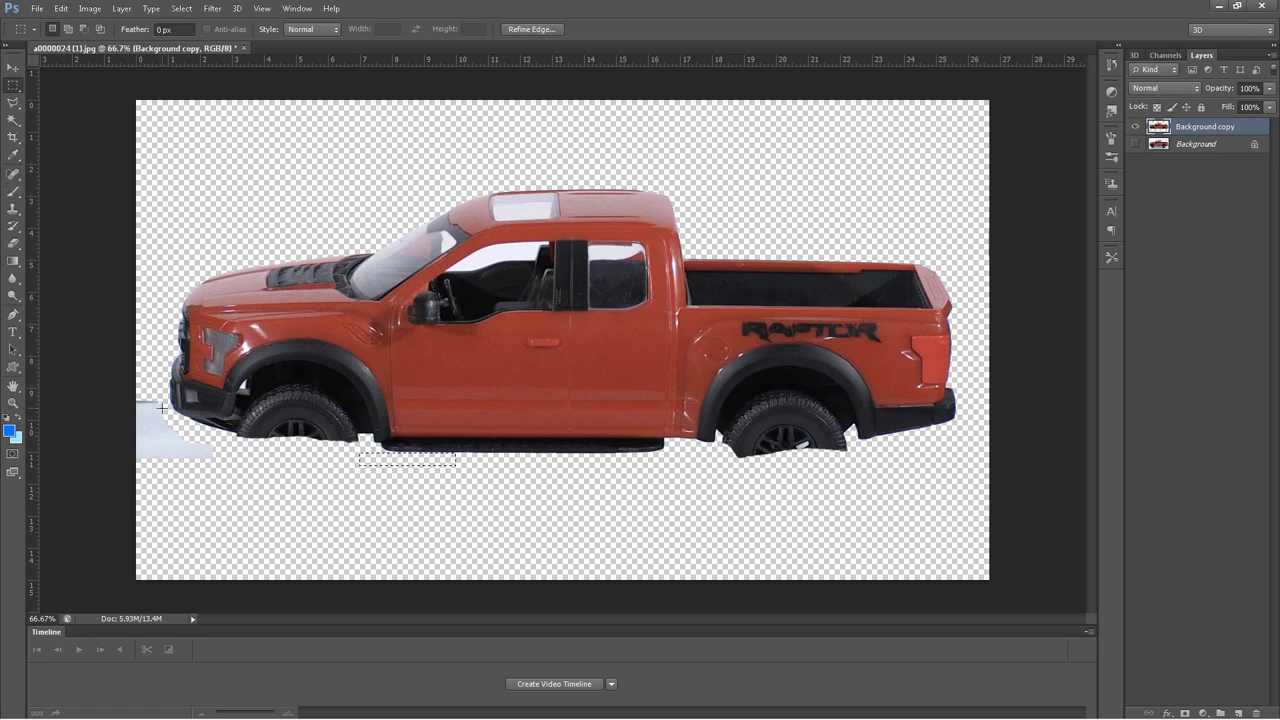
Delete the leftover floor patches ahead of the front wheel and below the front bumper with rectangular selections, then deselect.
{"action": "left_click_drag", "start_coordinate": [163, 462], "coordinate": [166, 472]}
{"action": "key", "text": "Delete"}
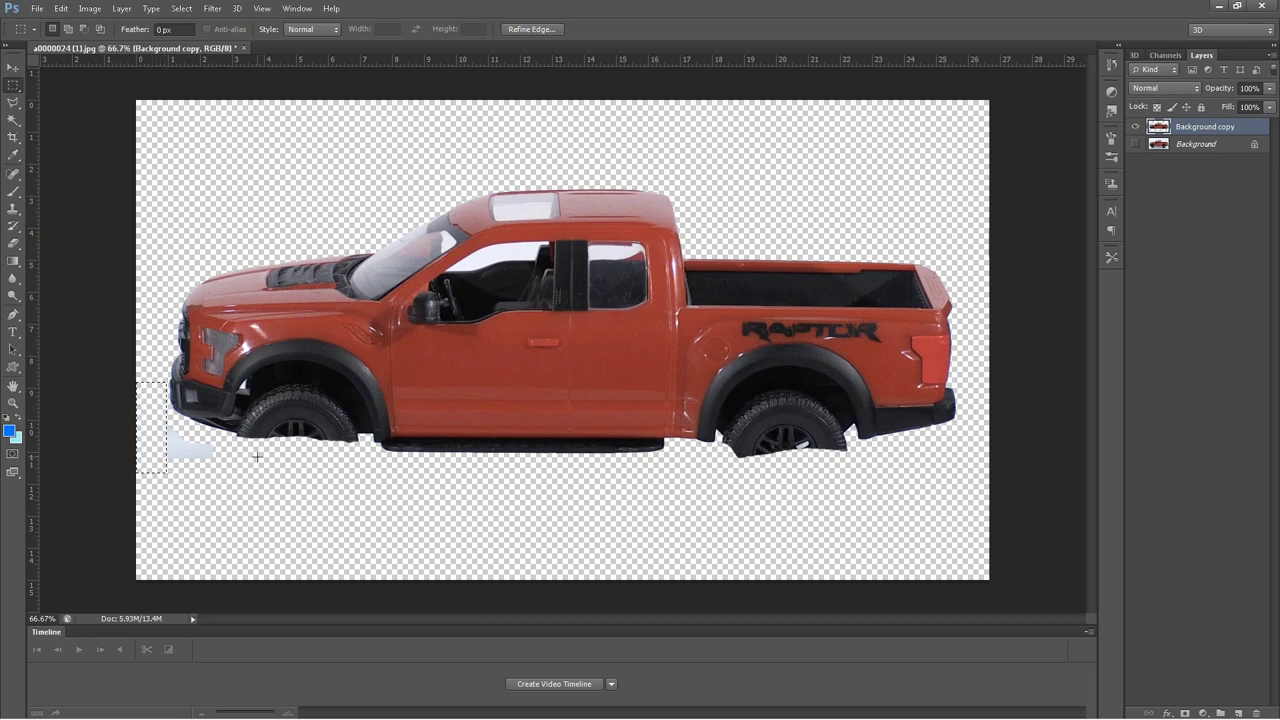
{"action": "key", "text": "Delete"}
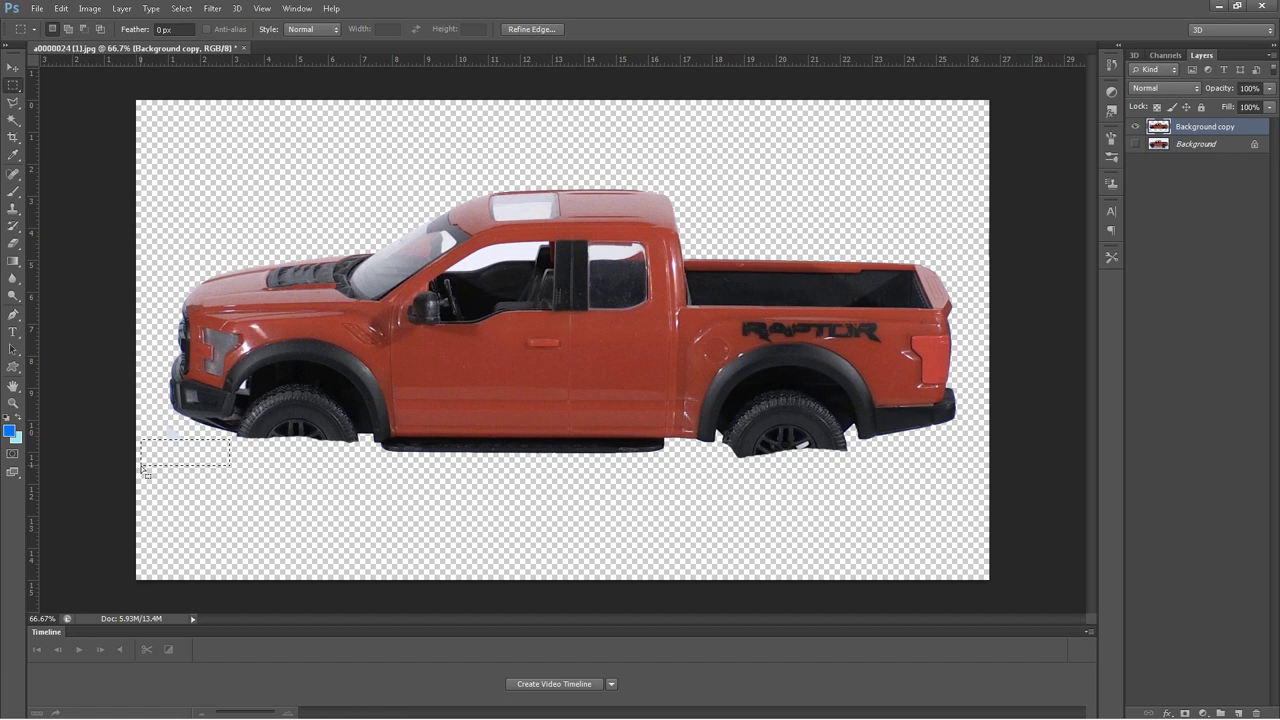
{"action": "left_click", "coordinate": [186, 10]}
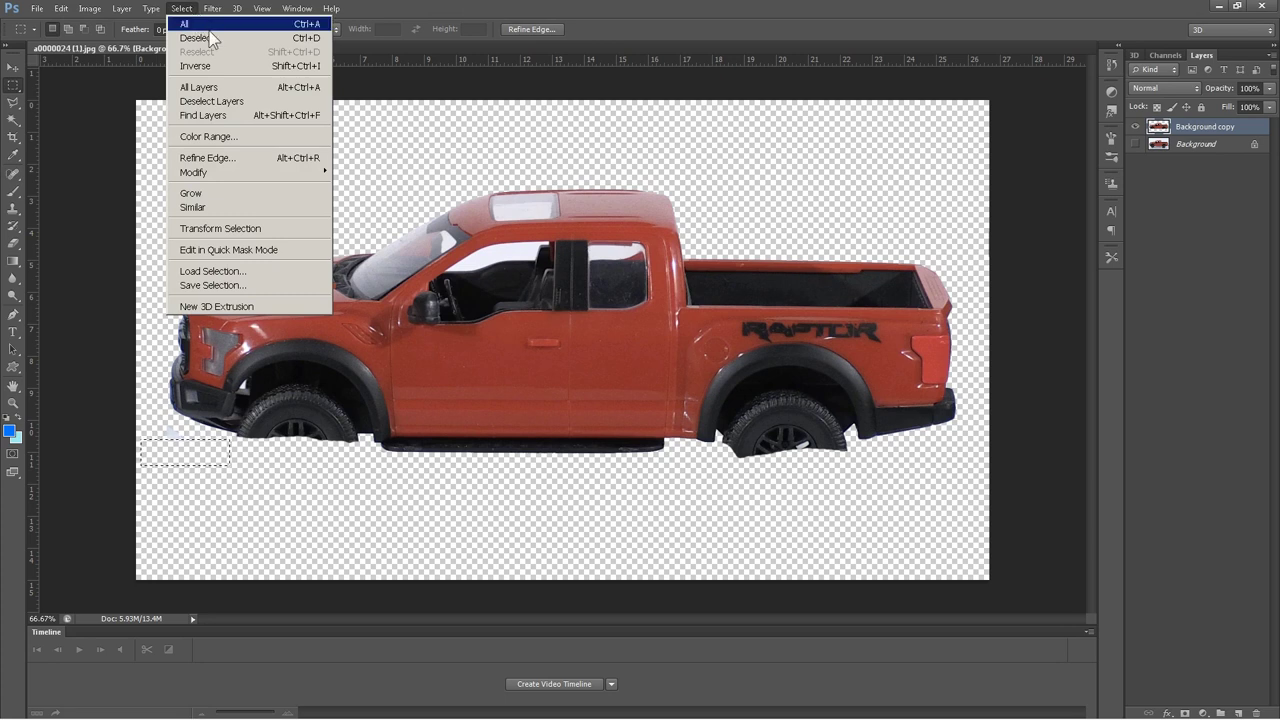
{"action": "left_click", "coordinate": [212, 39]}
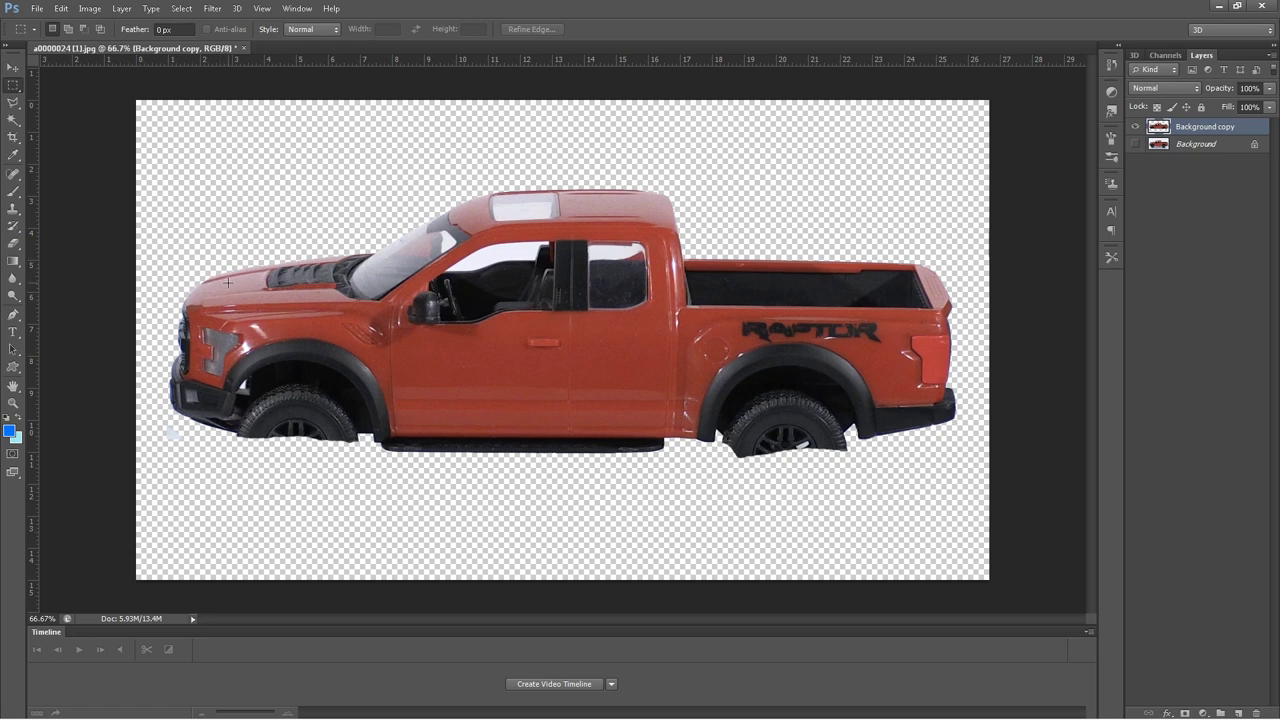
Add a black outside Stroke effect to the Background copy layer and erase stray pixels below the running board and behind the rear bumper.
{"action": "left_click", "coordinate": [13, 243]}
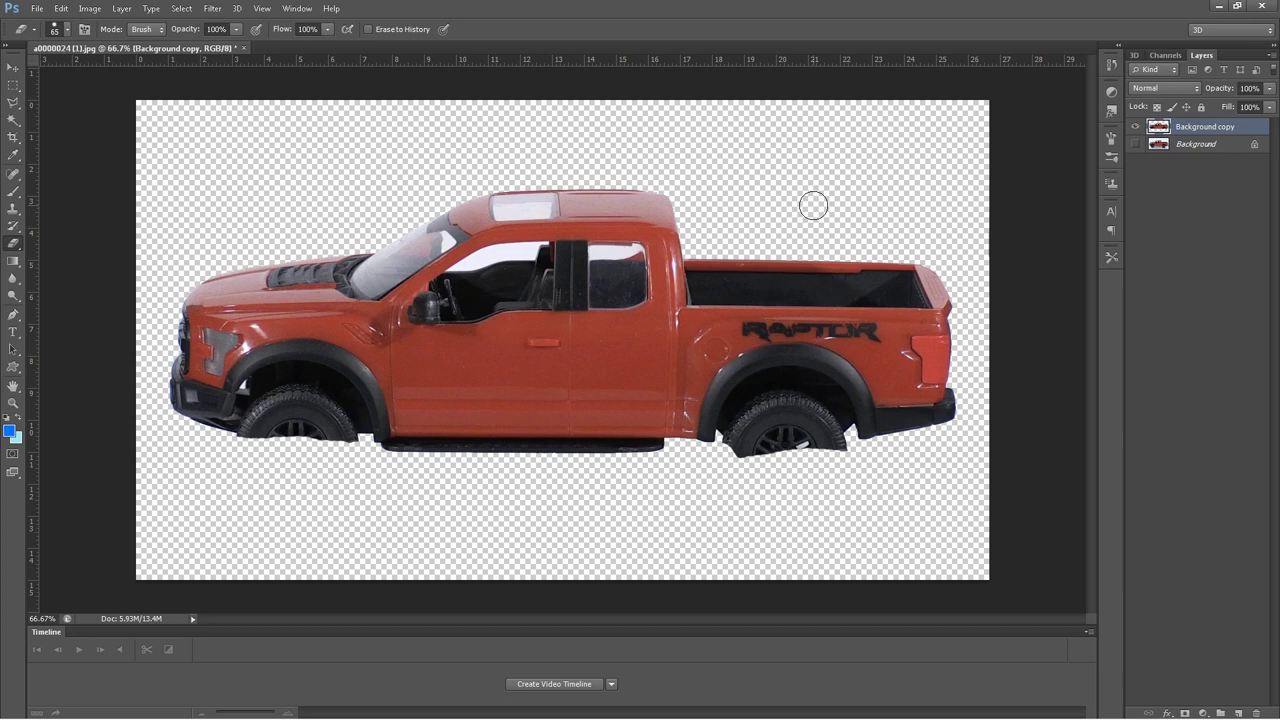
{"action": "double_click", "coordinate": [1261, 135]}
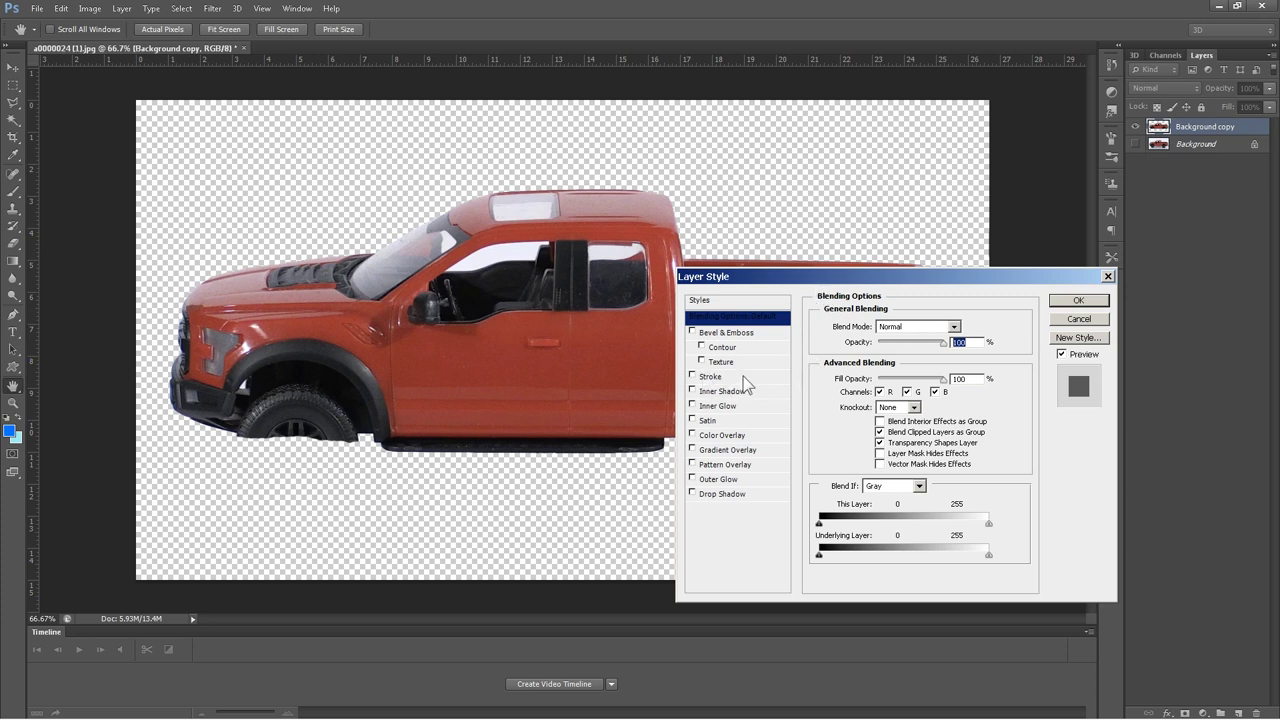
{"action": "left_click", "coordinate": [692, 376]}
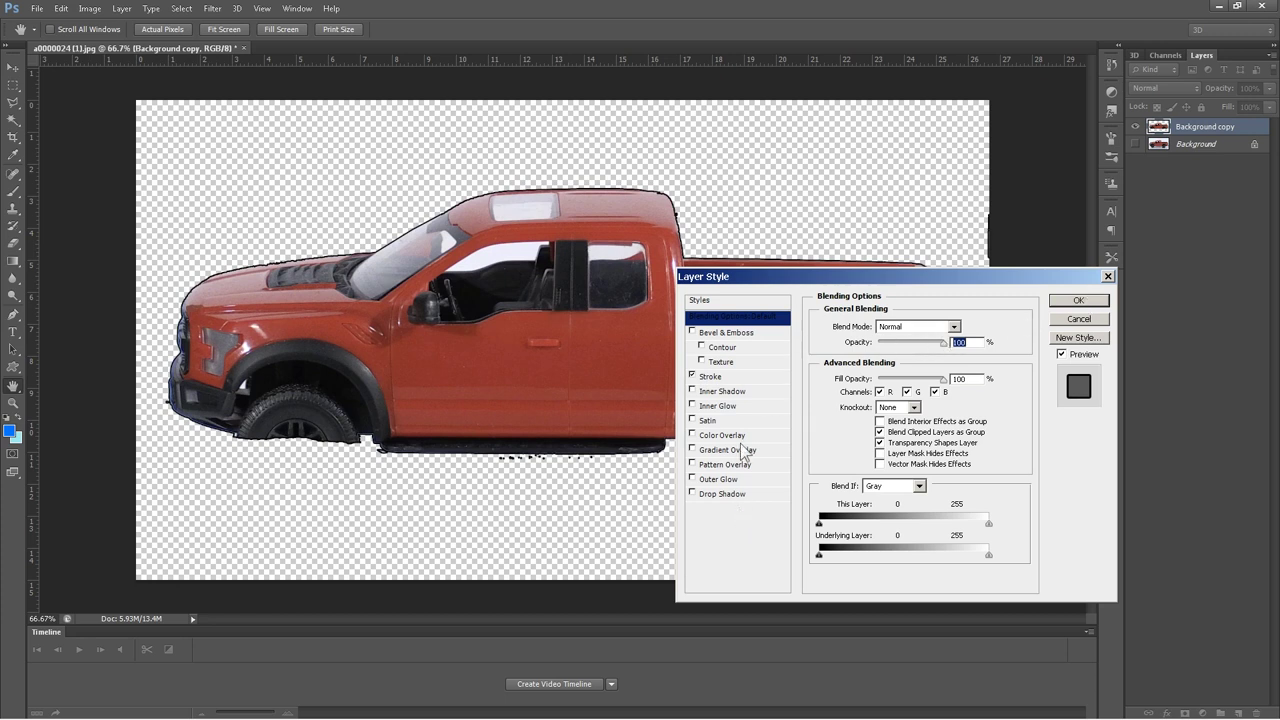
{"action": "left_click", "coordinate": [716, 377]}
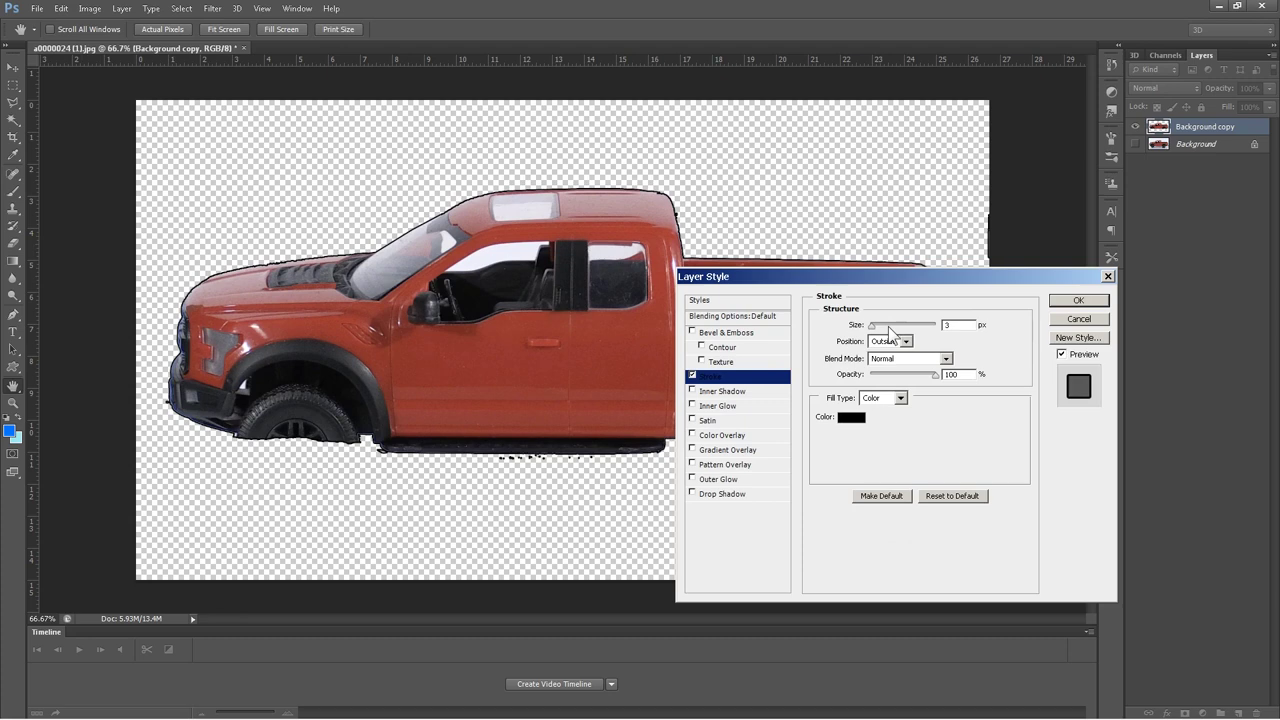
{"action": "left_click_drag", "start_coordinate": [872, 326], "coordinate": [873, 332]}
{"action": "left_click", "coordinate": [1092, 300]}
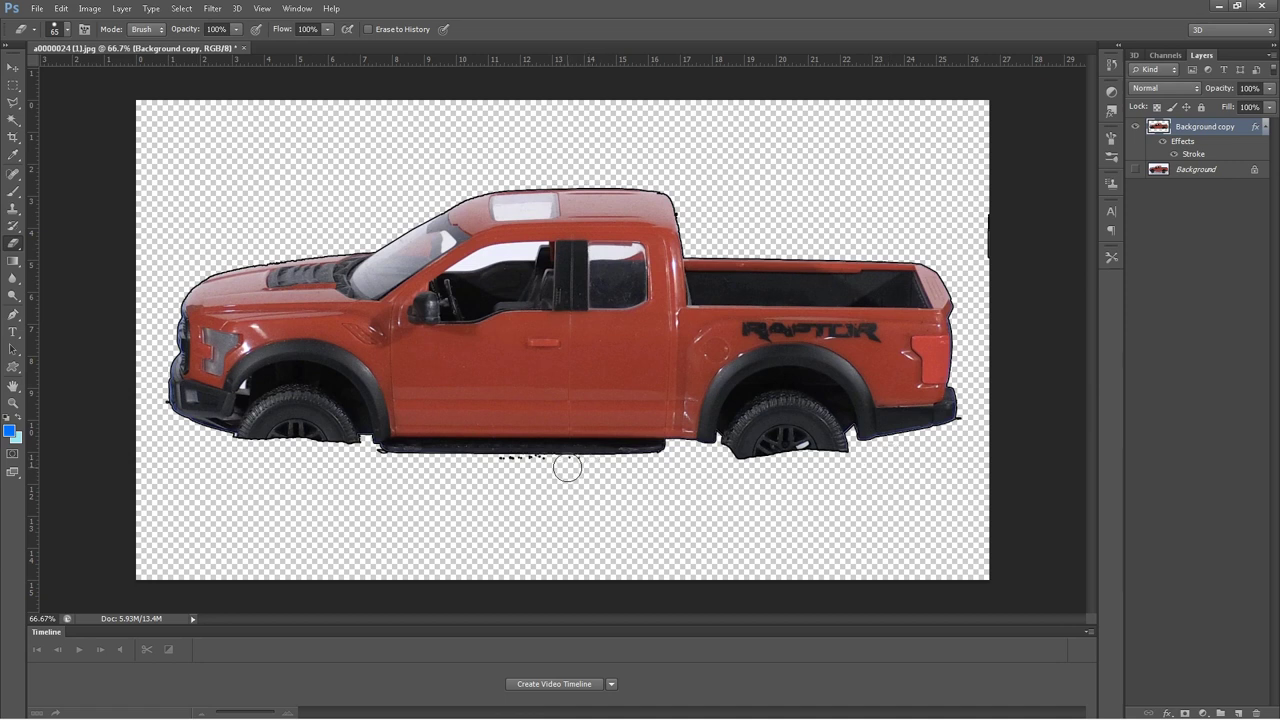
{"action": "left_click_drag", "start_coordinate": [571, 466], "coordinate": [377, 462]}
{"action": "left_click", "coordinate": [968, 423]}
Delete the white backdrop inside both side windows using the Magic Wand at tolerance 30, deselect, and hide the Stroke effect.
{"action": "left_click", "coordinate": [13, 121]}
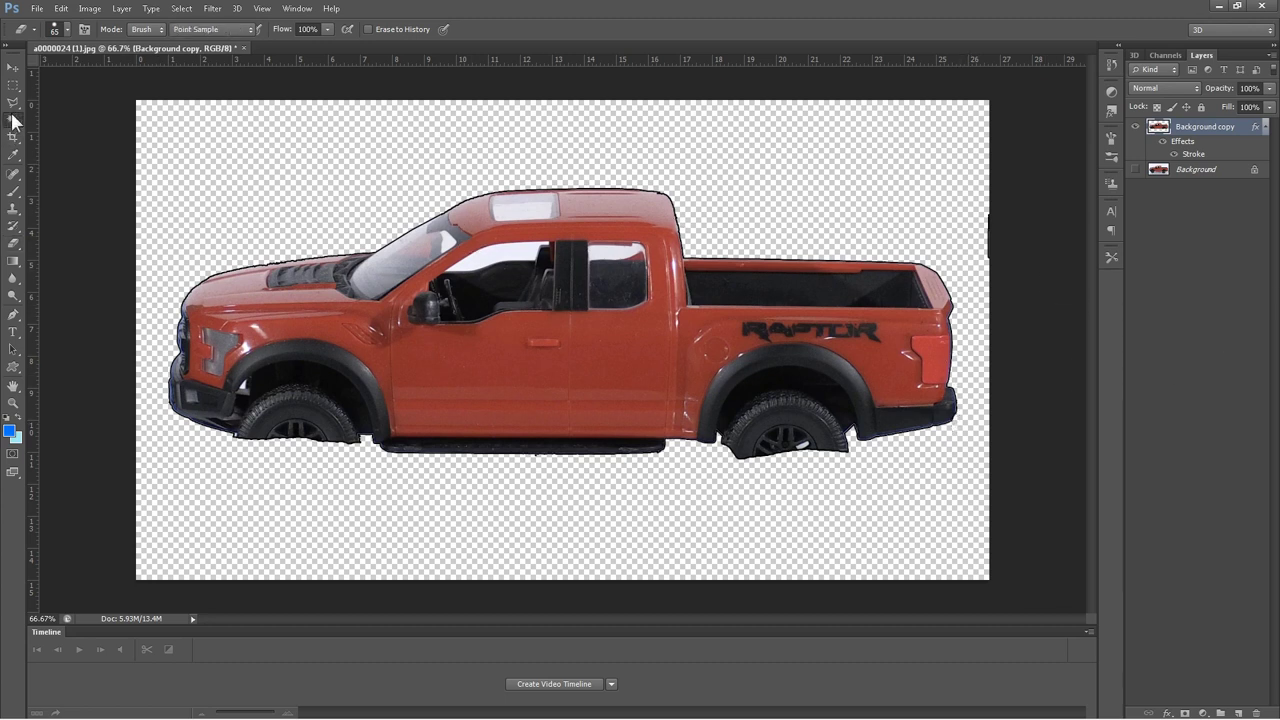
{"action": "left_click", "coordinate": [507, 258]}
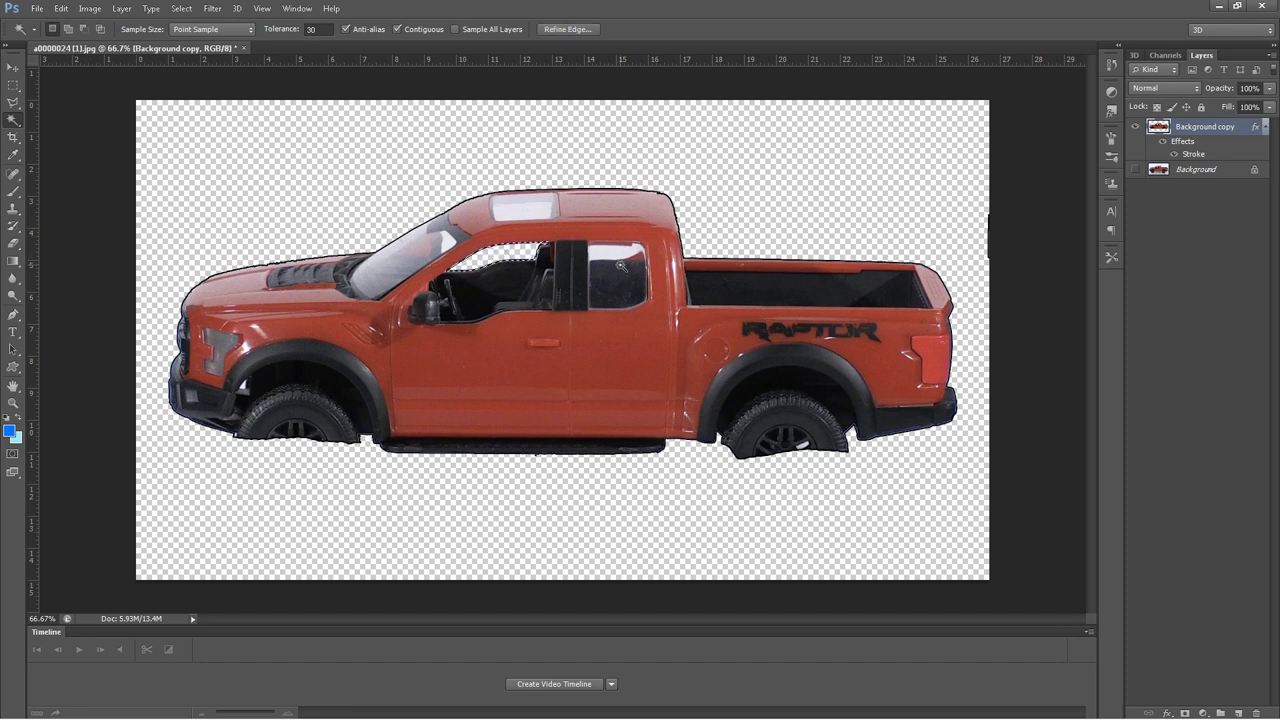
{"action": "left_click", "coordinate": [620, 260]}
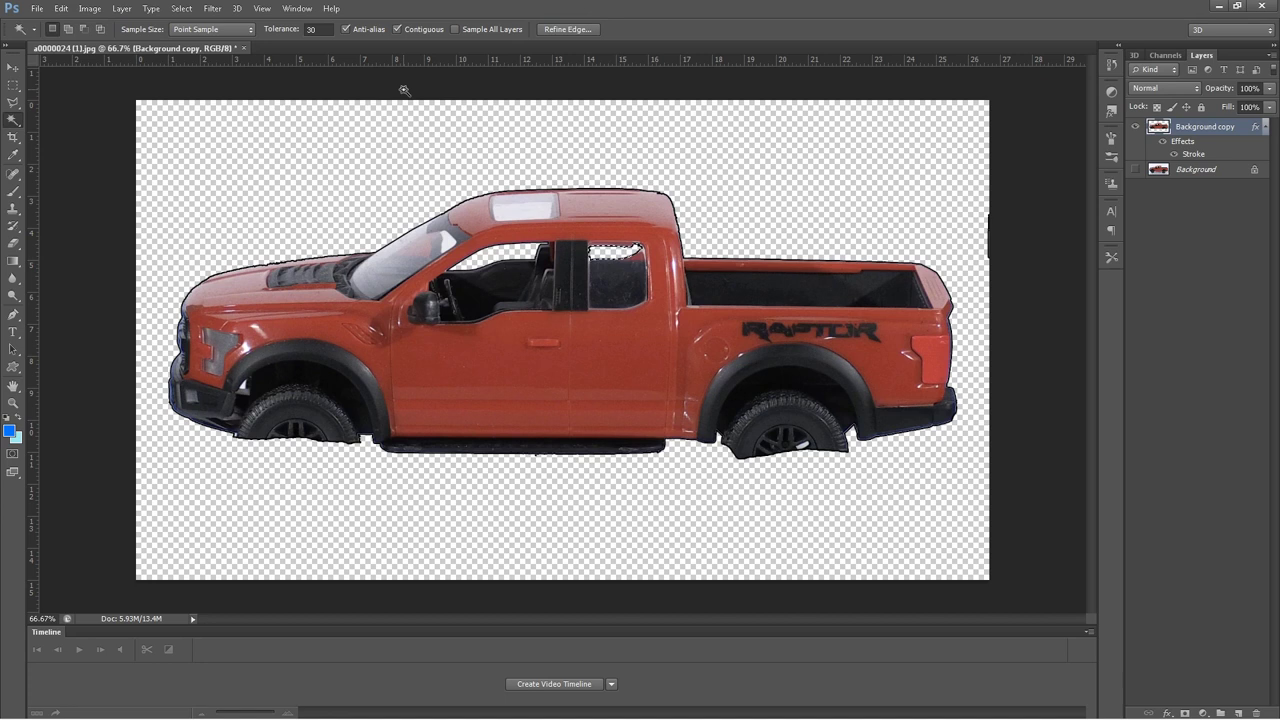
{"action": "left_click", "coordinate": [181, 8]}
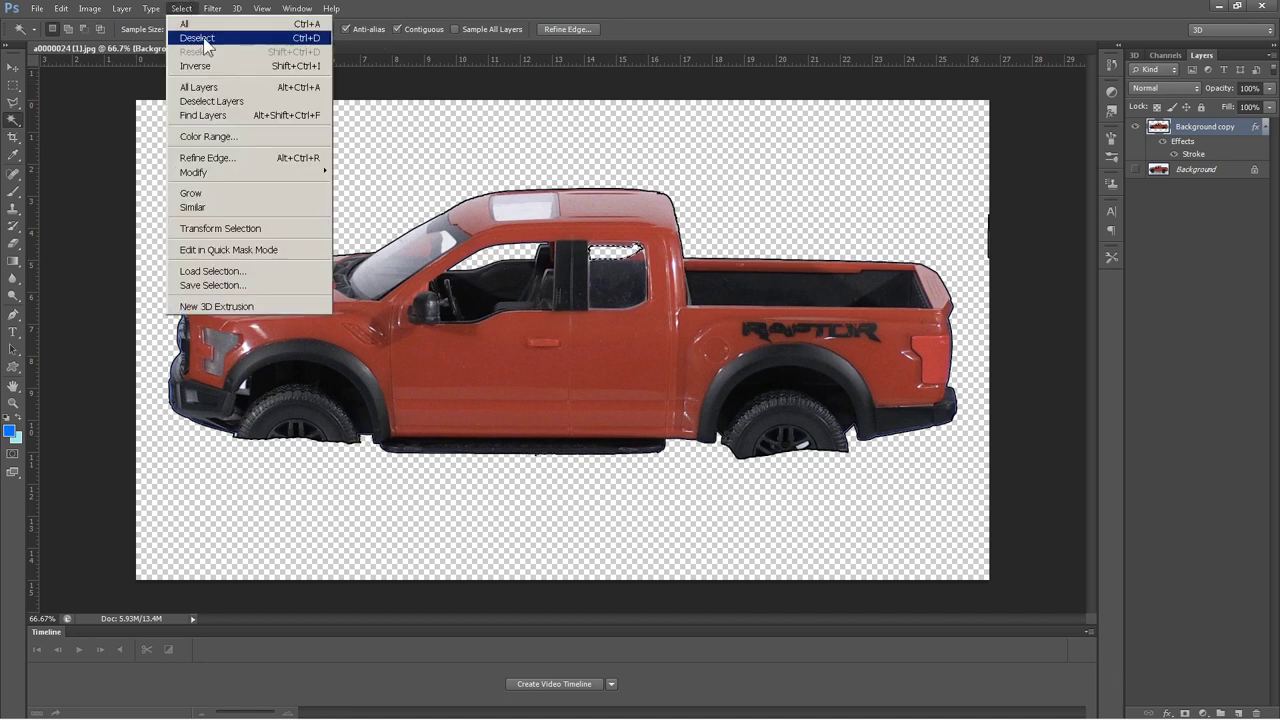
{"action": "left_click", "coordinate": [204, 40]}
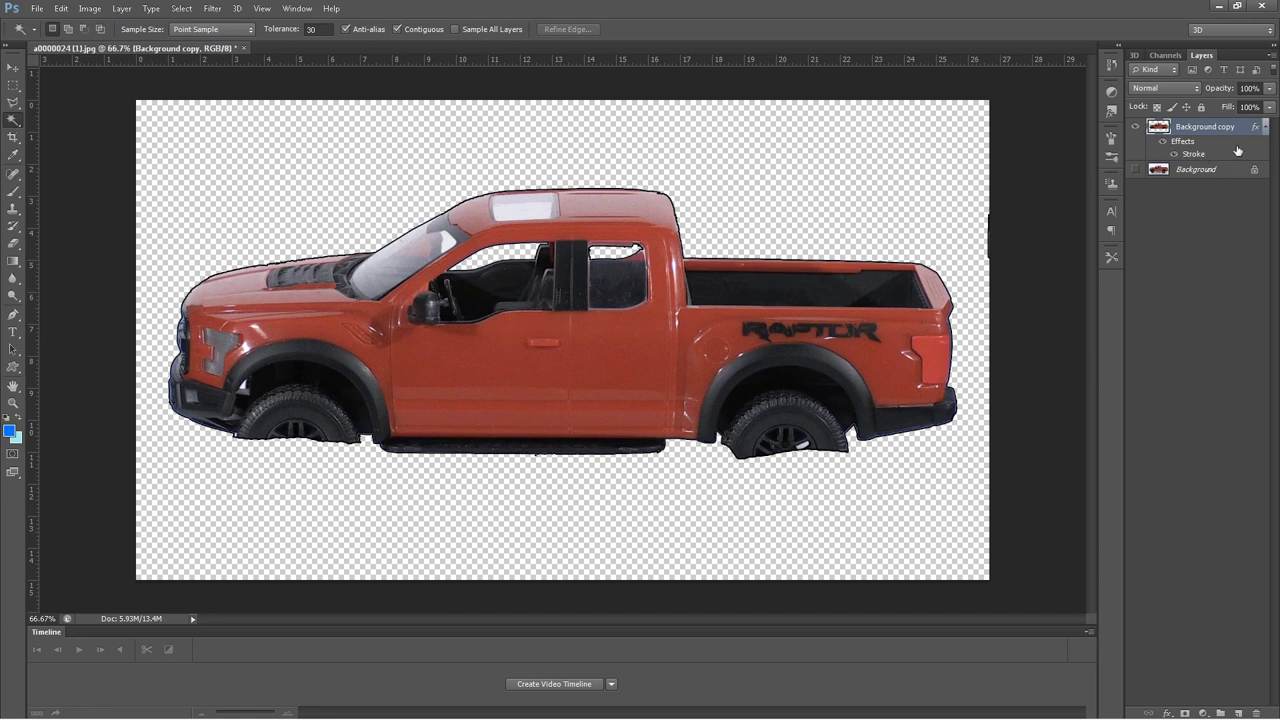
{"action": "left_click", "coordinate": [1173, 155]}
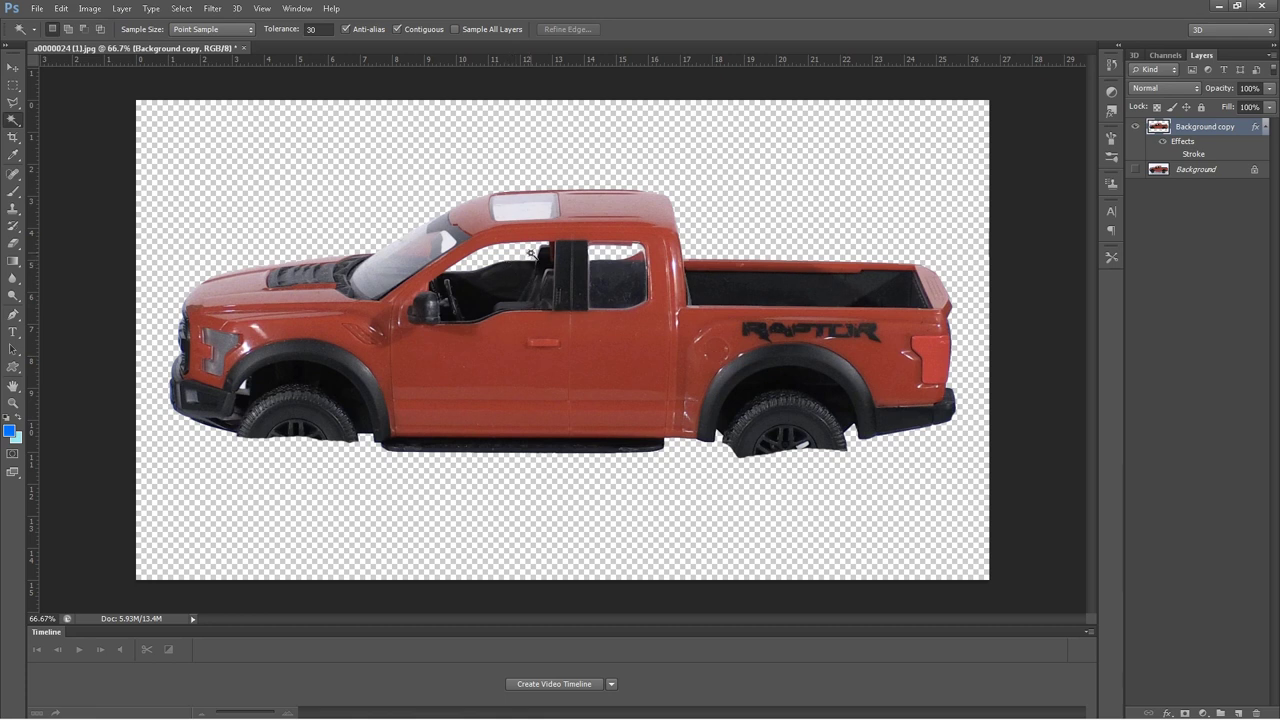
Select the sunroof's white area with the Magic Wand at tolerance 10 and delete it.
{"action": "left_click", "coordinate": [524, 214]}
{"action": "left_click", "coordinate": [318, 31]}
{"action": "type", "text": "10"}
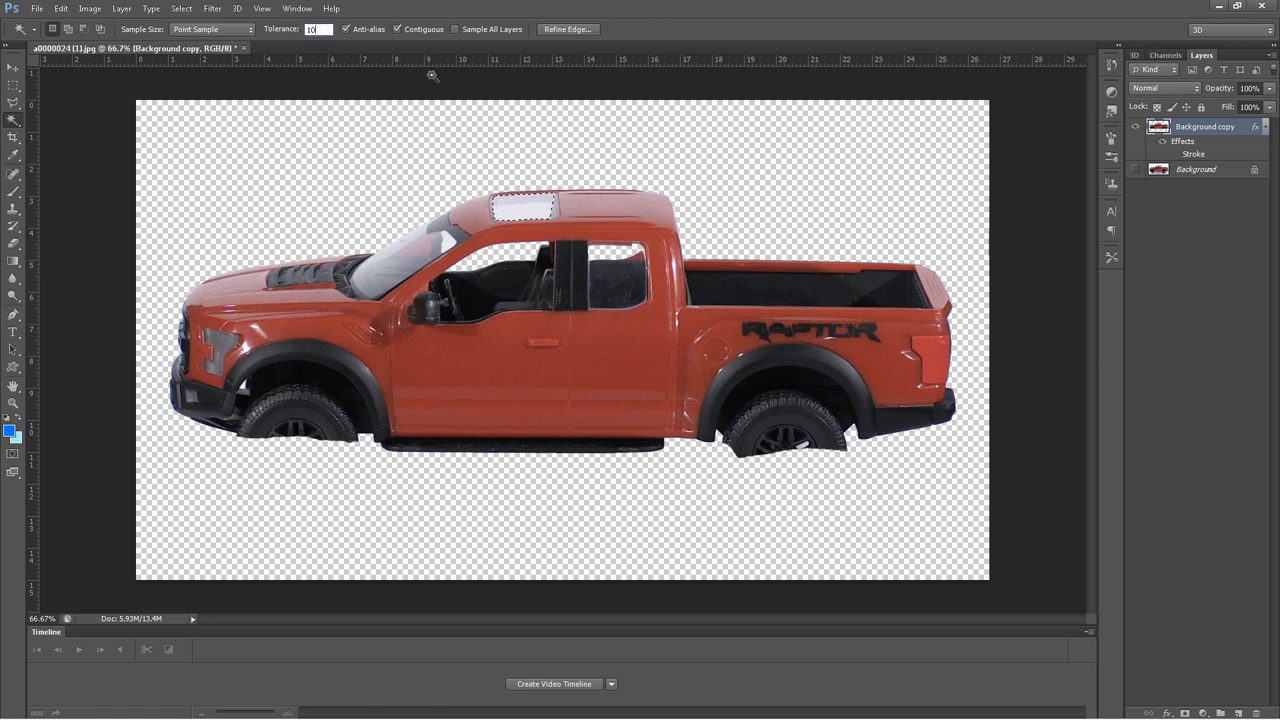
{"action": "left_click", "coordinate": [525, 216]}
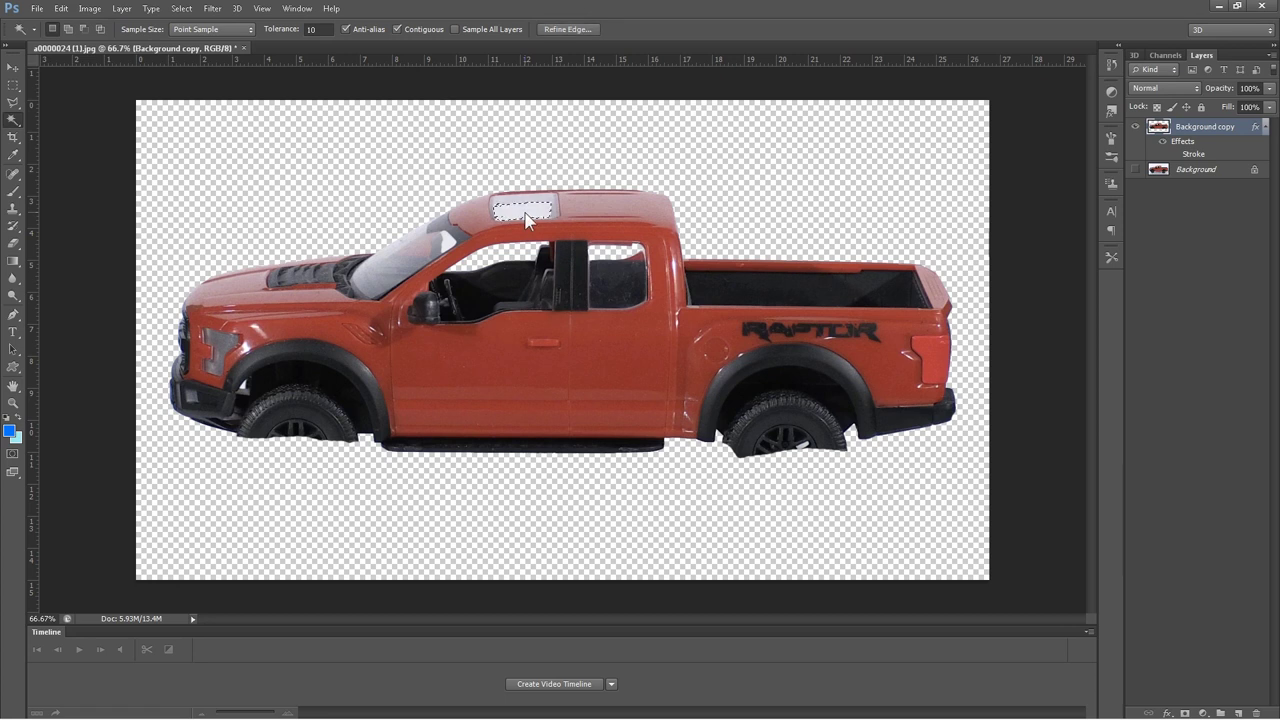
{"action": "key", "text": "Return"}
{"action": "key", "text": "Delete"}
{"action": "key", "text": "ctrl+d"}
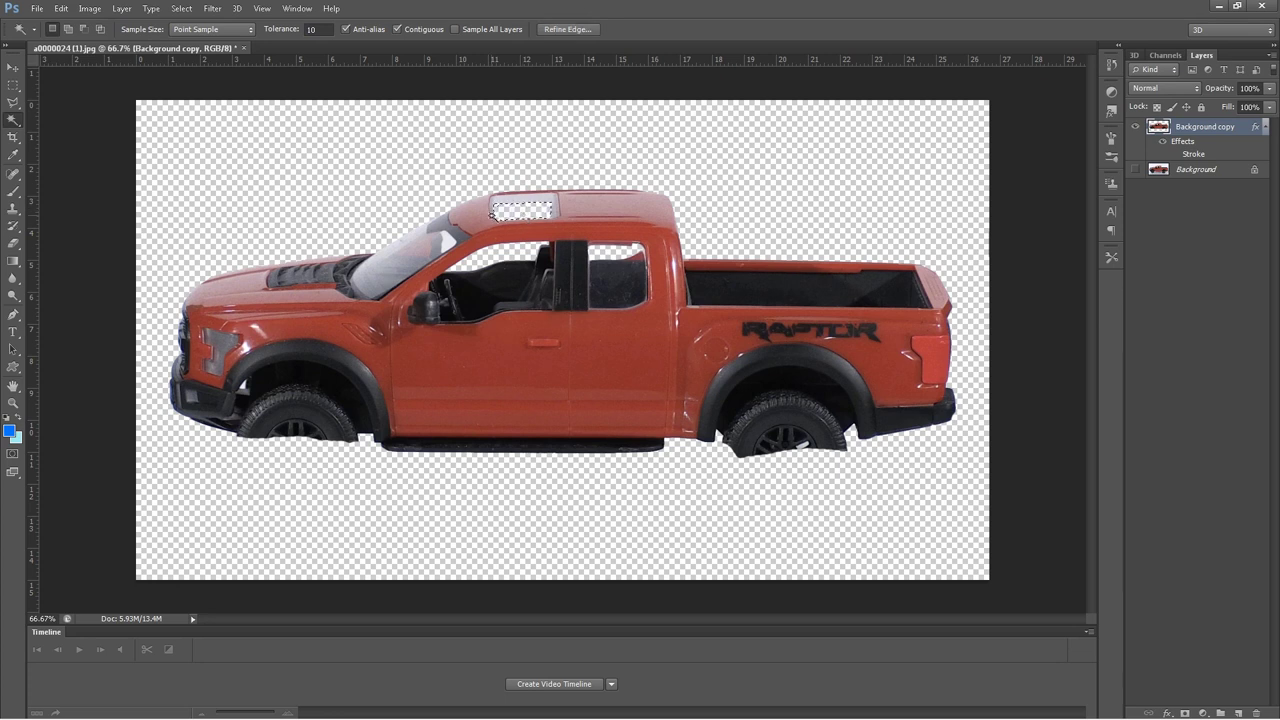
Delete the white patch at the windshield's rear edge with the Magic Wand and clear the selection.
{"action": "left_click", "coordinate": [448, 241]}
{"action": "key", "text": "Delete"}
{"action": "key", "text": "ctrl+d"}
{"action": "left_click", "coordinate": [14, 68]}
{"action": "left_click", "coordinate": [180, 9]}
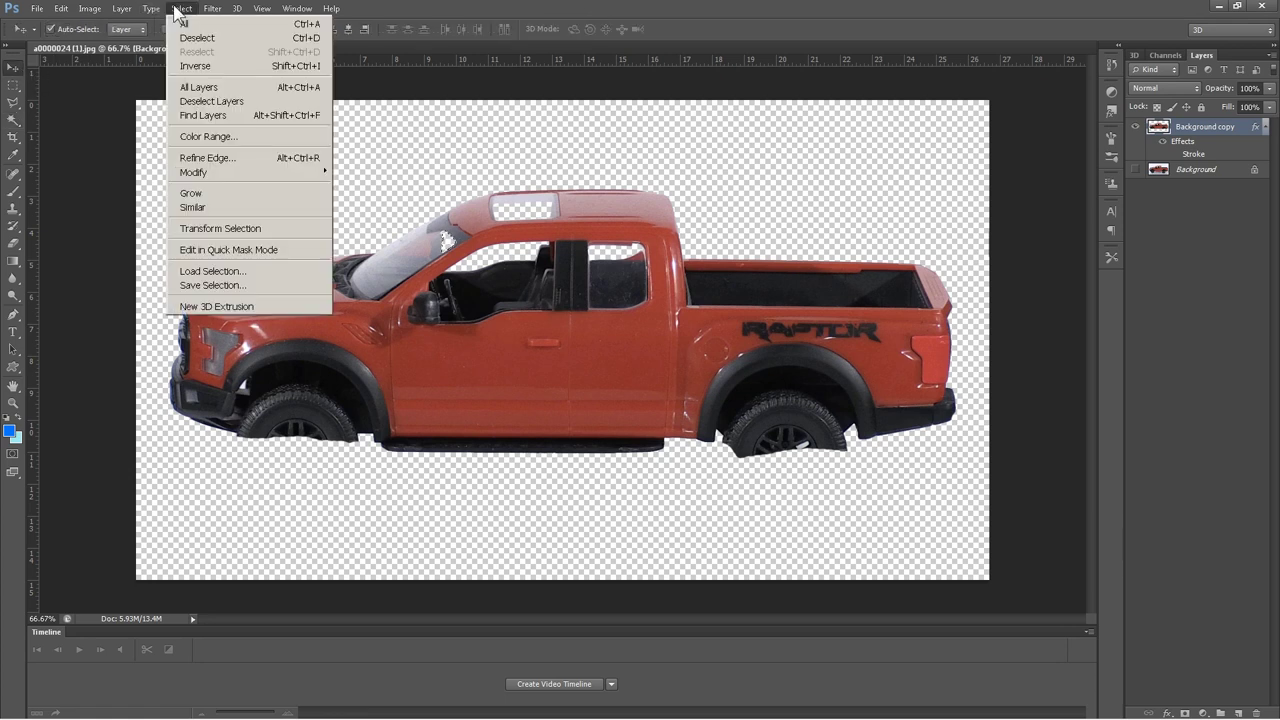
{"action": "left_click", "coordinate": [205, 38]}
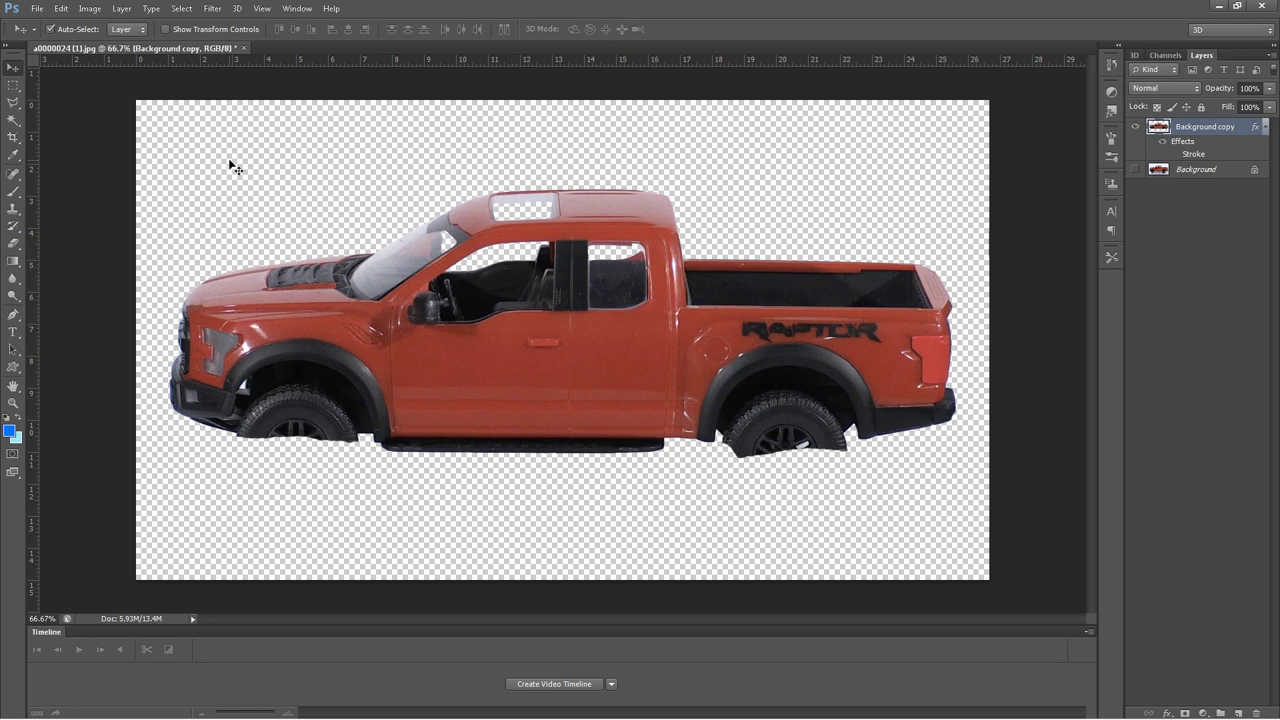
Save the document as raptor in Photoshop format in the Raptor folder and close Photoshop.
{"action": "left_click", "coordinate": [36, 8]}
{"action": "left_click", "coordinate": [58, 185]}
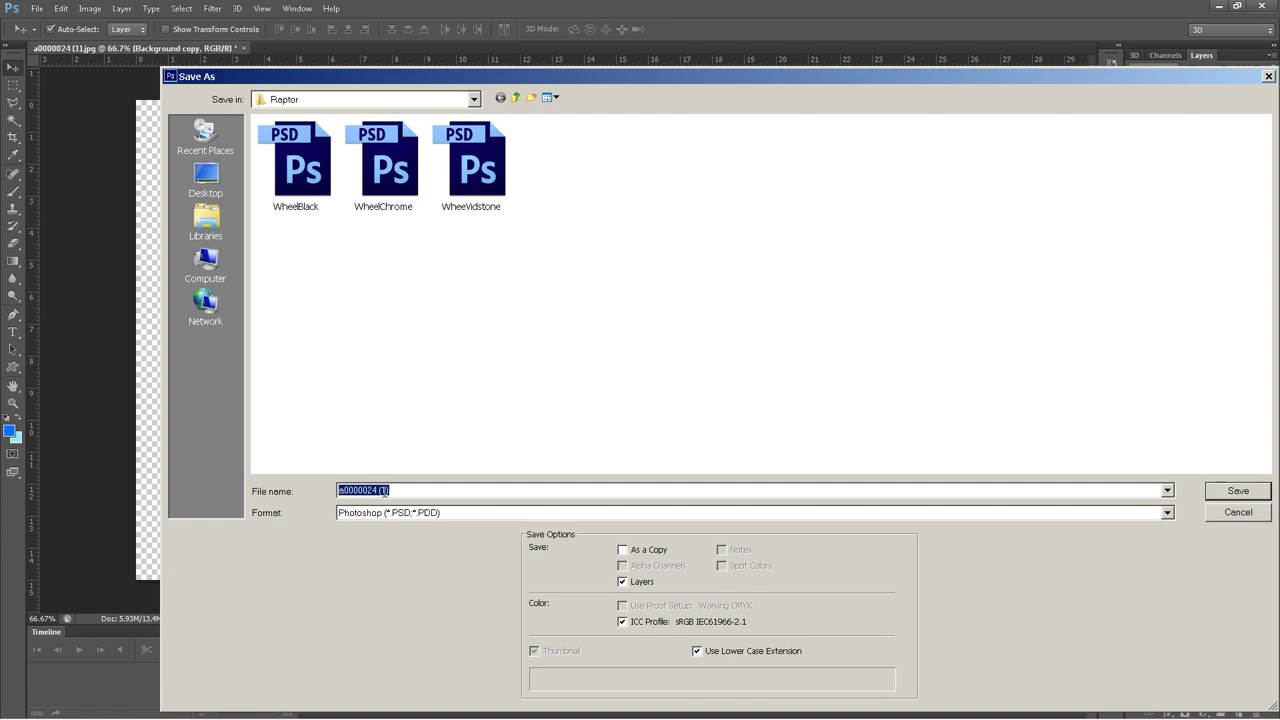
{"action": "type", "text": "raptor"}
{"action": "left_click", "coordinate": [1234, 492]}
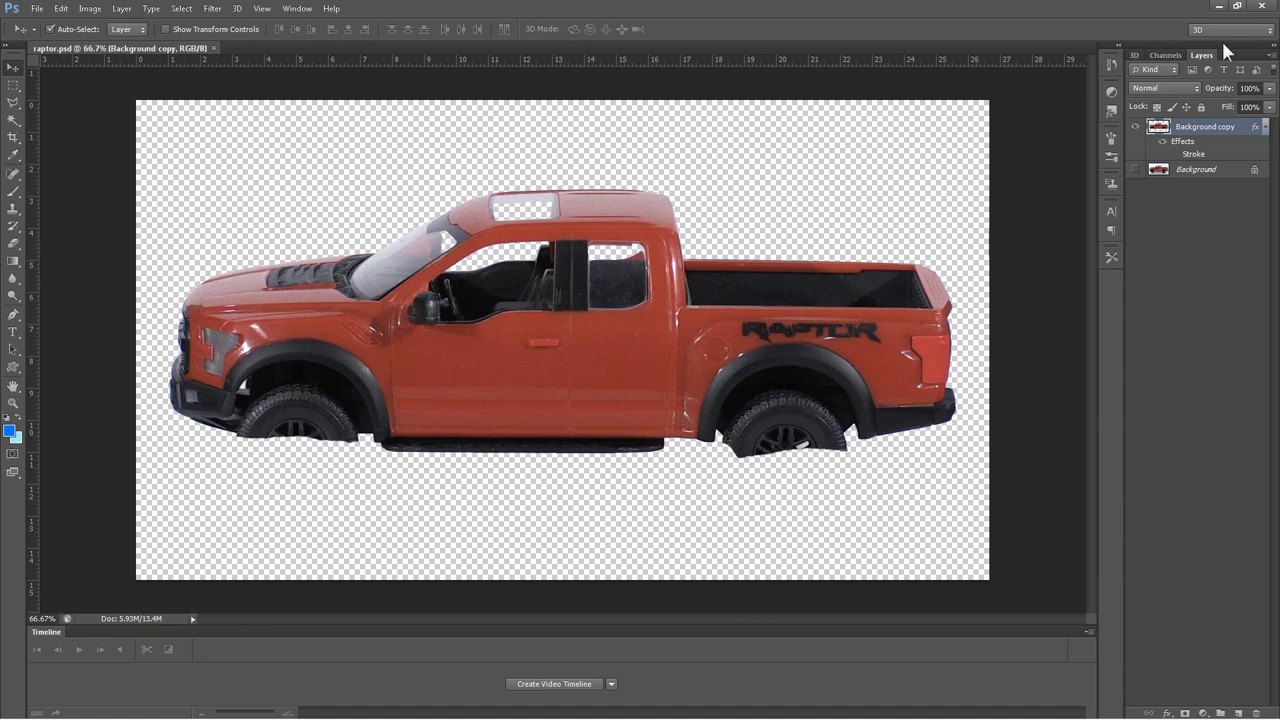
{"action": "left_click", "coordinate": [1262, 6]}
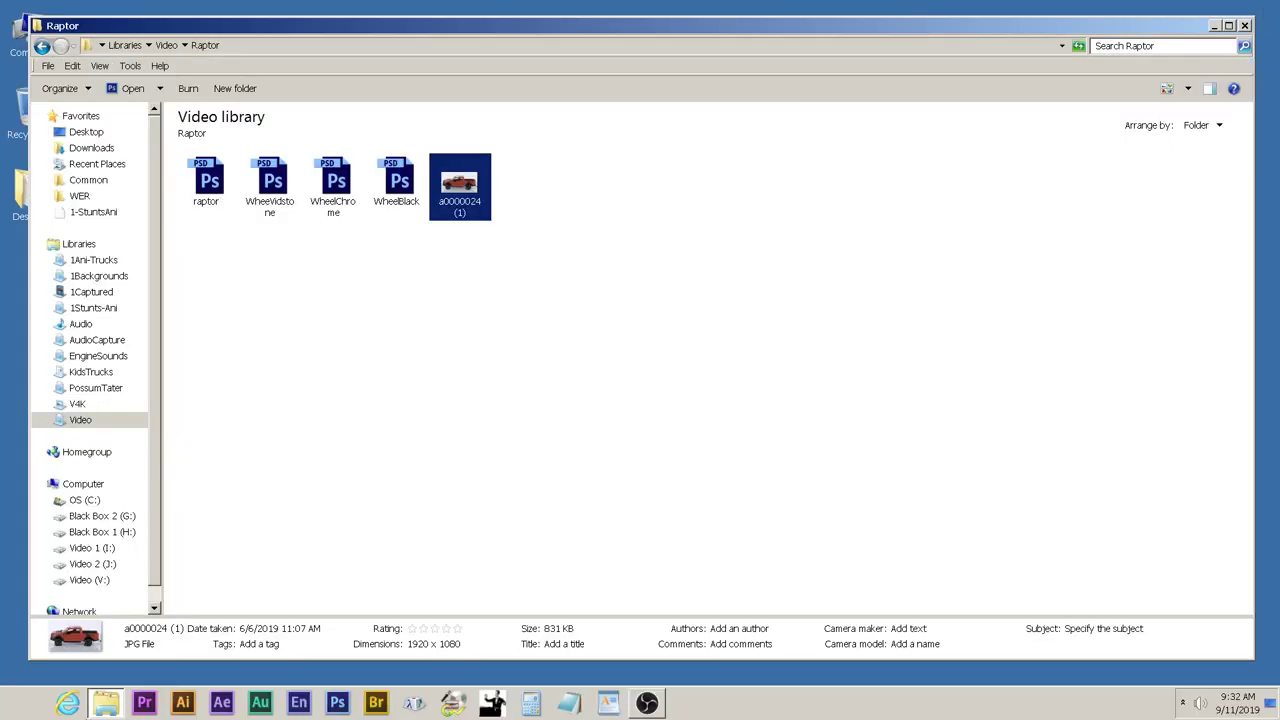
Switch to Adobe Premiere Pro and start a new project located in the Video library's Raptor folder.
{"action": "left_click", "coordinate": [145, 704]}
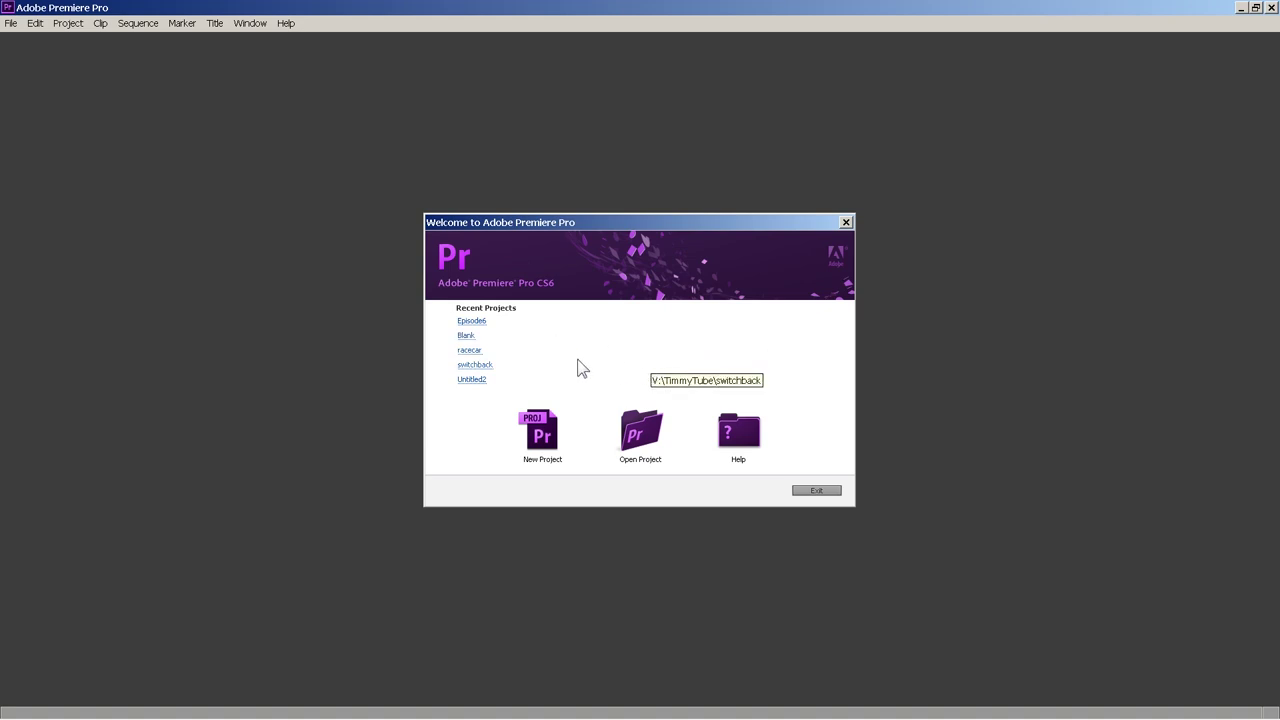
{"action": "left_click", "coordinate": [543, 440]}
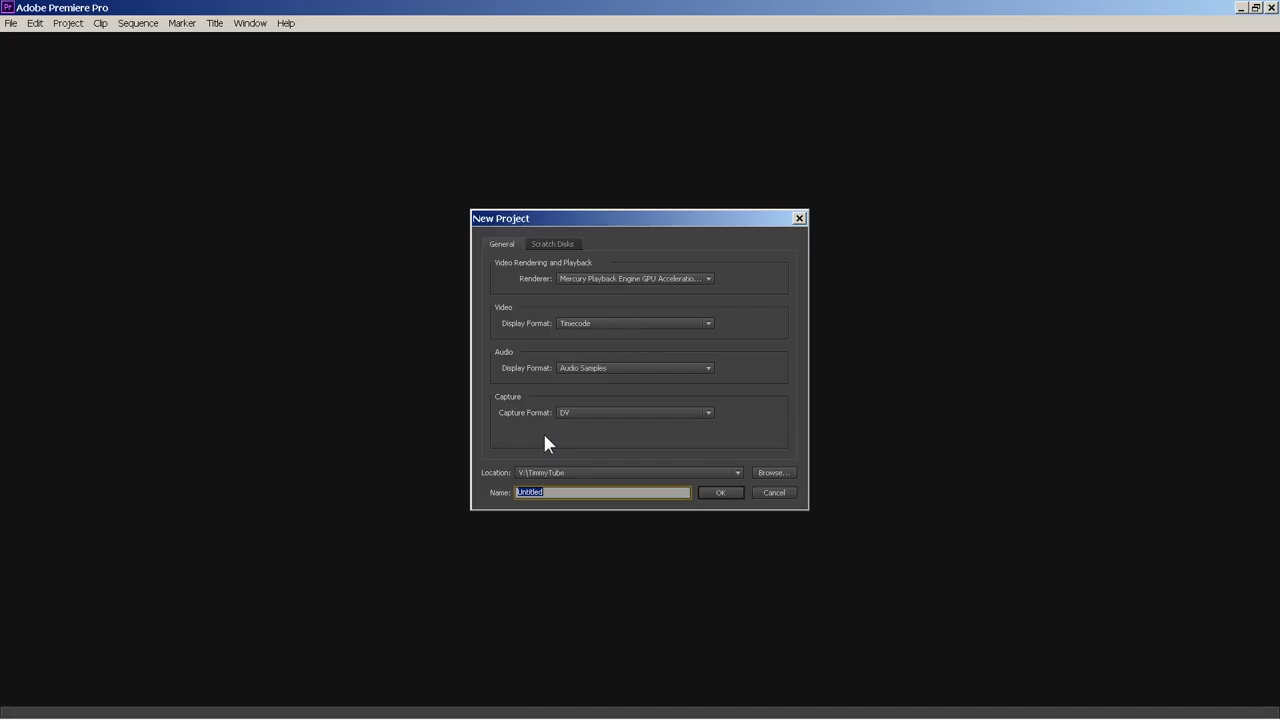
{"action": "left_click", "coordinate": [773, 472]}
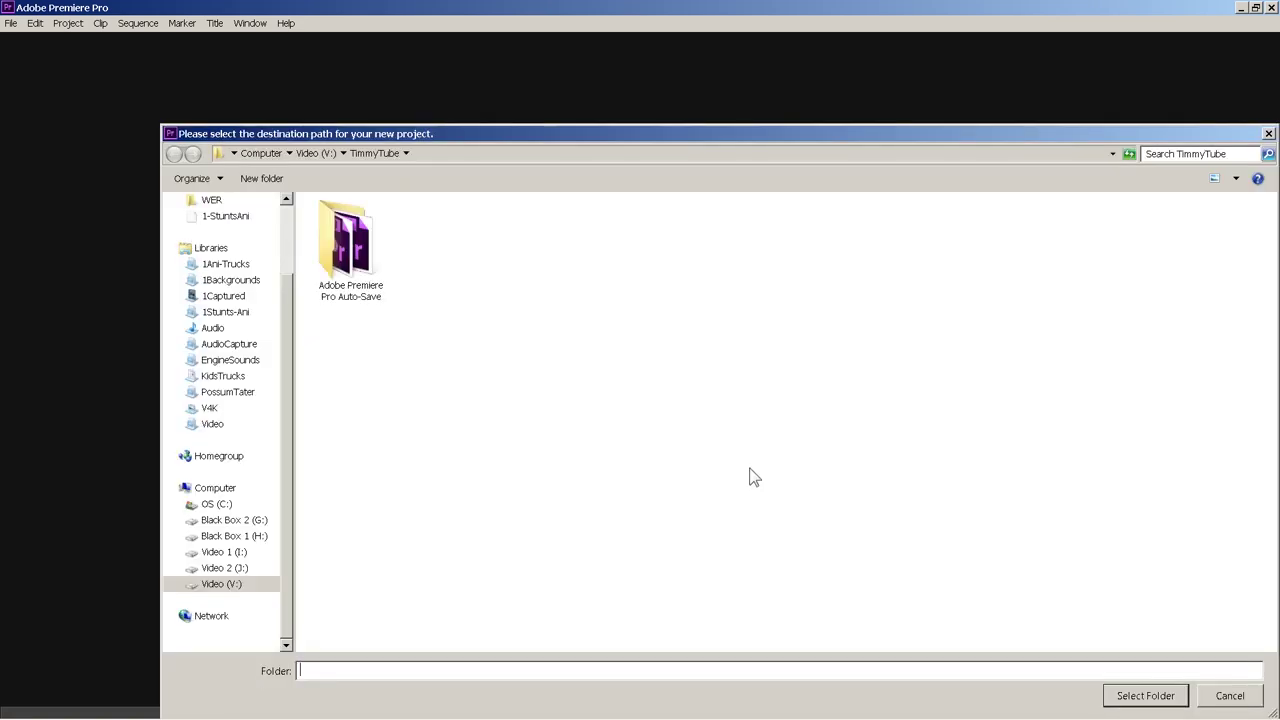
{"action": "left_click", "coordinate": [212, 426]}
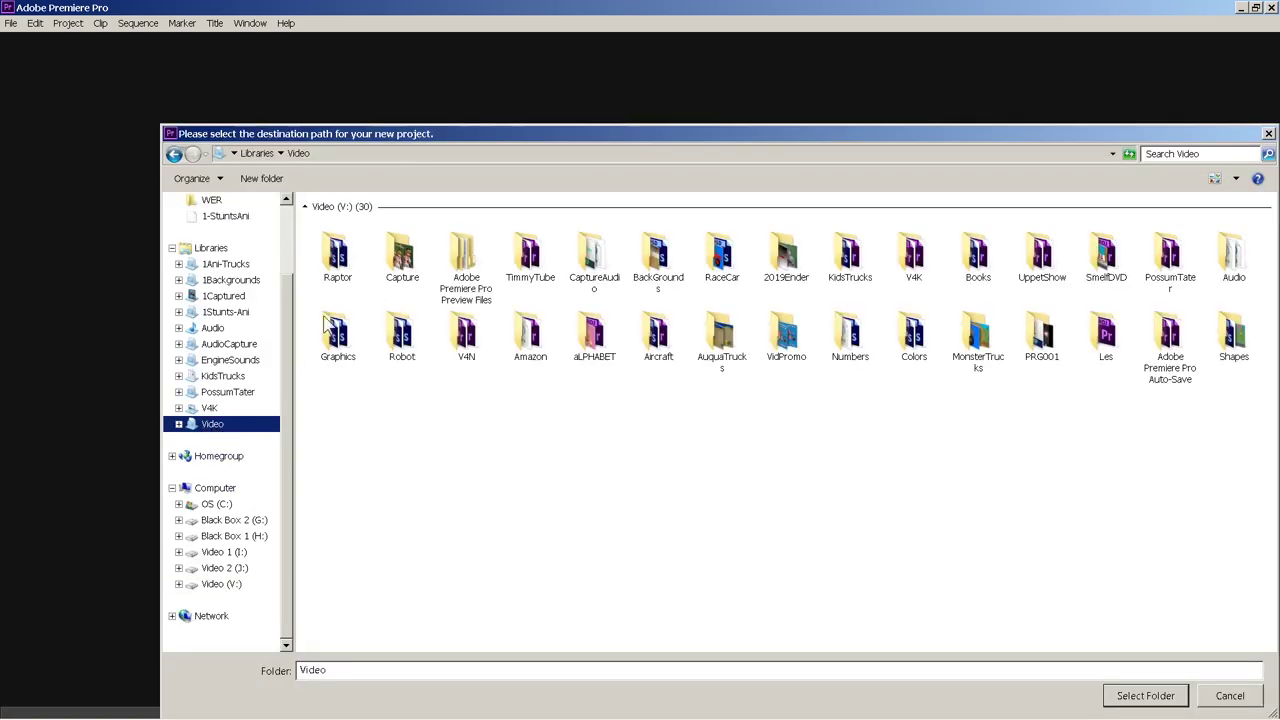
{"action": "double_click", "coordinate": [338, 266]}
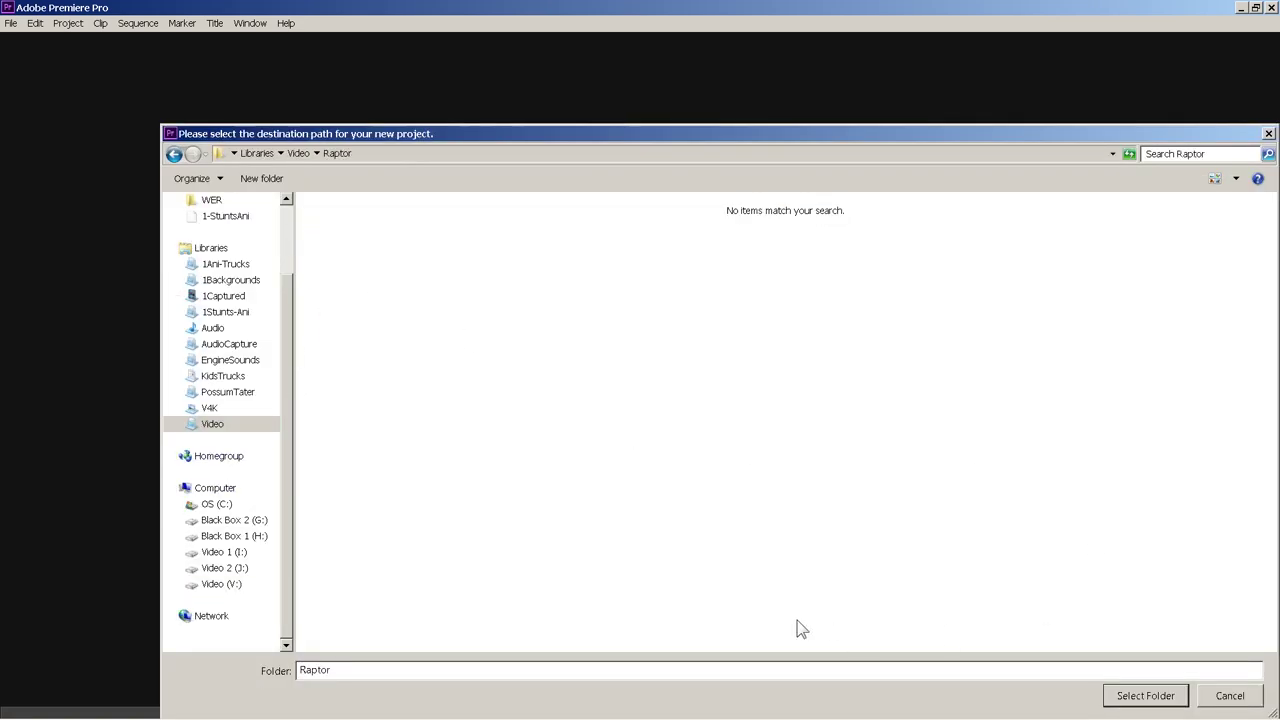
{"action": "left_click", "coordinate": [1145, 696]}
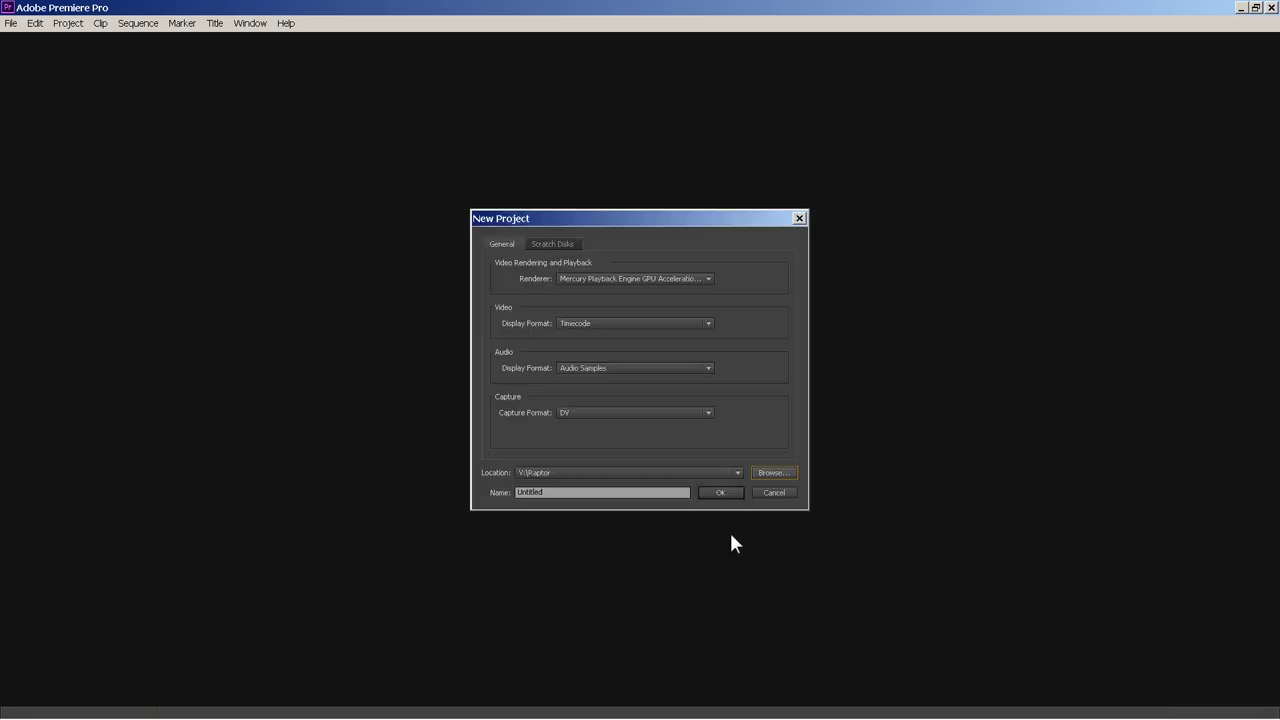
Name the project raptor and create Sequence 01 with the AVCHD 1080p30 preset.
{"action": "key", "text": "Tab"}
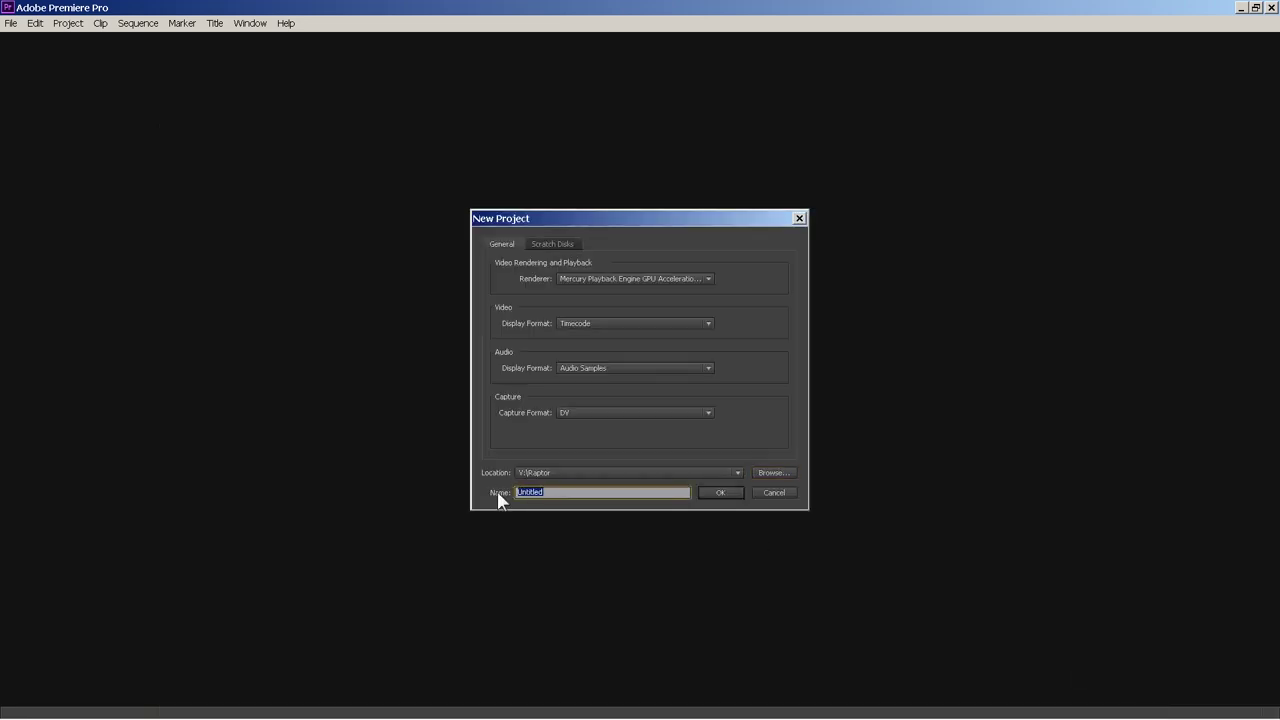
{"action": "type", "text": "raptor"}
{"action": "left_click", "coordinate": [721, 493]}
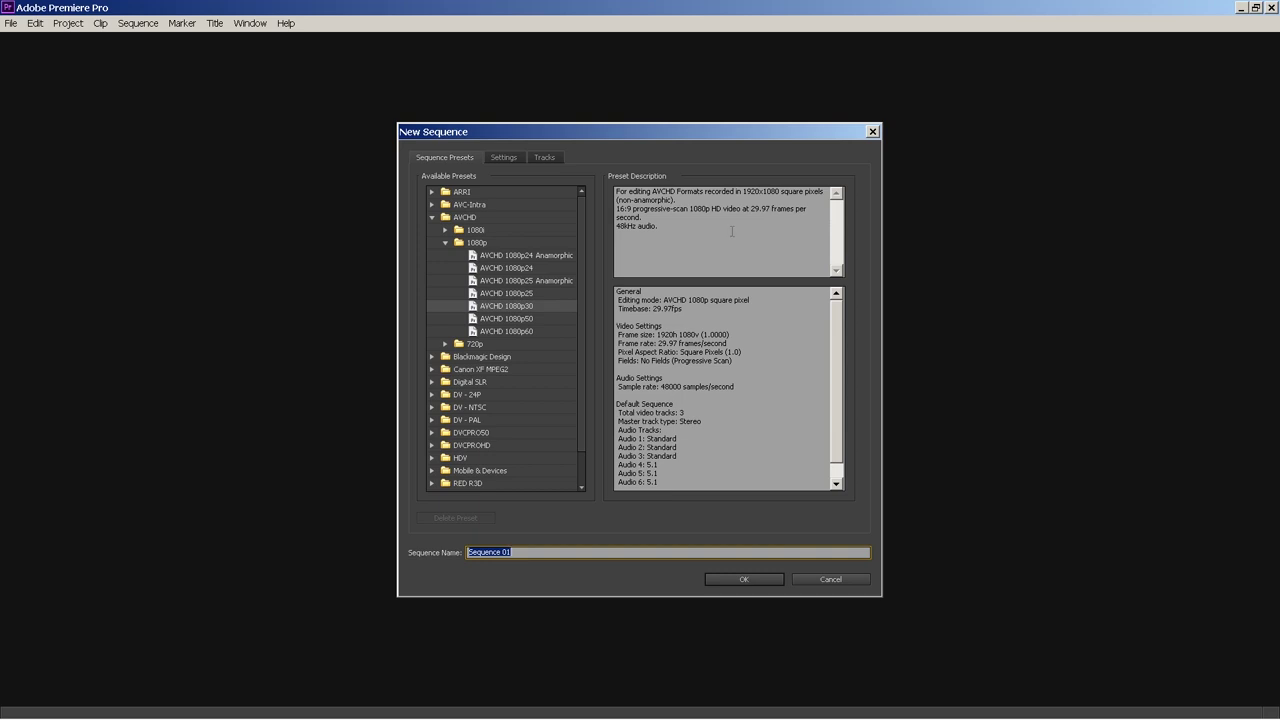
{"action": "left_click", "coordinate": [745, 579]}
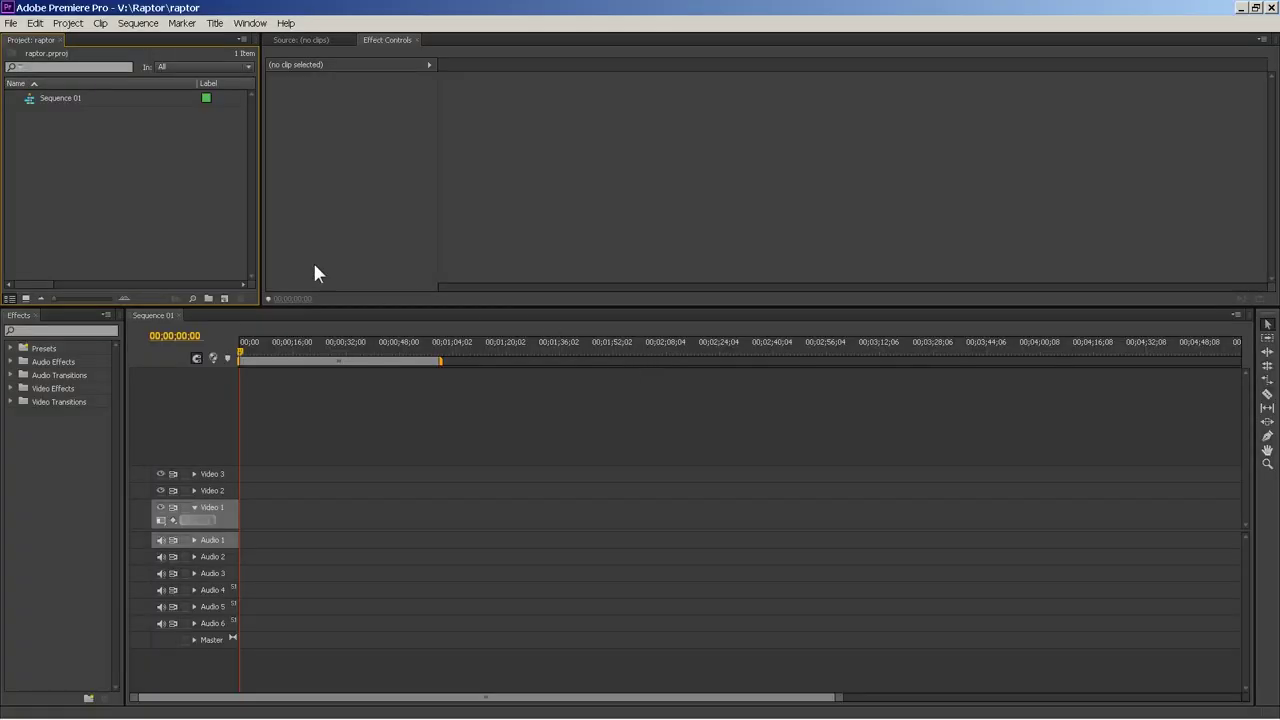
Start a media import into the project and browse to the Raptor folder in the Video library.
{"action": "right_click", "coordinate": [91, 147]}
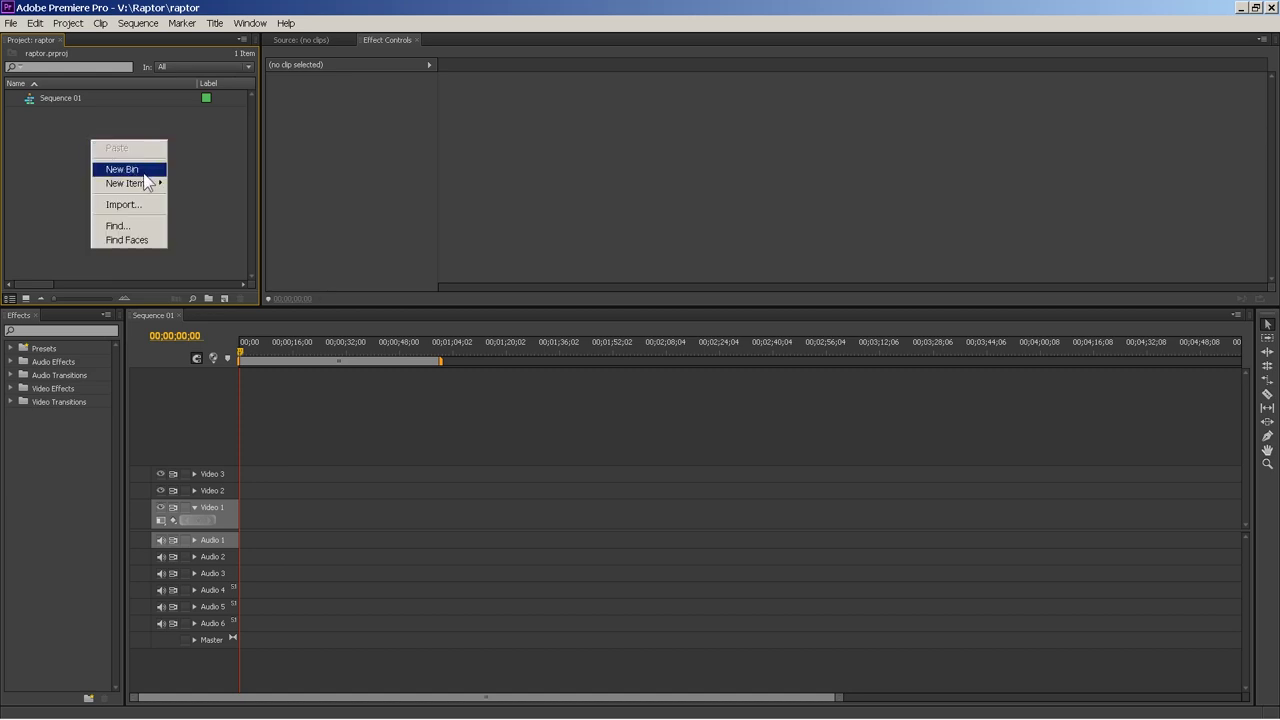
{"action": "left_click", "coordinate": [138, 212]}
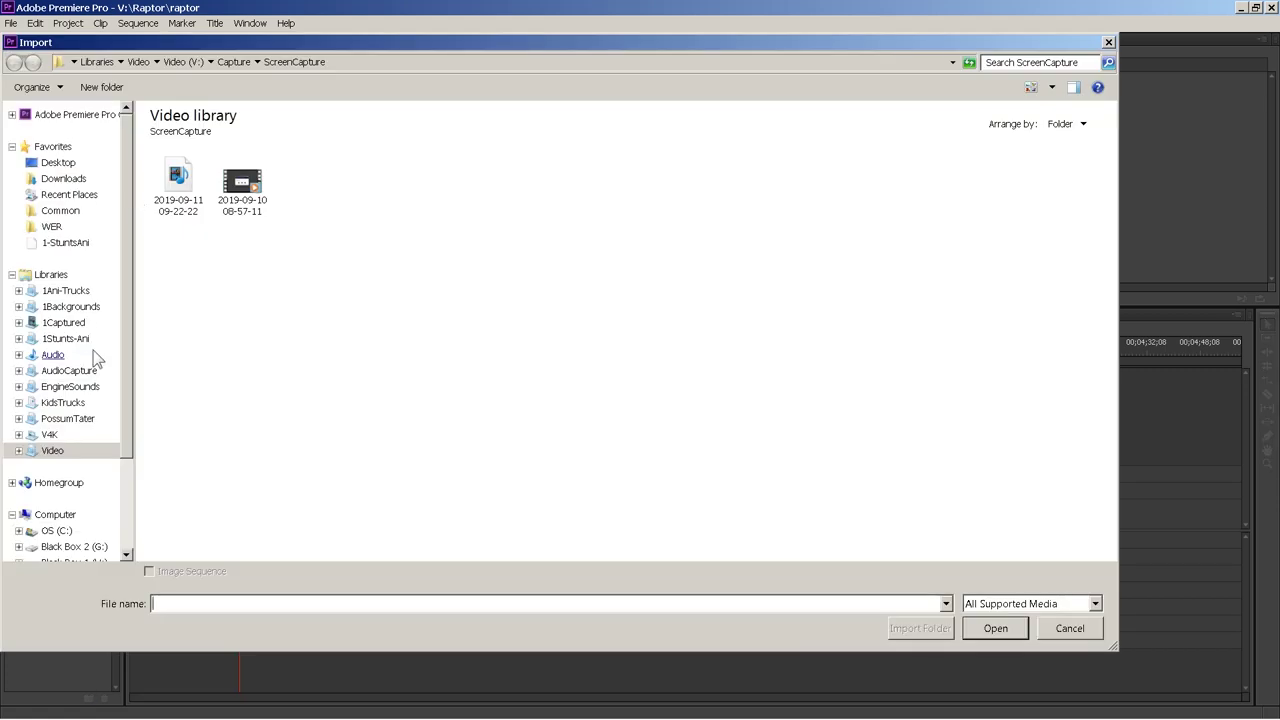
{"action": "left_click", "coordinate": [48, 452]}
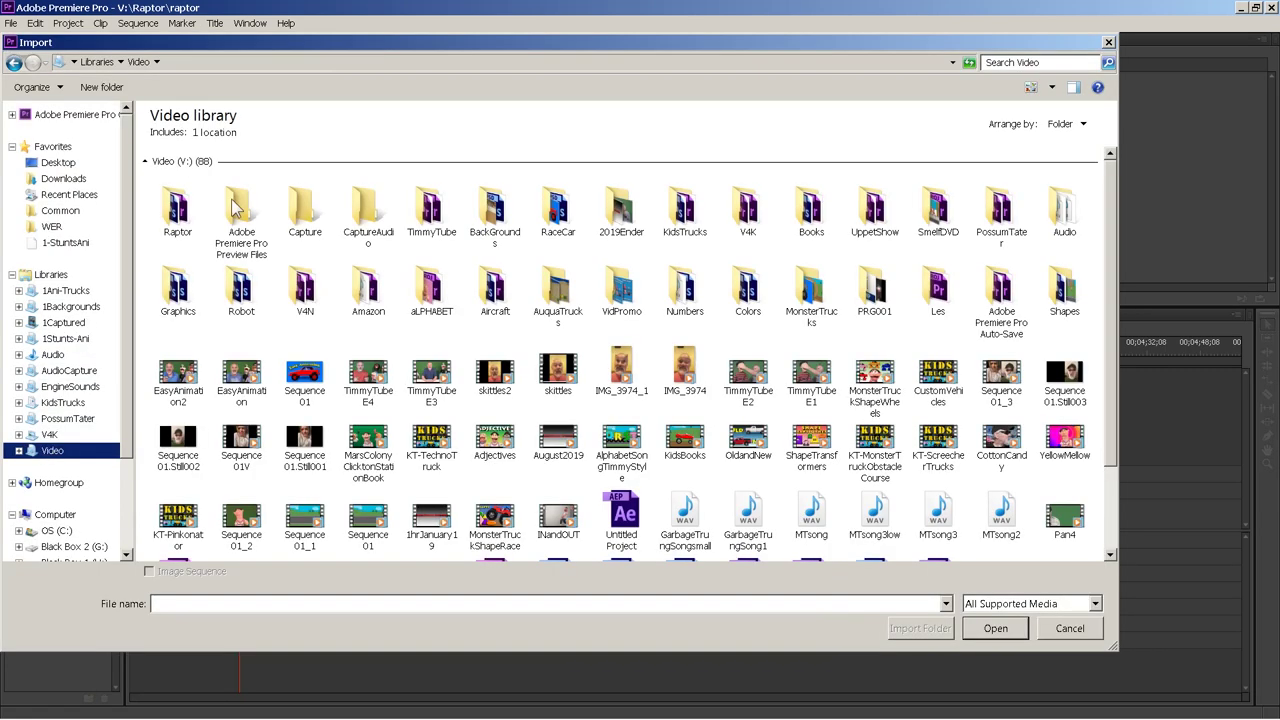
{"action": "double_click", "coordinate": [176, 202]}
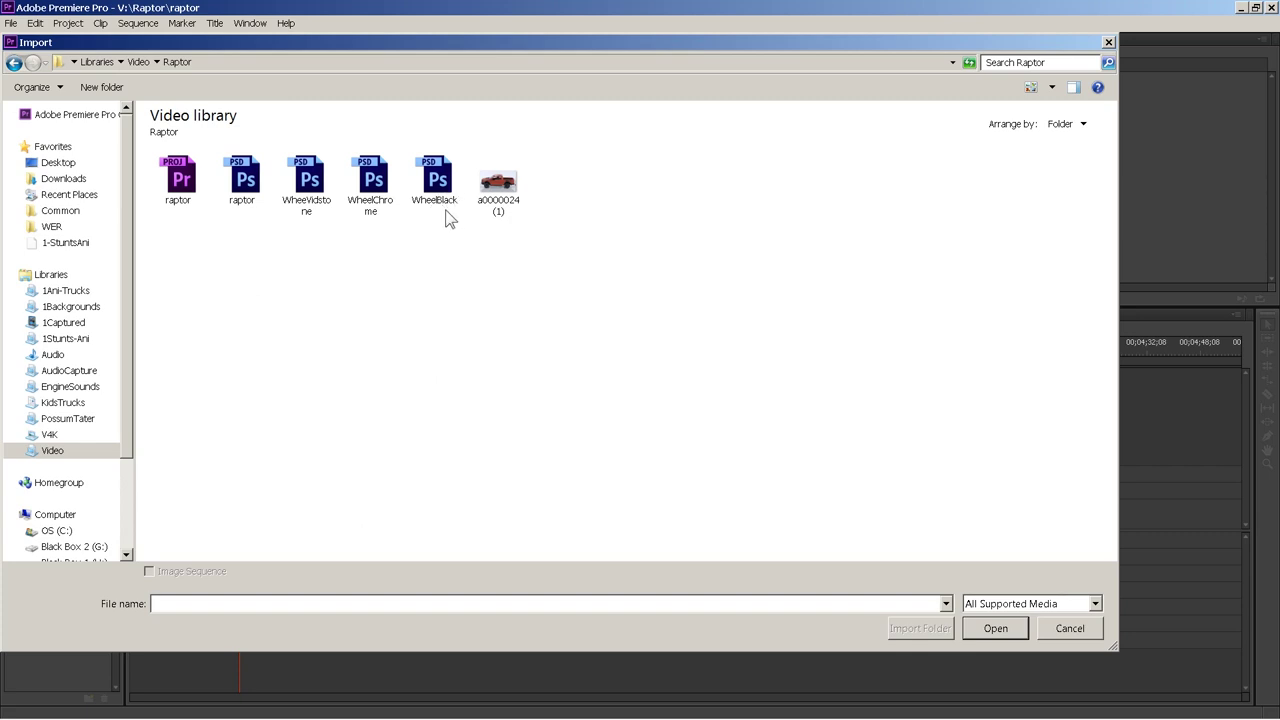
{"action": "left_click", "coordinate": [420, 188]}
{"action": "left_click", "coordinate": [385, 180], "text": "ctrl"}
{"action": "left_click", "coordinate": [325, 179], "text": "ctrl"}
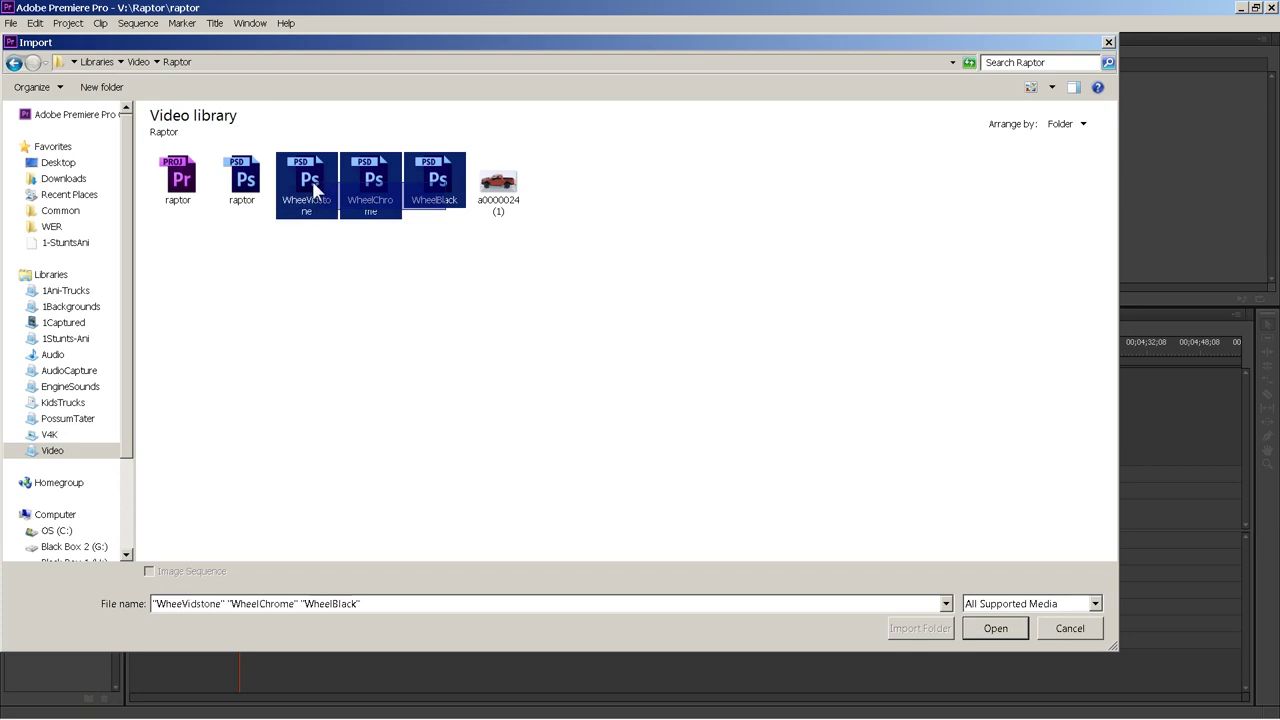
{"action": "left_click", "coordinate": [243, 180], "text": "ctrl"}
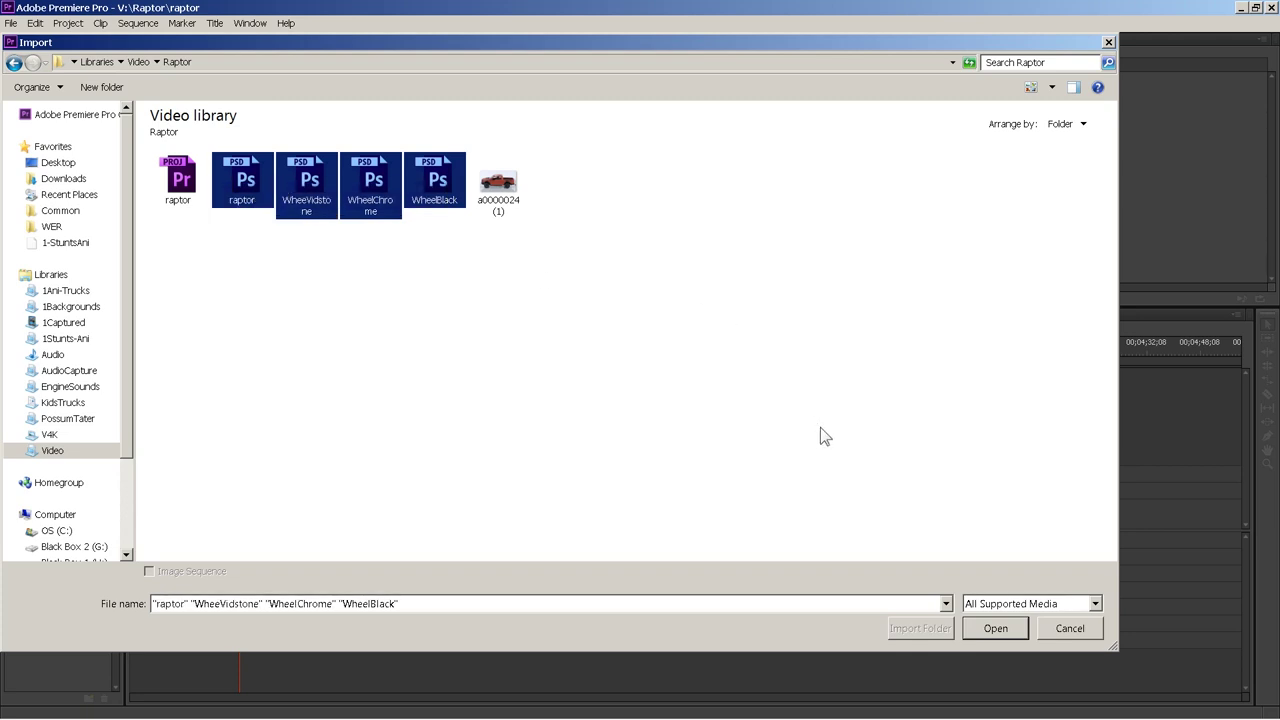
{"action": "left_click", "coordinate": [408, 232]}
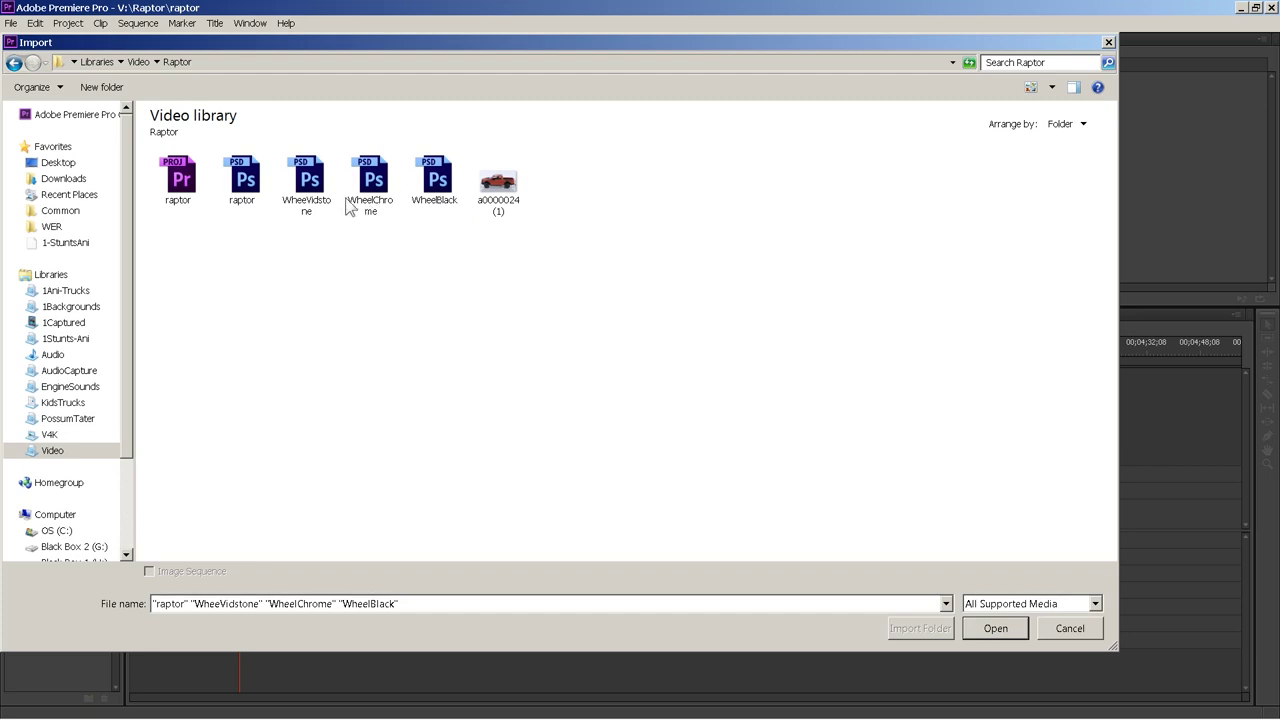
Import the raptor and WheelChrome Photoshop files into the project, merging all layers of each.
{"action": "left_click", "coordinate": [377, 190]}
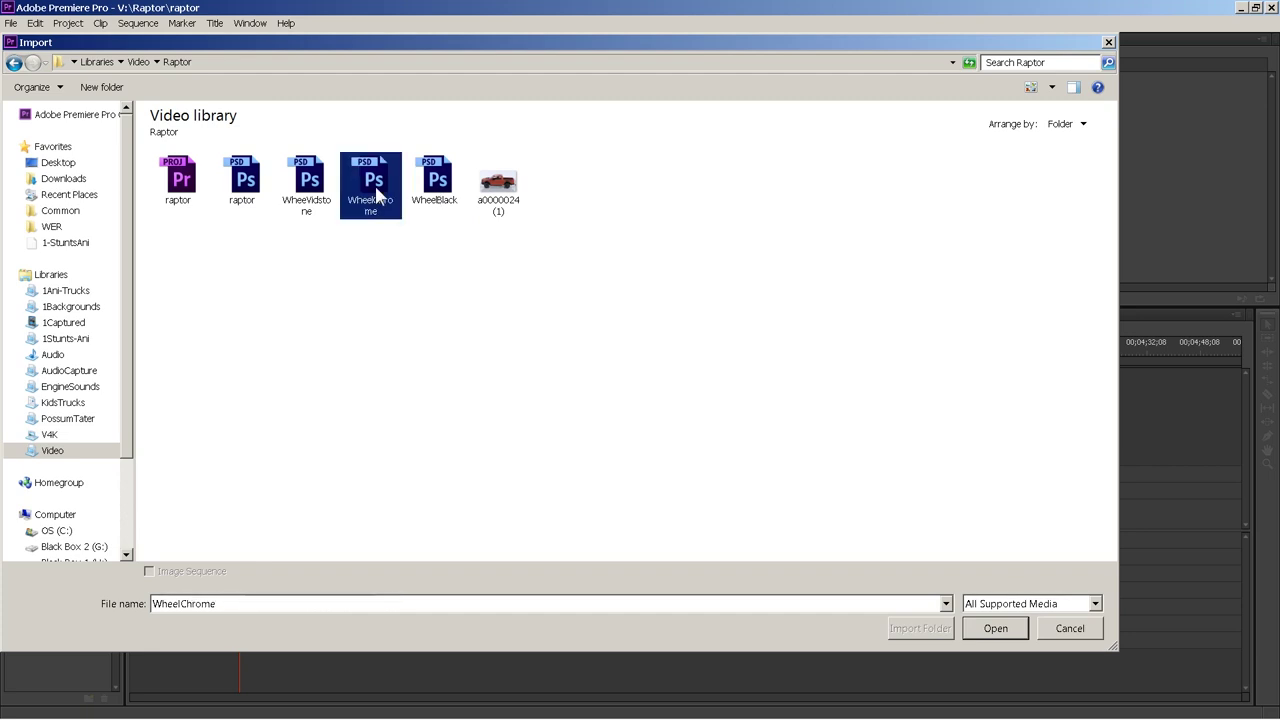
{"action": "left_click", "coordinate": [248, 188], "text": "ctrl"}
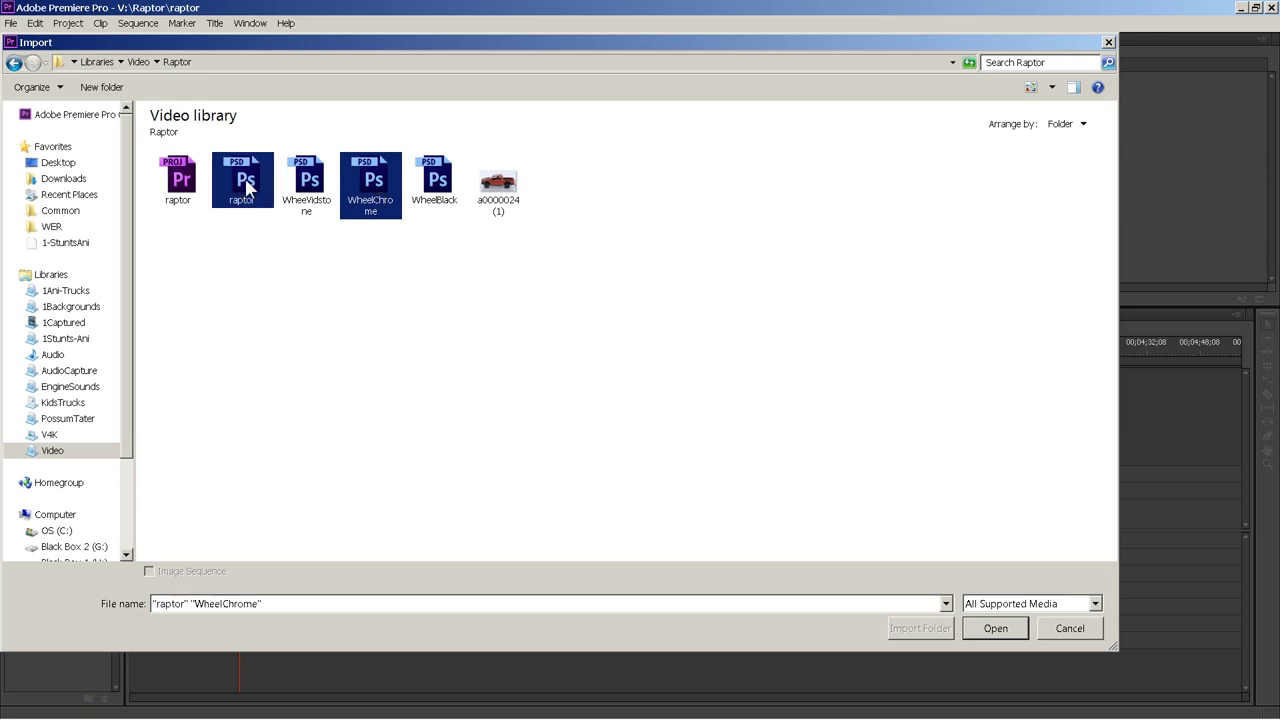
{"action": "left_click", "coordinate": [1009, 629]}
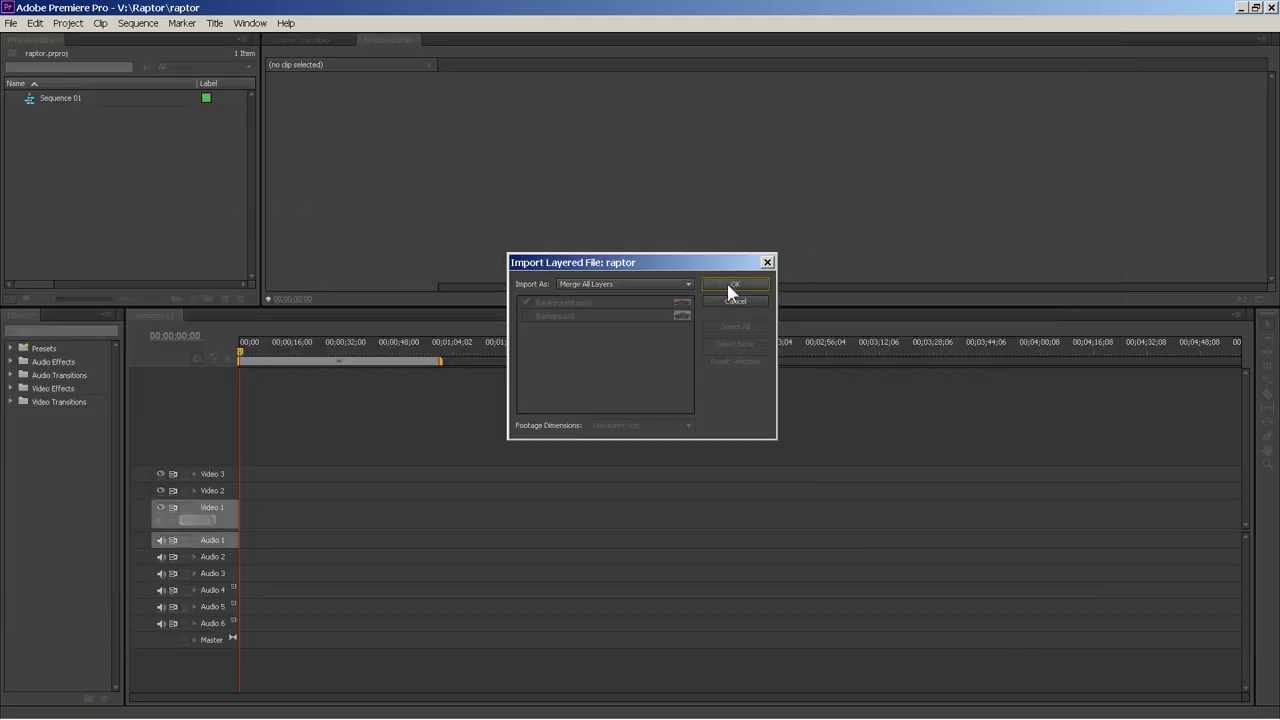
{"action": "left_click", "coordinate": [731, 286]}
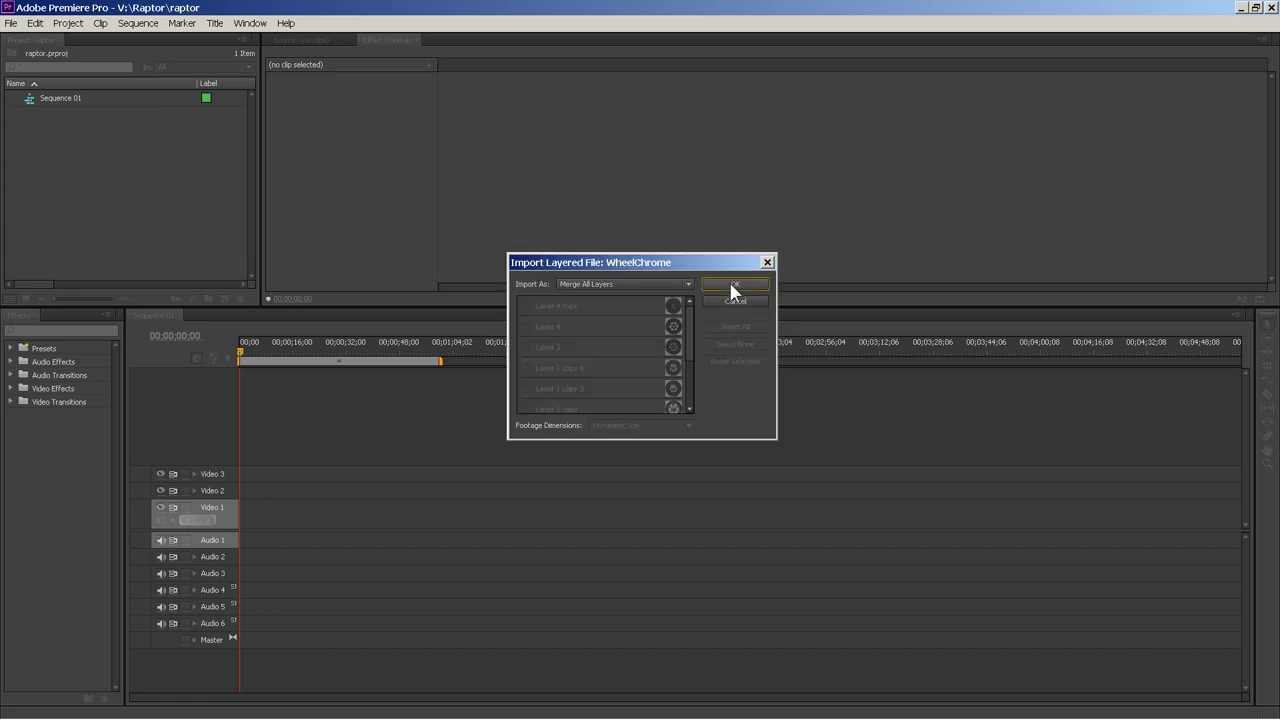
{"action": "left_click", "coordinate": [730, 286]}
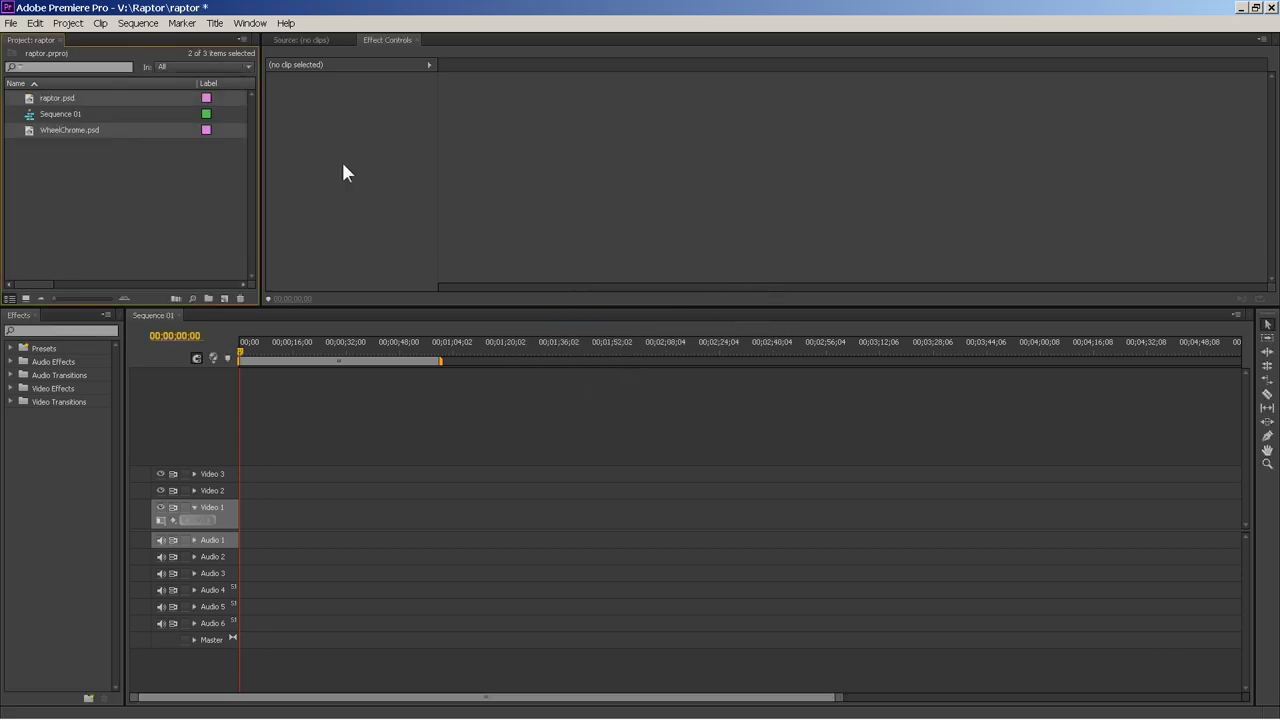
{"action": "left_click", "coordinate": [82, 165]}
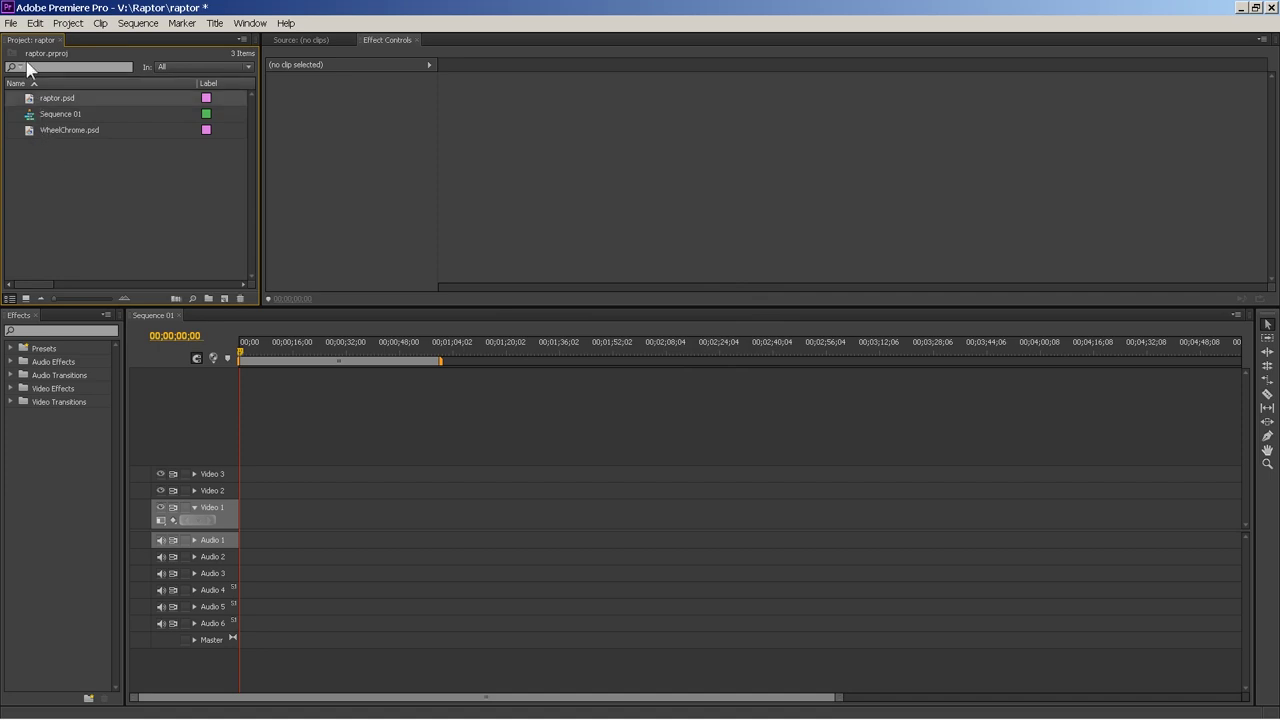
Search the 1Backgrounds library for blue and import the Blue Photoshop file with all layers merged.
{"action": "left_click", "coordinate": [11, 22]}
{"action": "mouse_move", "coordinate": [31, 42]}
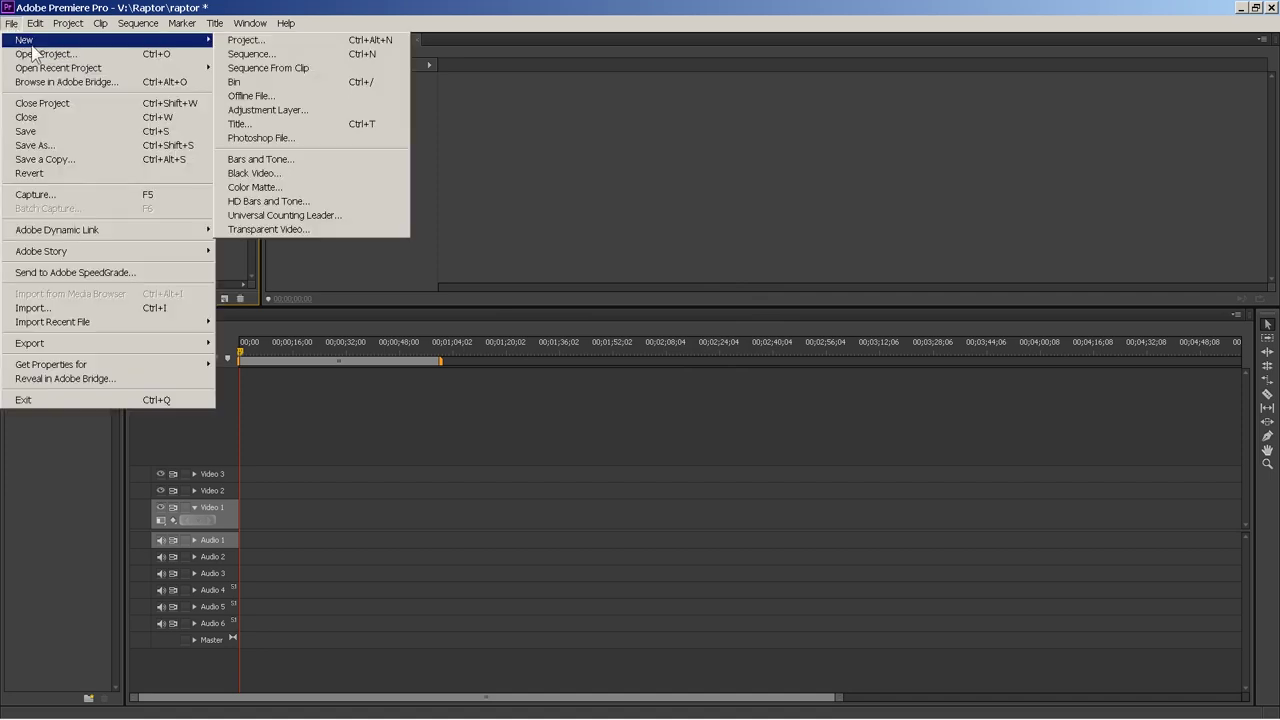
{"action": "left_click", "coordinate": [76, 309]}
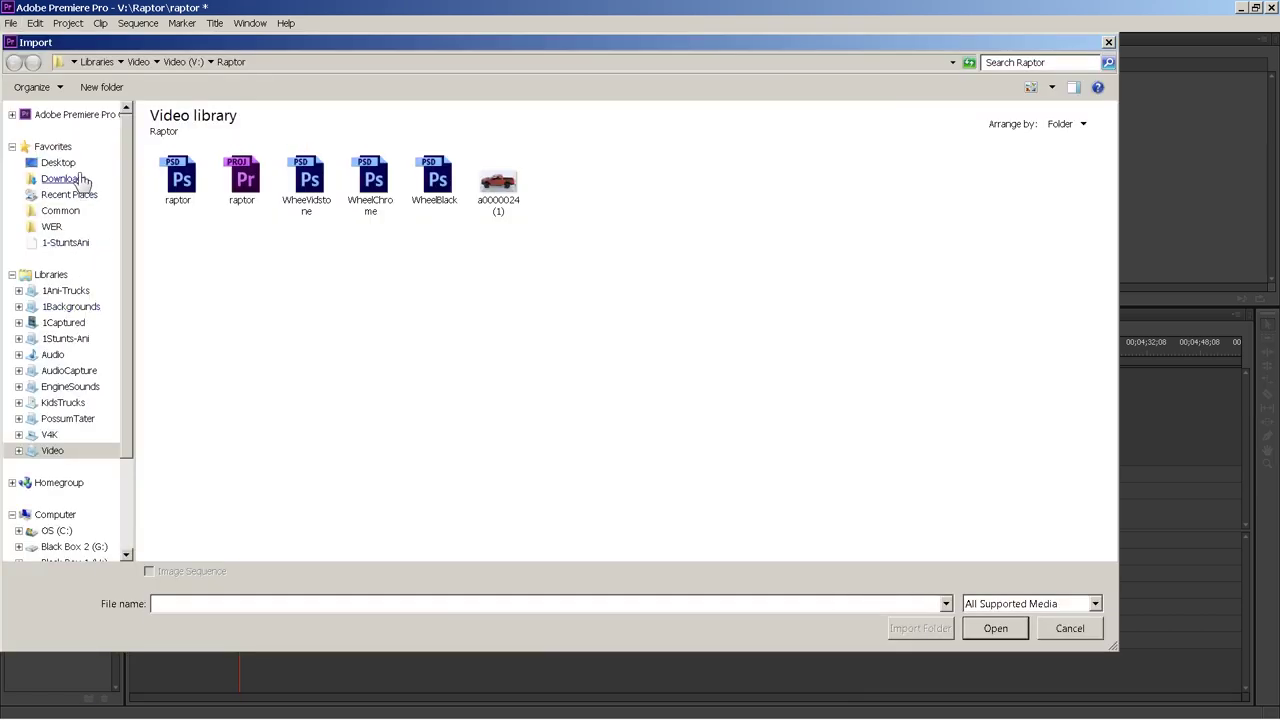
{"action": "left_click", "coordinate": [80, 306]}
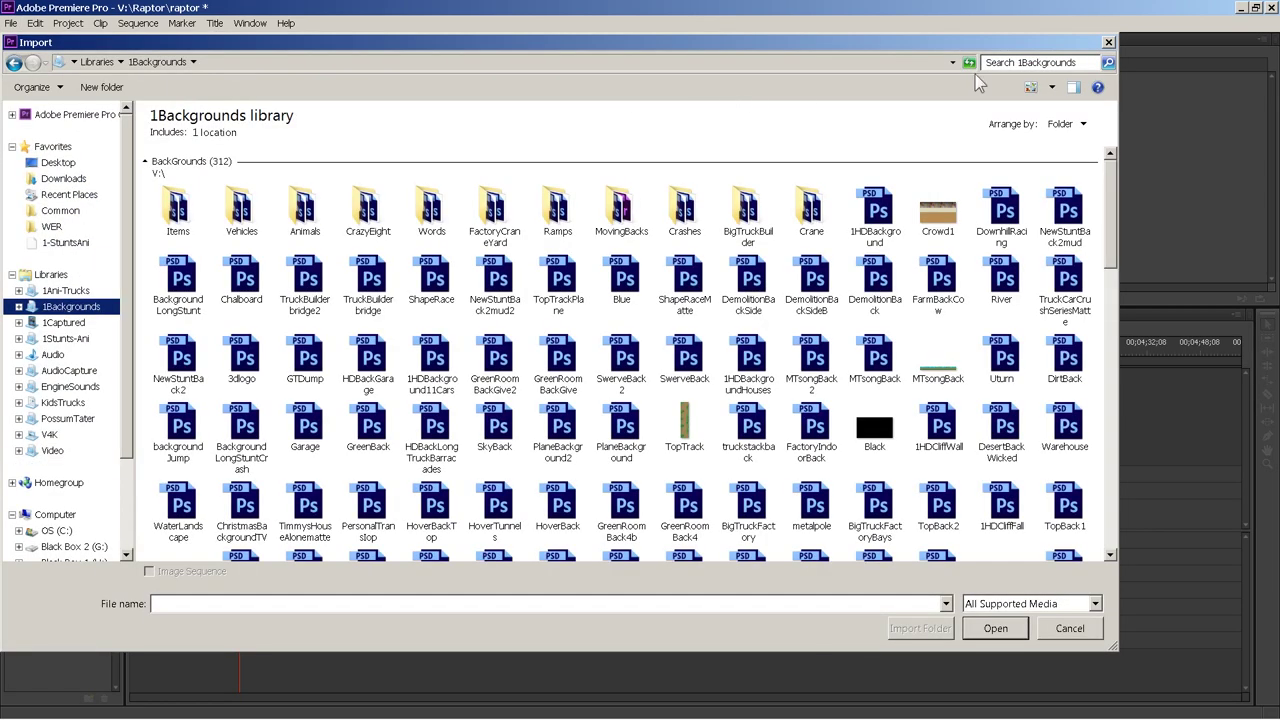
{"action": "left_click", "coordinate": [1037, 63]}
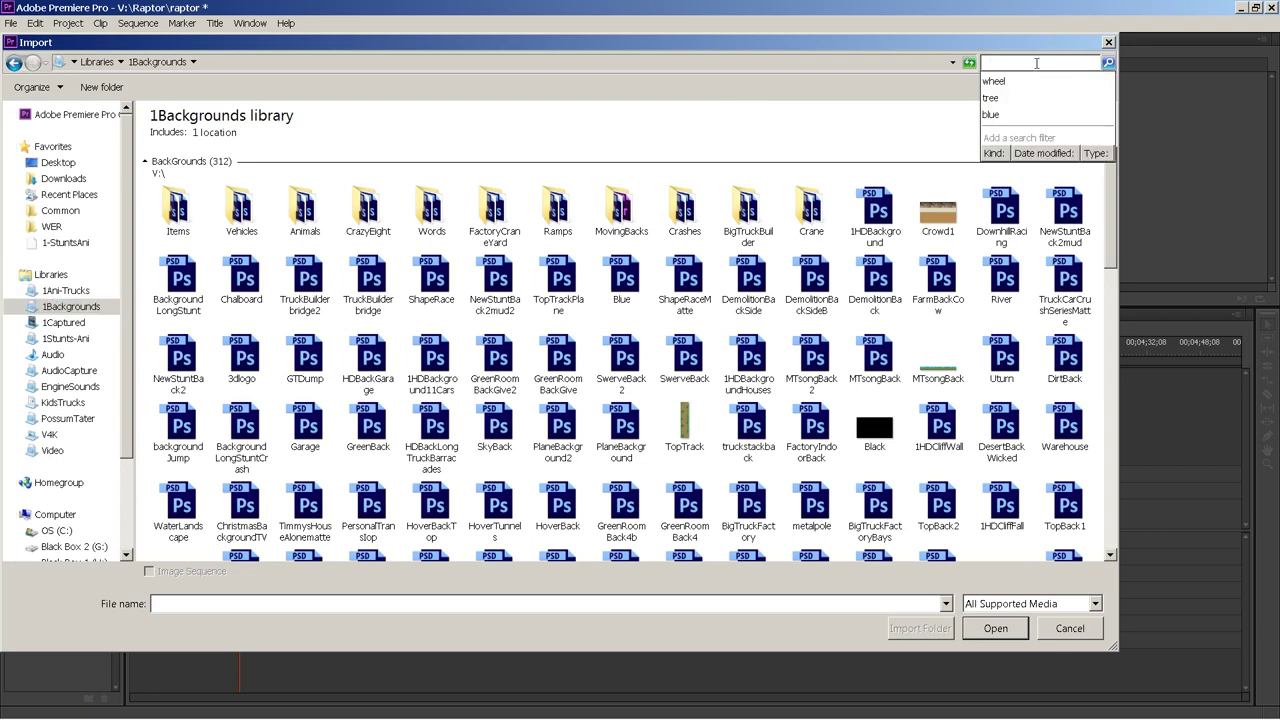
{"action": "left_click", "coordinate": [1000, 114]}
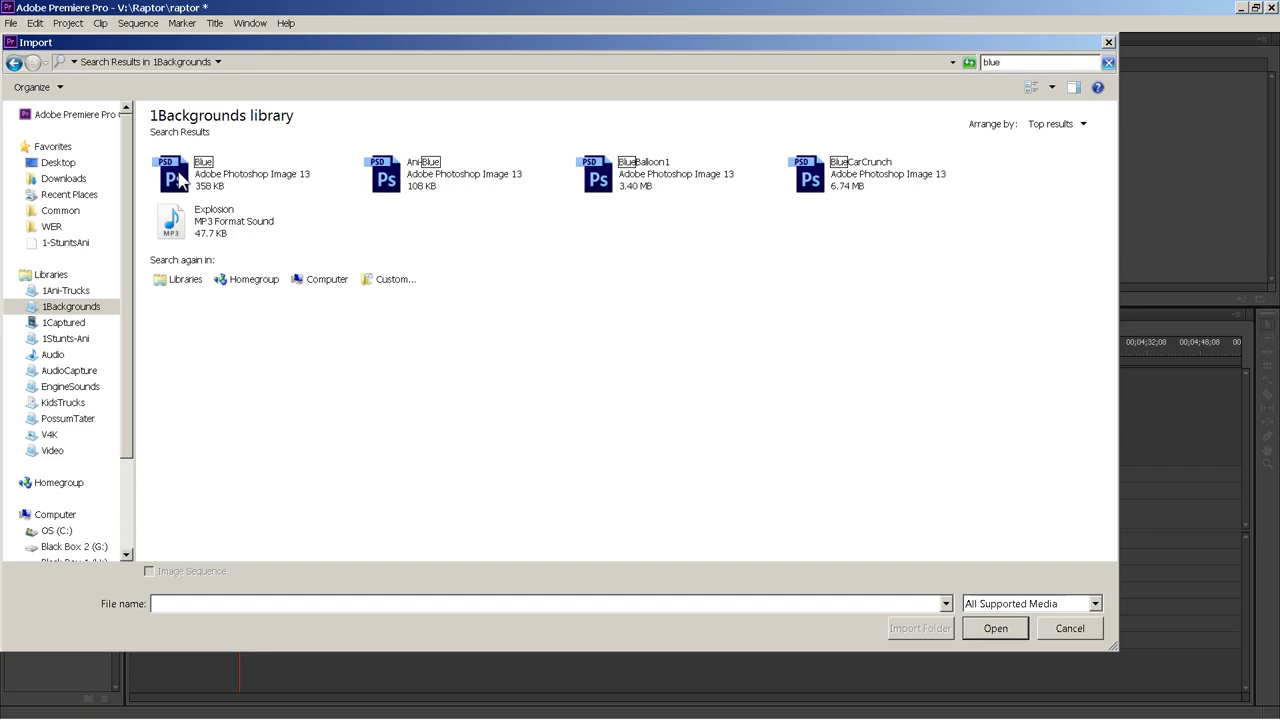
{"action": "double_click", "coordinate": [178, 177]}
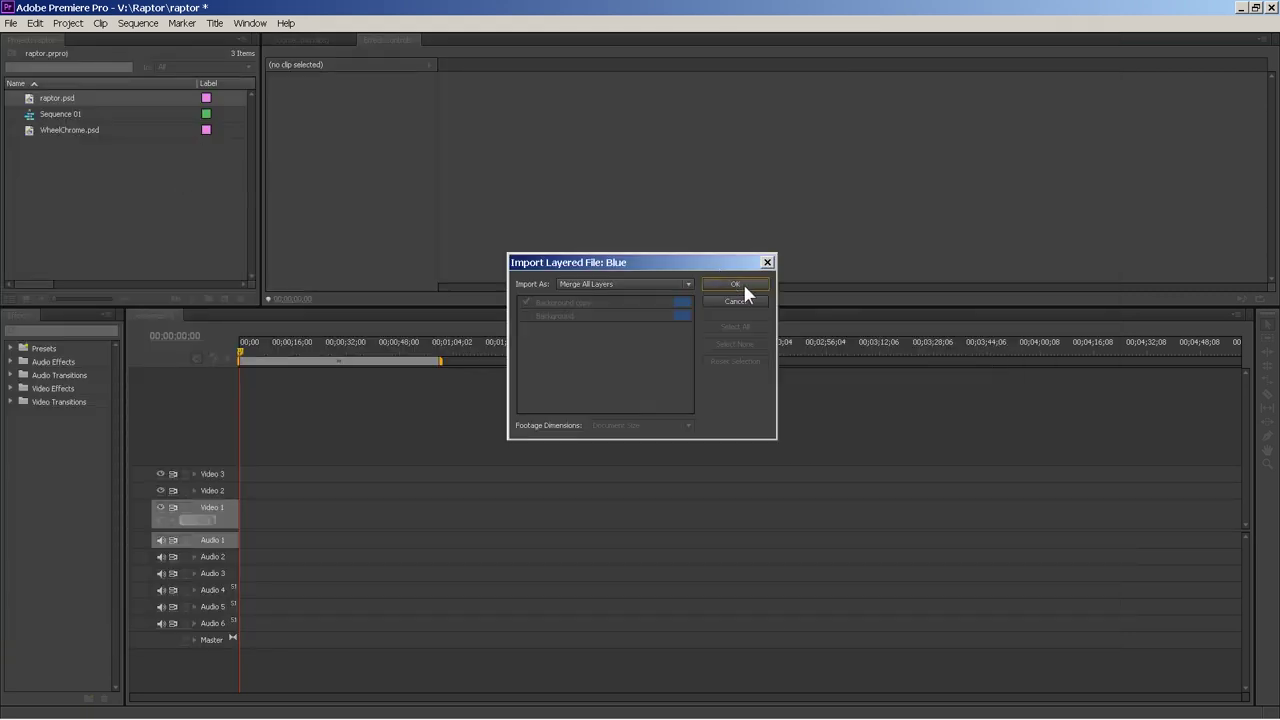
{"action": "left_click", "coordinate": [744, 285]}
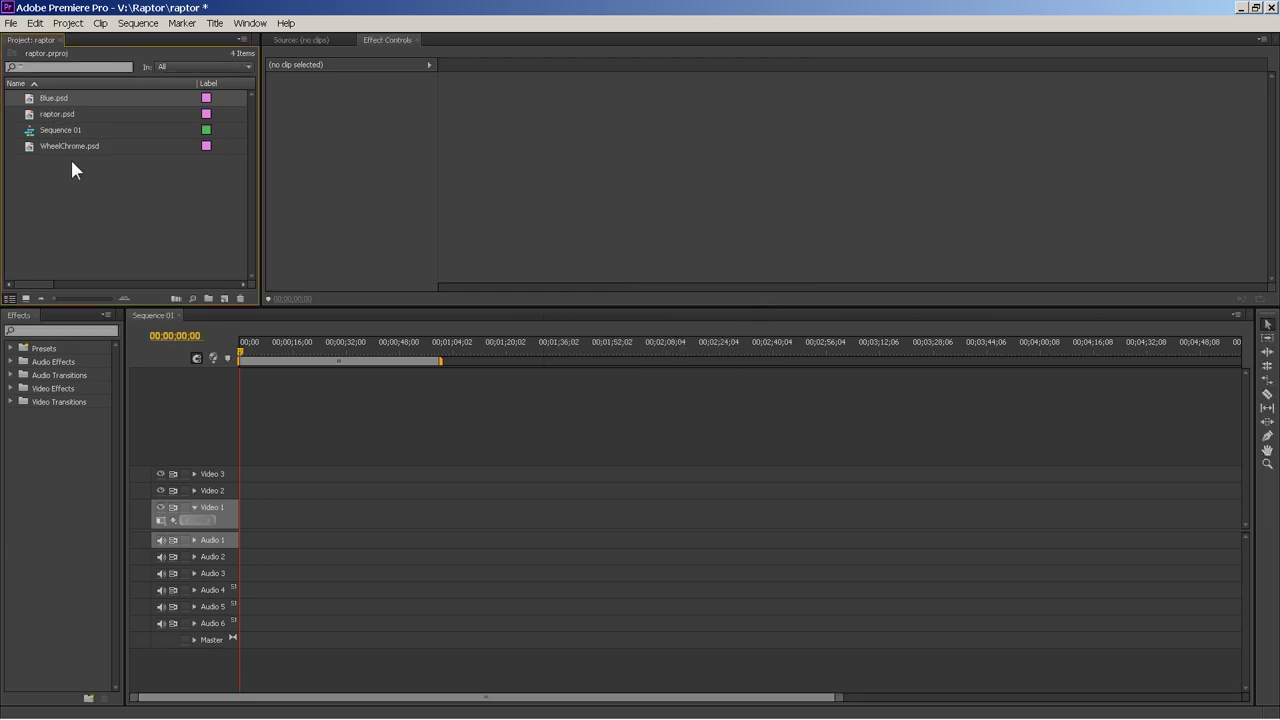
Place Blue.psd at the start of Video 1 with a length of 00;00;33;08, and shrink the floating Program monitor clear of the clips.
{"action": "left_click_drag", "start_coordinate": [27, 98], "coordinate": [354, 500]}
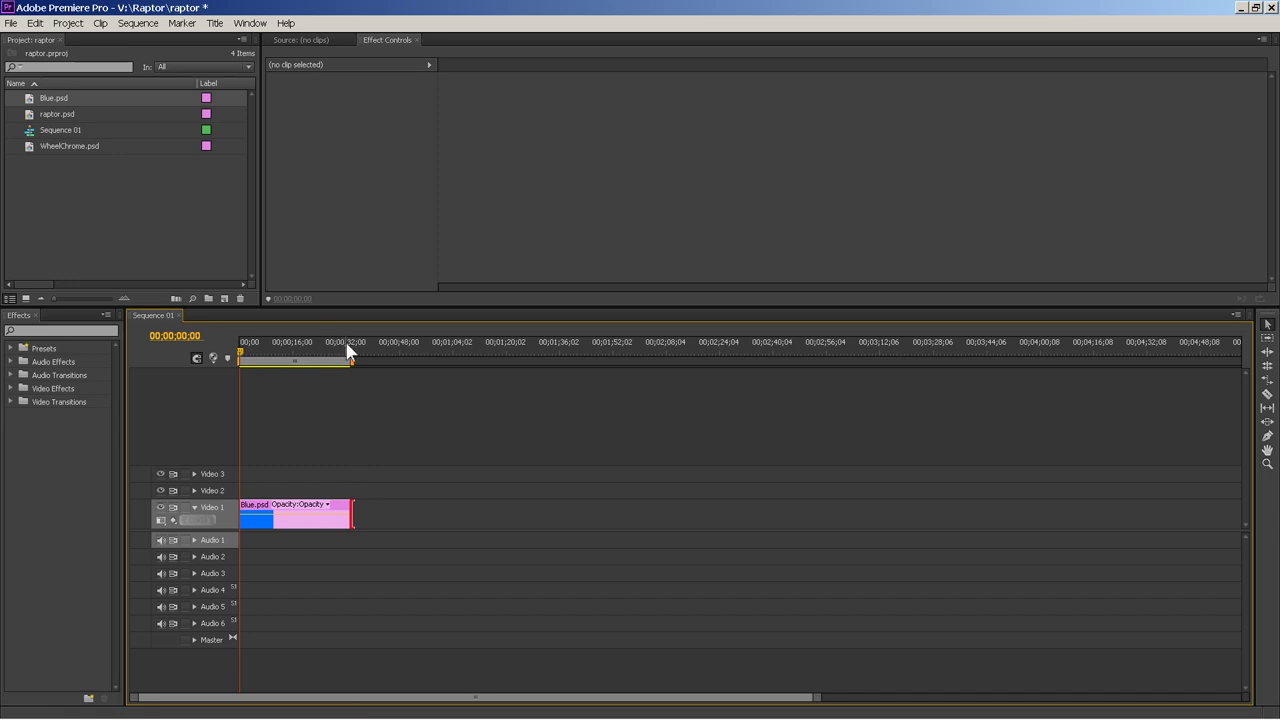
{"action": "left_click", "coordinate": [31, 115]}
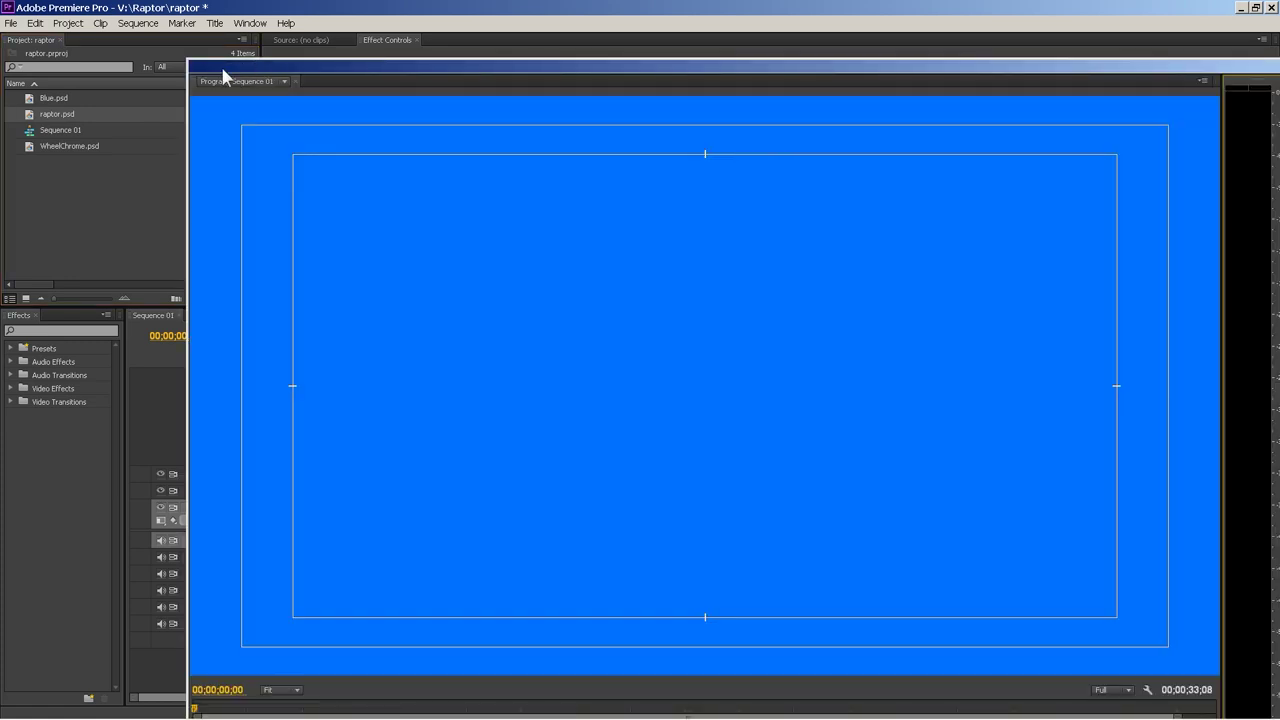
{"action": "left_click_drag", "start_coordinate": [193, 65], "coordinate": [786, 333]}
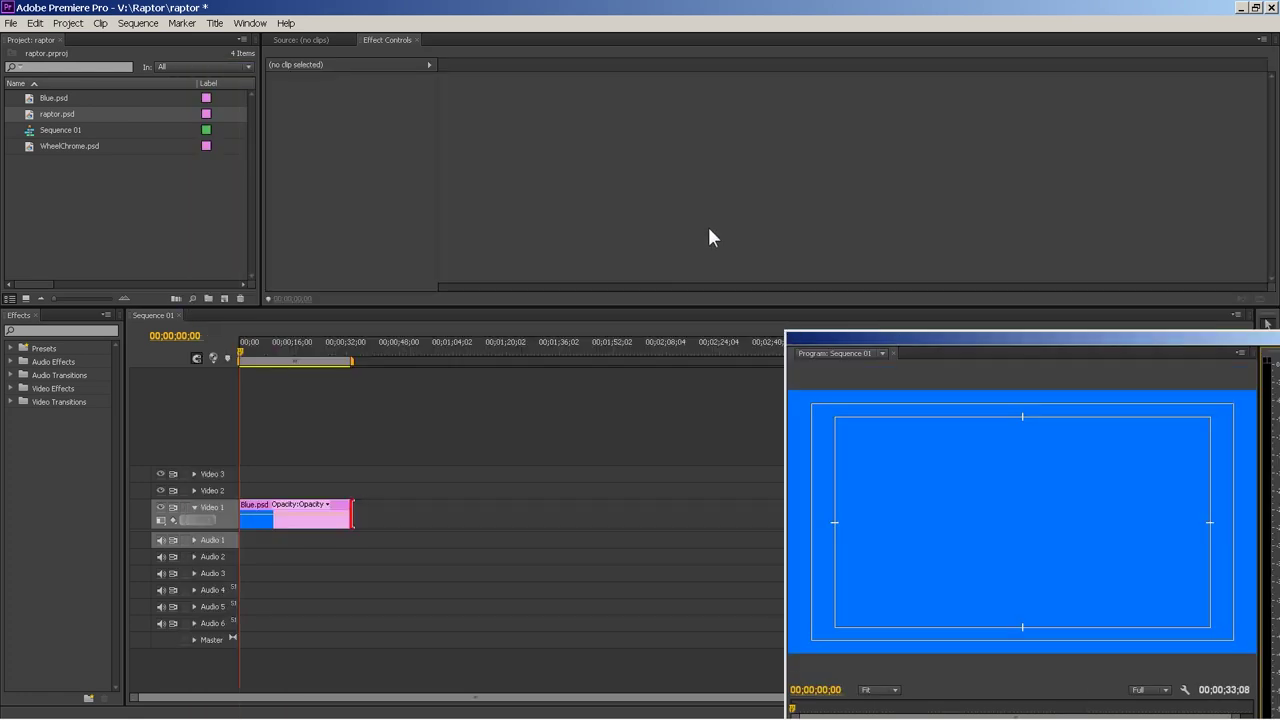
{"action": "left_click_drag", "start_coordinate": [901, 340], "coordinate": [812, 232]}
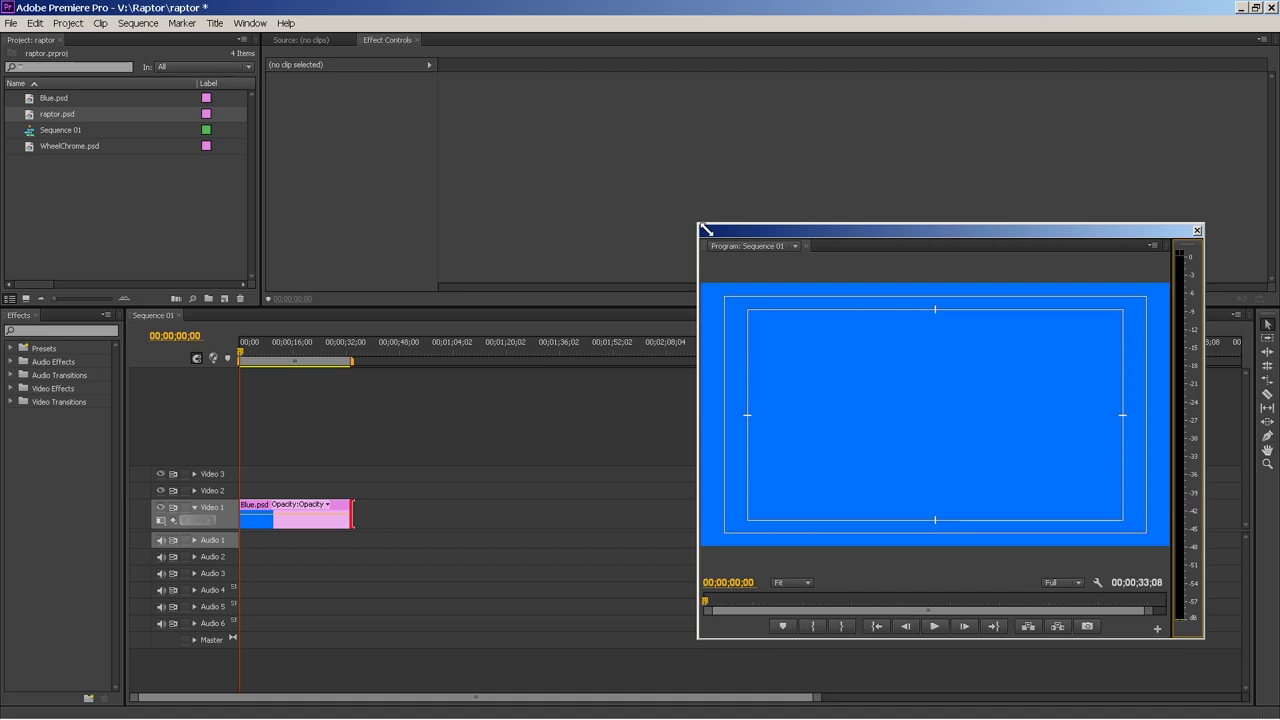
{"action": "left_click_drag", "start_coordinate": [671, 223], "coordinate": [625, 217]}
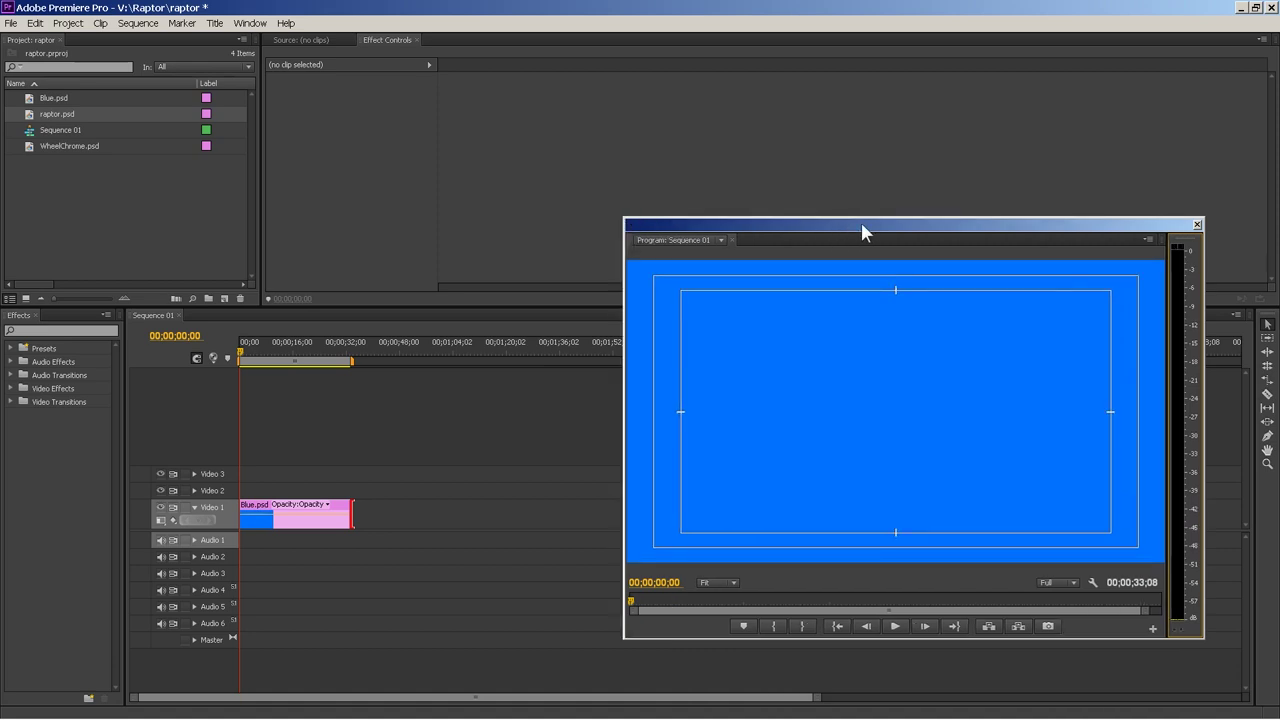
{"action": "left_click_drag", "start_coordinate": [875, 248], "coordinate": [889, 275]}
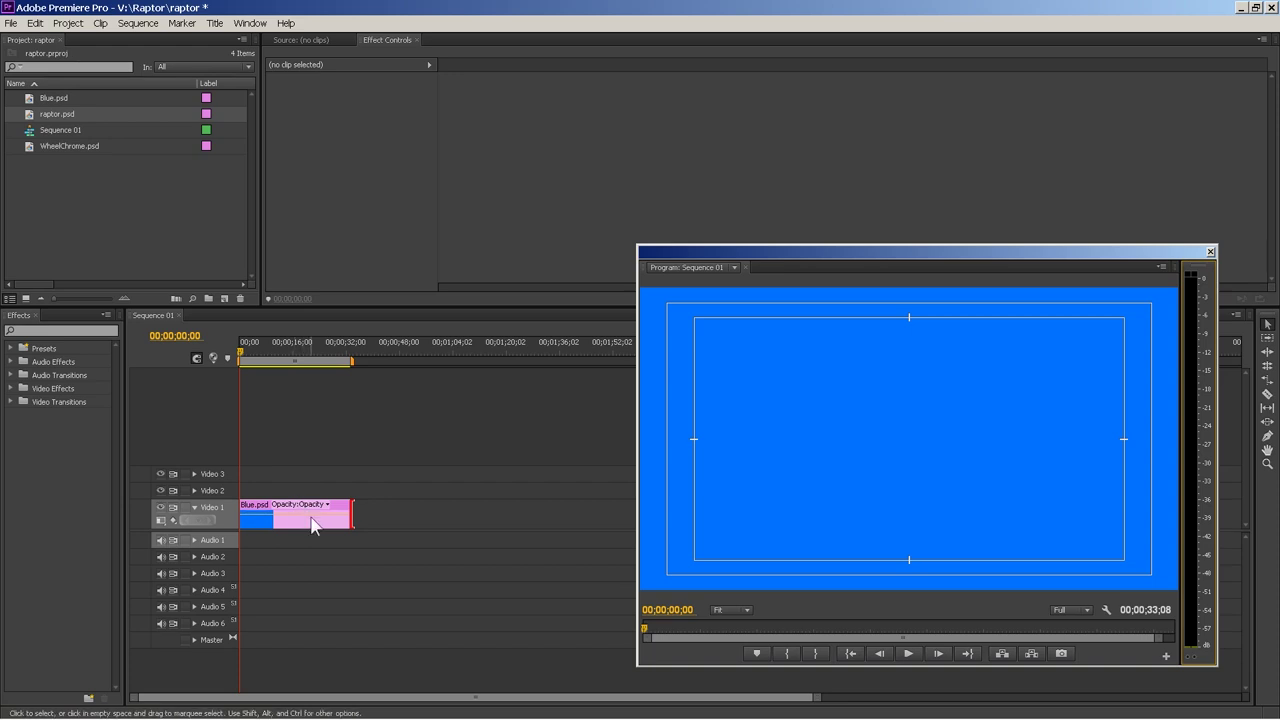
Place raptor.psd at the start of Video 2 and extend it to the end of the Blue.psd clip.
{"action": "left_click", "coordinate": [30, 120]}
{"action": "left_click_drag", "start_coordinate": [30, 120], "coordinate": [244, 491]}
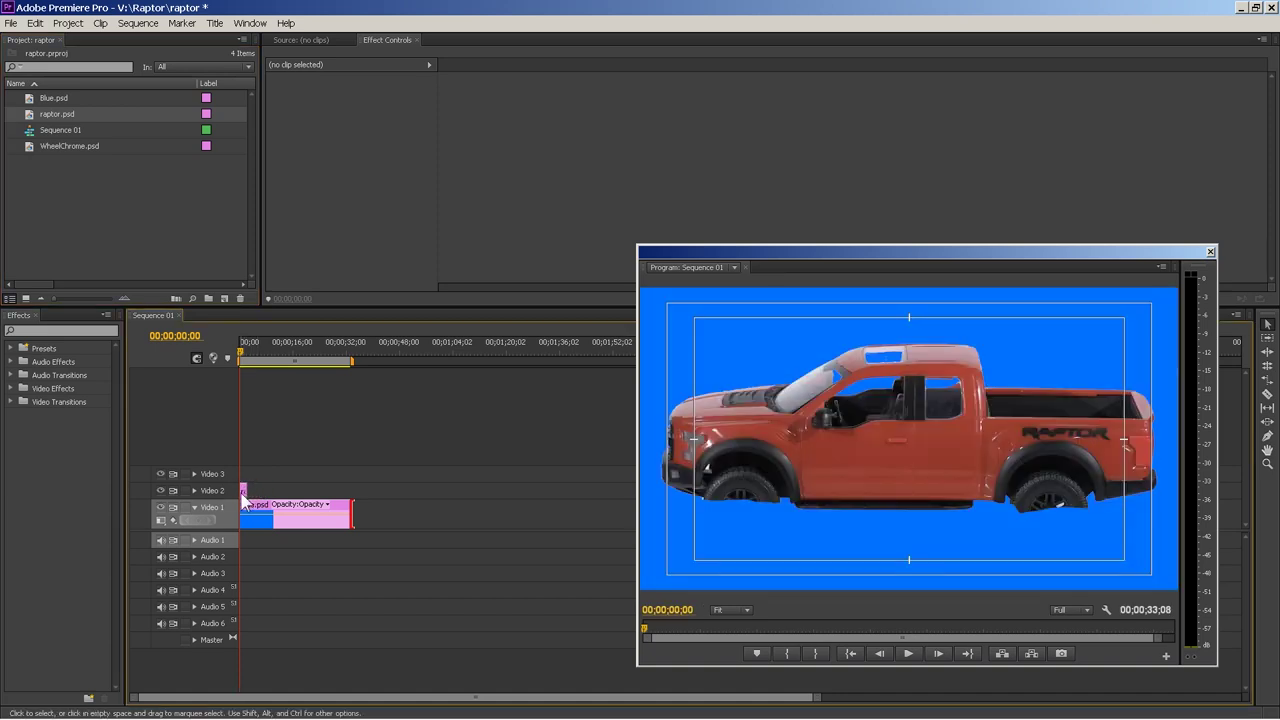
{"action": "left_click_drag", "start_coordinate": [246, 490], "coordinate": [351, 490]}
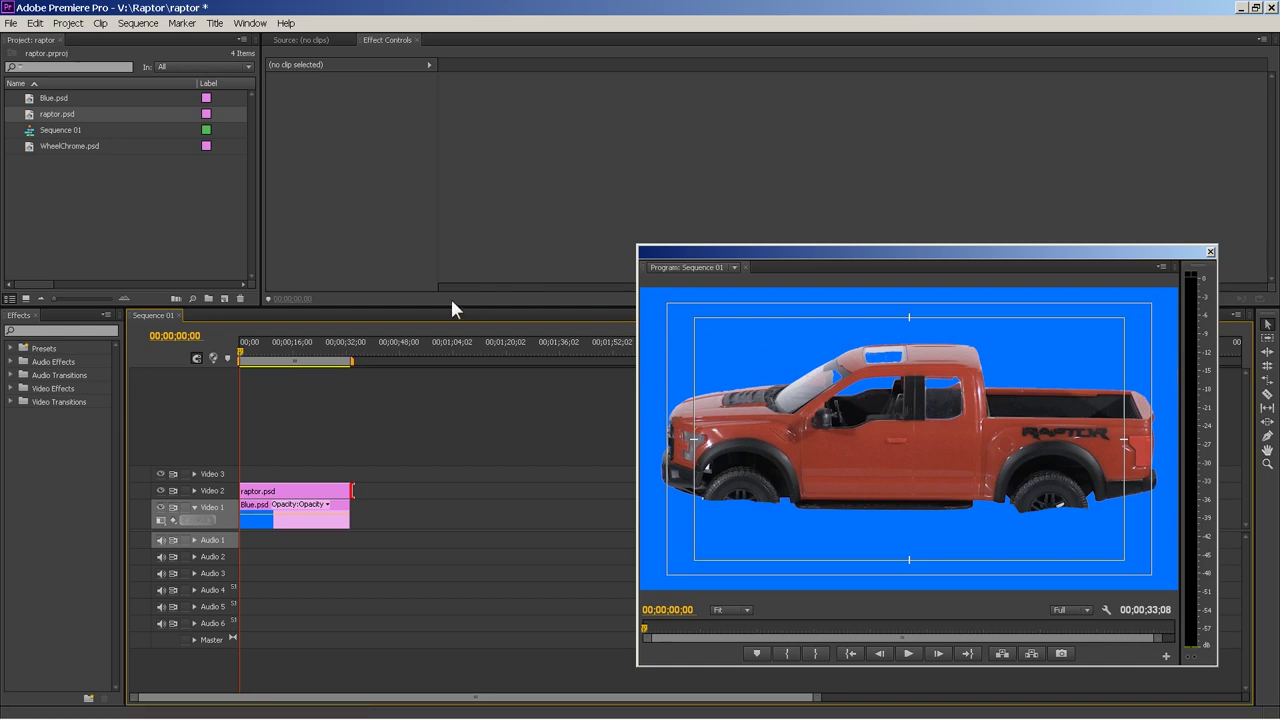
Place WheelChrome.psd at the start of Video 3 and extend it to the end of the clips below.
{"action": "left_click", "coordinate": [28, 151]}
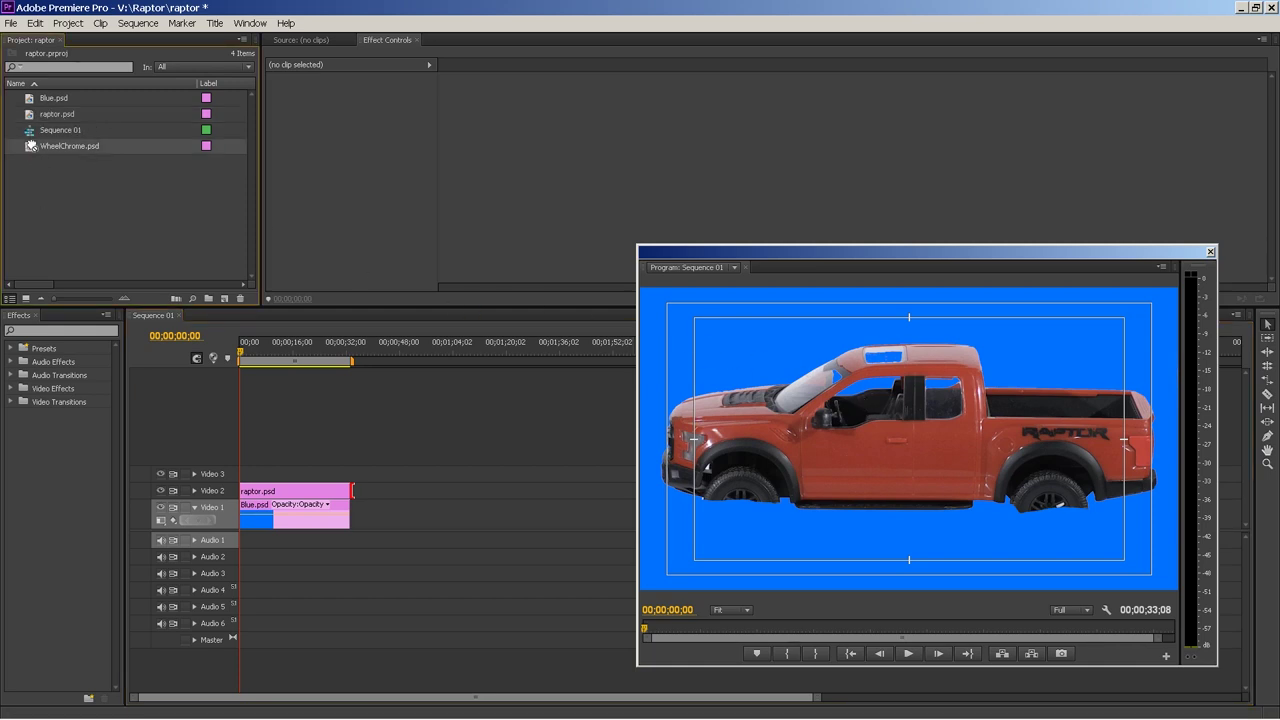
{"action": "mouse_move", "coordinate": [30, 152]}
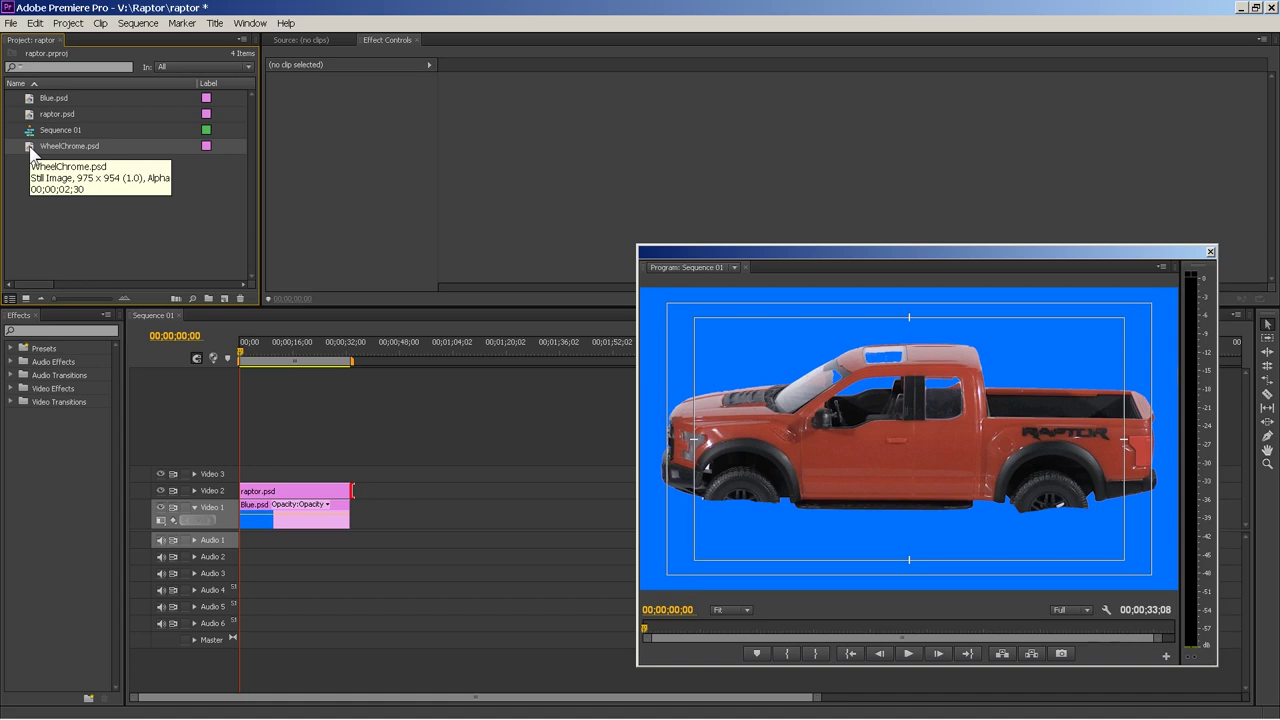
{"action": "left_click_drag", "start_coordinate": [30, 152], "coordinate": [240, 475]}
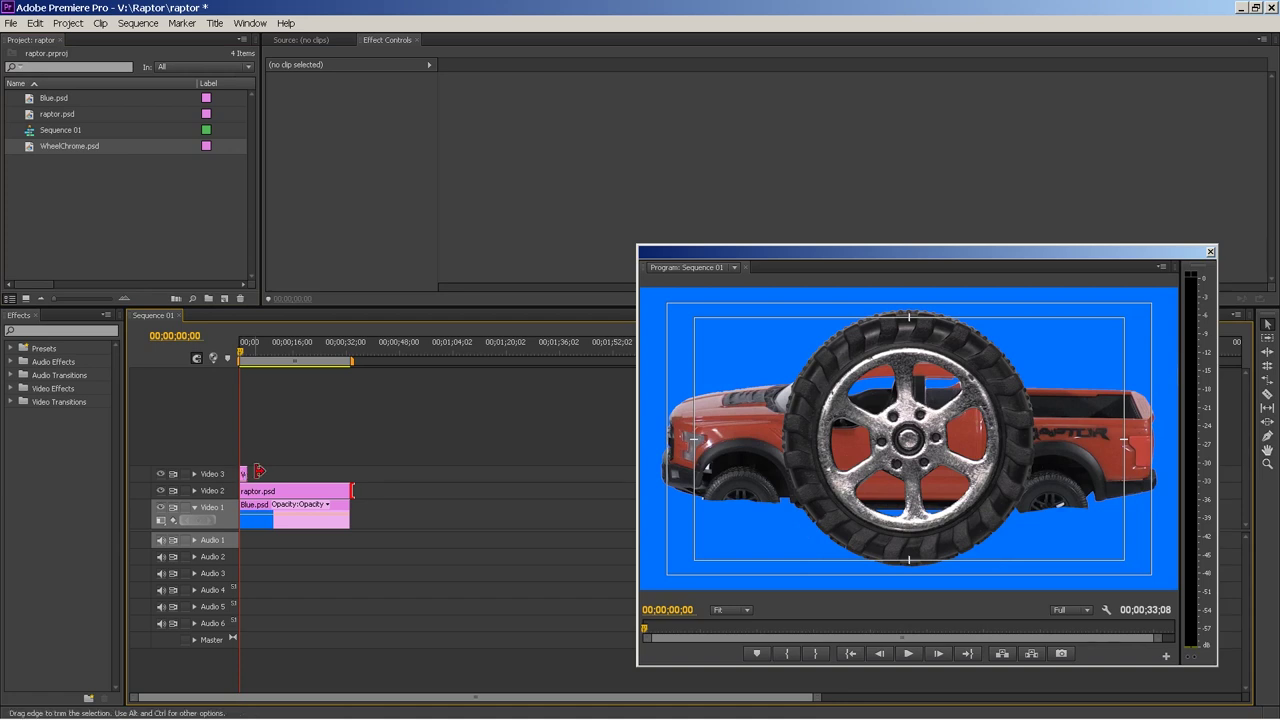
{"action": "left_click_drag", "start_coordinate": [245, 473], "coordinate": [351, 473]}
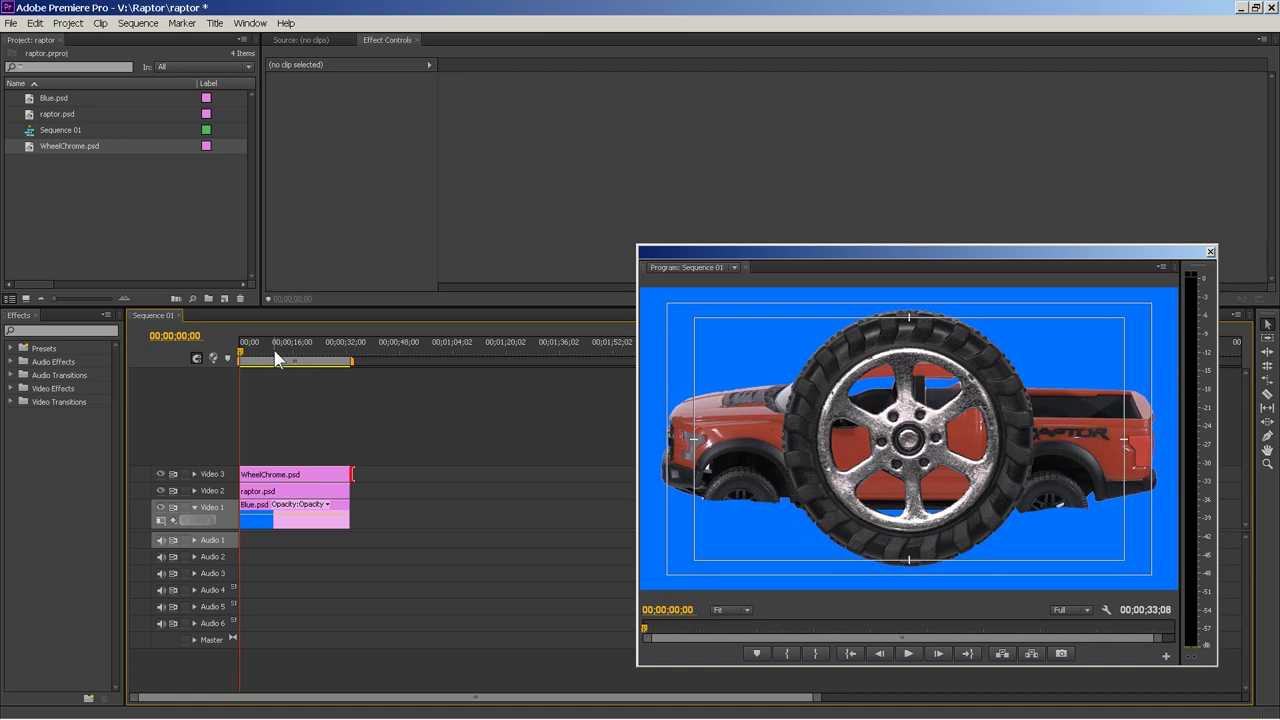
Scale the WheelChrome.psd clip to 37 and position it at 363, 809 over the truck's front wheel.
{"action": "left_click", "coordinate": [288, 477]}
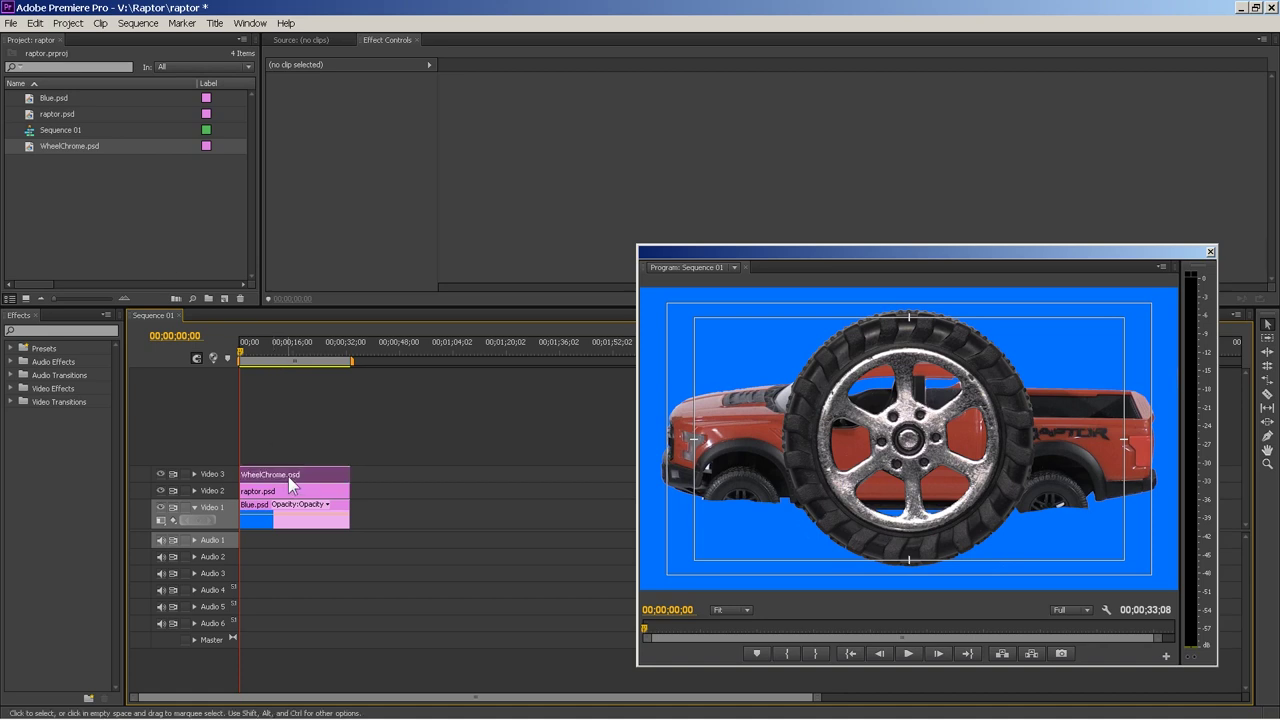
{"action": "left_click", "coordinate": [271, 93]}
{"action": "left_click_drag", "start_coordinate": [357, 121], "coordinate": [170, 108]}
{"action": "mouse_move", "coordinate": [392, 107]}
{"action": "left_mouse_down"}
{"action": "mouse_move", "coordinate": [486, 107]}
{"action": "mouse_move", "coordinate": [345, 121]}
{"action": "mouse_move", "coordinate": [396, 108]}
{"action": "left_mouse_up"}
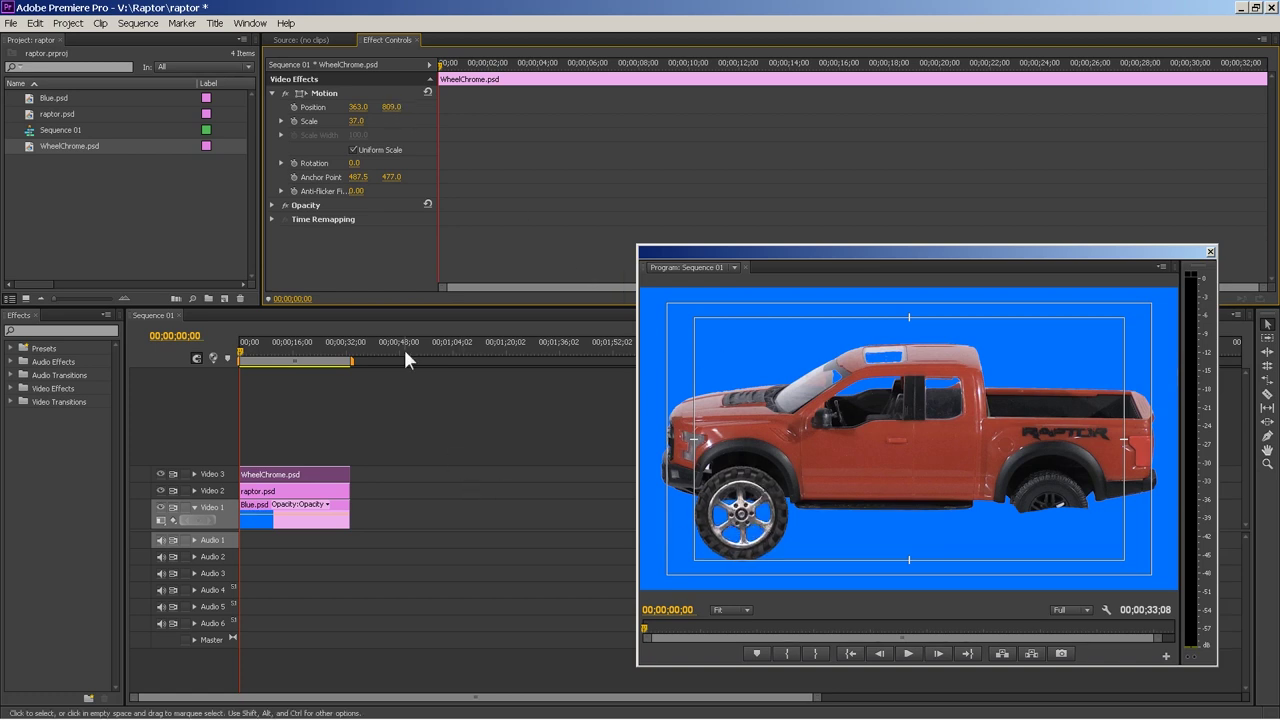
Animate the wheel's rotation with keyframes from 0 at the clip start to -31x-77.0° at 00;00;32;19.
{"action": "left_click", "coordinate": [294, 163]}
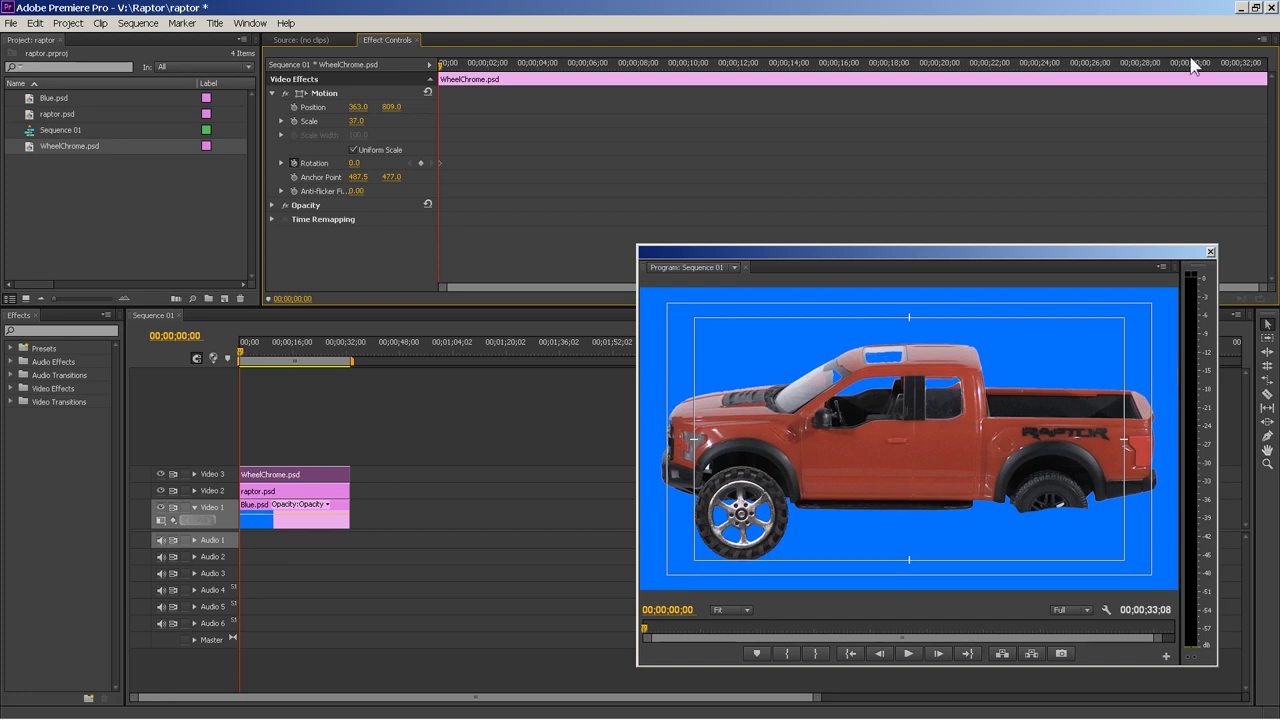
{"action": "left_click", "coordinate": [1258, 68]}
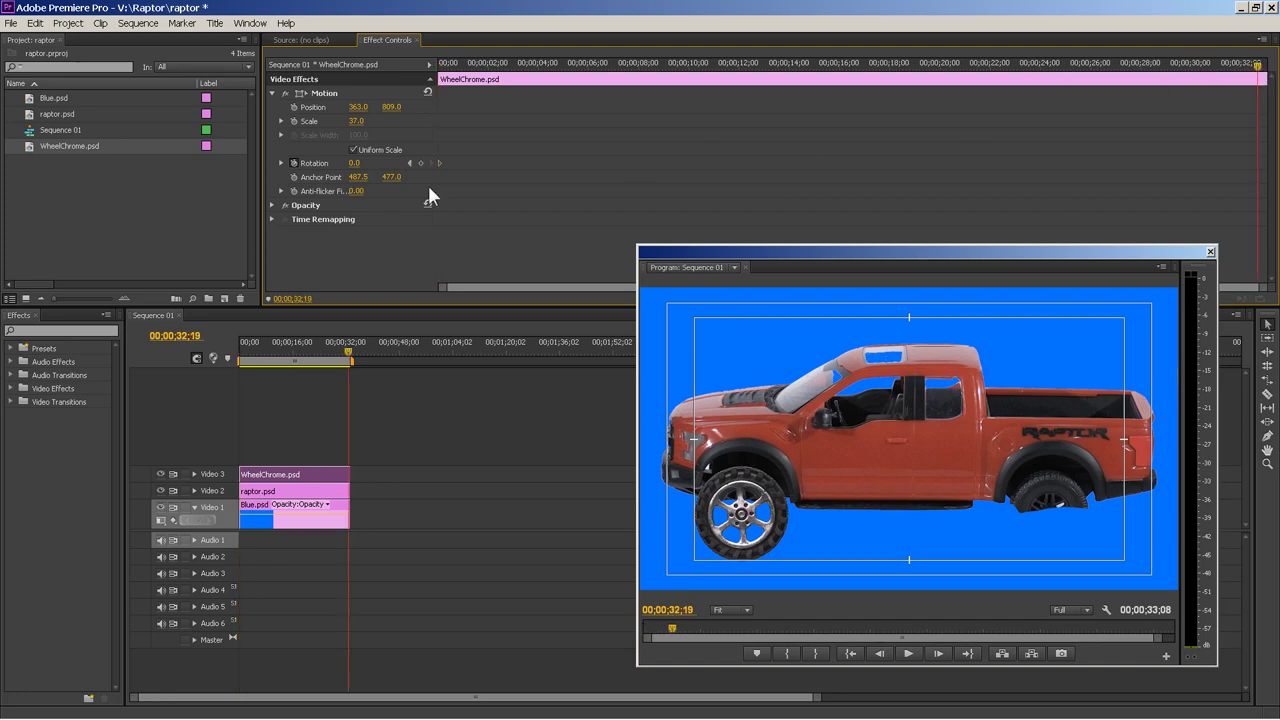
{"action": "left_click_drag", "start_coordinate": [354, 163], "coordinate": [320, 163]}
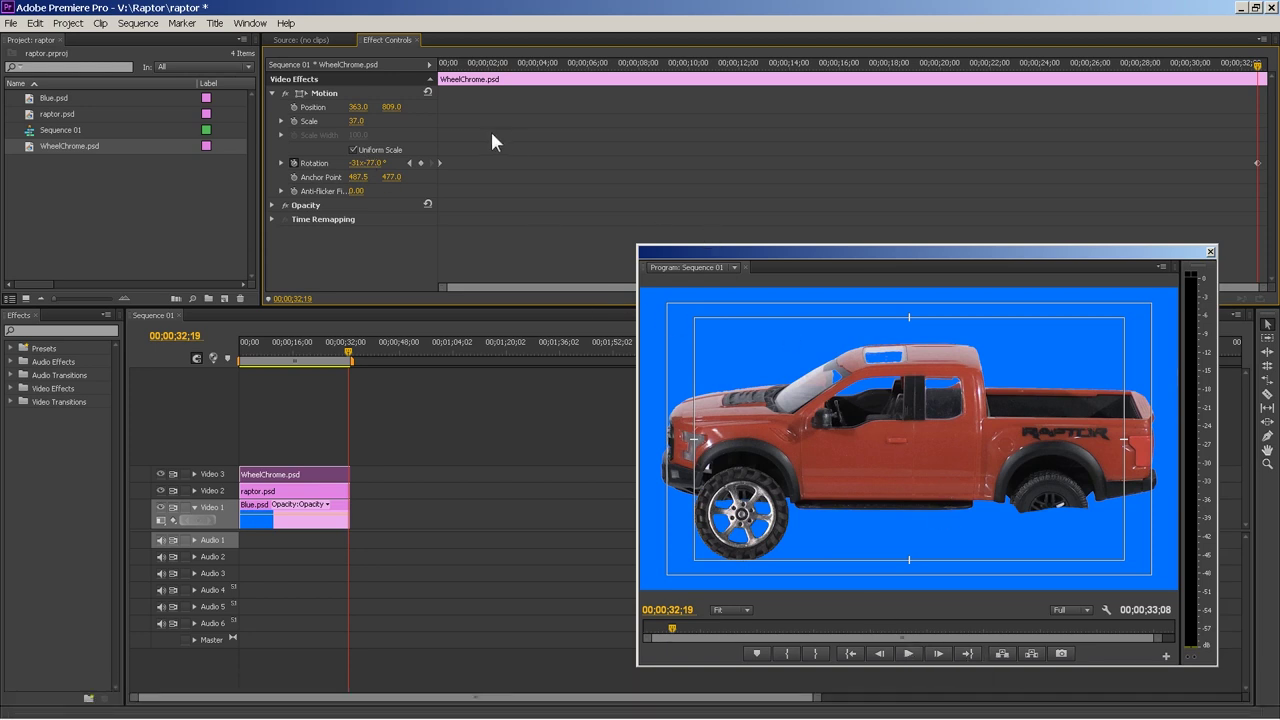
Play a few seconds of the sequence from 00;00;03;20 to check the spinning front wheel.
{"action": "left_click", "coordinate": [533, 80]}
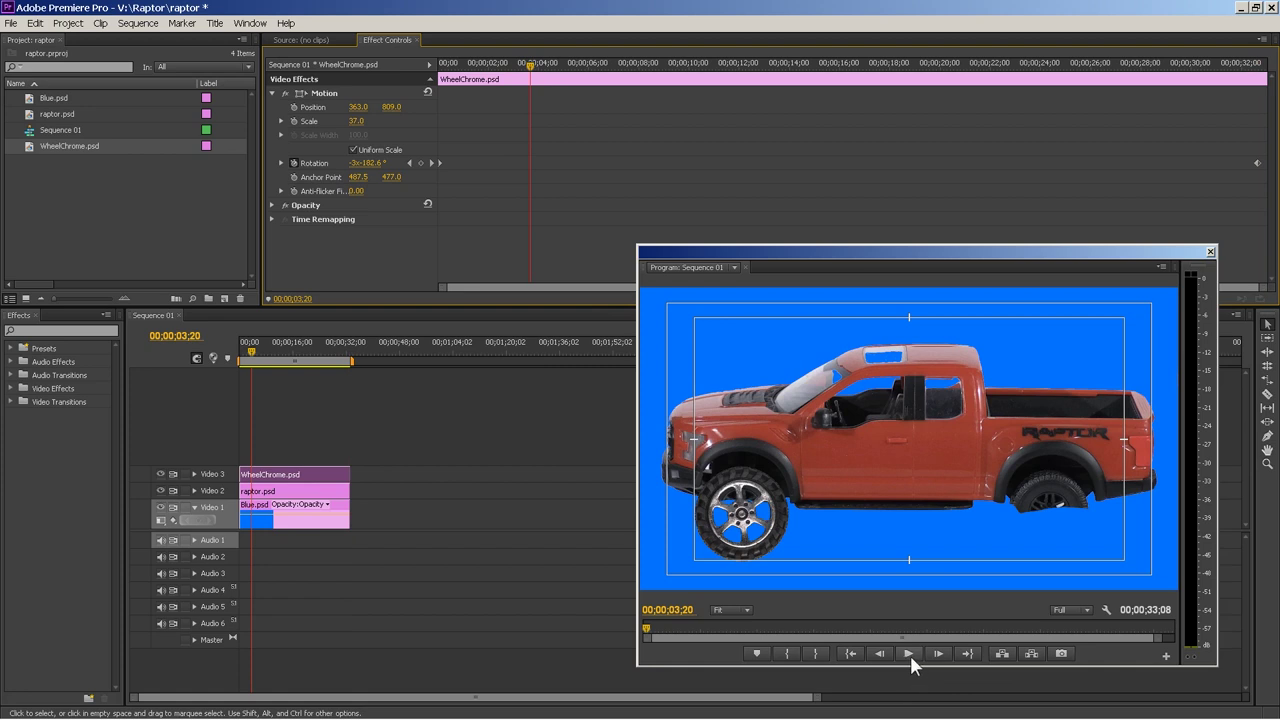
{"action": "left_click", "coordinate": [908, 654]}
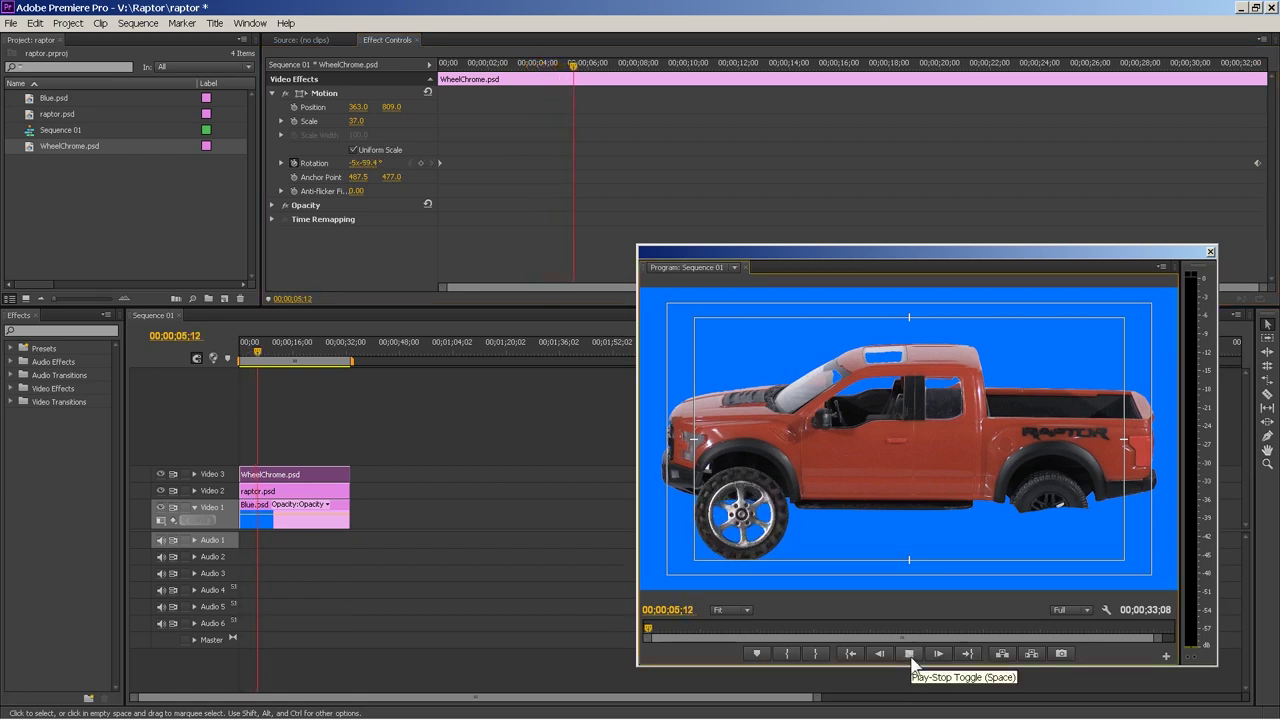
{"action": "left_click", "coordinate": [910, 655]}
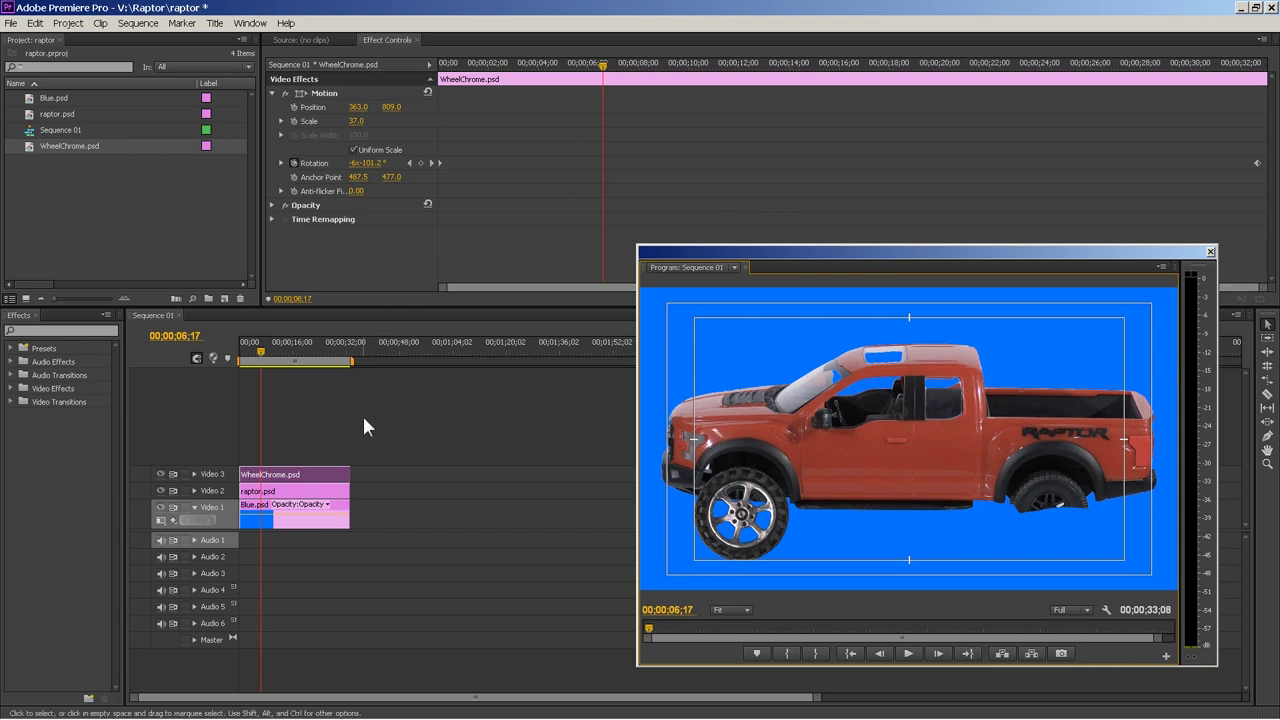
Duplicate the WheelChrome.psd clip from Video 3 and place the copy at the sequence start on a new Video 4 track.
{"action": "right_click", "coordinate": [297, 471]}
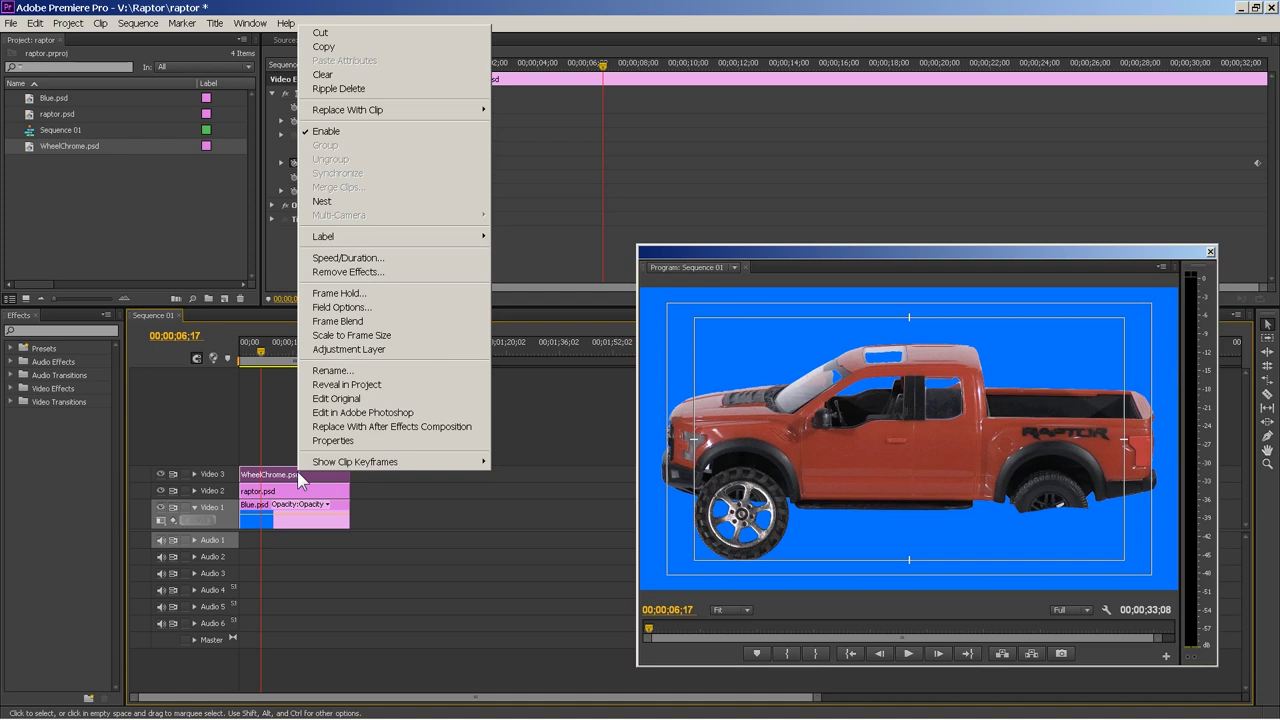
{"action": "left_click", "coordinate": [356, 48]}
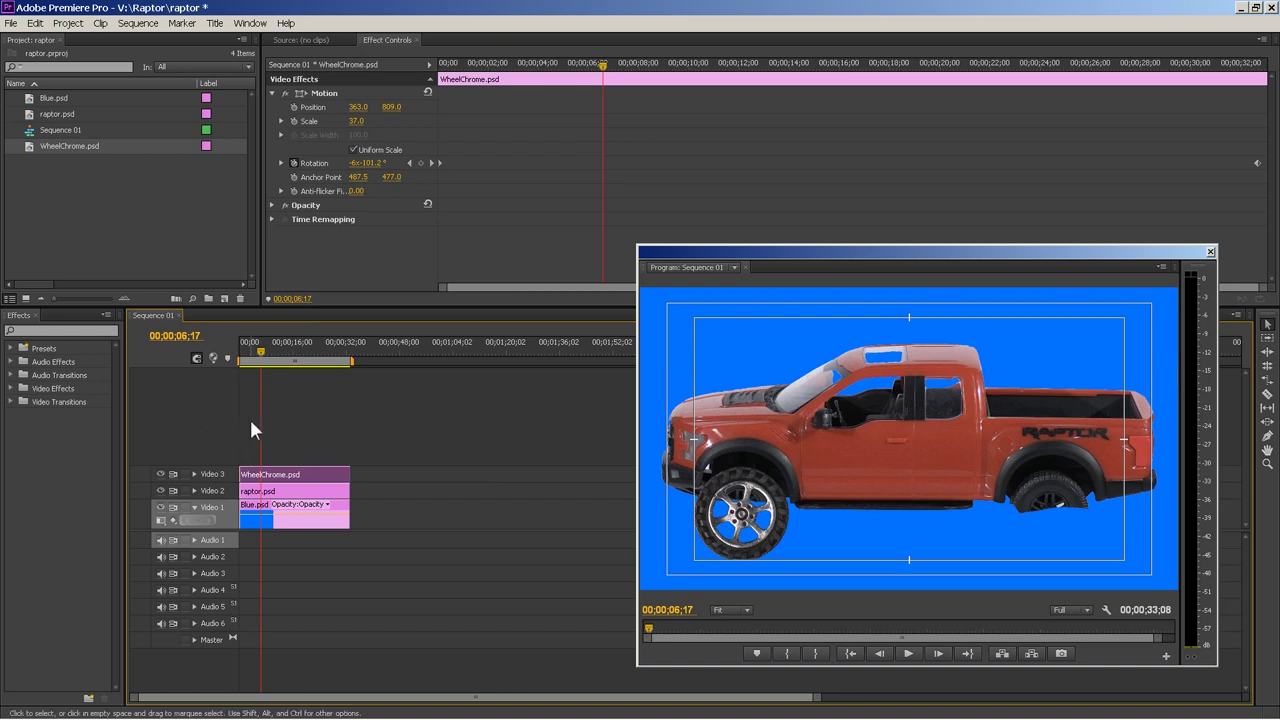
{"action": "left_click", "coordinate": [386, 346]}
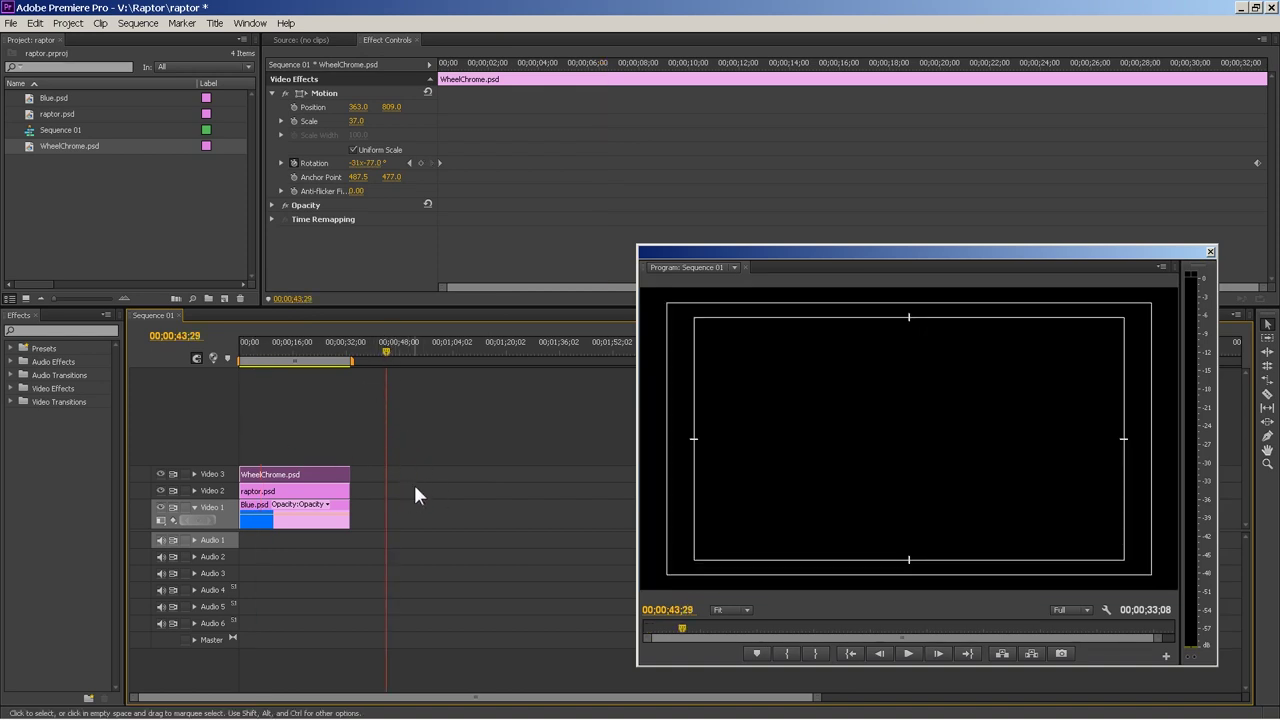
{"action": "left_click", "coordinate": [35, 22]}
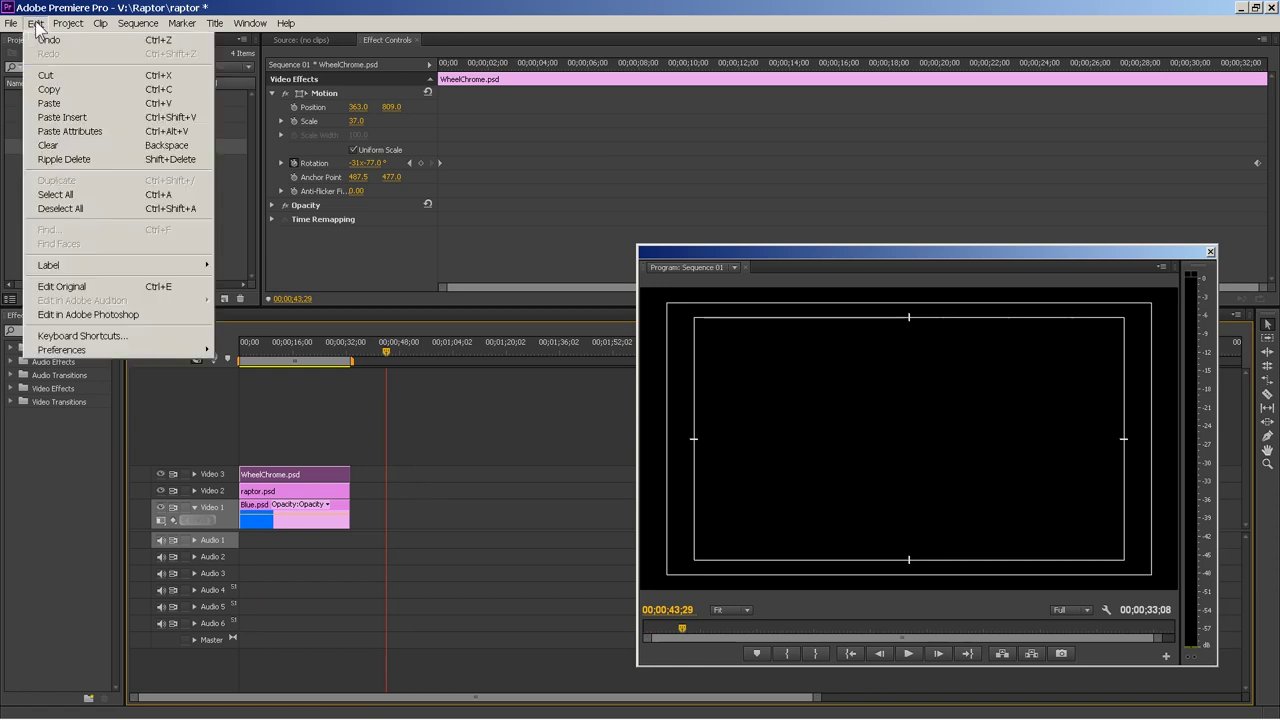
{"action": "left_click", "coordinate": [49, 103]}
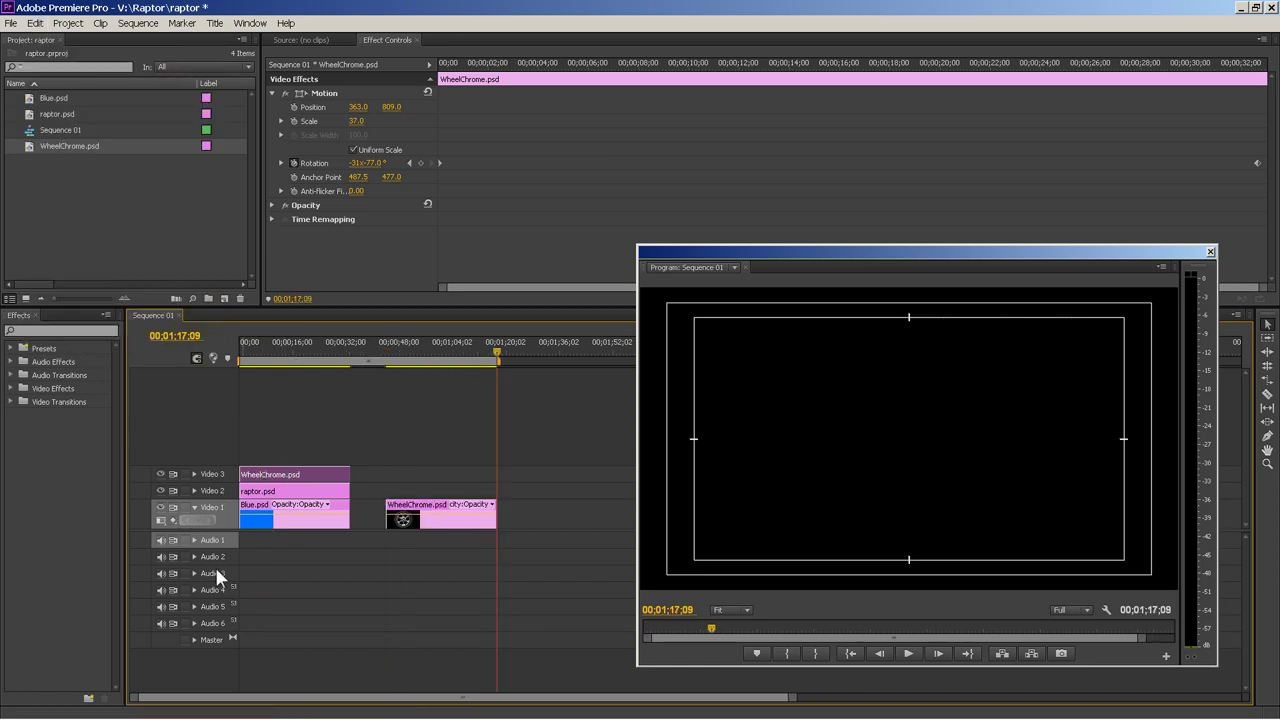
{"action": "left_click_drag", "start_coordinate": [430, 515], "coordinate": [277, 458]}
Position the copied wheel on Video 4 at 1466, 809 over the truck's rear wheel and return the playhead to the start.
{"action": "left_click", "coordinate": [287, 350]}
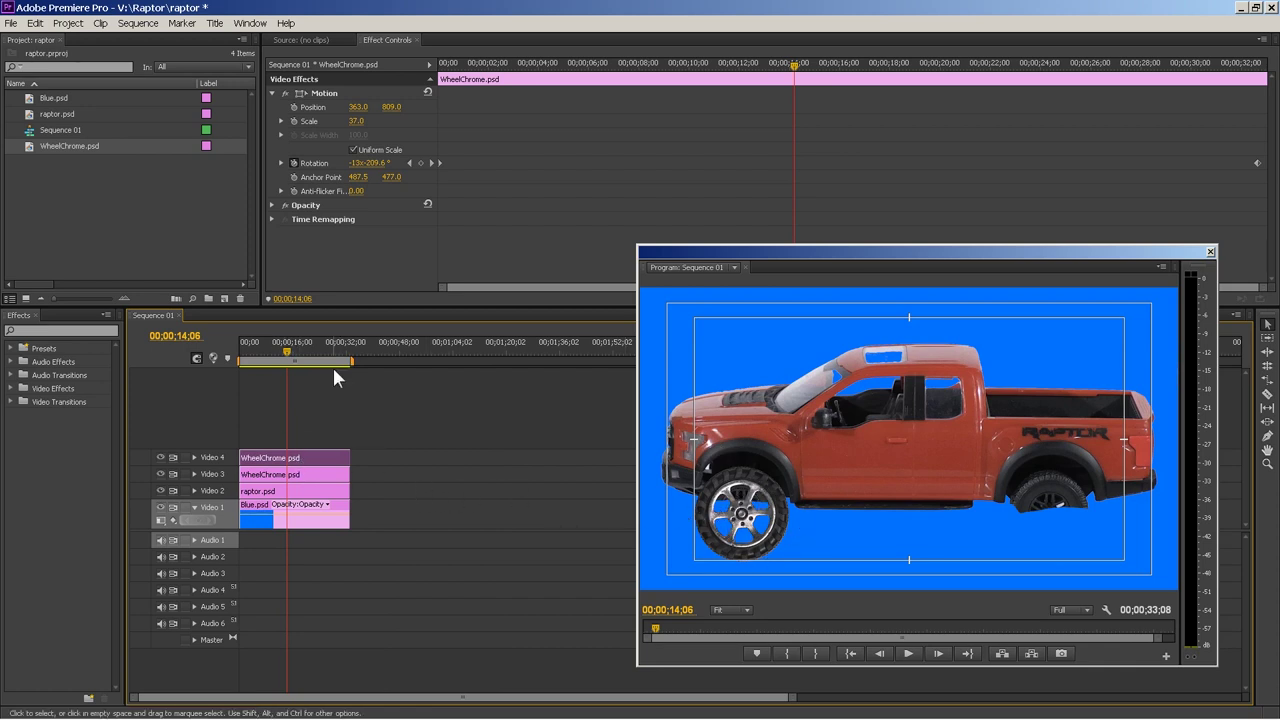
{"action": "left_click_drag", "start_coordinate": [355, 107], "coordinate": [587, 107]}
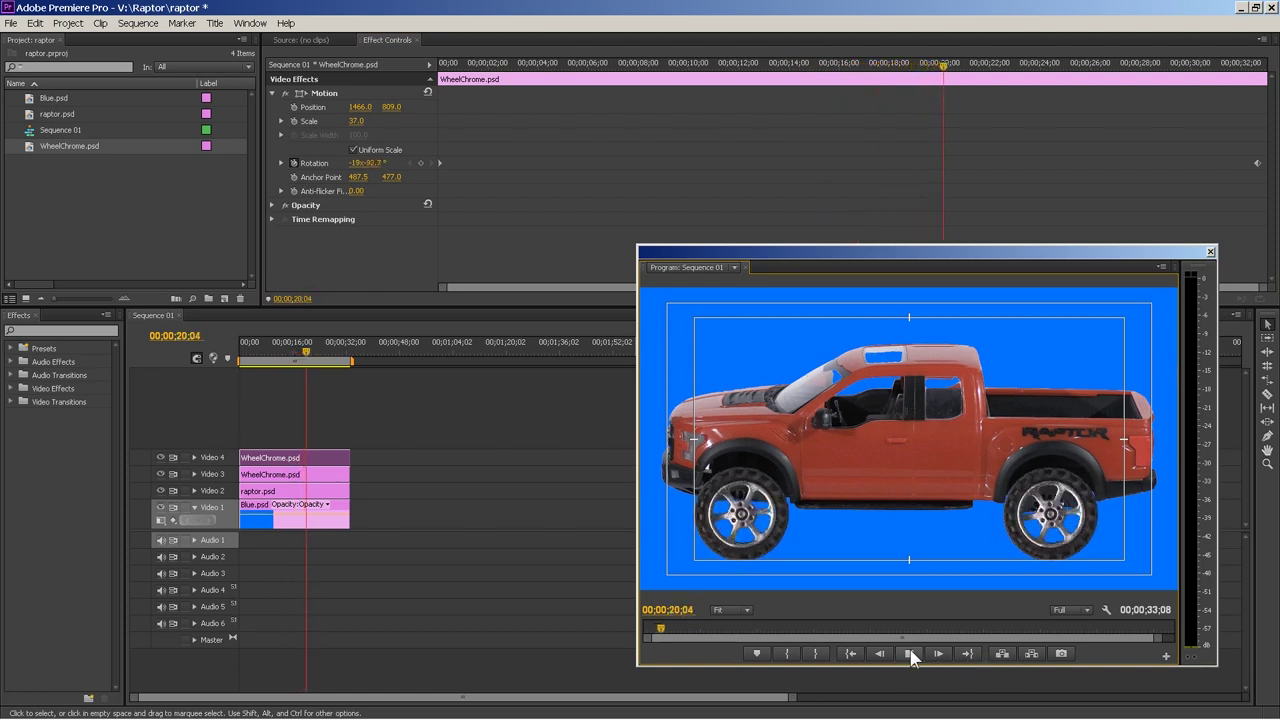
{"action": "left_click_drag", "start_coordinate": [512, 68], "coordinate": [402, 64]}
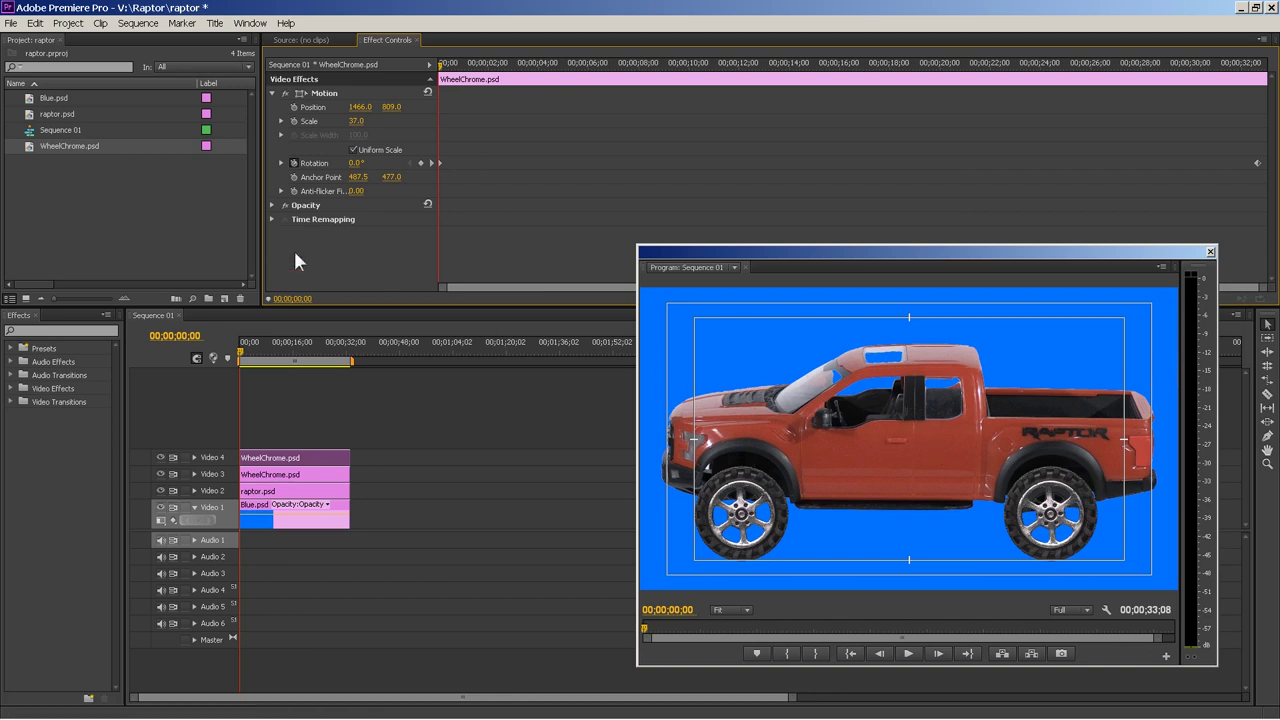
Replace the WheelChrome.psd footage with WheeVidstone from the Video library's Raptor folder and play the sequence to preview both wheels.
{"action": "right_click", "coordinate": [32, 148]}
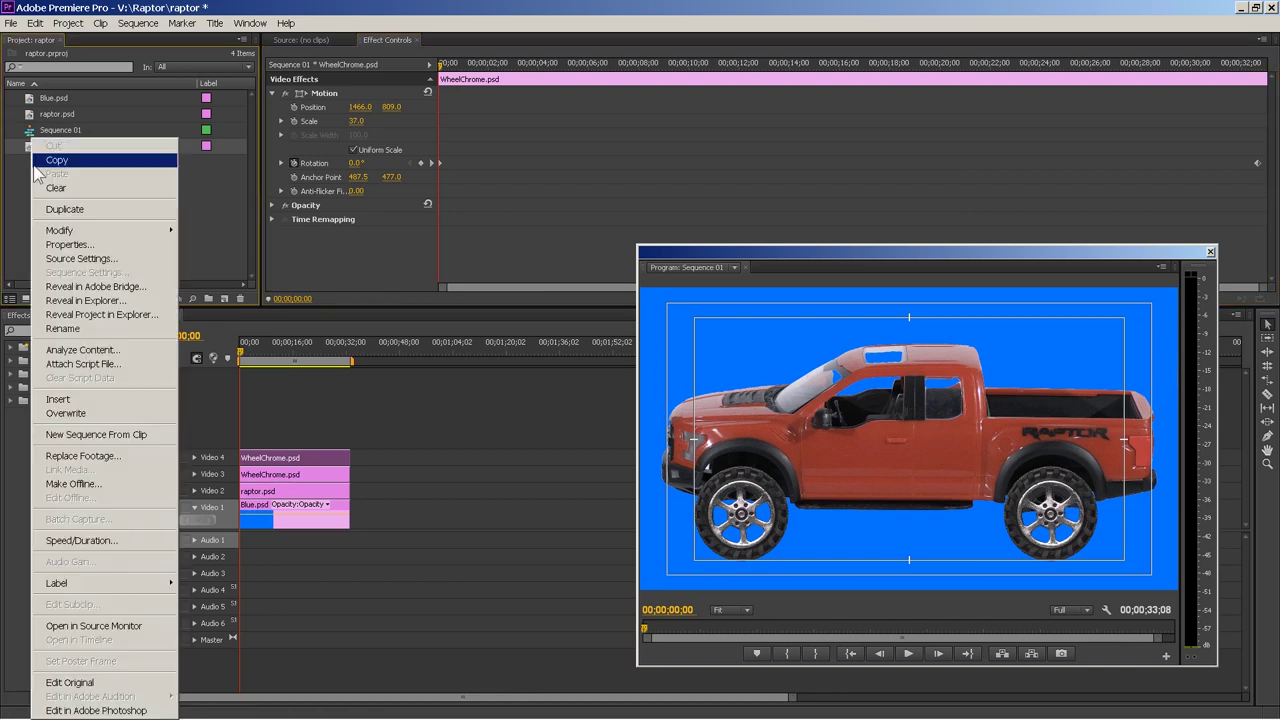
{"action": "left_click", "coordinate": [72, 456]}
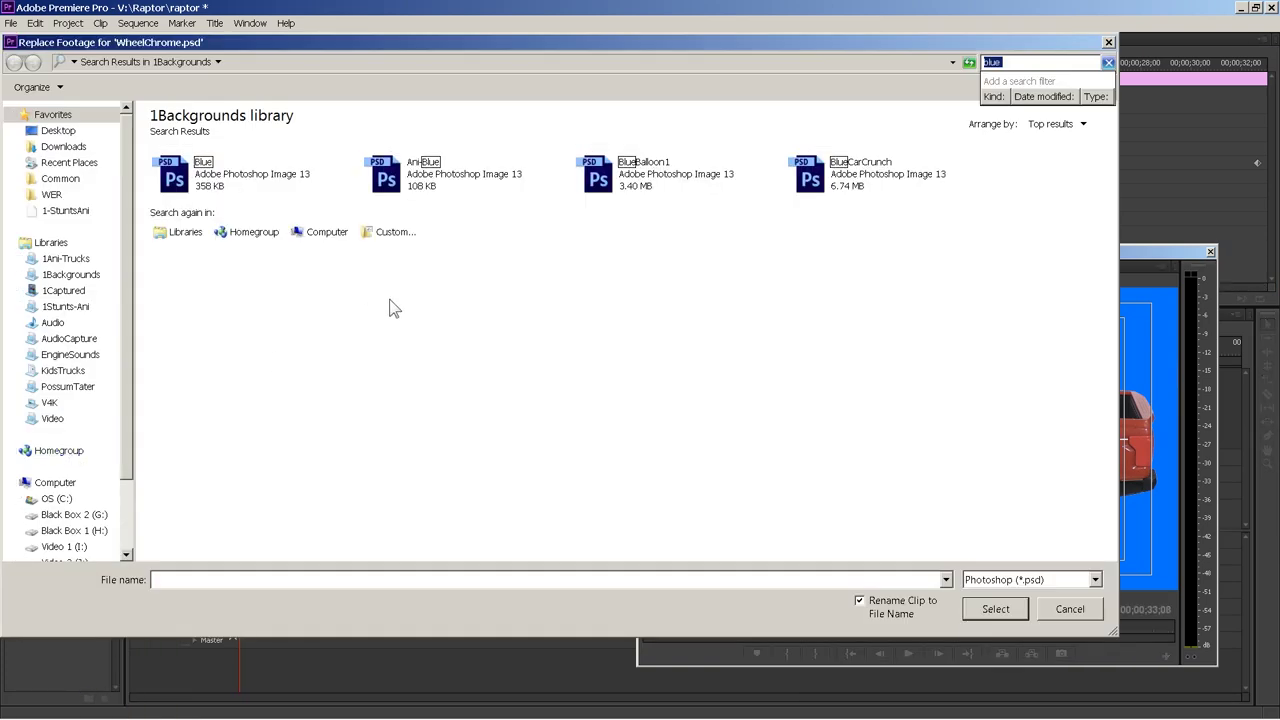
{"action": "left_click", "coordinate": [45, 418]}
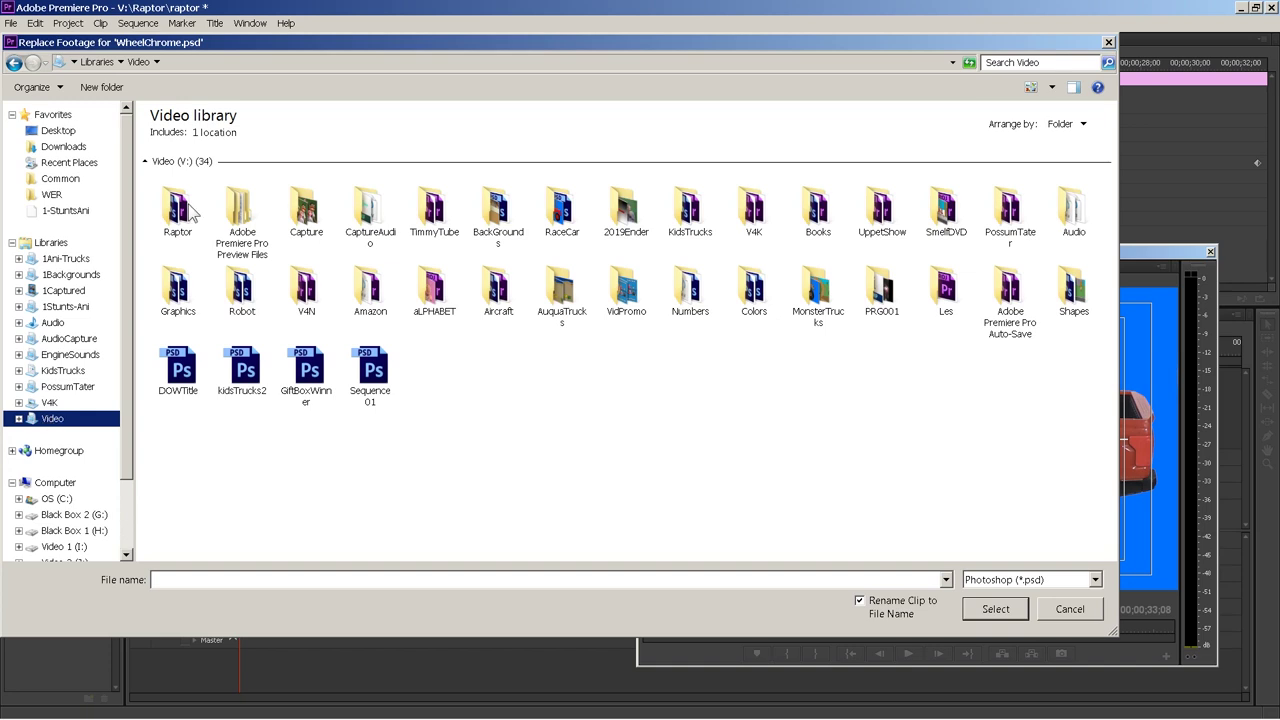
{"action": "double_click", "coordinate": [182, 208]}
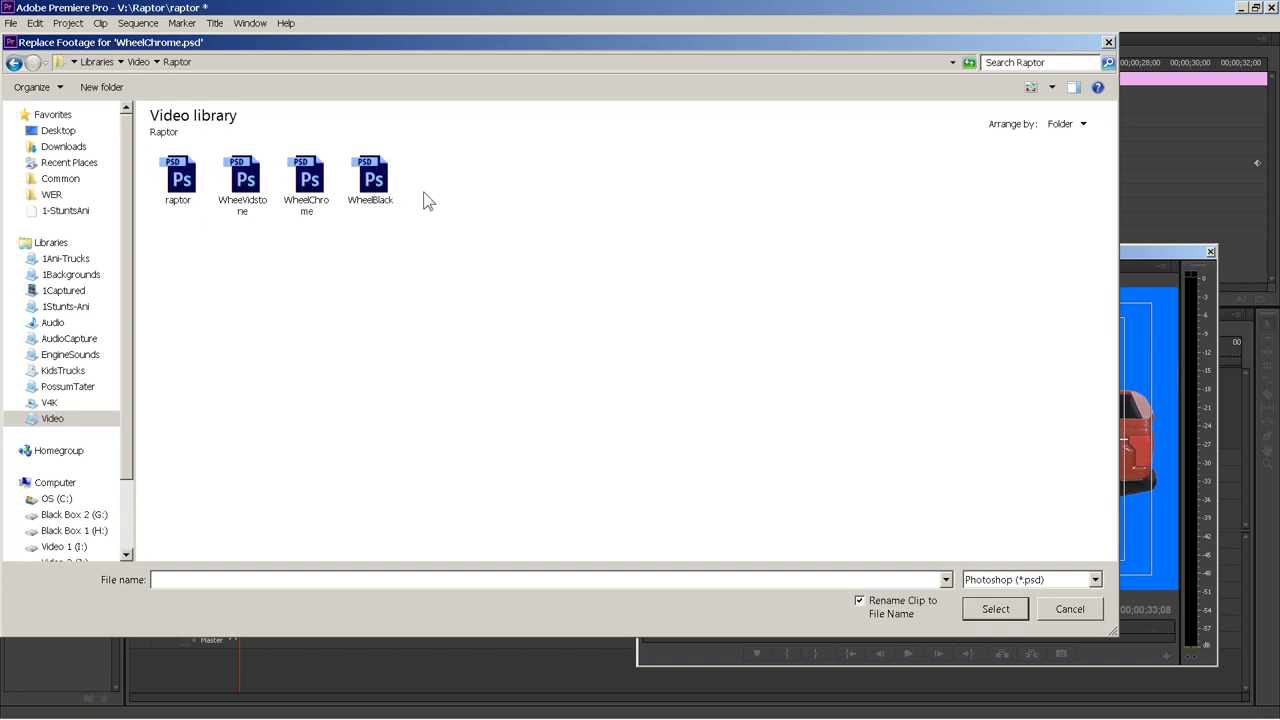
{"action": "left_click", "coordinate": [246, 180]}
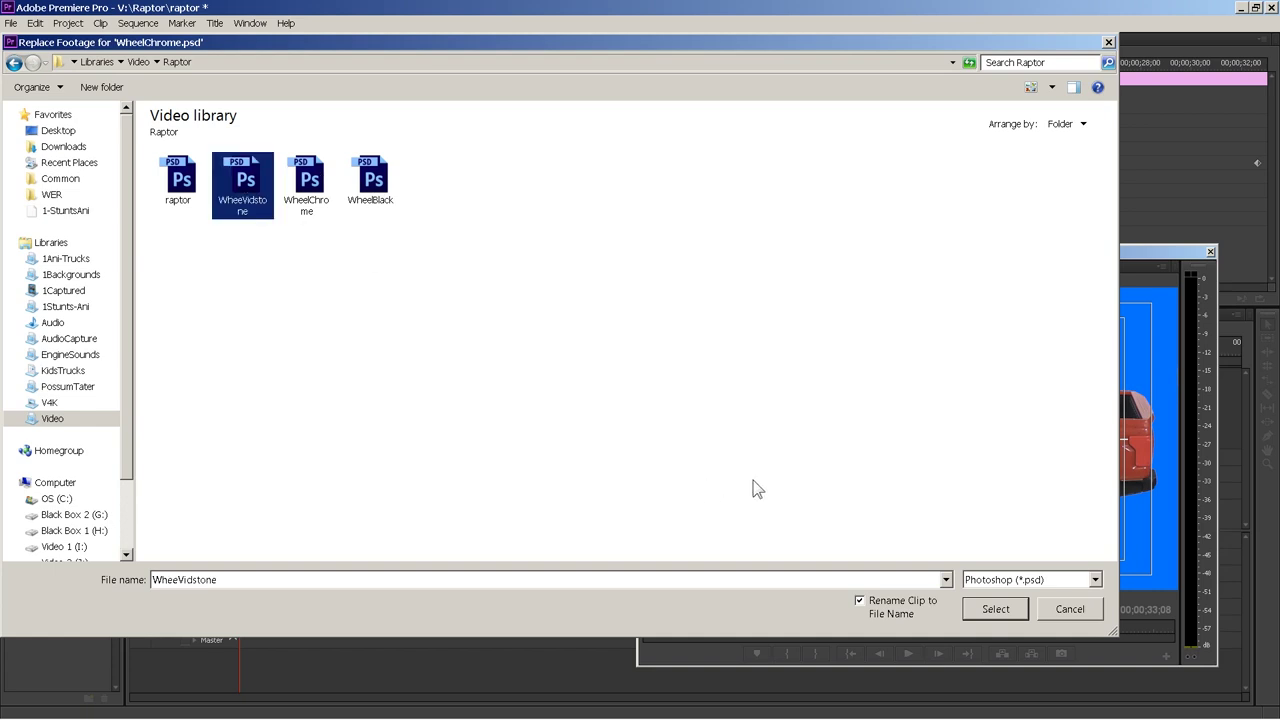
{"action": "left_click", "coordinate": [1004, 612]}
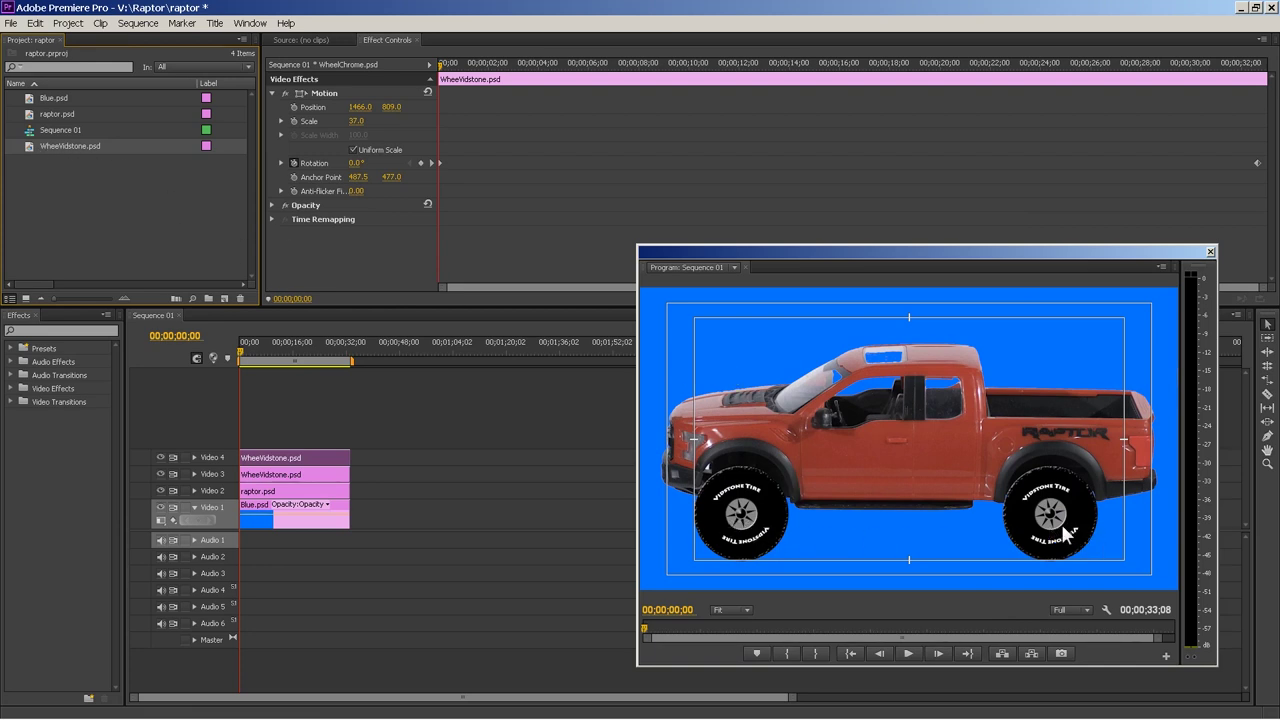
{"action": "left_click", "coordinate": [909, 654]}
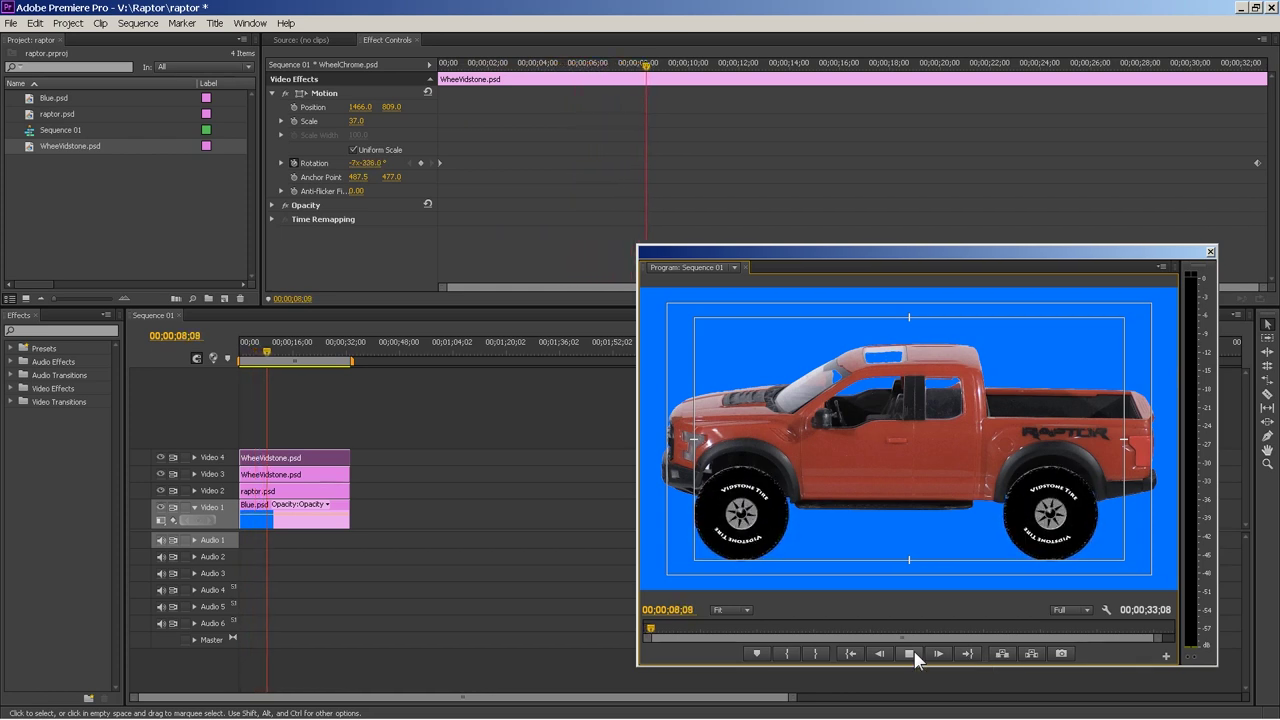
{"action": "left_click", "coordinate": [911, 655]}
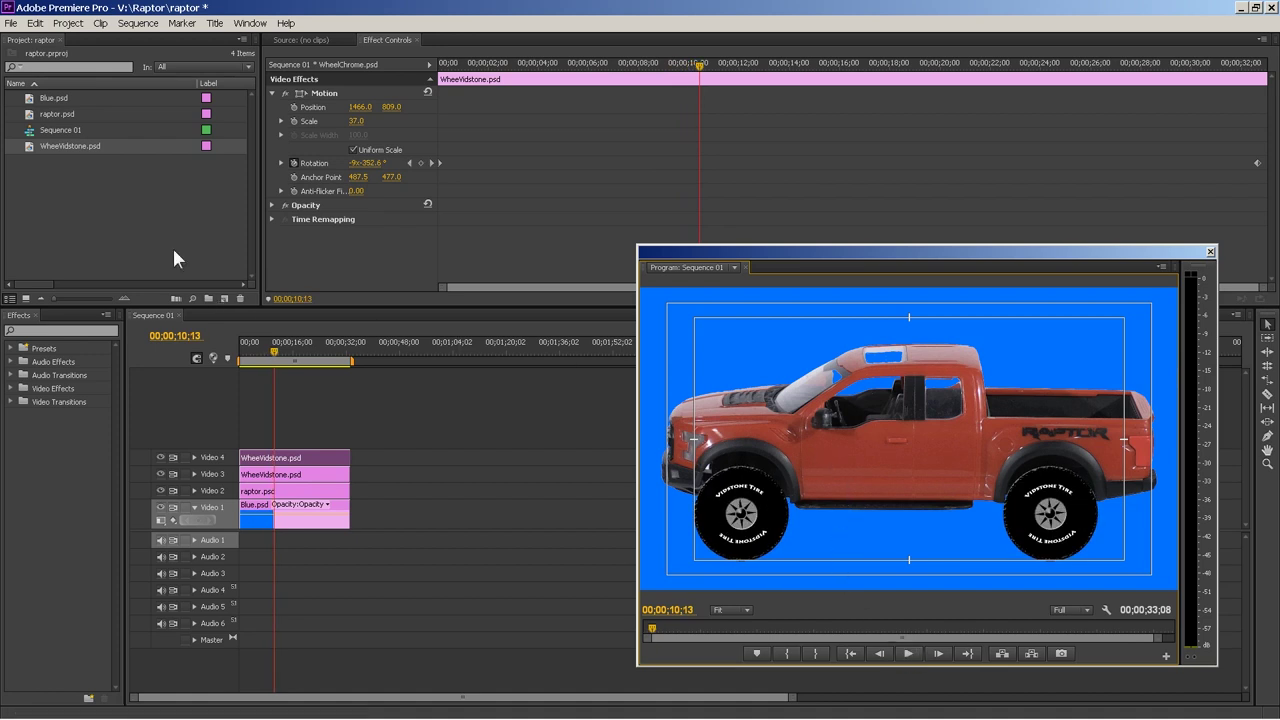
Replace the WheeVidstone.psd footage with WheelBlack from the Raptor folder and play a few seconds to preview both wheels.
{"action": "right_click", "coordinate": [30, 148]}
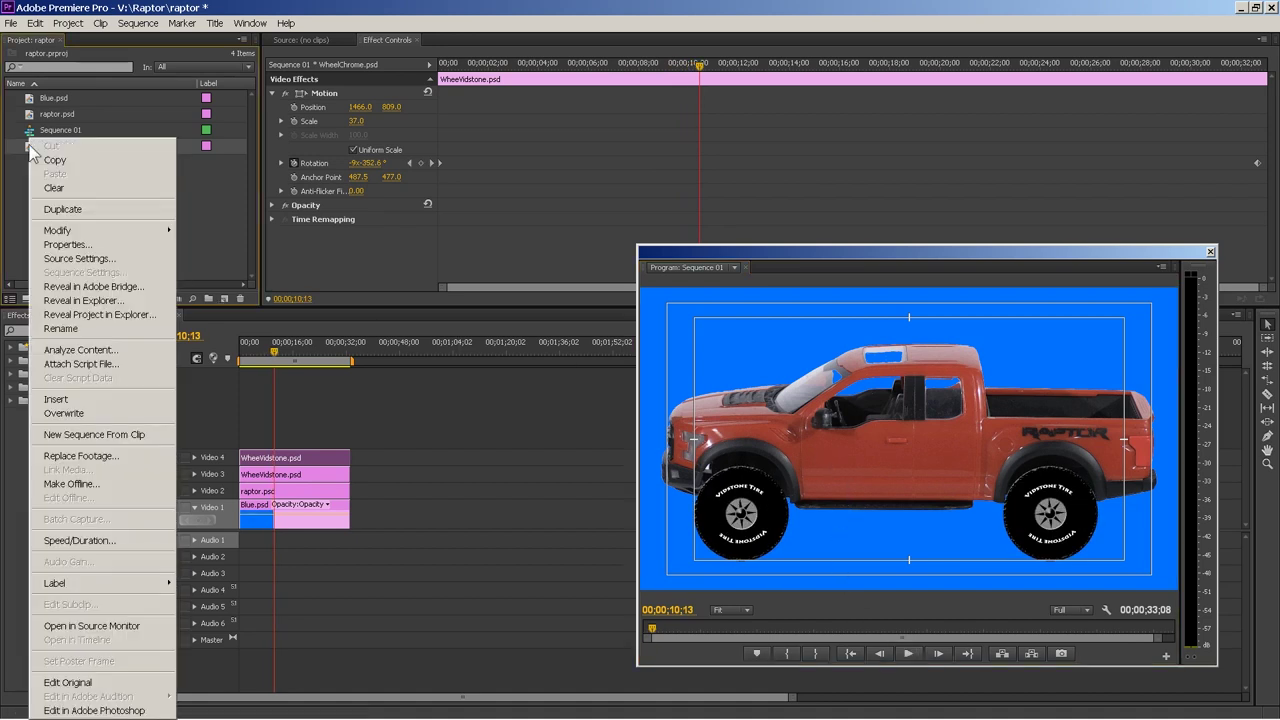
{"action": "left_click", "coordinate": [99, 458]}
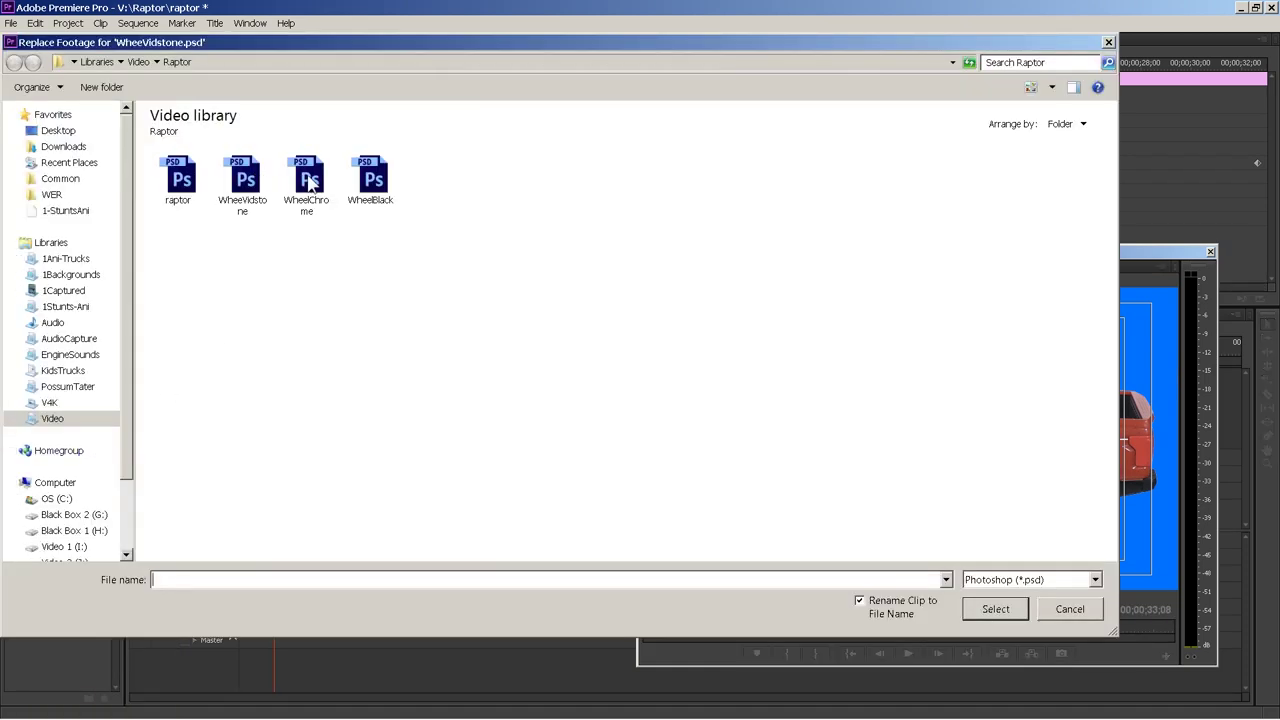
{"action": "double_click", "coordinate": [374, 179]}
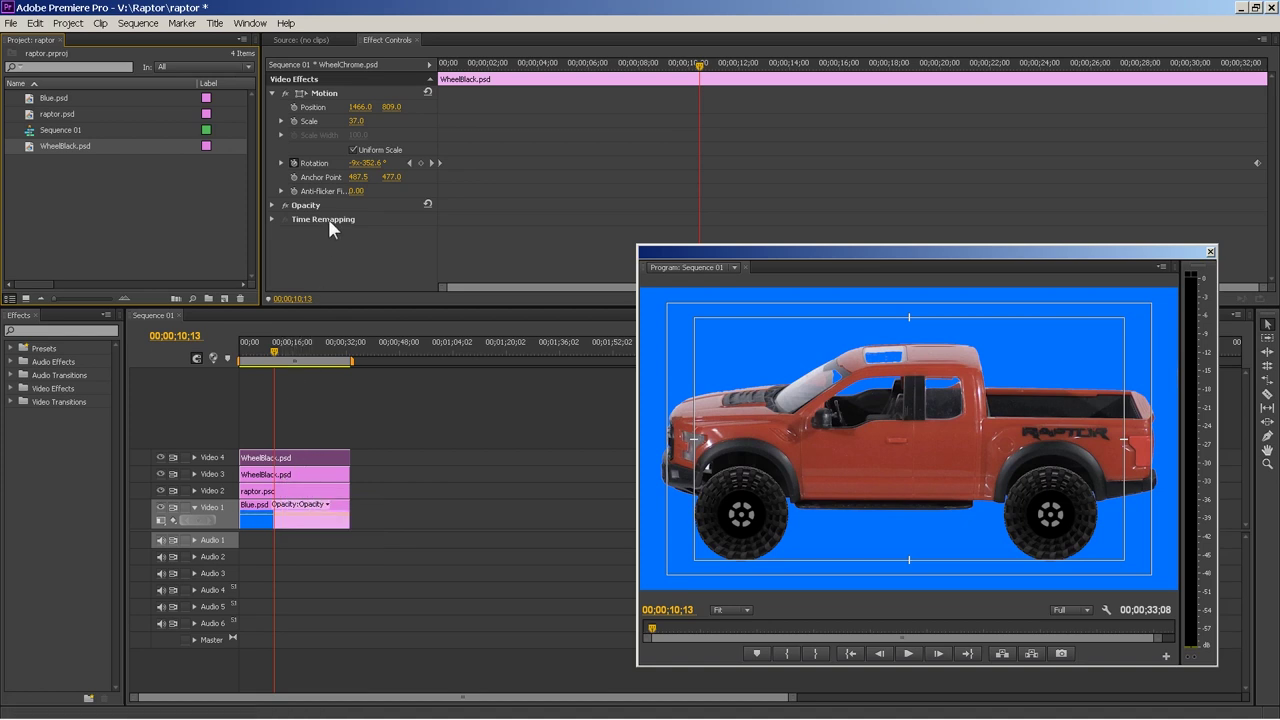
{"action": "left_click", "coordinate": [908, 654]}
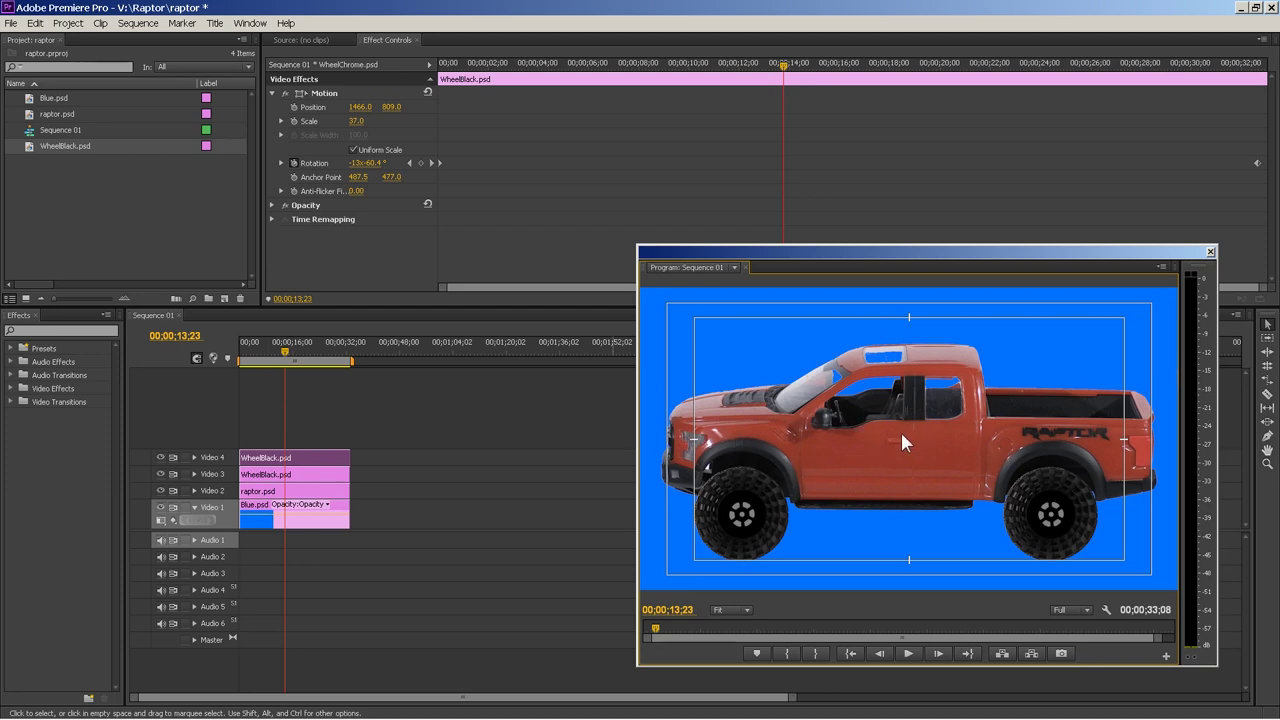
Set the rotation of the raptor.psd clip on Video 2 to -1.0°.
{"action": "left_click", "coordinate": [327, 494]}
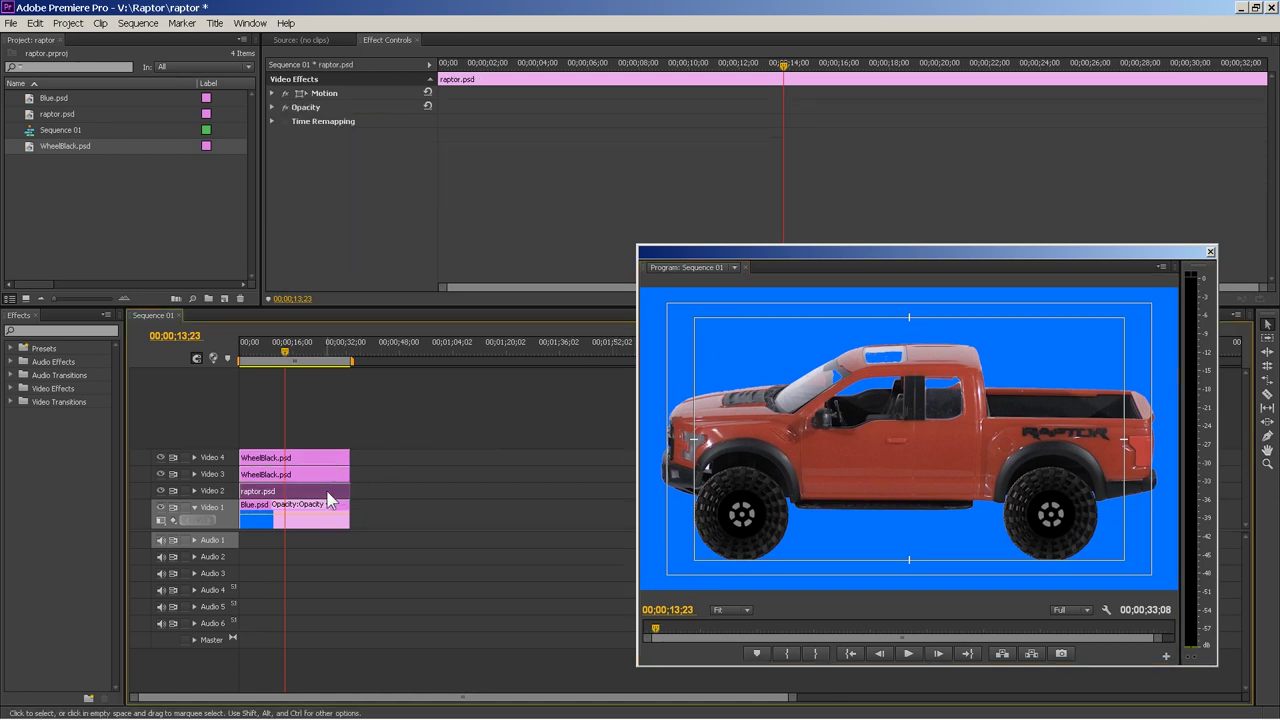
{"action": "left_click", "coordinate": [268, 92]}
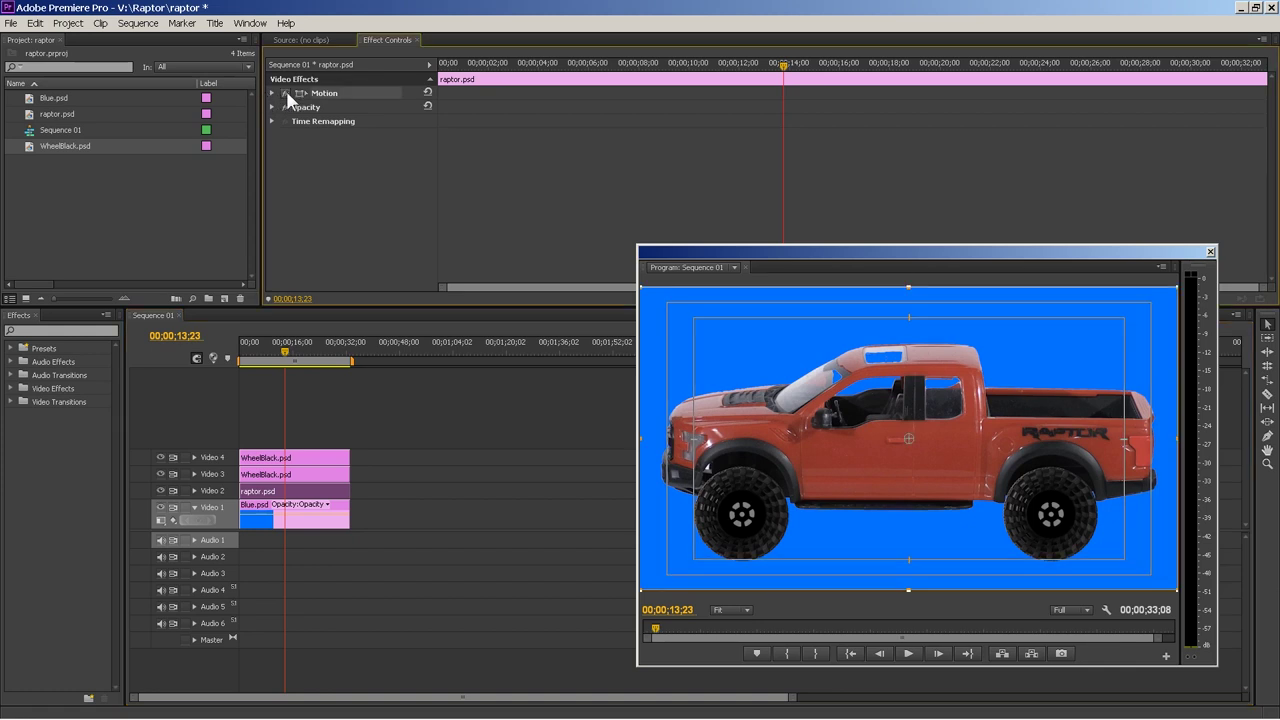
{"action": "left_click", "coordinate": [271, 92]}
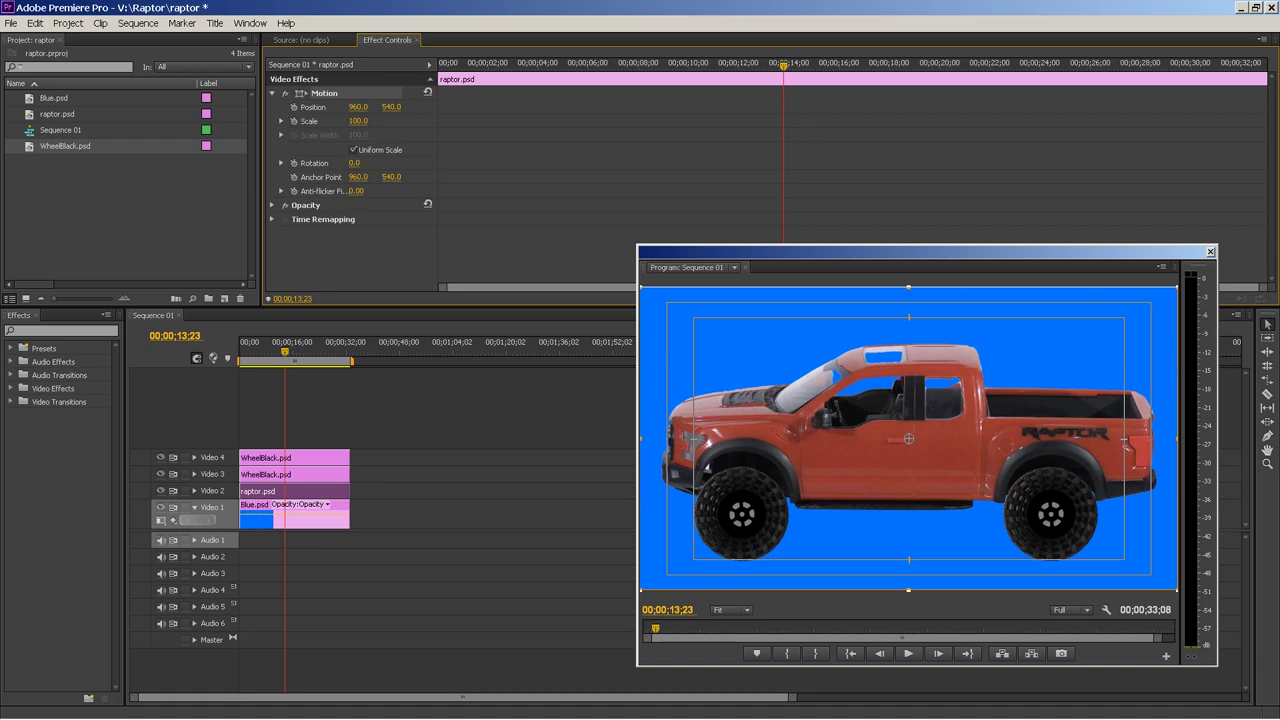
{"action": "left_click_drag", "start_coordinate": [354, 163], "coordinate": [353, 163]}
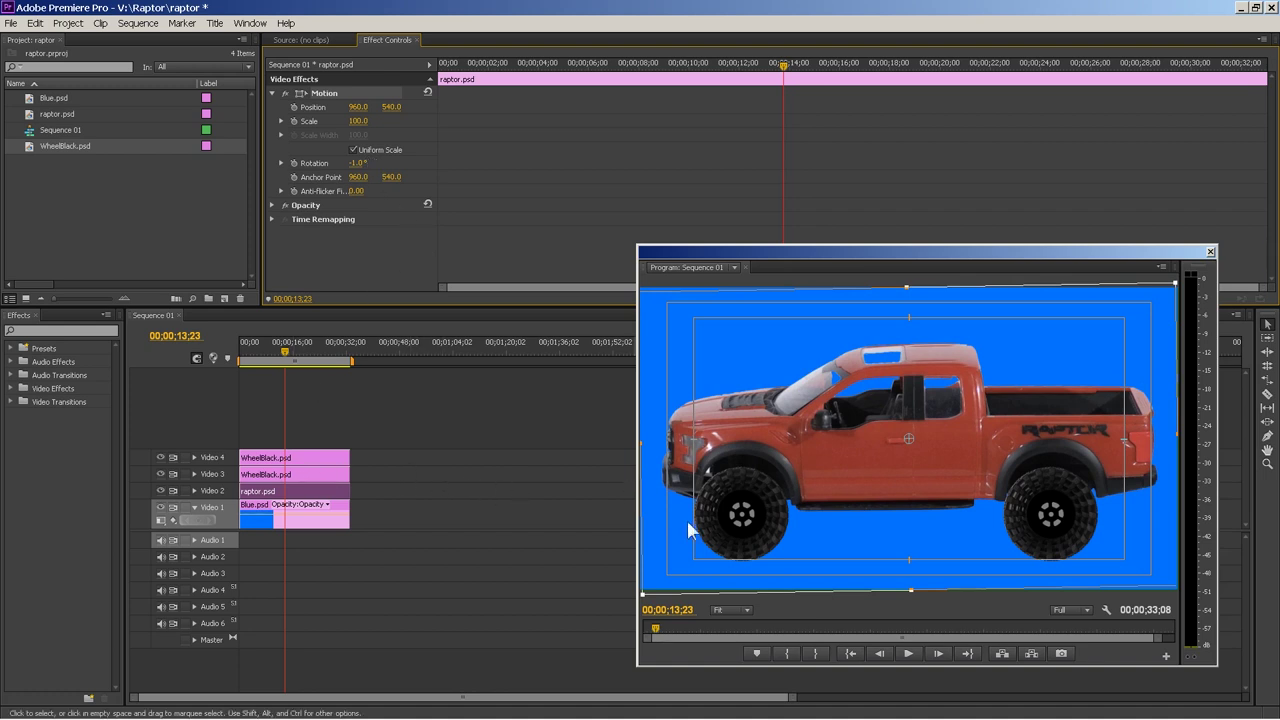
Nudge the front wheel on Video 3 slightly toward the truck's rear and set the rear wheel's position to 1470, 809.
{"action": "left_click", "coordinate": [302, 476]}
{"action": "mouse_move", "coordinate": [350, 111]}
{"action": "left_mouse_down"}
{"action": "mouse_move", "coordinate": [362, 111]}
{"action": "mouse_move", "coordinate": [394, 486]}
{"action": "mouse_move", "coordinate": [329, 447]}
{"action": "mouse_move", "coordinate": [320, 457]}
{"action": "mouse_move", "coordinate": [366, 107]}
{"action": "left_mouse_up"}
{"action": "left_click", "coordinate": [366, 114]}
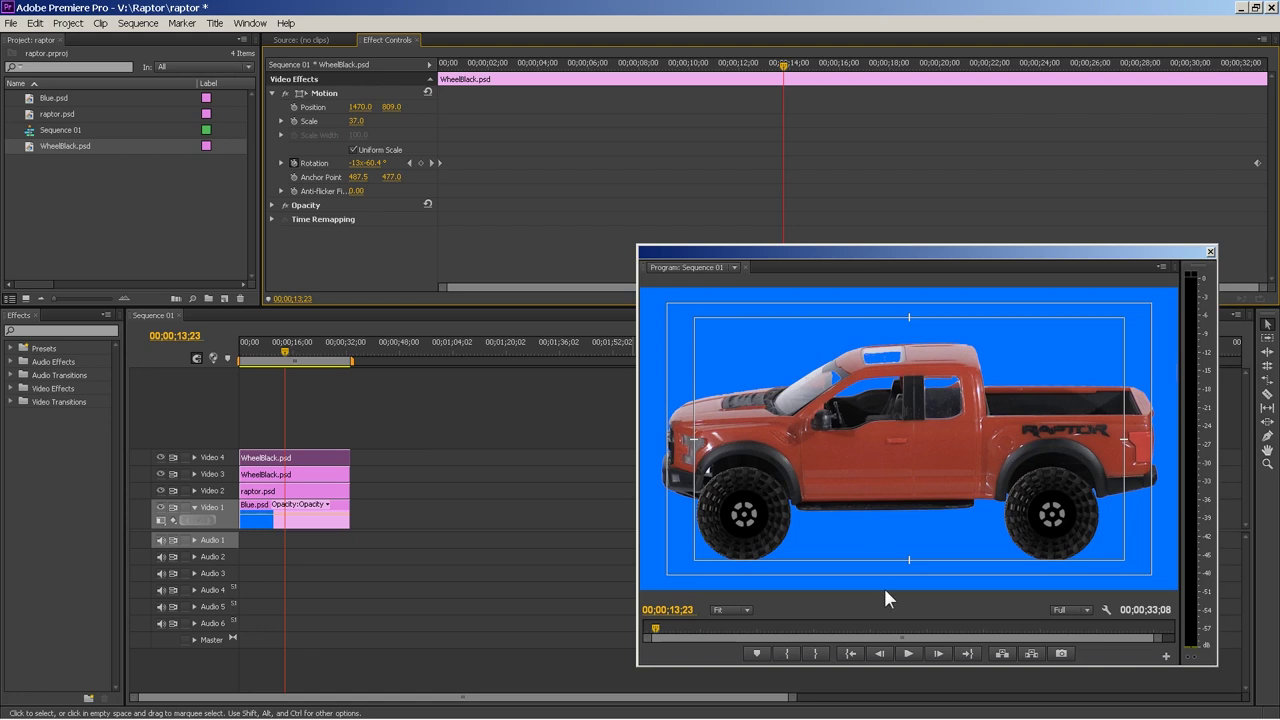
Play the sequence from 00;00;13;23 to check both wheels under the tilted truck, and return the playhead to the start.
{"action": "left_click", "coordinate": [908, 658]}
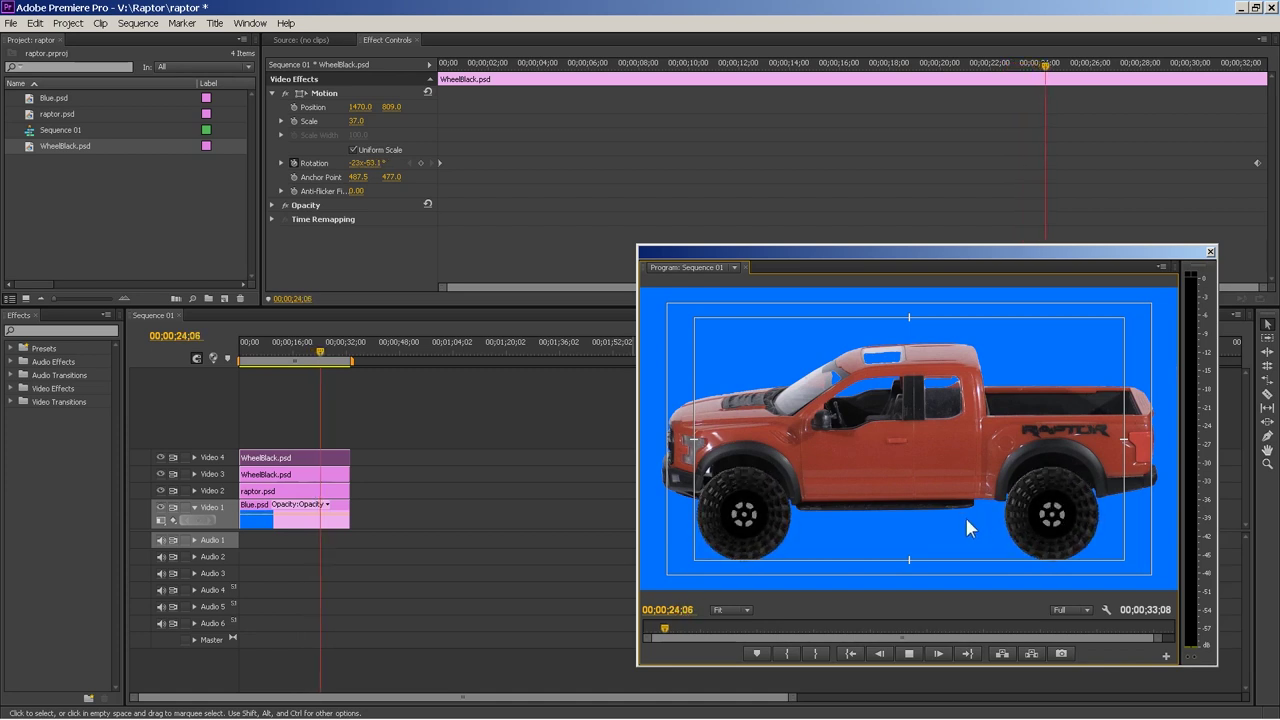
{"action": "left_click", "coordinate": [907, 656]}
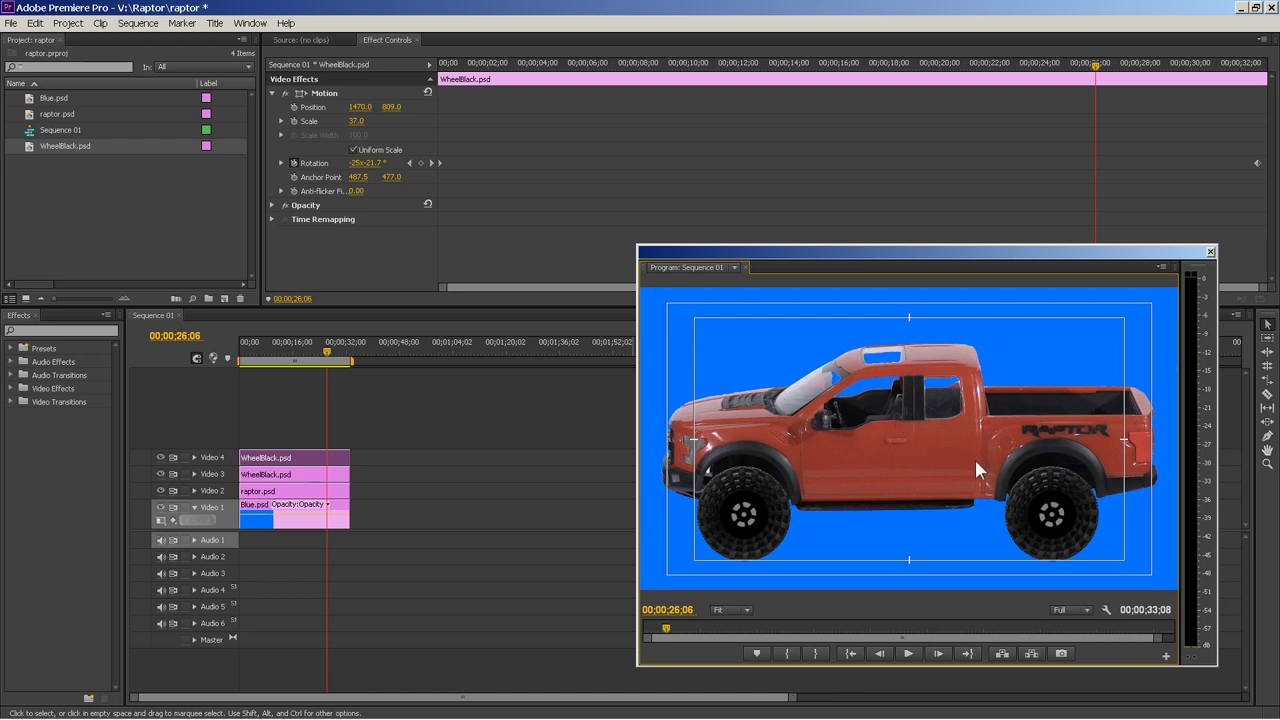
{"action": "left_click_drag", "start_coordinate": [330, 353], "coordinate": [230, 360]}
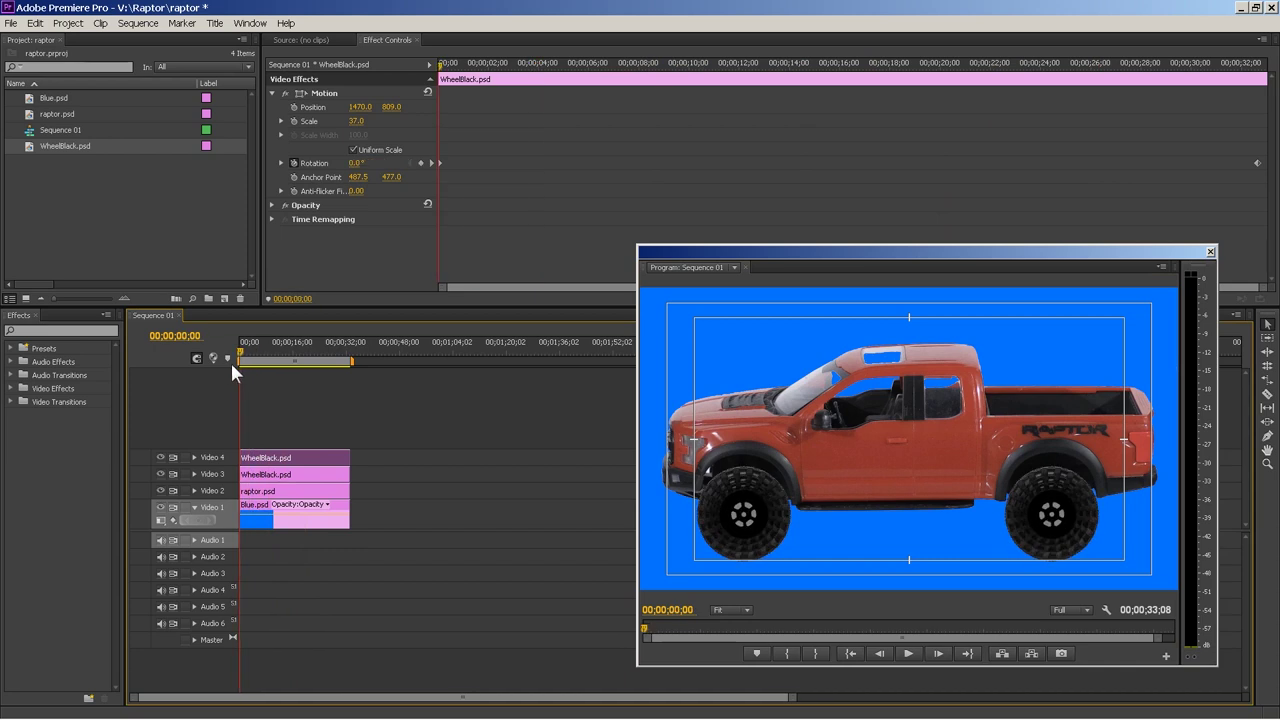
Import a0000127.psd from the PuppetStills folder of the 1Captured library, with all its layers merged.
{"action": "left_click", "coordinate": [12, 23]}
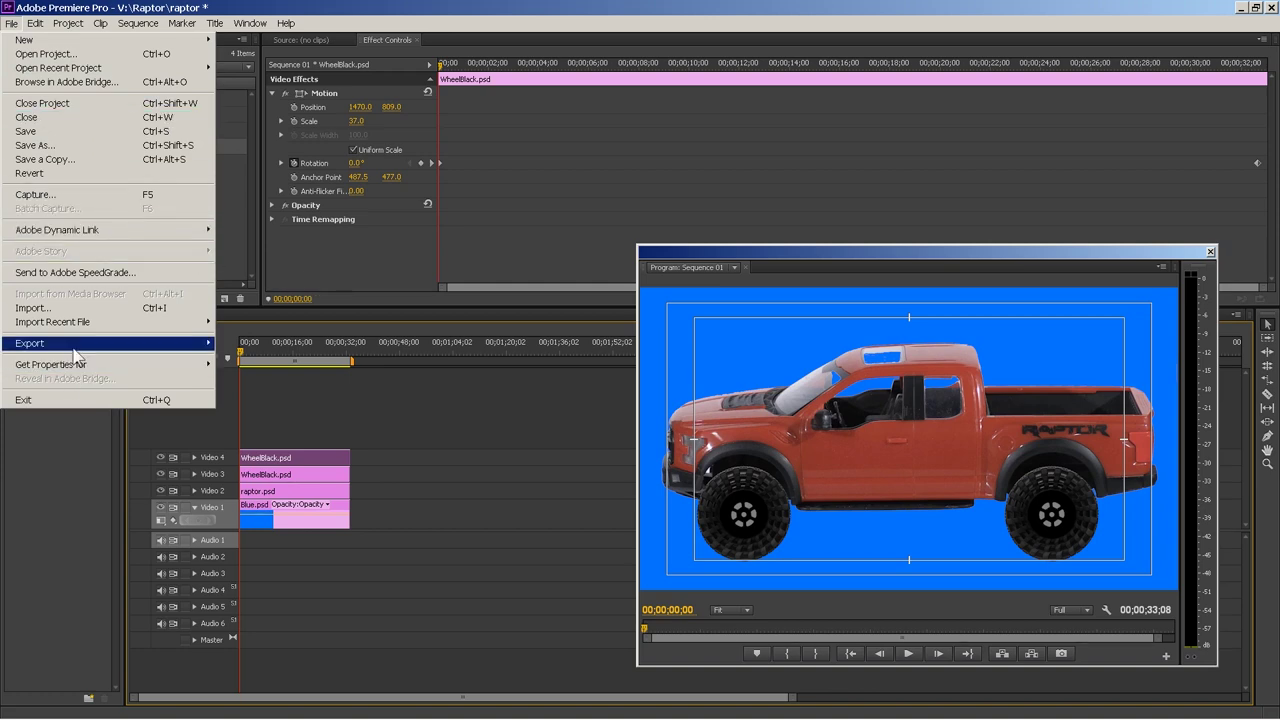
{"action": "left_click", "coordinate": [70, 308]}
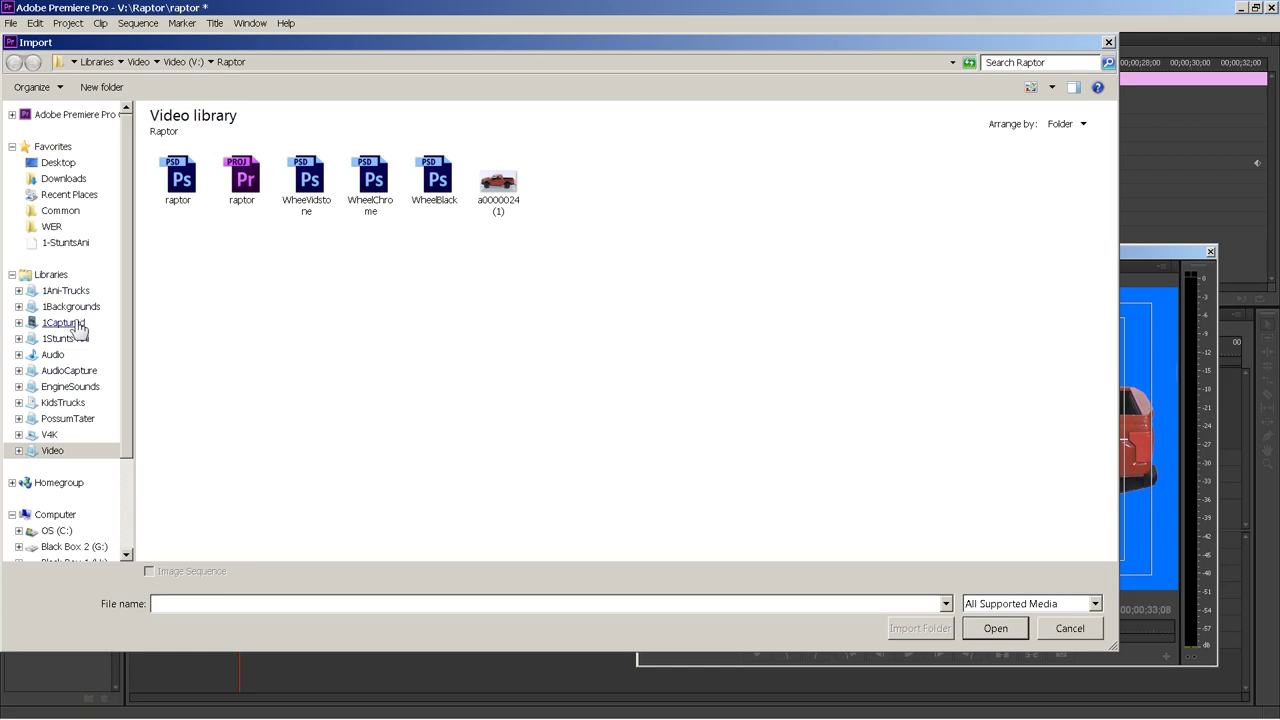
{"action": "left_click", "coordinate": [66, 322]}
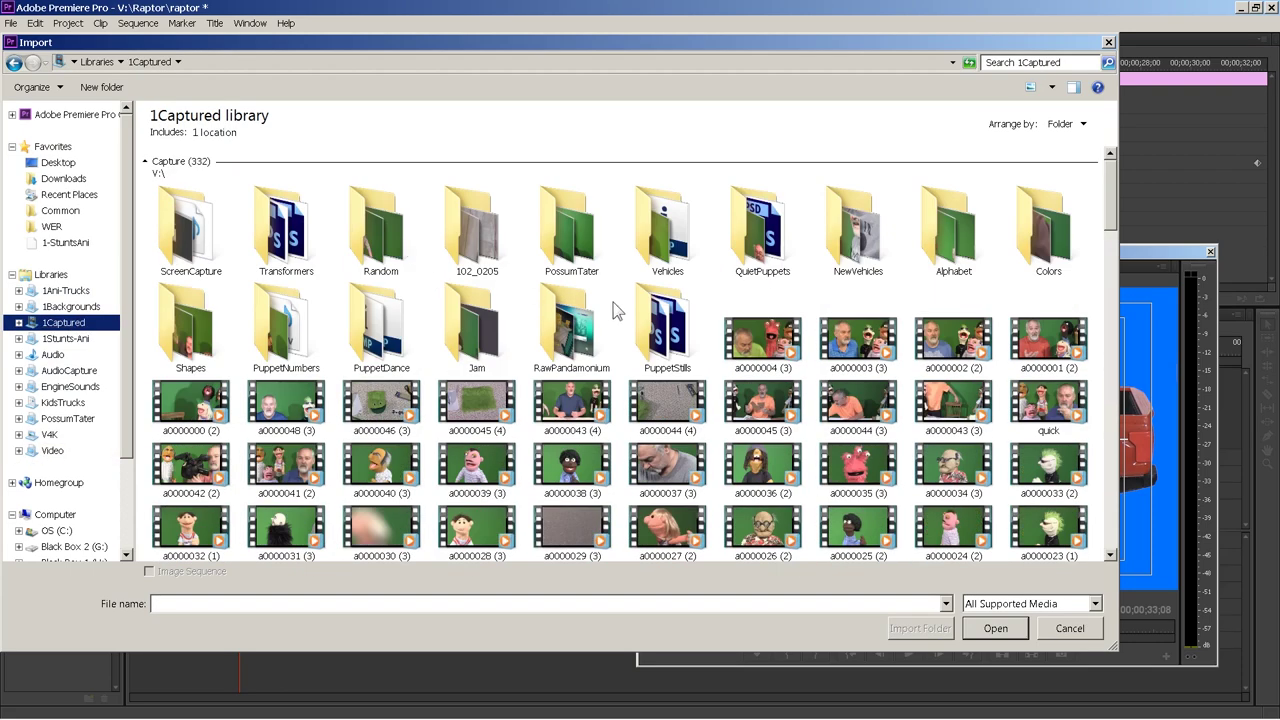
{"action": "double_click", "coordinate": [667, 332]}
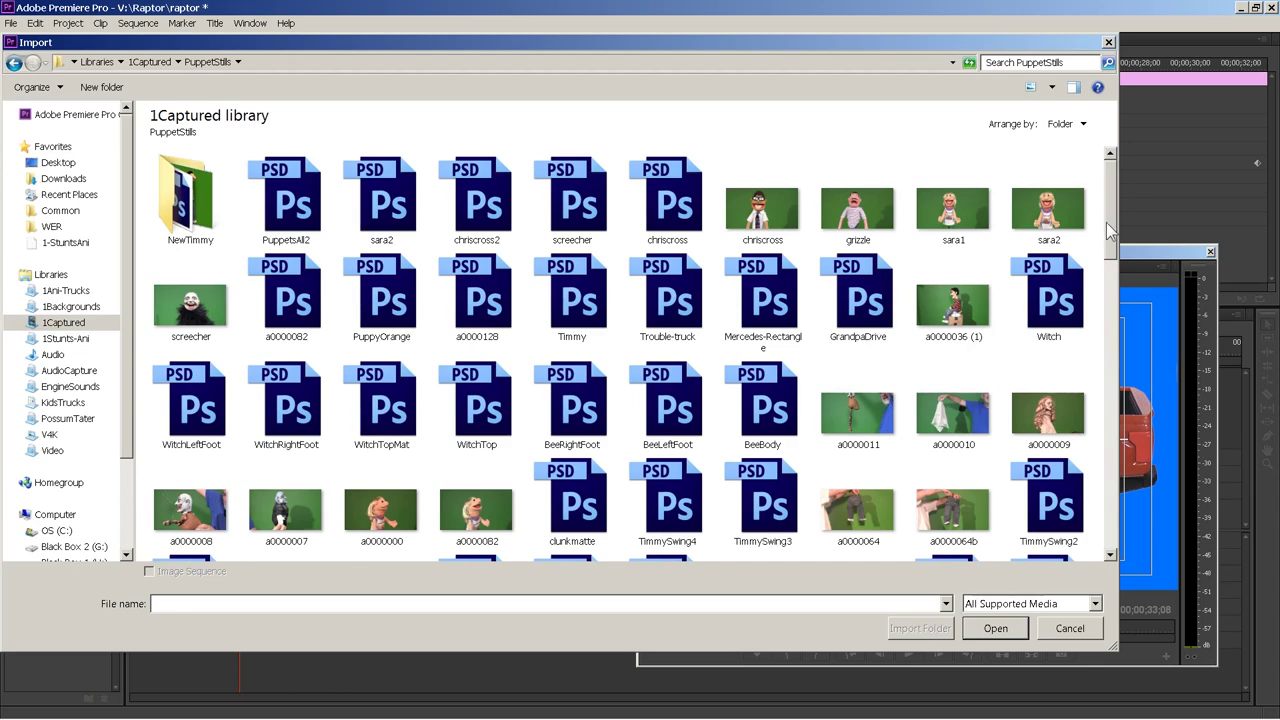
{"action": "scroll", "coordinate": [1104, 256], "scroll_direction": "down", "scroll_amount": 5}
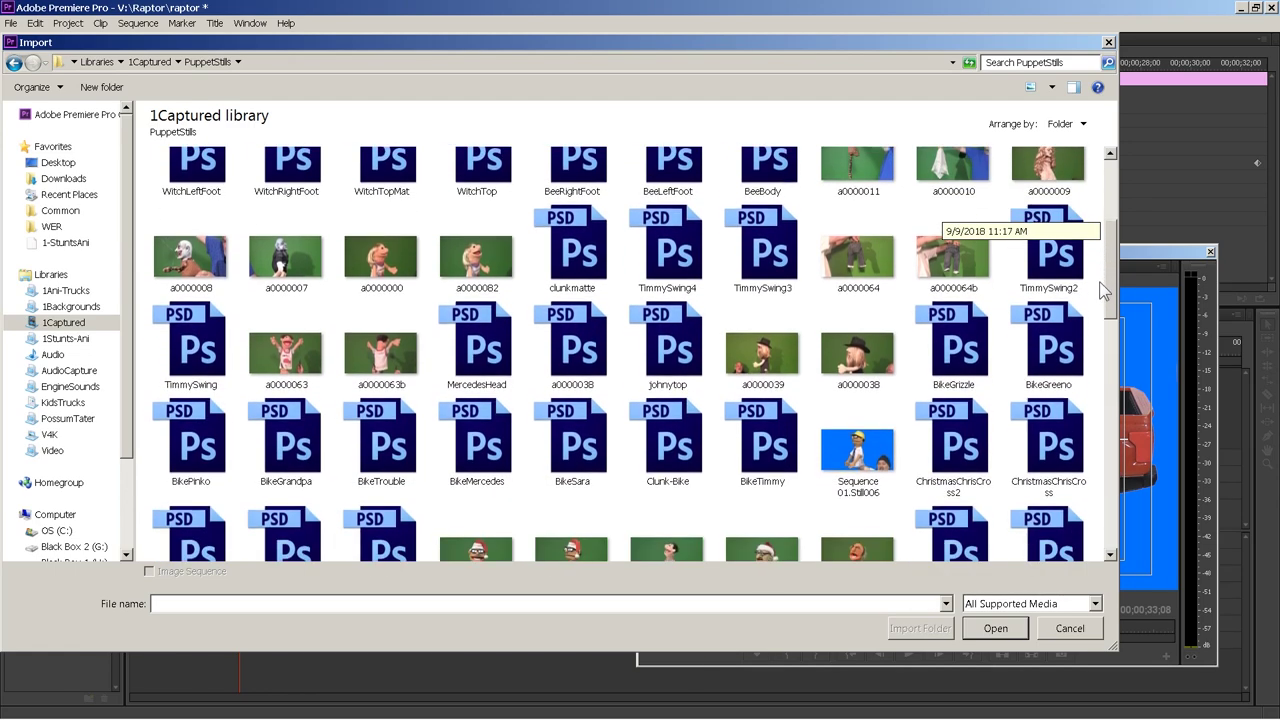
{"action": "scroll", "coordinate": [1102, 290], "scroll_direction": "down", "scroll_amount": 3}
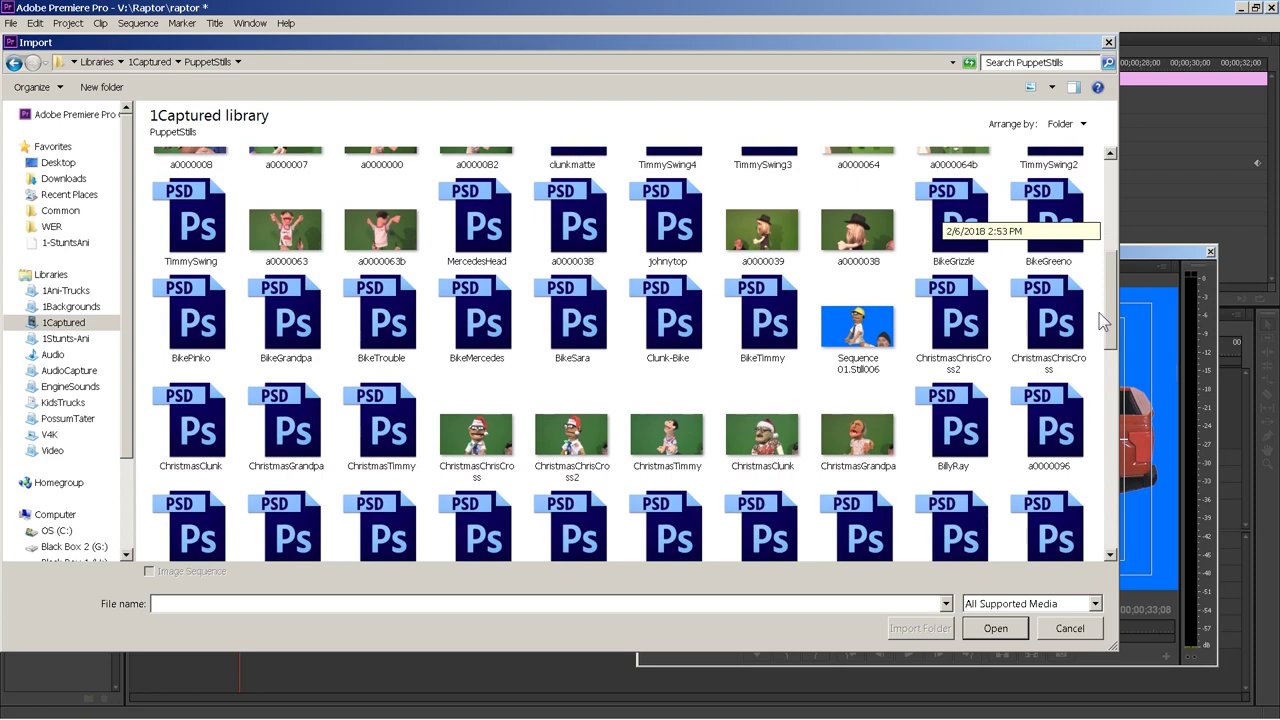
{"action": "left_click_drag", "start_coordinate": [1101, 320], "coordinate": [1103, 366]}
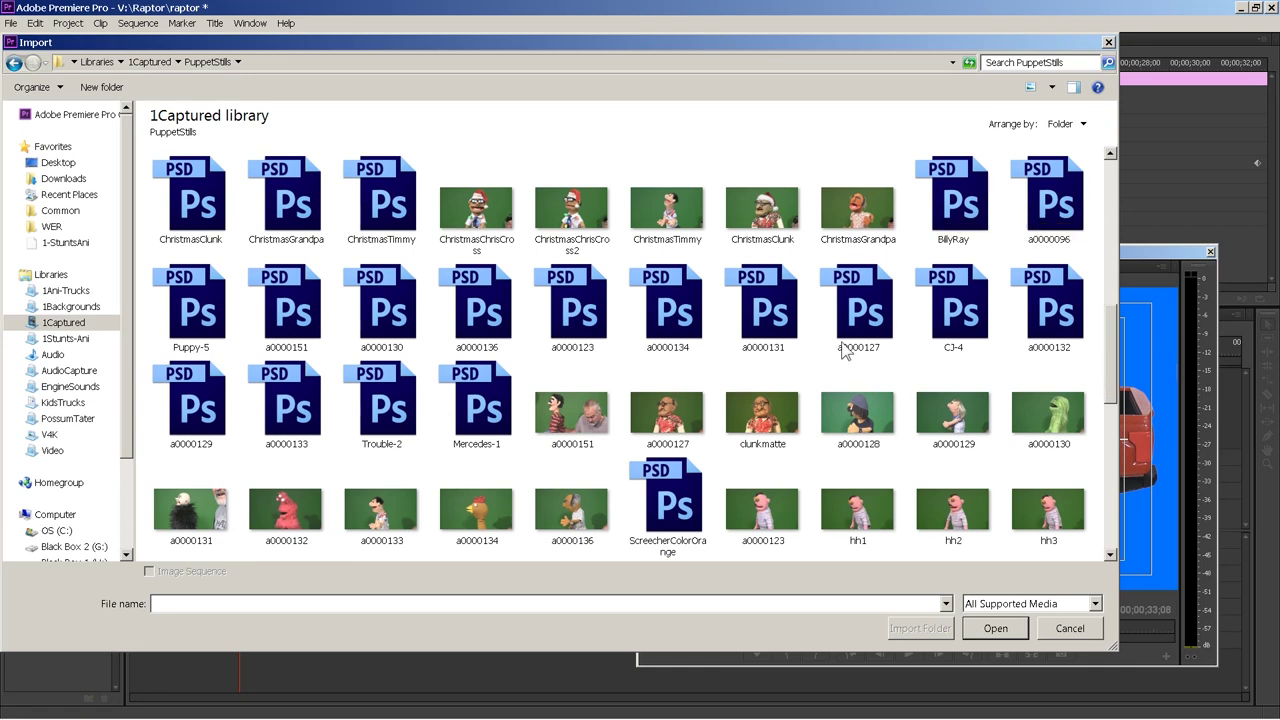
{"action": "left_click", "coordinate": [862, 316]}
{"action": "double_click", "coordinate": [862, 316]}
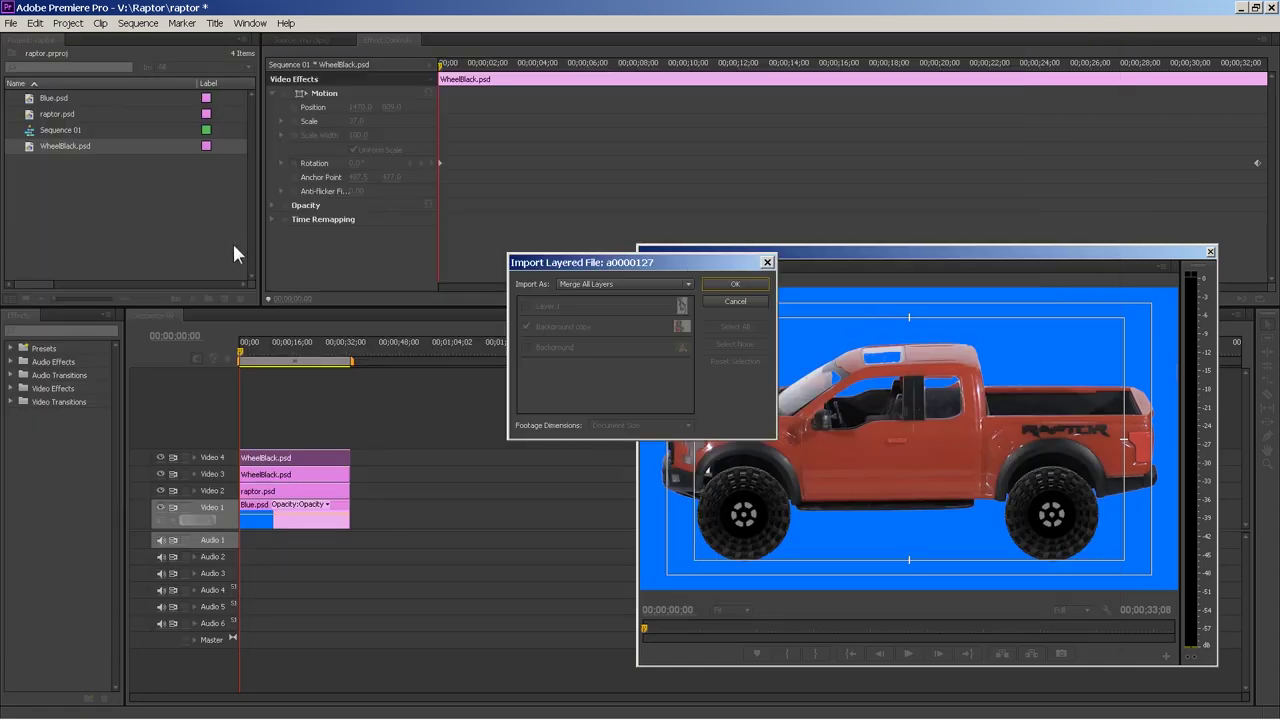
{"action": "left_click", "coordinate": [731, 285]}
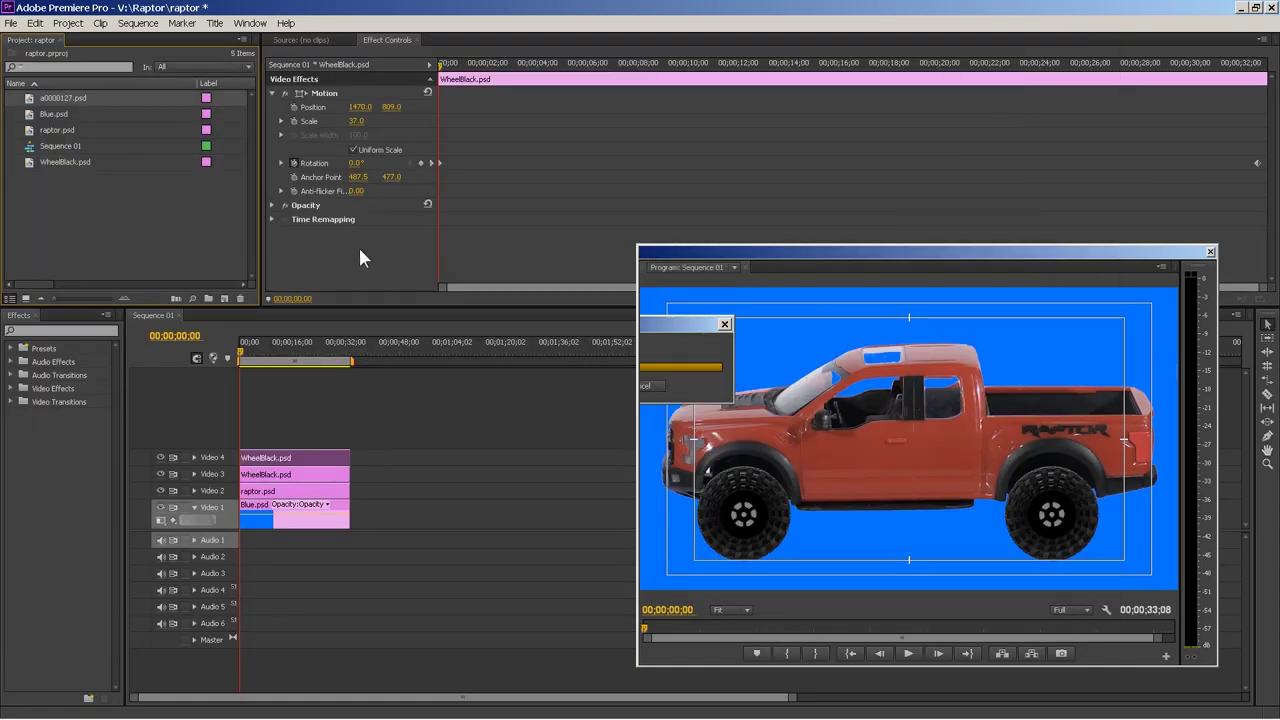
Place a0000127.psd on Video 5 above the wheels, set its scale to 19 and its position to 813, 417 in the driver's window.
{"action": "left_click_drag", "start_coordinate": [29, 97], "coordinate": [351, 440]}
{"action": "left_click_drag", "start_coordinate": [316, 350], "coordinate": [303, 352]}
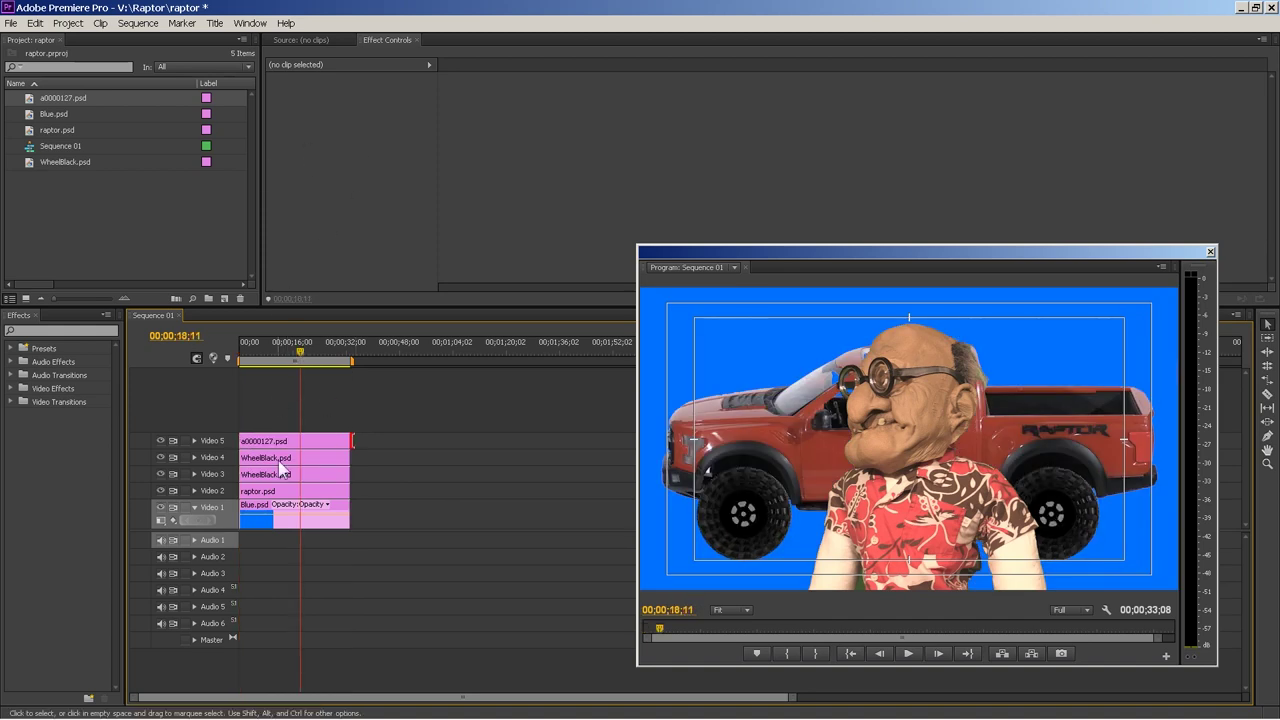
{"action": "left_click", "coordinate": [306, 441]}
{"action": "left_click", "coordinate": [272, 92]}
{"action": "left_click_drag", "start_coordinate": [357, 121], "coordinate": [279, 121]}
{"action": "left_click_drag", "start_coordinate": [358, 107], "coordinate": [387, 107]}
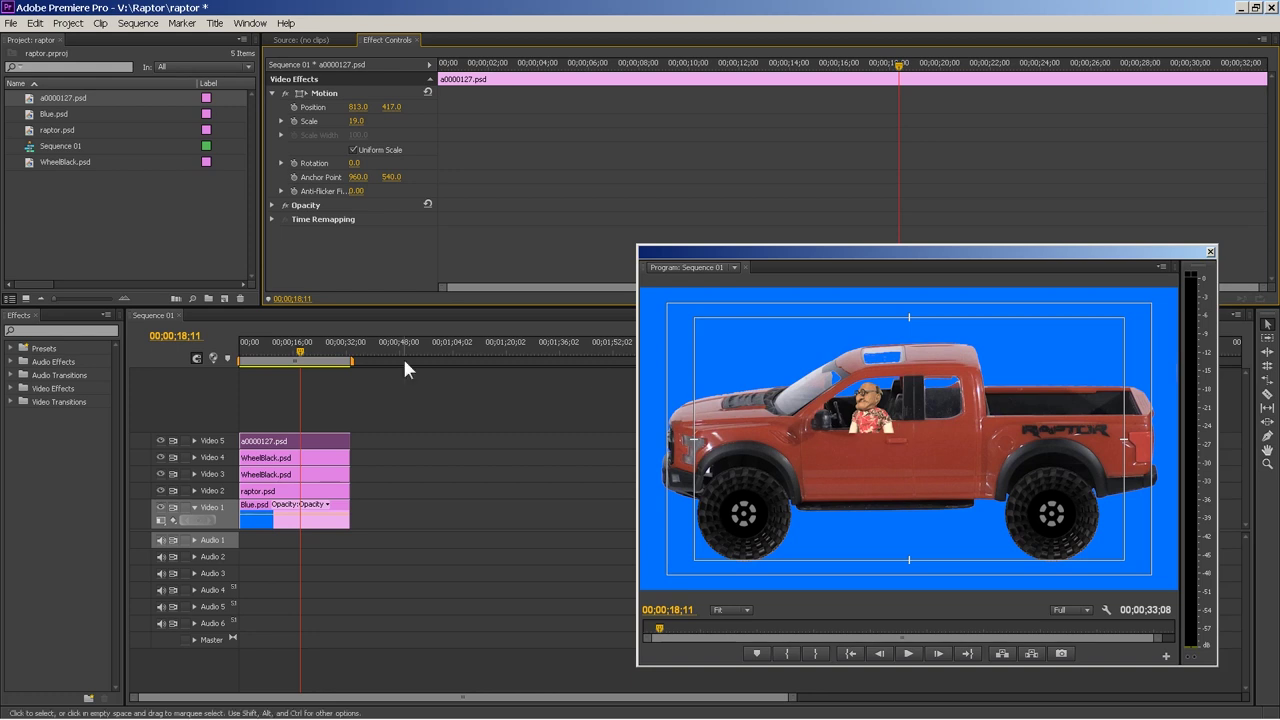
Apply the Crop effect to the puppet clip on Video 5 and crop its bottom by 21.4%.
{"action": "left_click", "coordinate": [12, 390]}
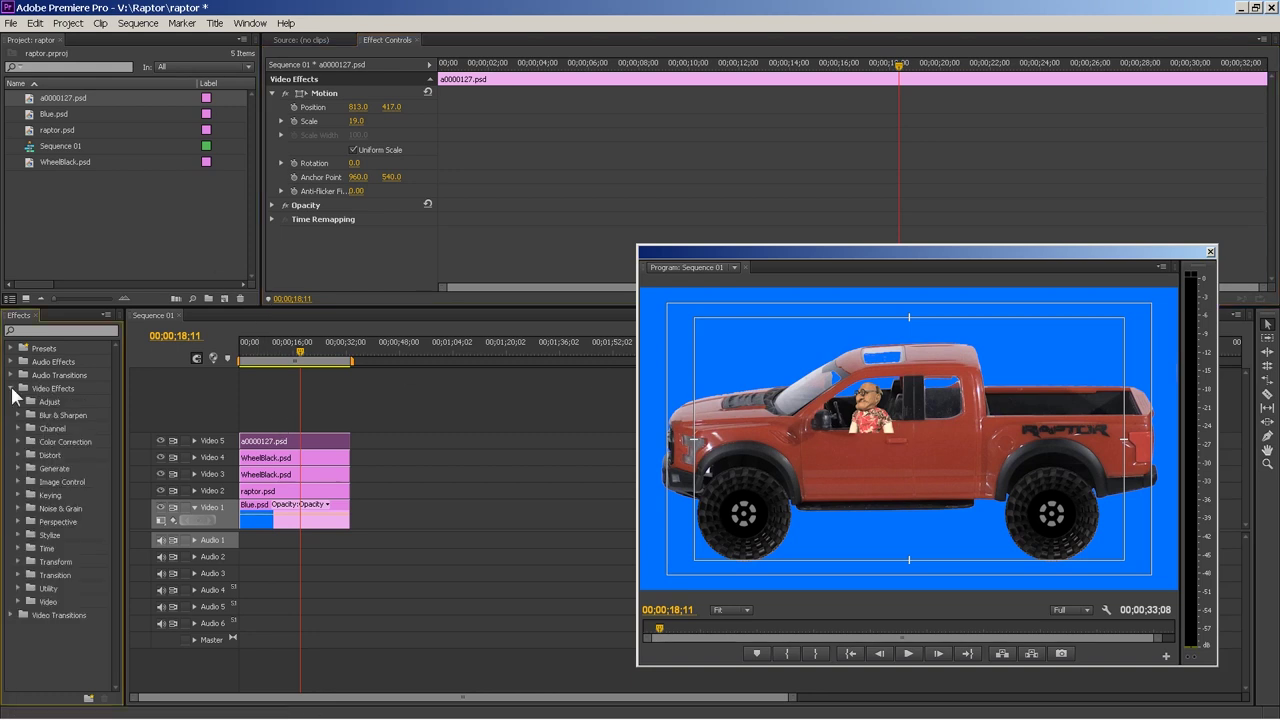
{"action": "left_click", "coordinate": [19, 562]}
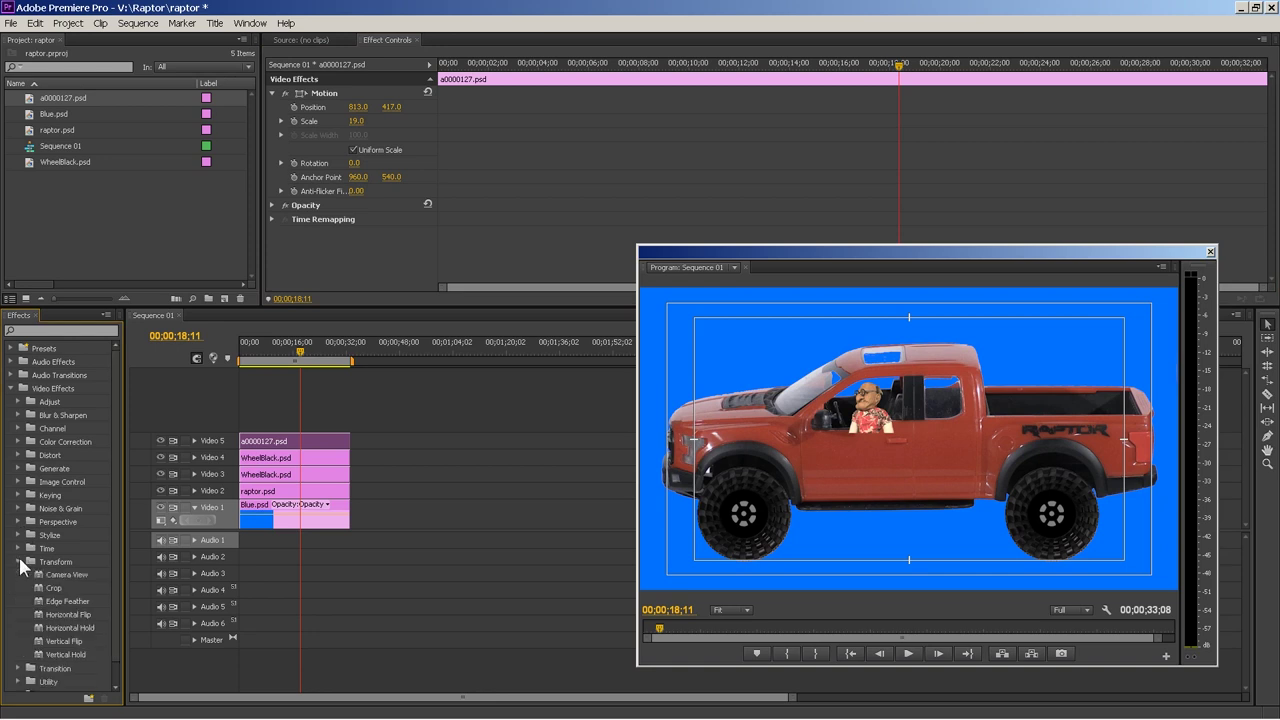
{"action": "left_click", "coordinate": [38, 585]}
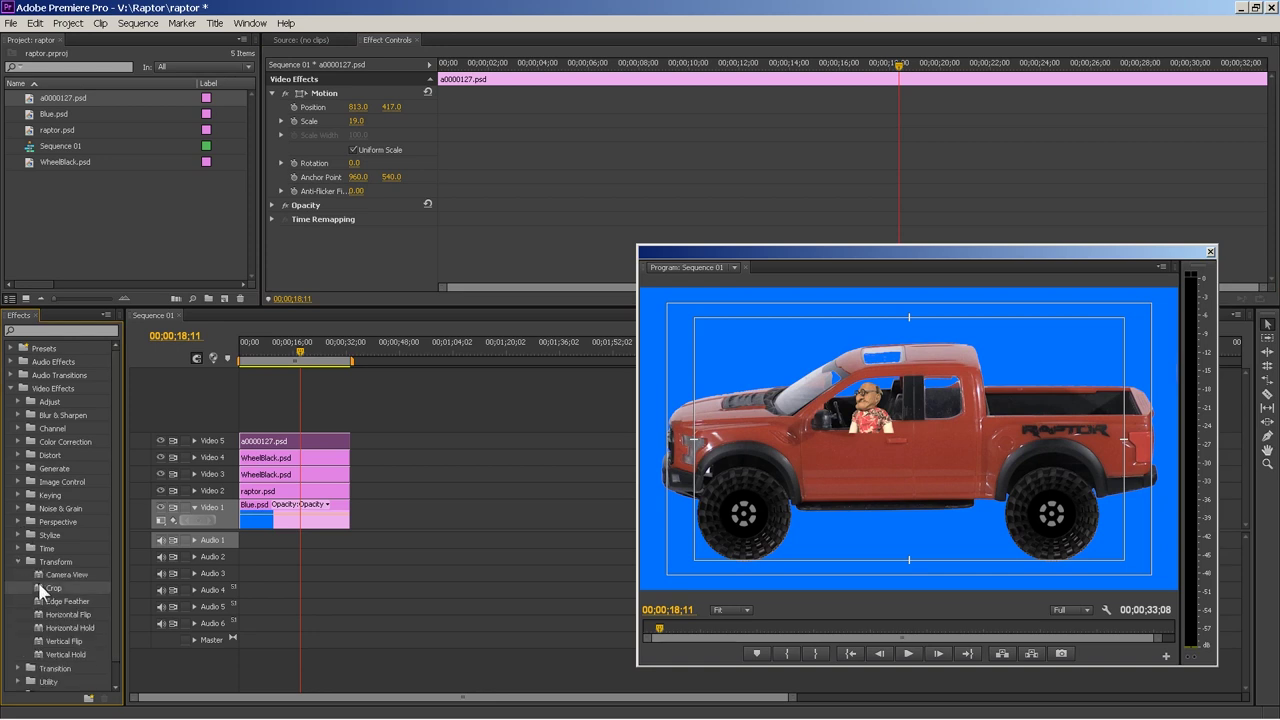
{"action": "left_click_drag", "start_coordinate": [38, 584], "coordinate": [270, 441]}
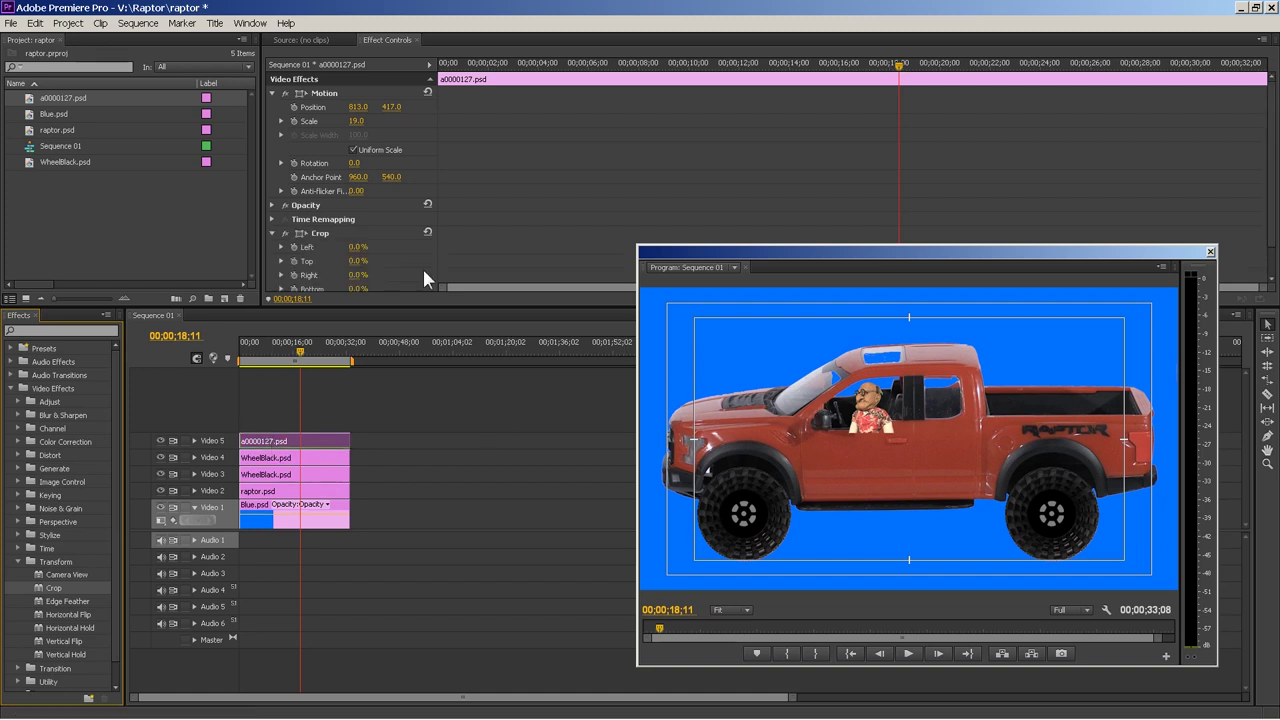
{"action": "left_click", "coordinate": [360, 233]}
{"action": "left_click_drag", "start_coordinate": [870, 437], "coordinate": [870, 420]}
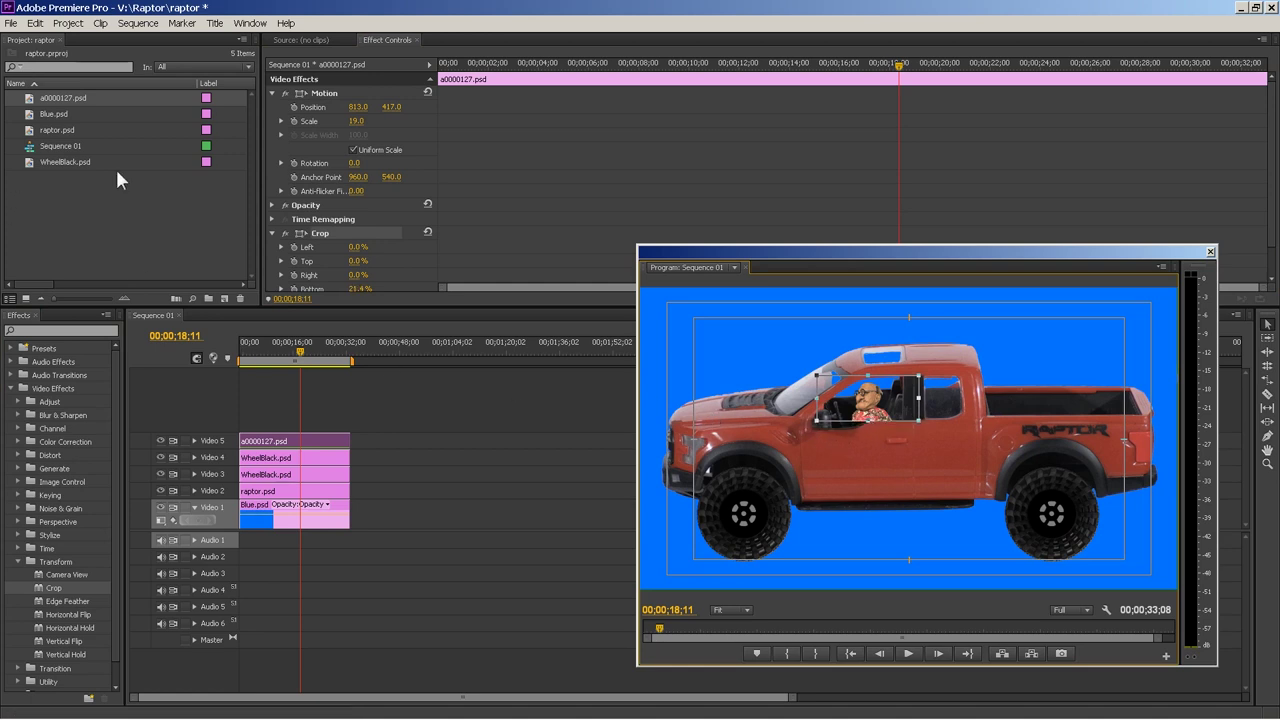
Set the puppet clip's rotation to -7.0° and its bottom crop to 16.5% so it fits the window edge.
{"action": "left_click_drag", "start_coordinate": [354, 163], "coordinate": [347, 163]}
{"action": "left_click_drag", "start_coordinate": [870, 418], "coordinate": [873, 426]}
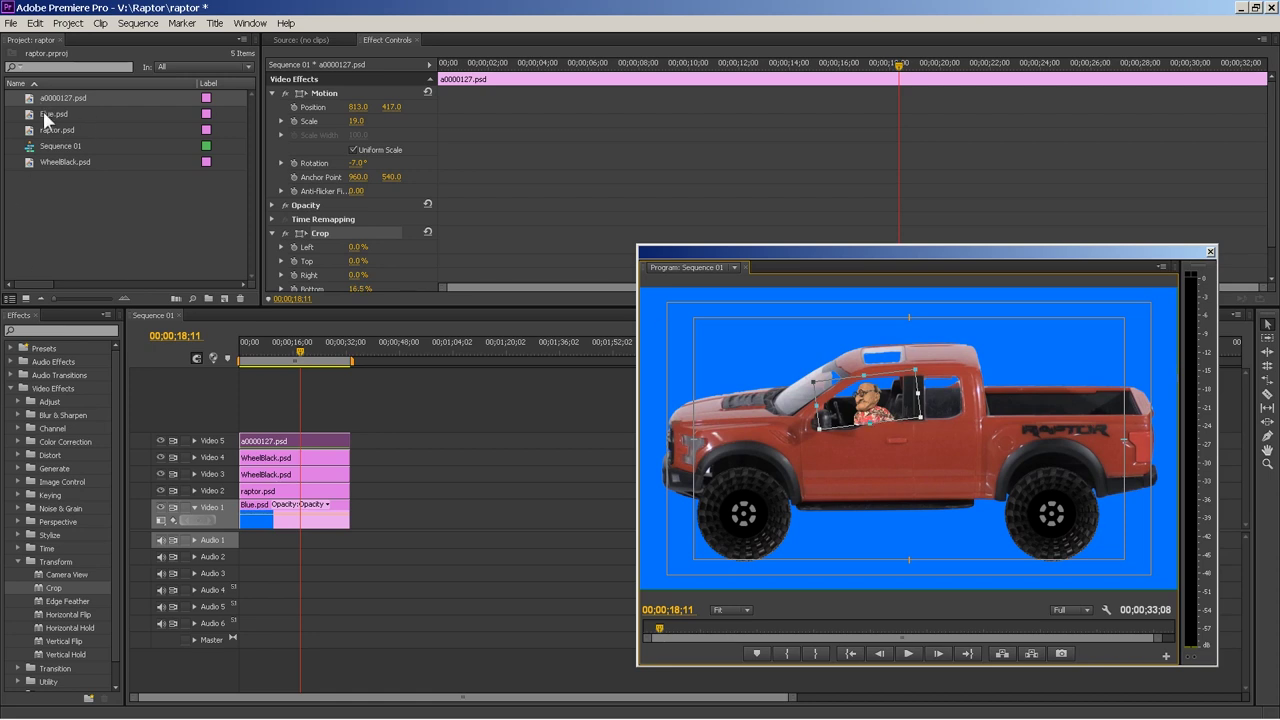
{"action": "left_click", "coordinate": [296, 355]}
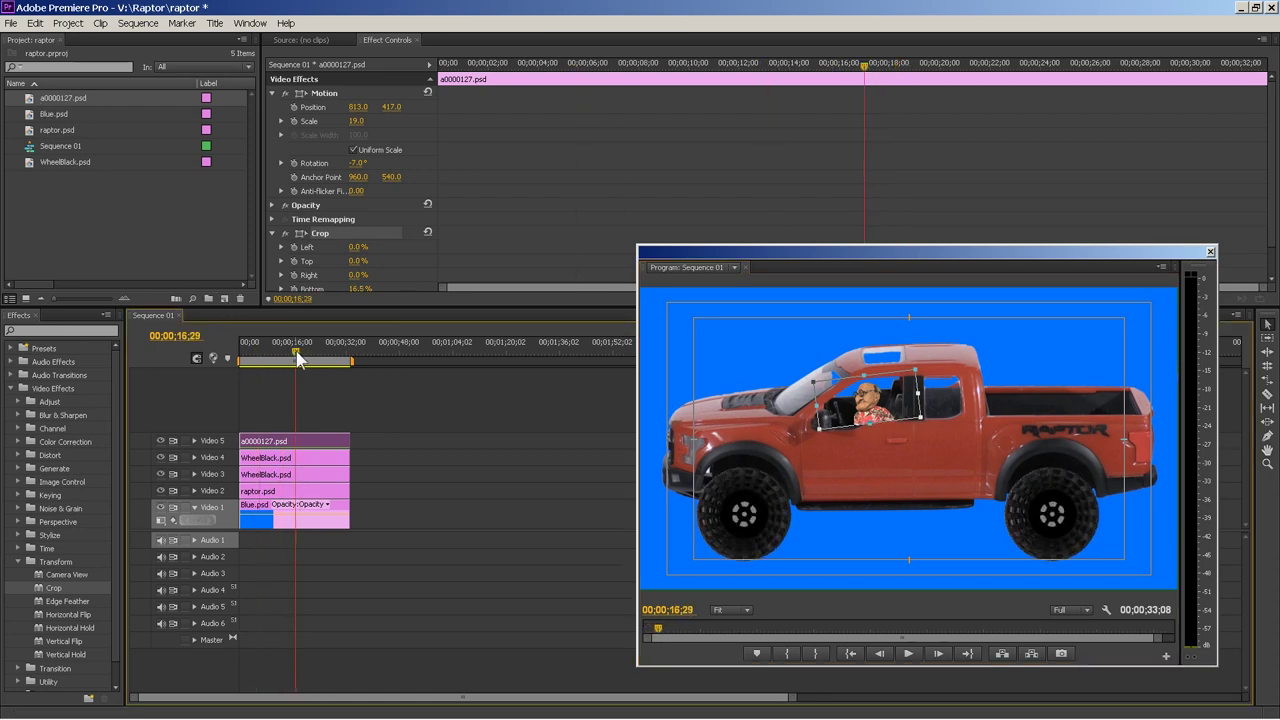
{"action": "left_click", "coordinate": [351, 93]}
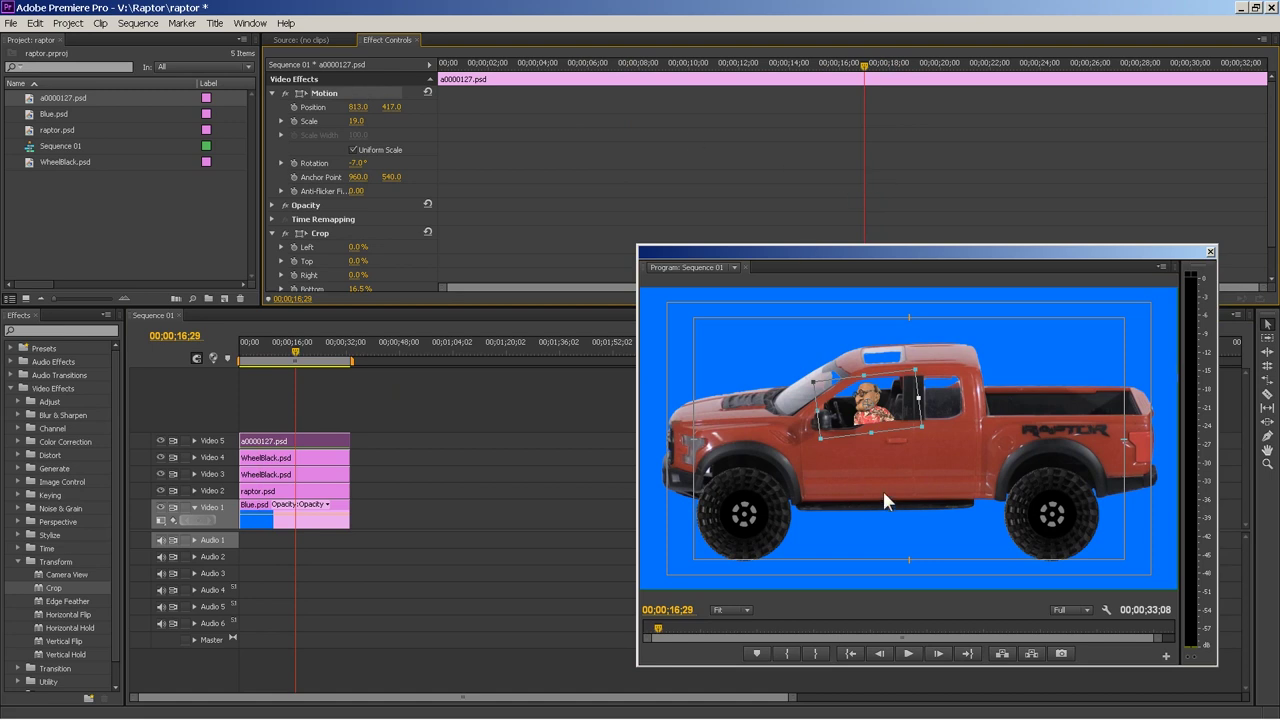
{"action": "left_click", "coordinate": [385, 218]}
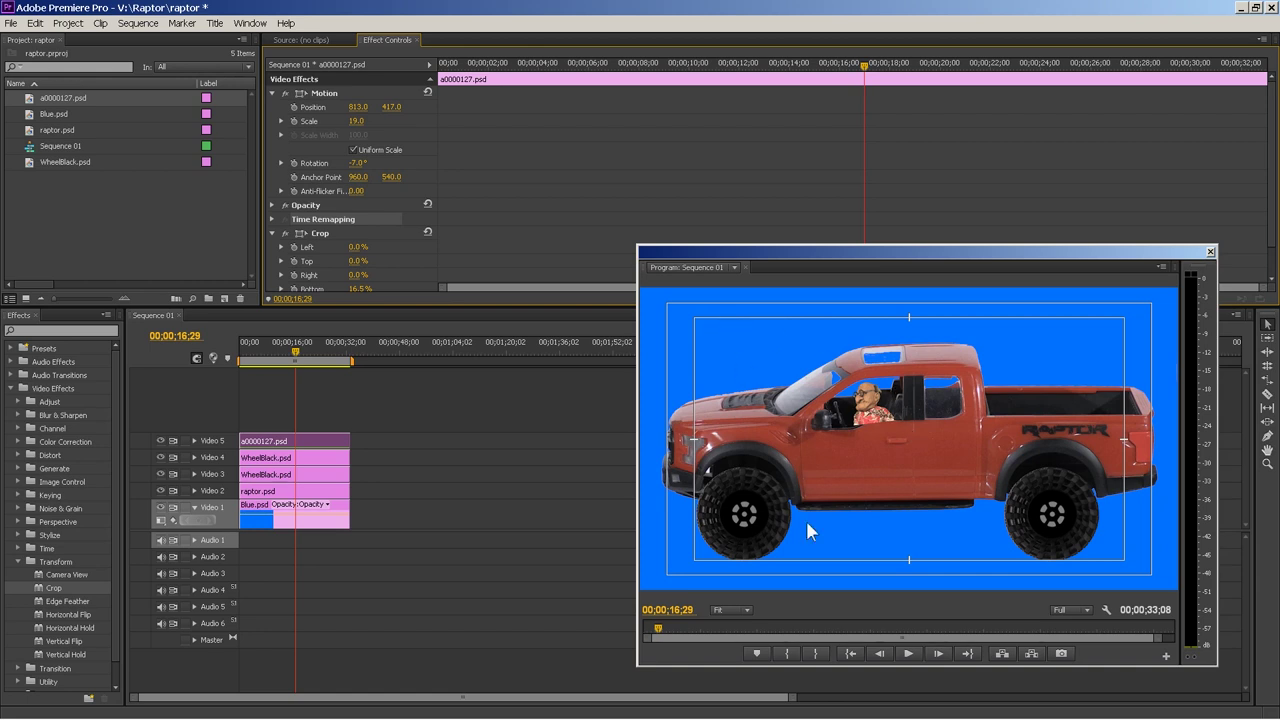
Play the sequence from 00;00;16;29 to check the puppet driver and return the playhead to the start.
{"action": "left_click", "coordinate": [908, 653]}
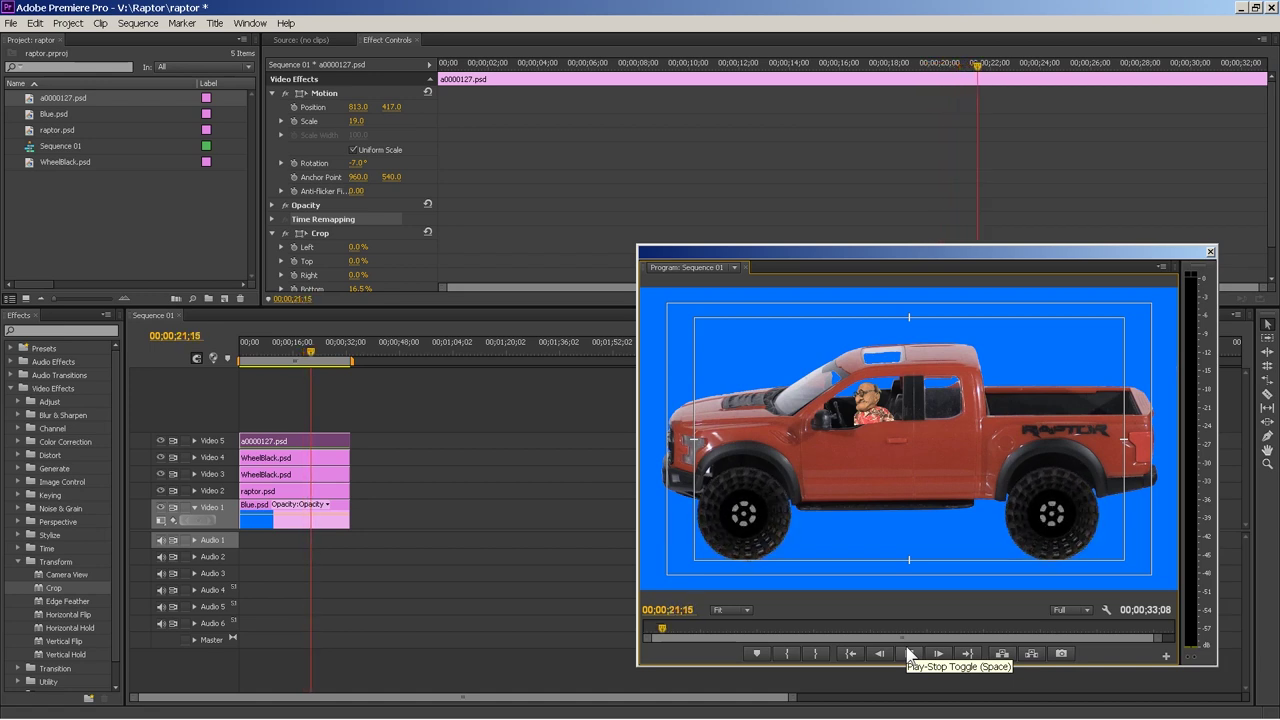
{"action": "left_click", "coordinate": [908, 653]}
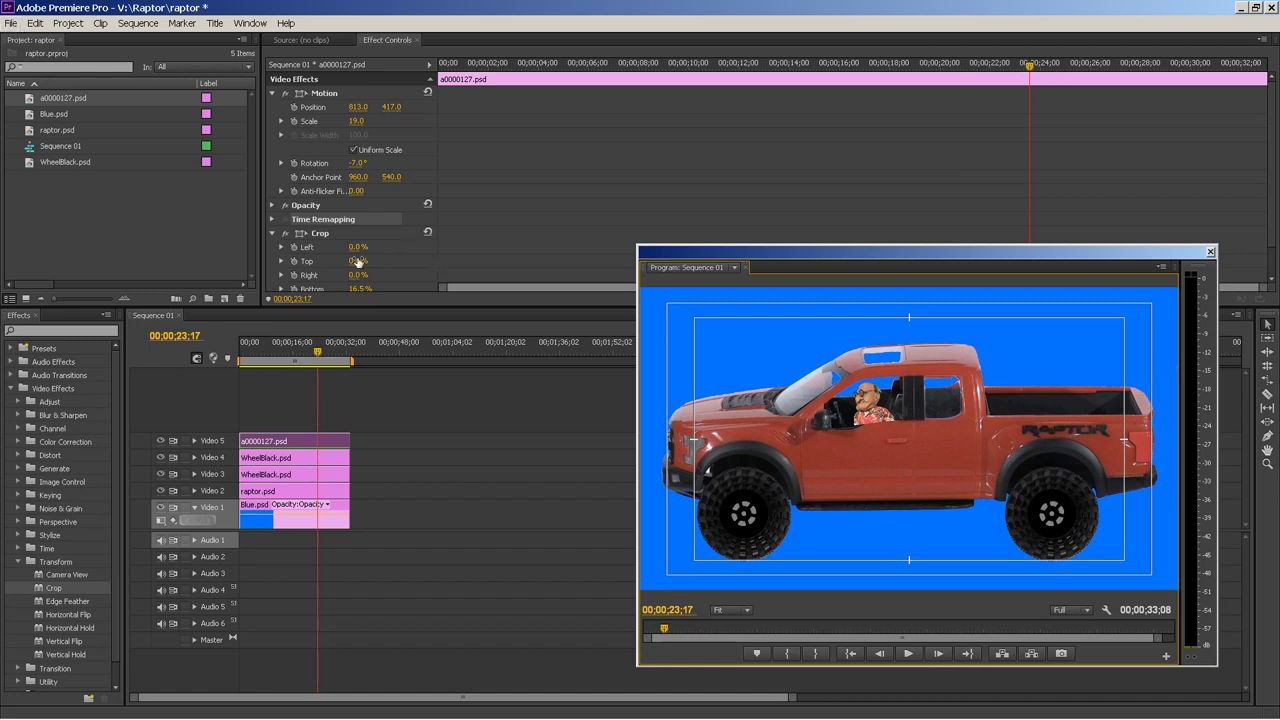
{"action": "left_click_drag", "start_coordinate": [278, 352], "coordinate": [239, 361]}
Set up a media export of the sequence in H.264 format with the HD 1080p 29.97 preset.
{"action": "left_click", "coordinate": [11, 22]}
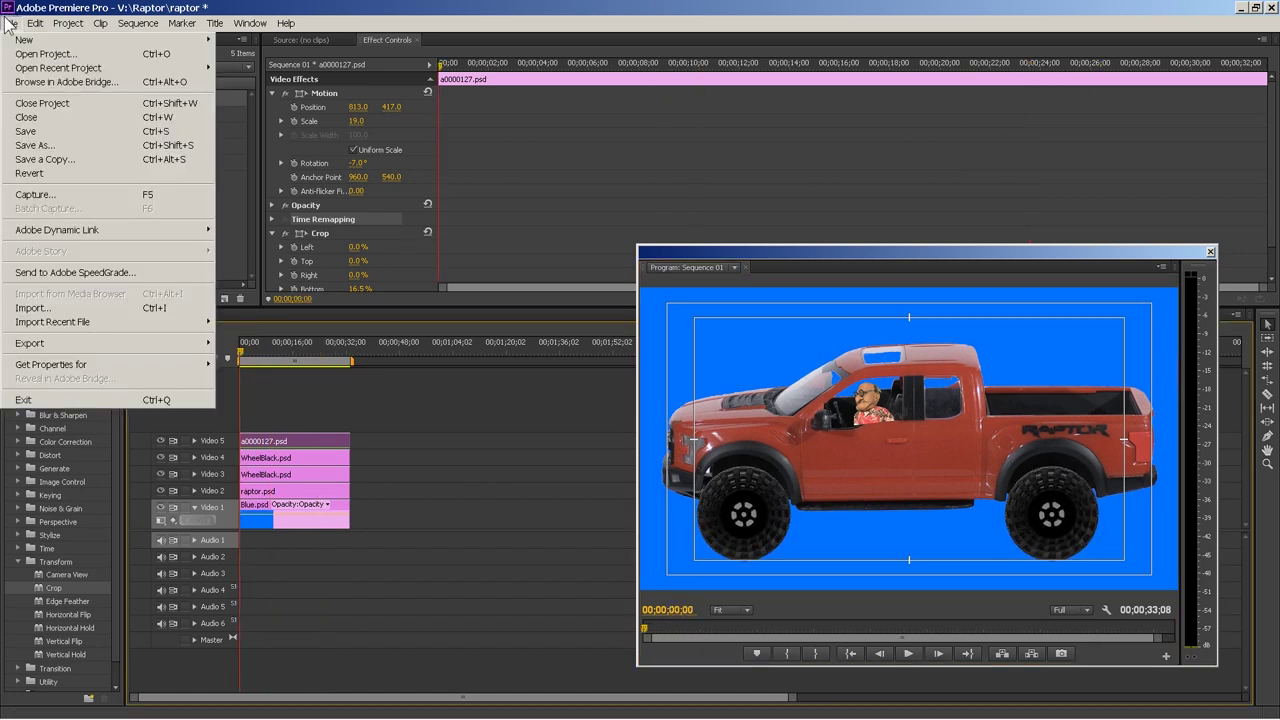
{"action": "mouse_move", "coordinate": [121, 347]}
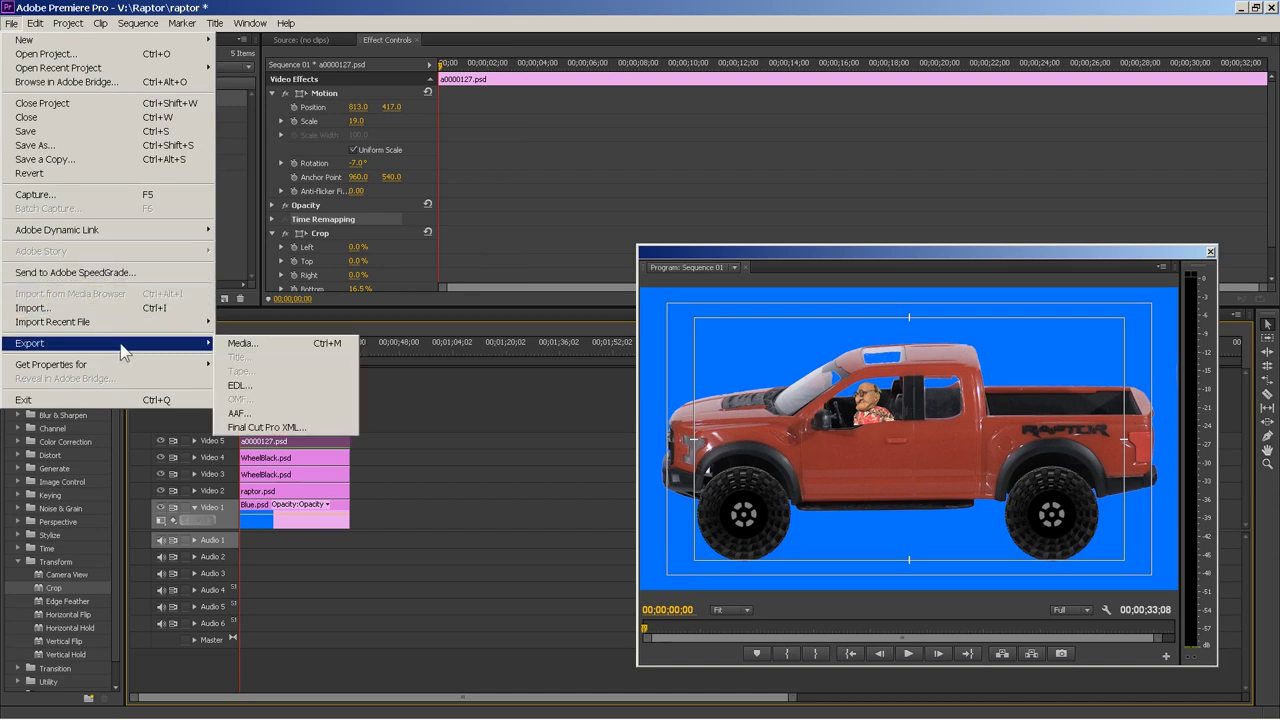
{"action": "left_click", "coordinate": [255, 345]}
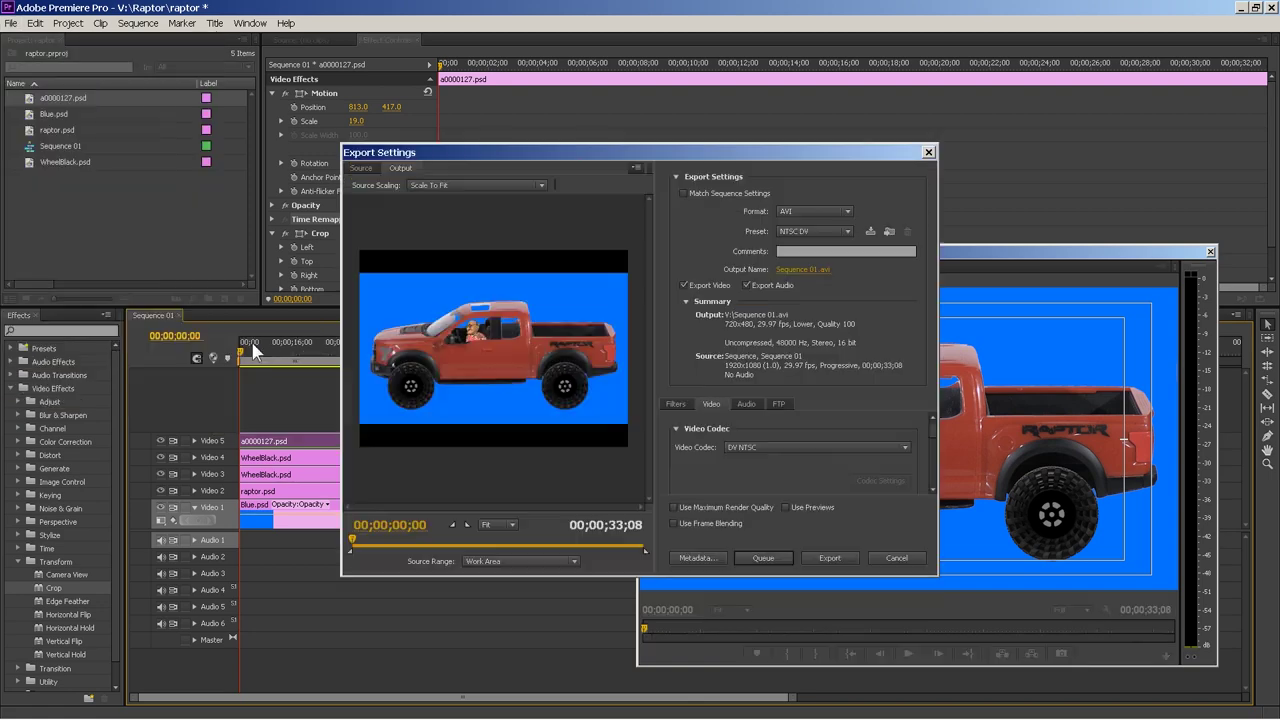
{"action": "left_click", "coordinate": [822, 205]}
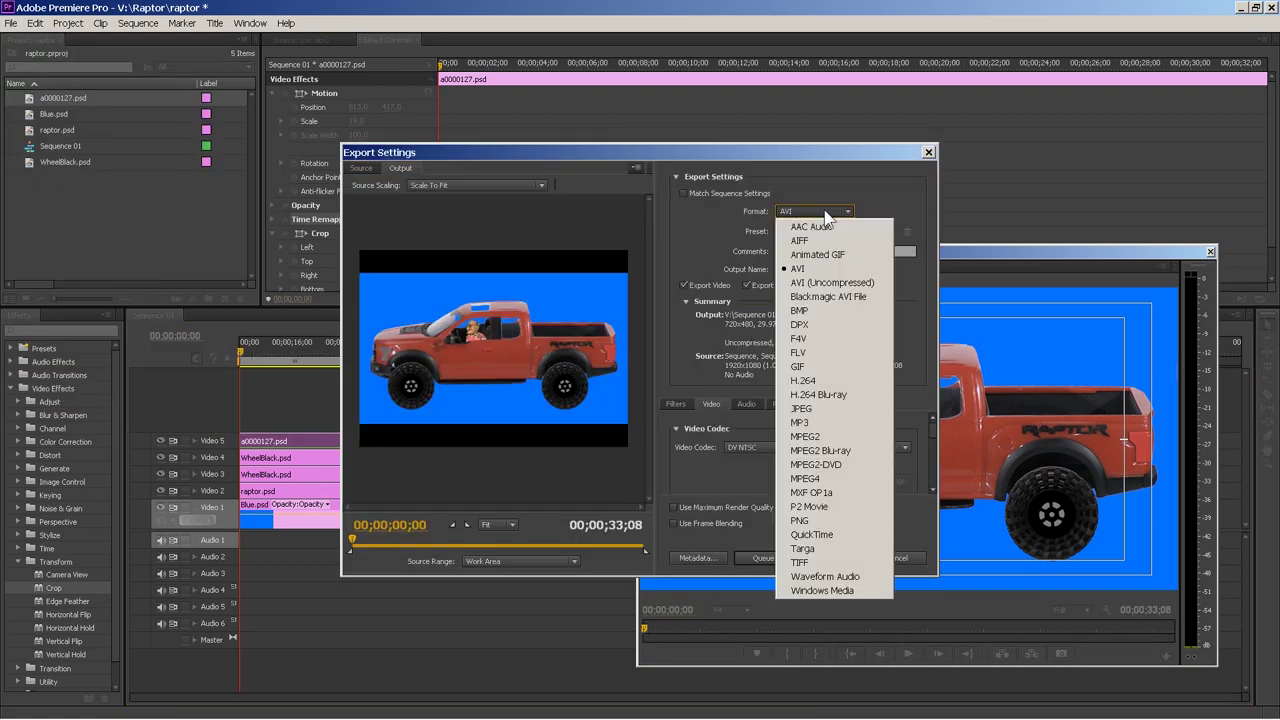
{"action": "left_click", "coordinate": [835, 383]}
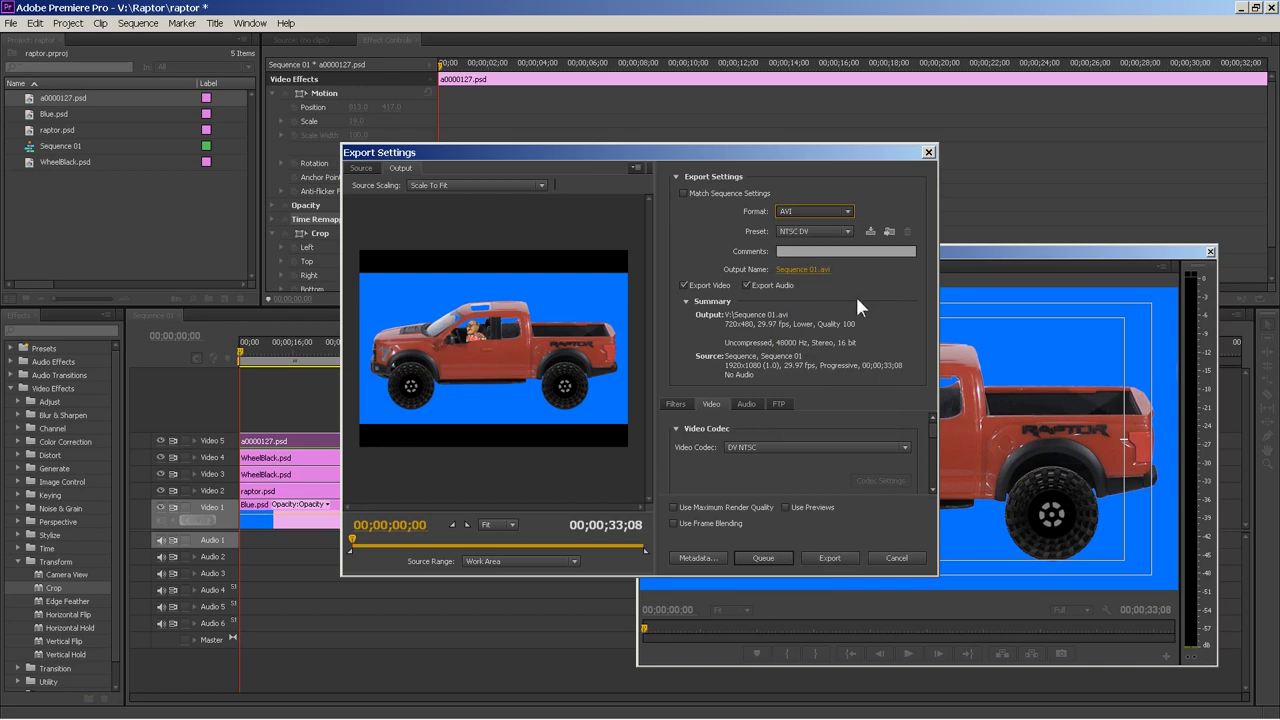
{"action": "left_click", "coordinate": [845, 233]}
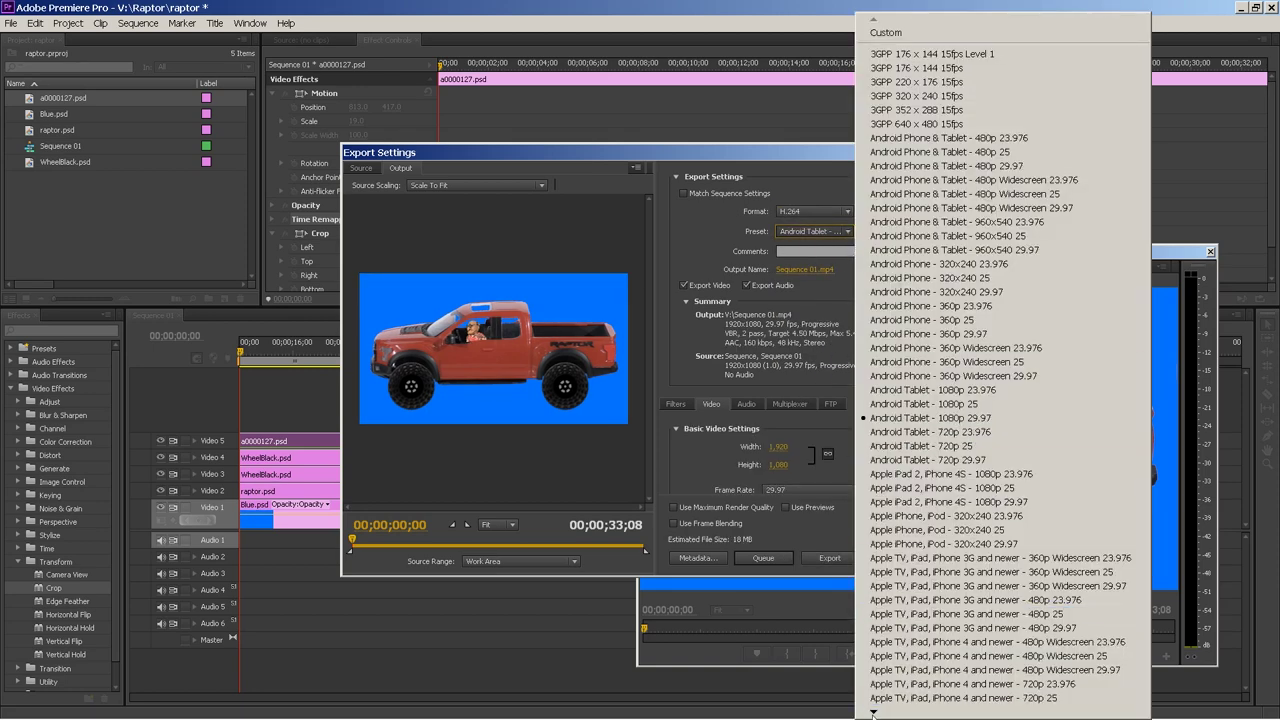
{"action": "mouse_move", "coordinate": [872, 713]}
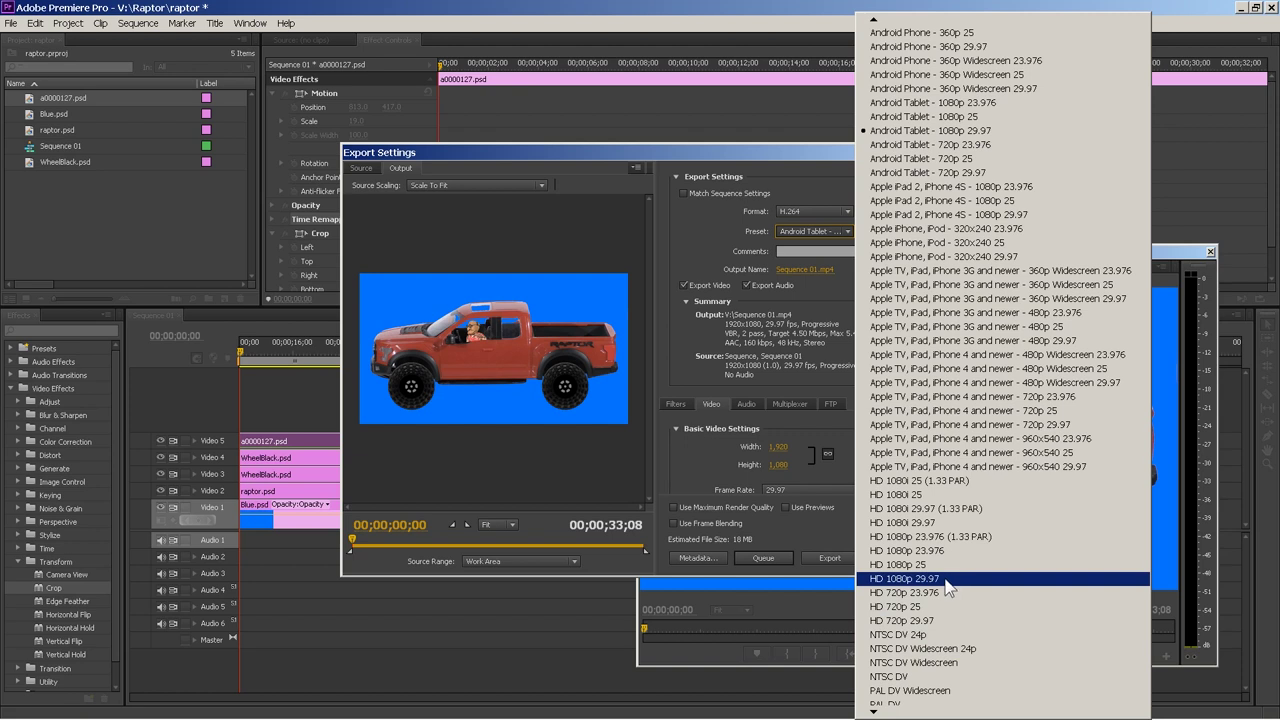
{"action": "left_click", "coordinate": [946, 580]}
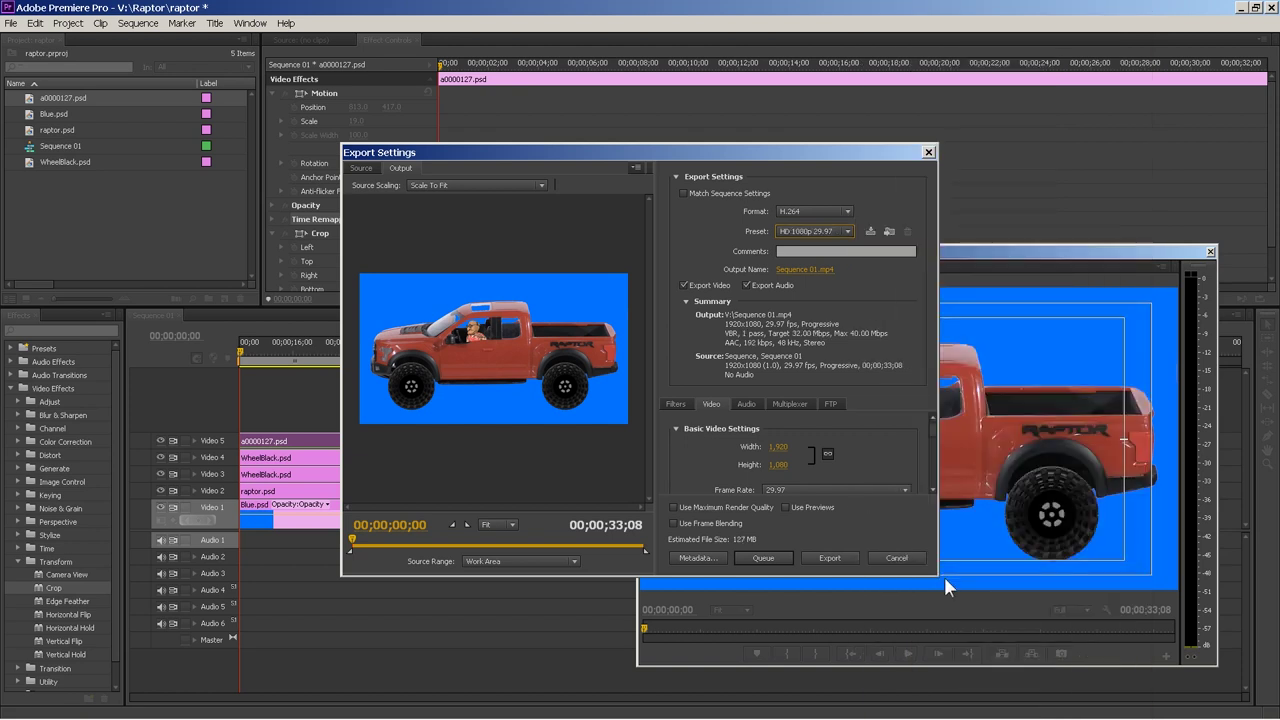
Export the video as Sequence 01 to the Raptor folder on the V: drive and select the exported file in Windows Explorer.
{"action": "left_click", "coordinate": [820, 272]}
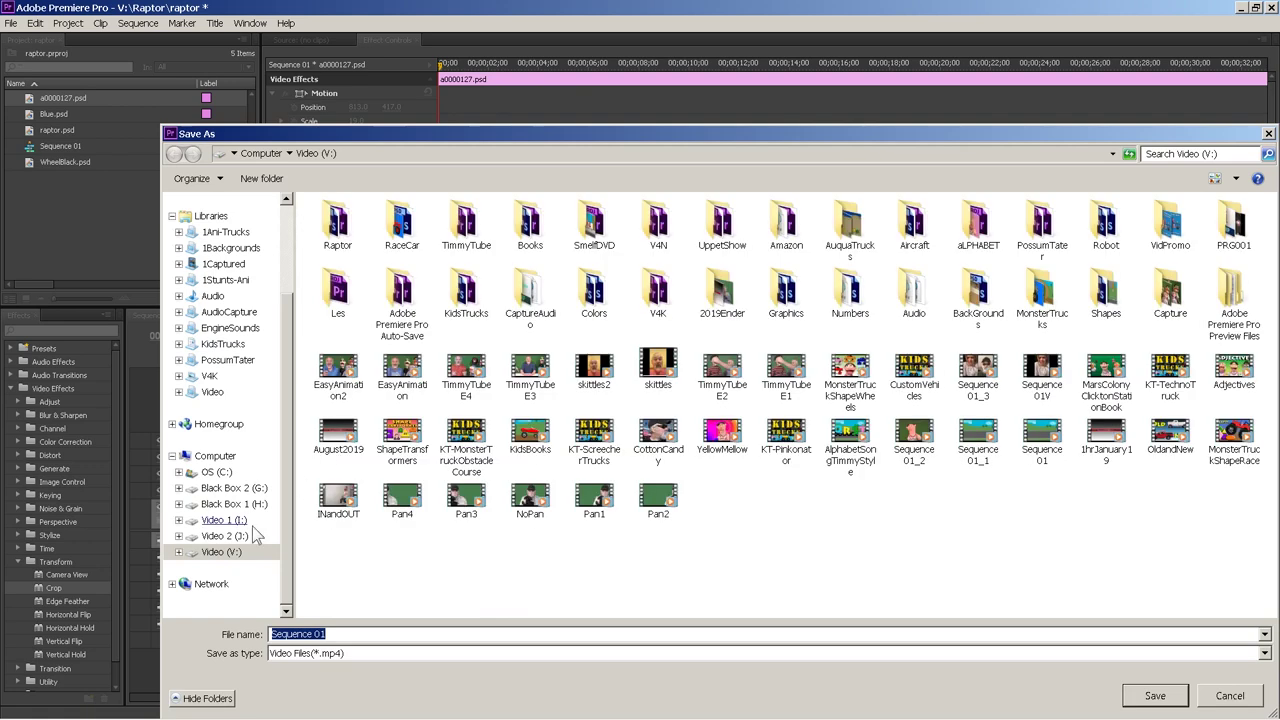
{"action": "double_click", "coordinate": [337, 232]}
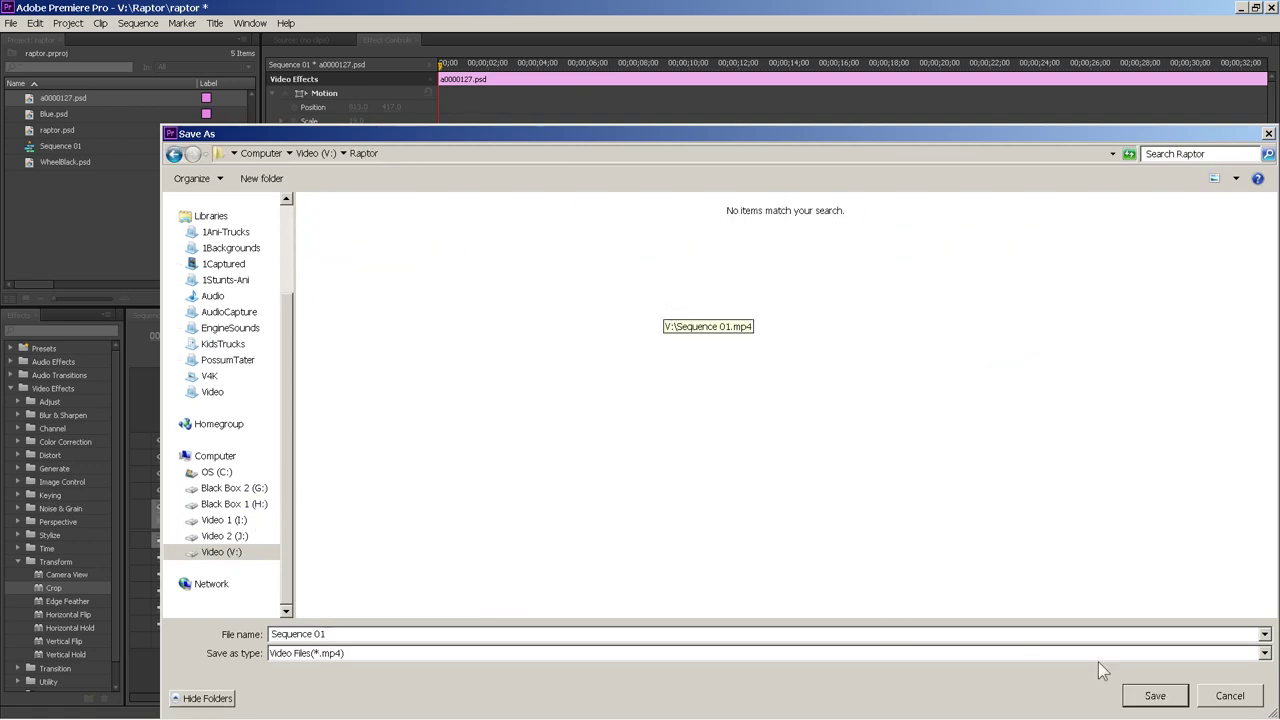
{"action": "left_click", "coordinate": [1160, 698]}
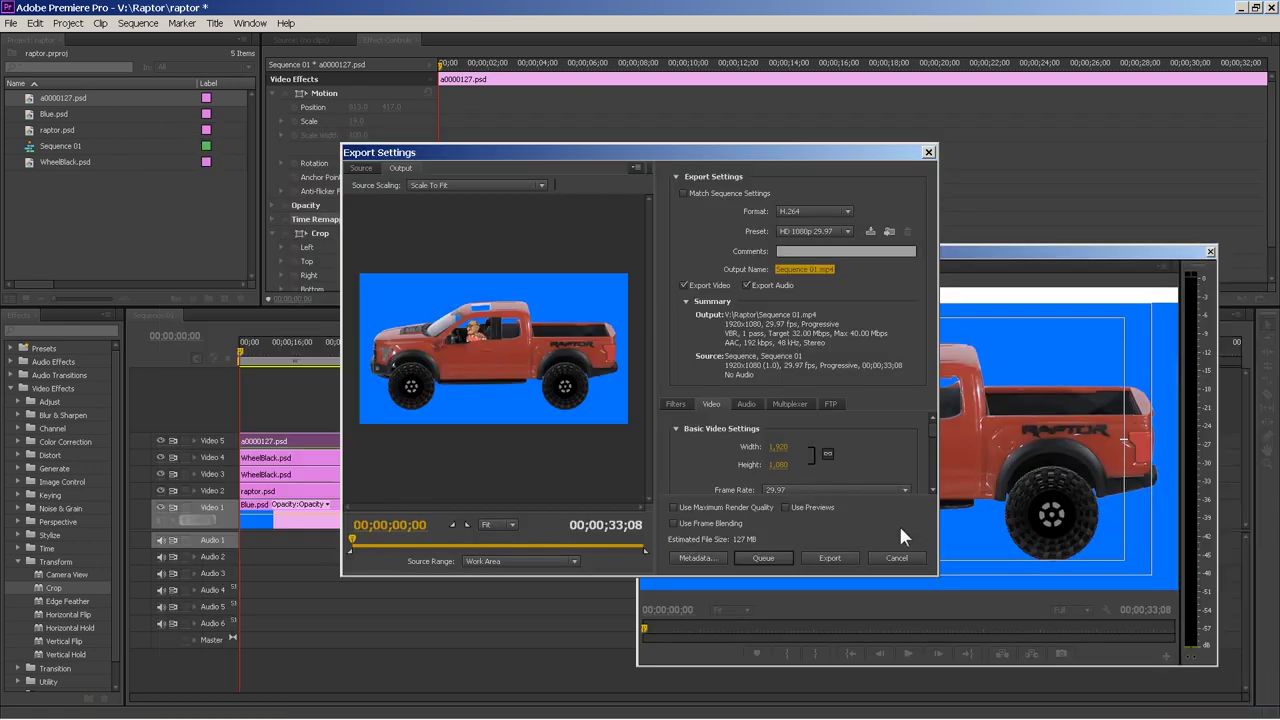
{"action": "left_click", "coordinate": [822, 559]}
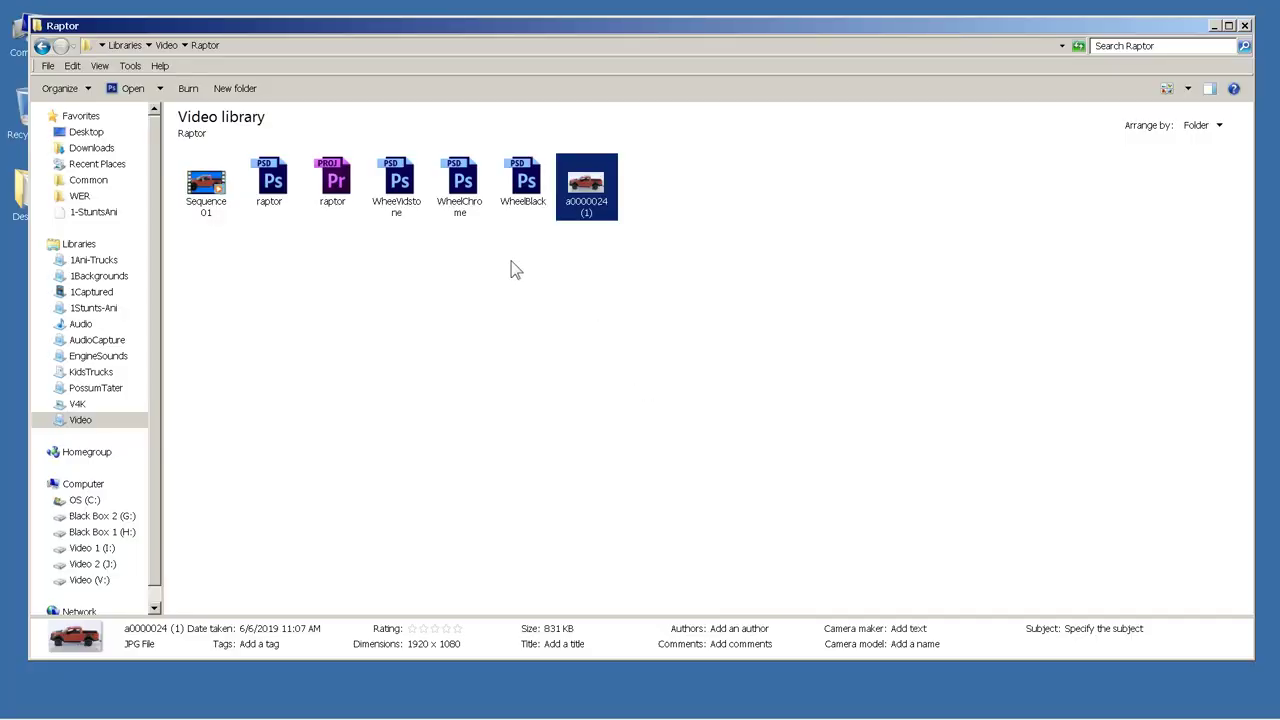
{"action": "left_click", "coordinate": [208, 193]}
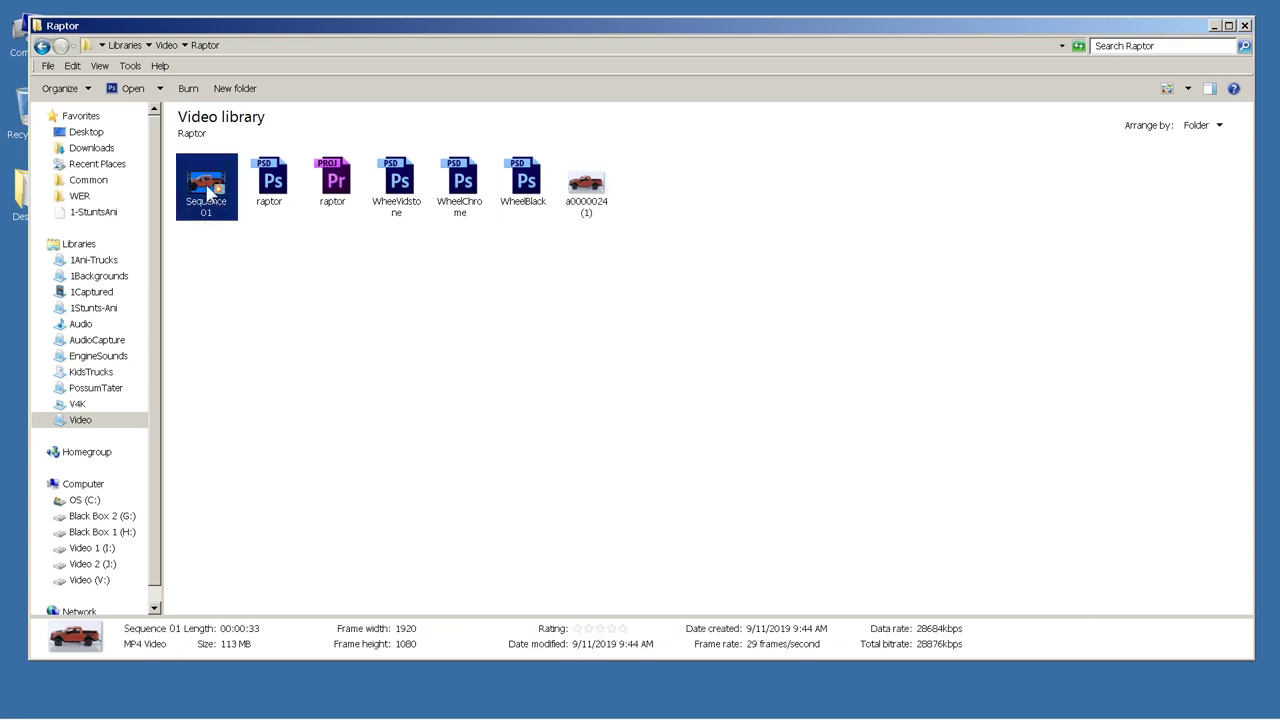
Play the exported Sequence 01 video in Windows Media Player to check it, and close the player.
{"action": "right_click", "coordinate": [208, 193]}
{"action": "left_click", "coordinate": [228, 199]}
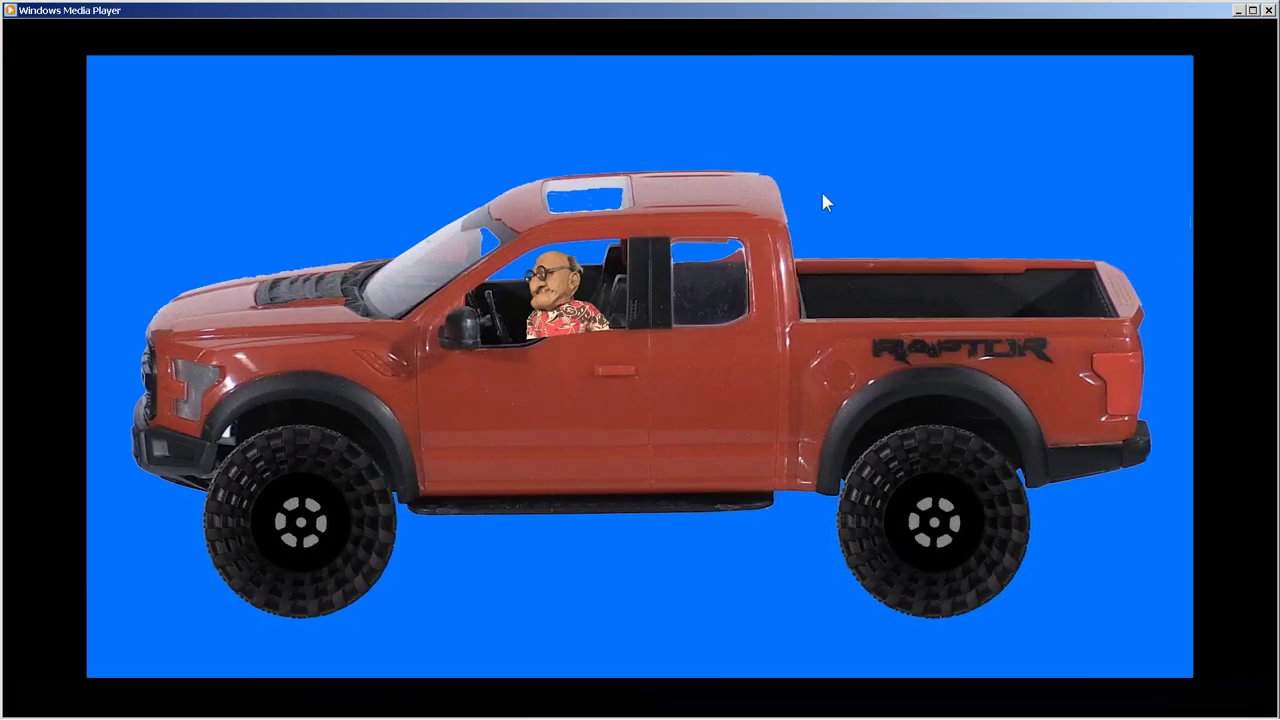
{"action": "left_click", "coordinate": [1268, 10]}
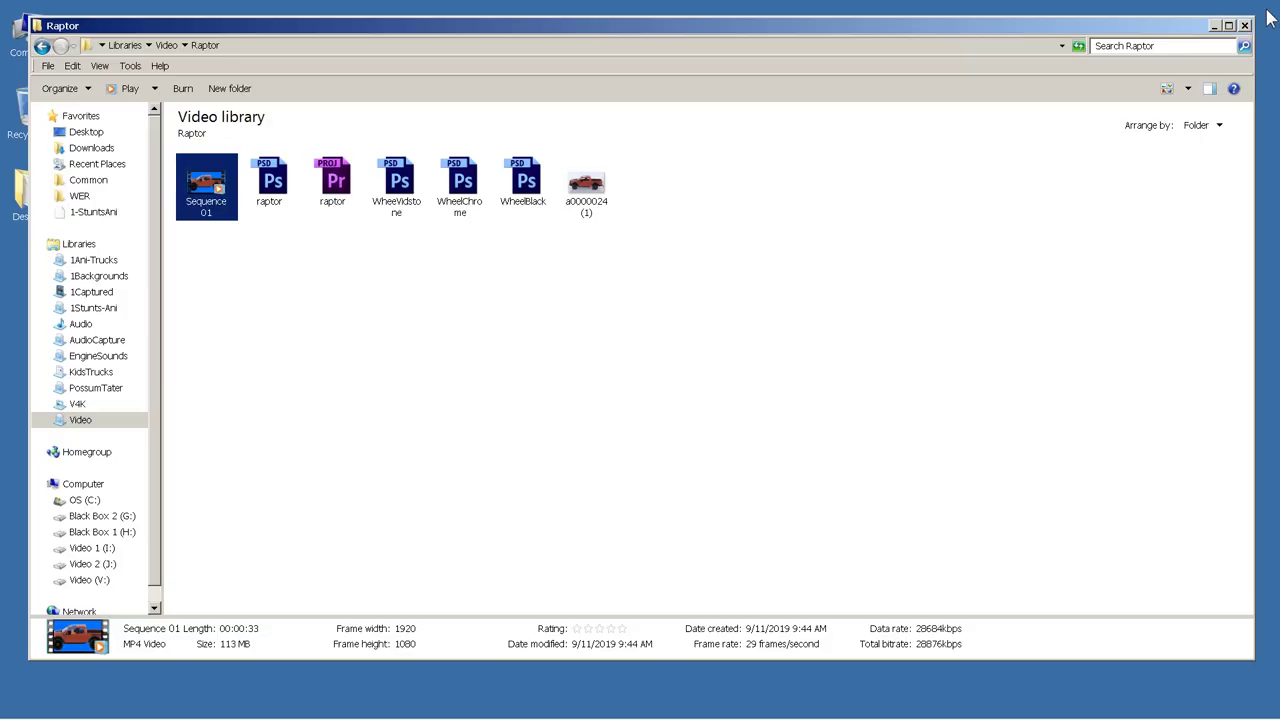
Switch to Premiere Pro and import the exported Sequence 01 video from the Raptor folder into the Untitled project.
{"action": "double_click", "coordinate": [338, 192]}
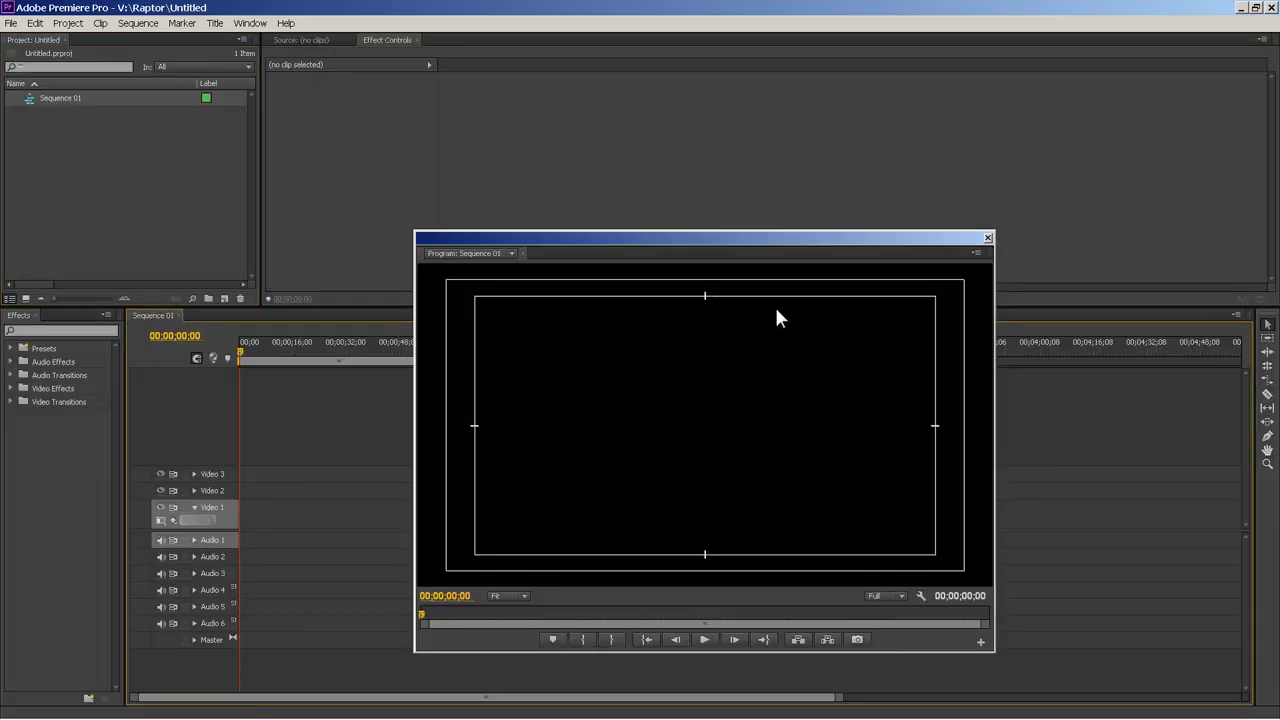
{"action": "left_click_drag", "start_coordinate": [707, 244], "coordinate": [926, 243]}
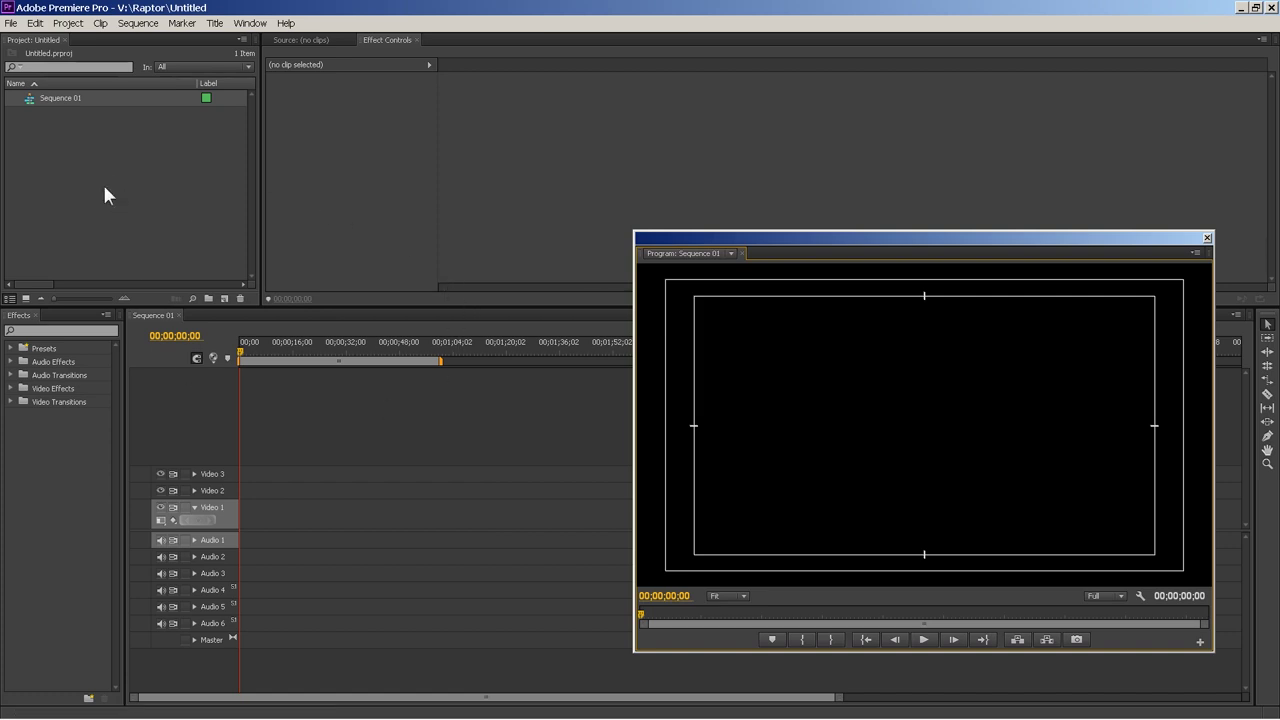
{"action": "left_click", "coordinate": [11, 23]}
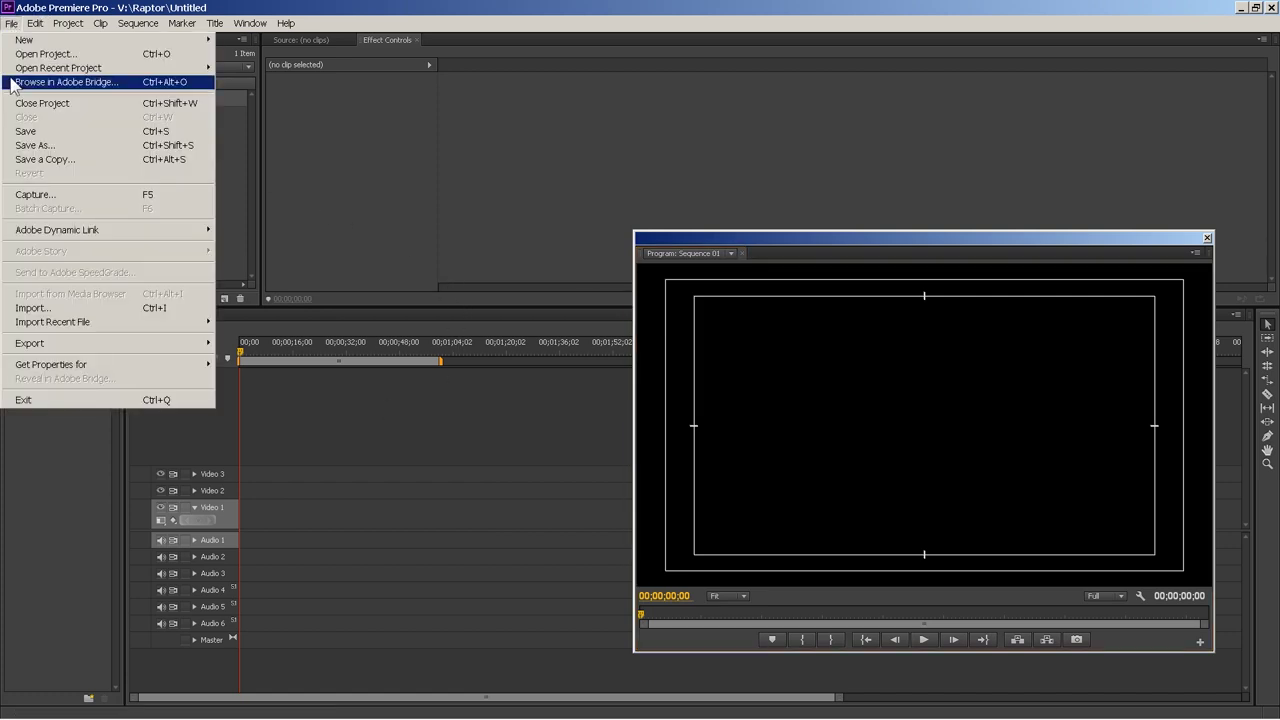
{"action": "left_click", "coordinate": [70, 310]}
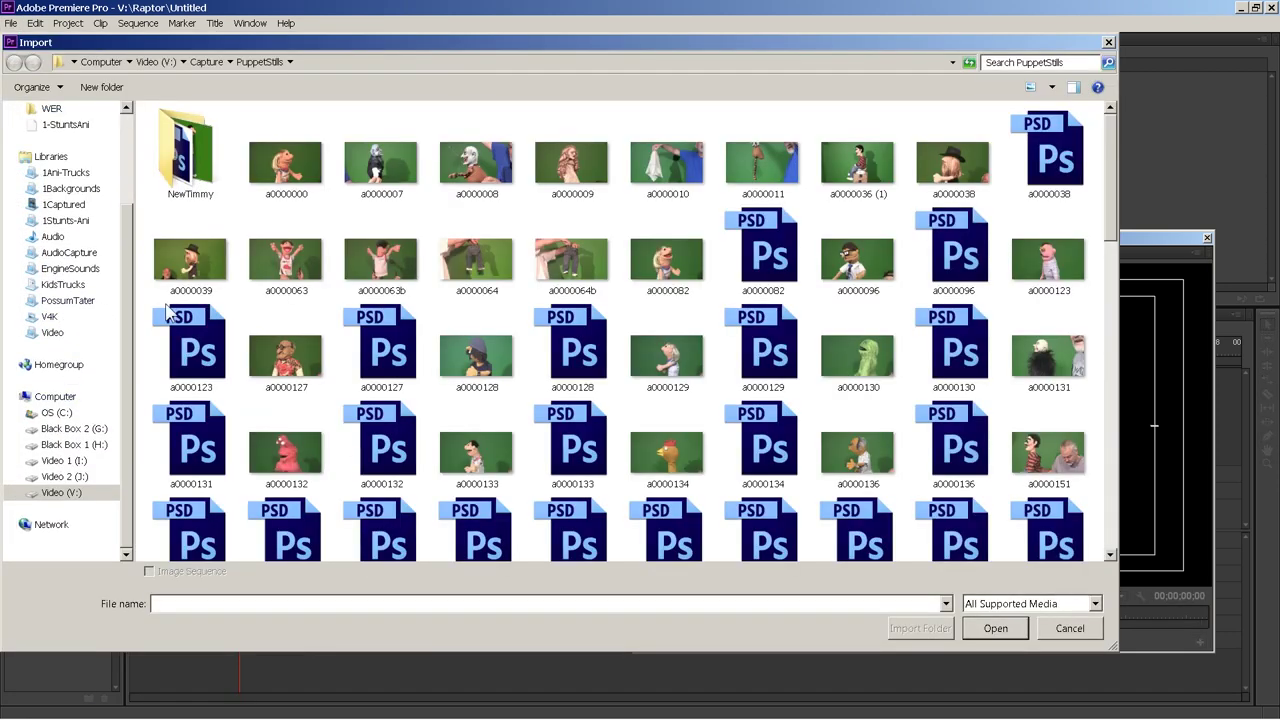
{"action": "left_click", "coordinate": [56, 338]}
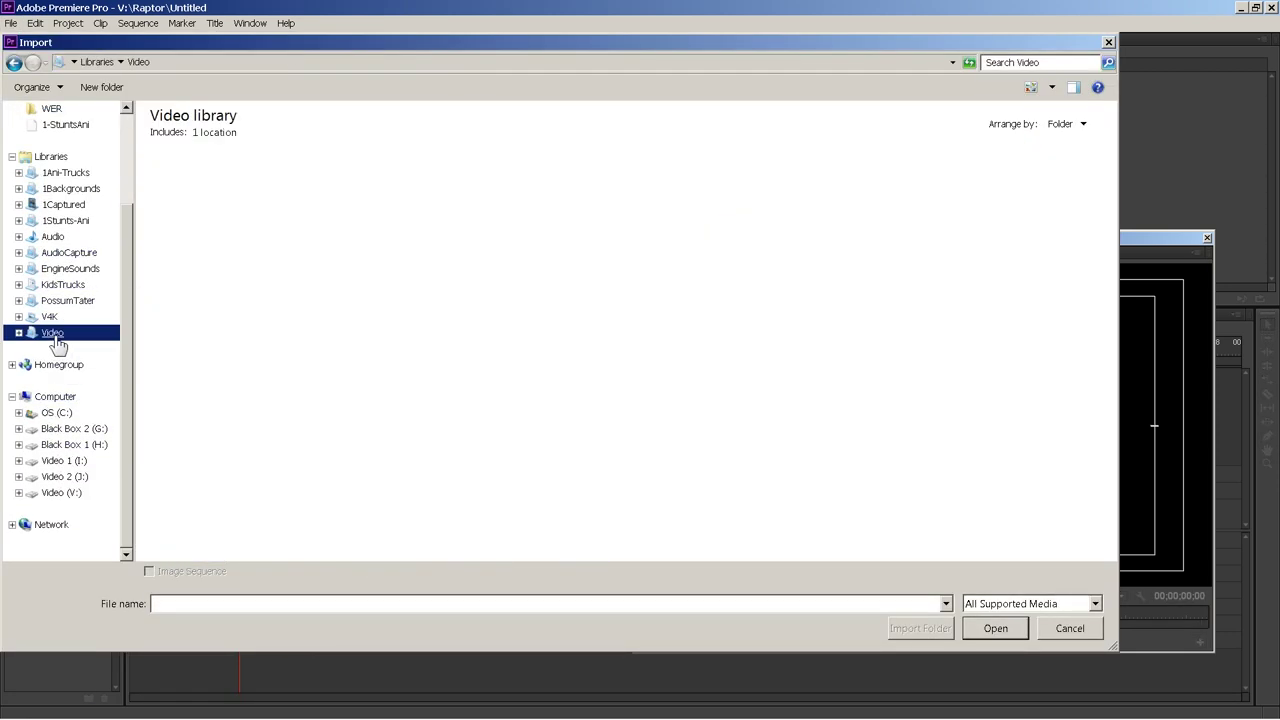
{"action": "double_click", "coordinate": [183, 205]}
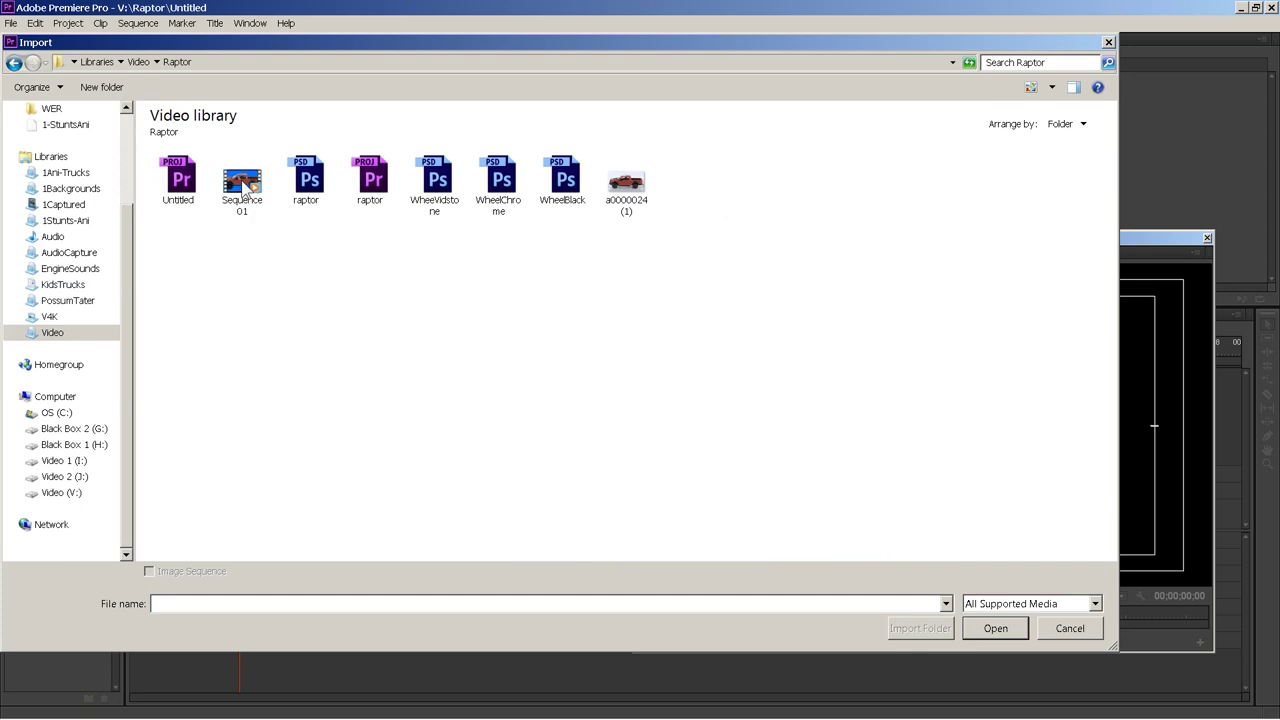
{"action": "double_click", "coordinate": [243, 186]}
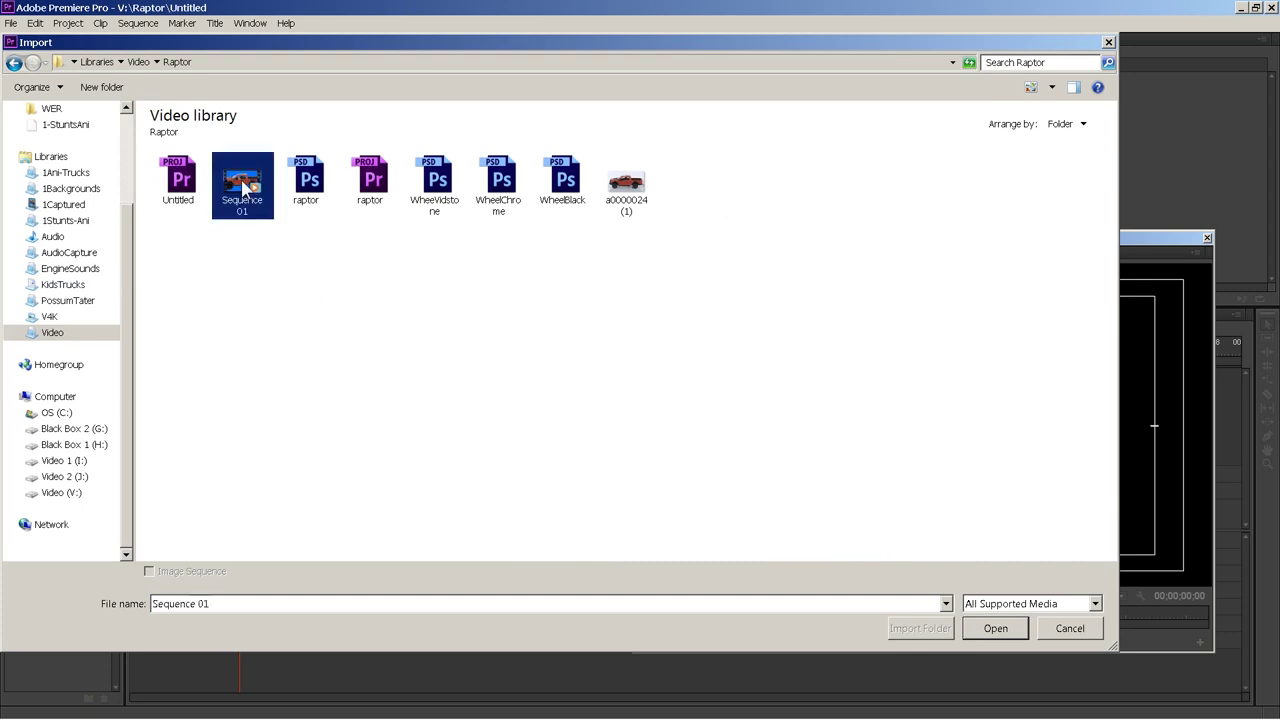
Import MTsongBack.jpg from the 1Backgrounds library and place it at the start of Video 1 with a length of about 42 seconds.
{"action": "left_click", "coordinate": [13, 22]}
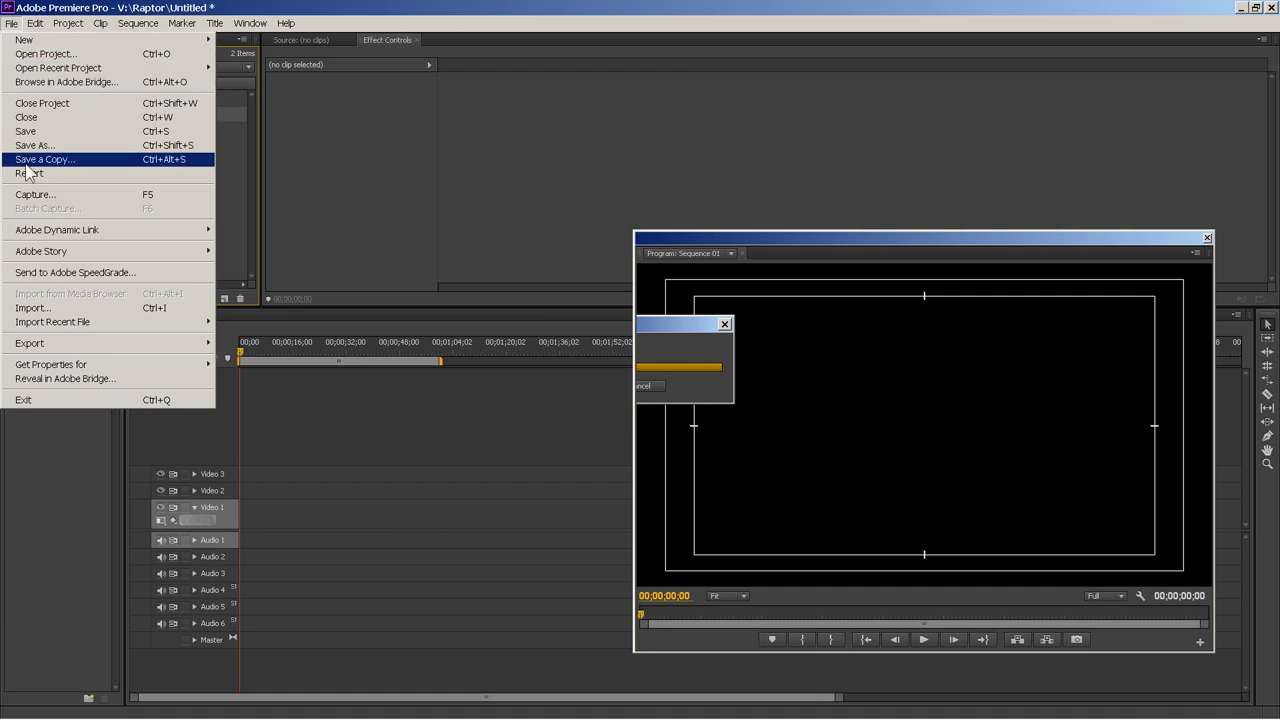
{"action": "left_click", "coordinate": [50, 309]}
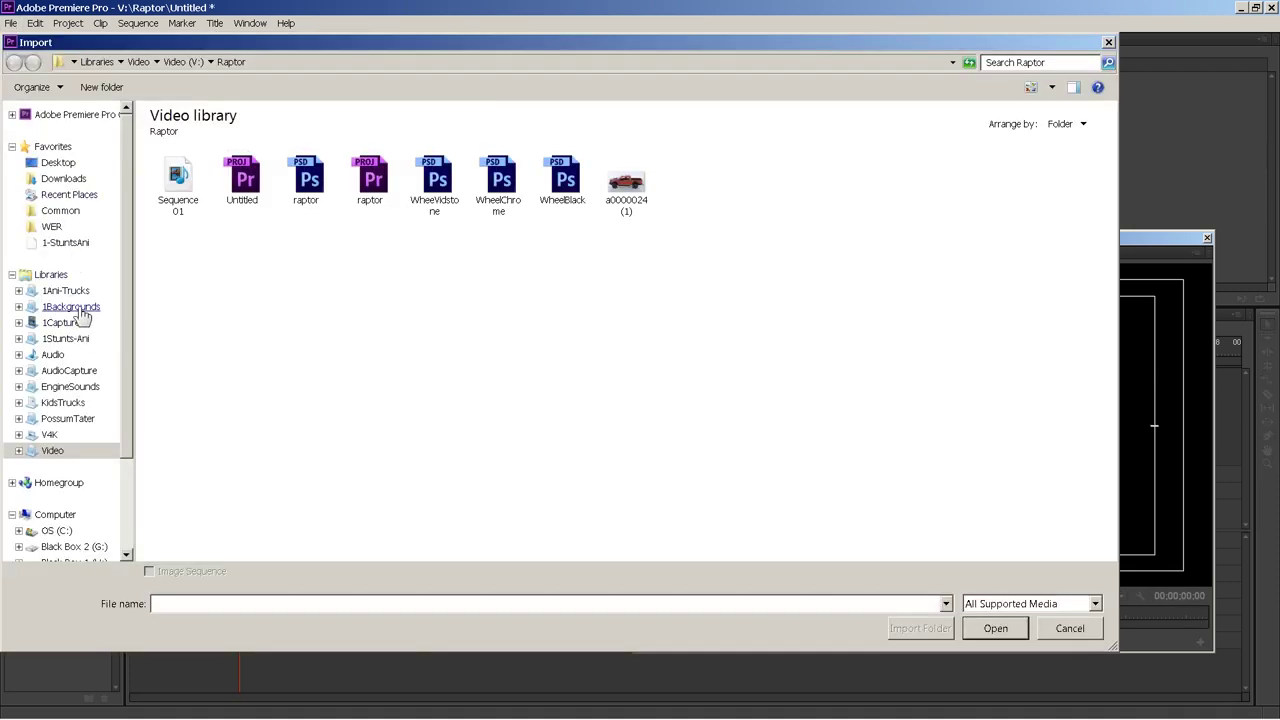
{"action": "left_click", "coordinate": [74, 312]}
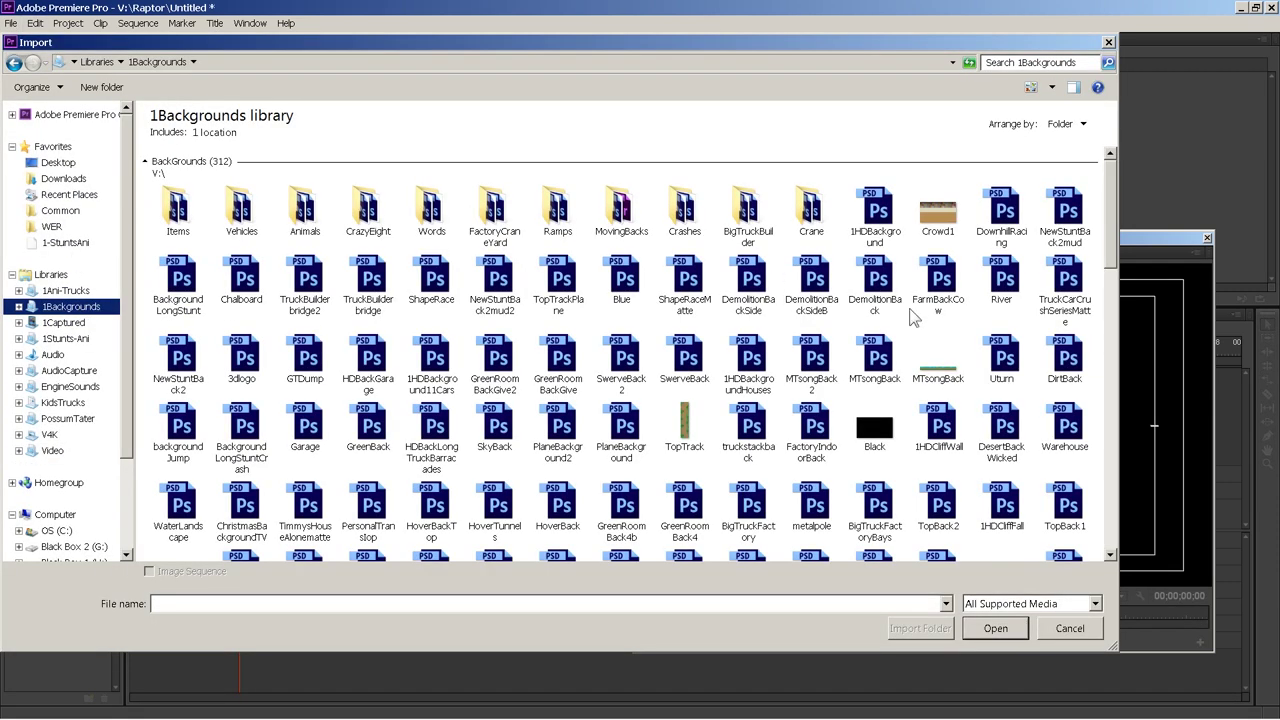
{"action": "double_click", "coordinate": [943, 370]}
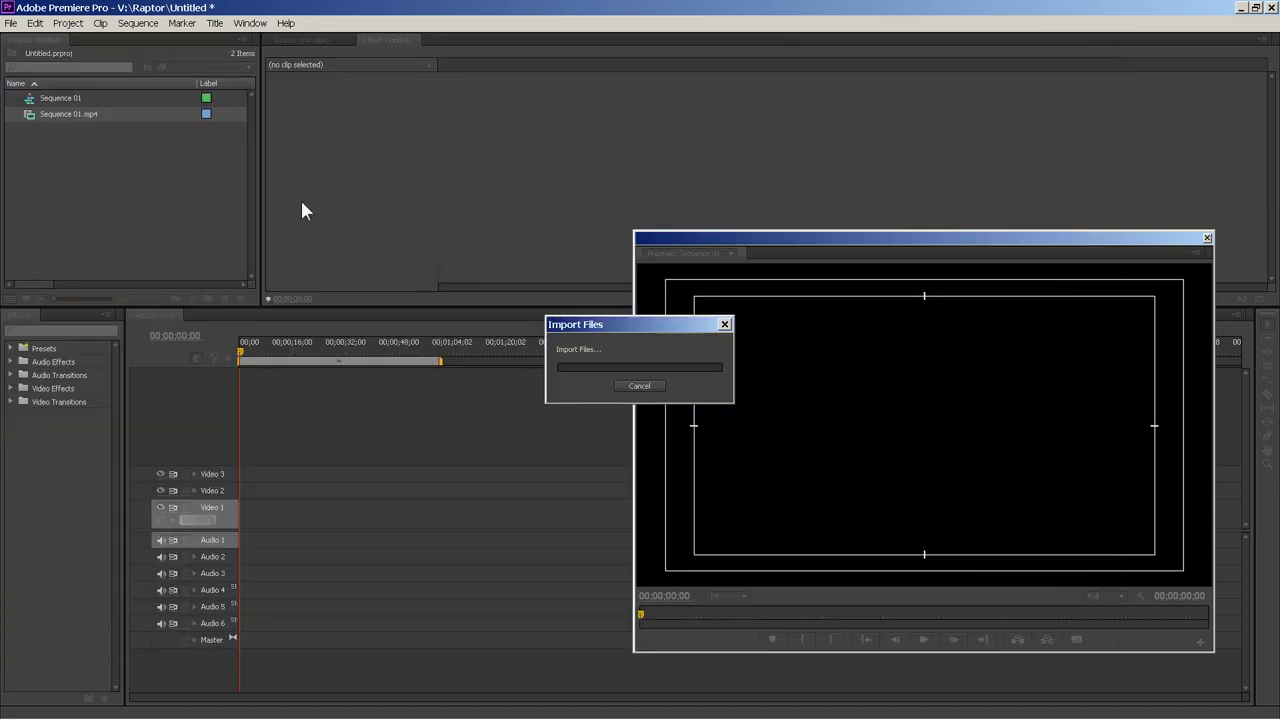
{"action": "left_click_drag", "start_coordinate": [30, 100], "coordinate": [386, 518]}
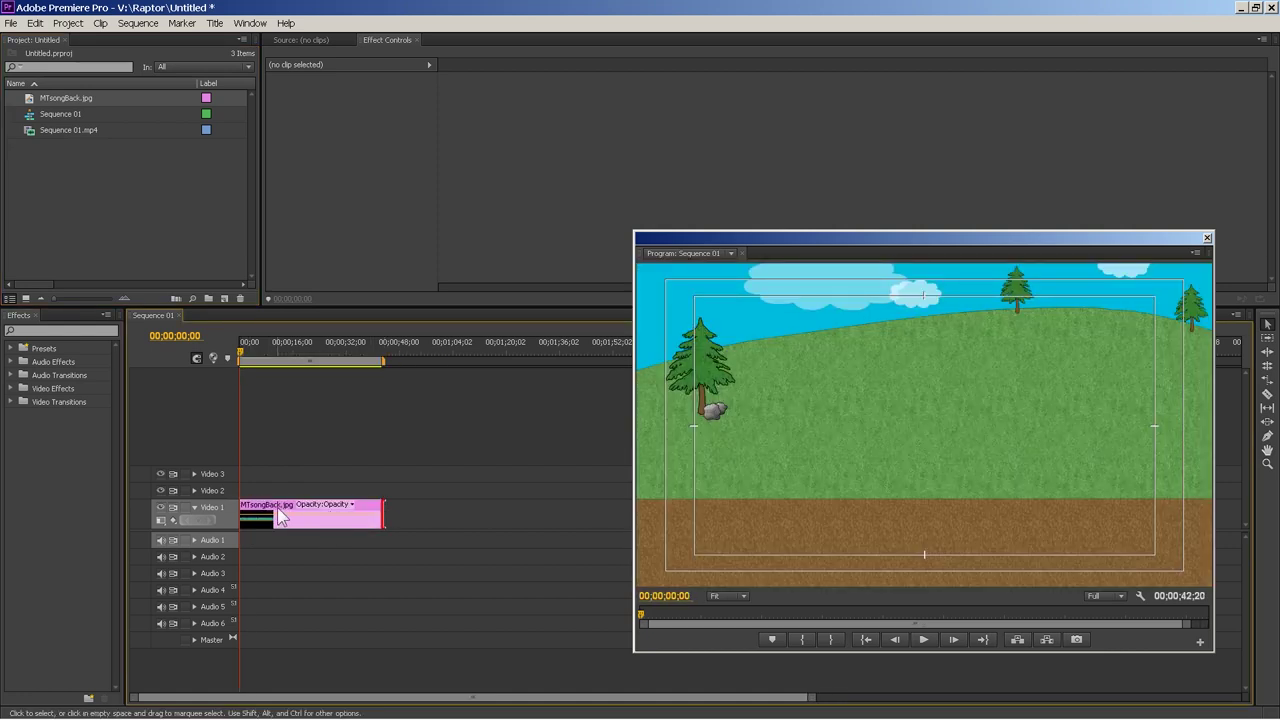
Keyframe the background's horizontal position at -3576.0 at the start and 3987.0 at 00;00;33;09 to make it scroll.
{"action": "left_click", "coordinate": [330, 514]}
{"action": "left_click", "coordinate": [270, 89]}
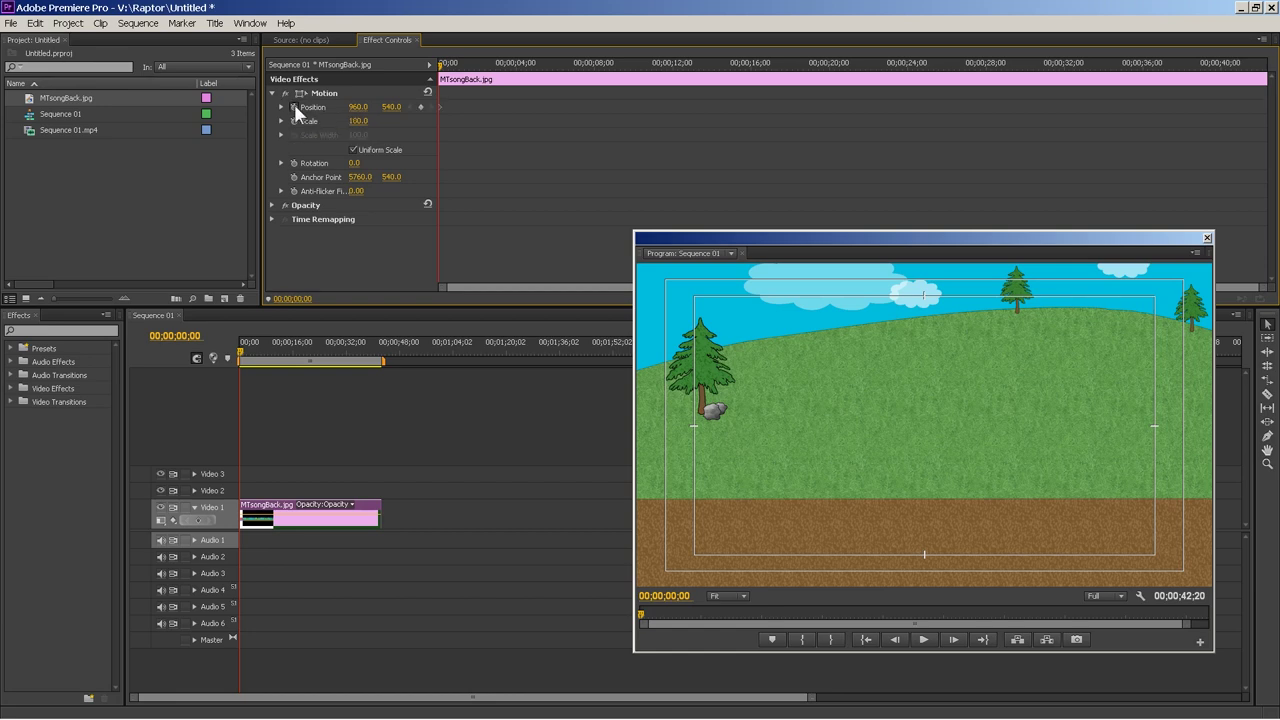
{"action": "left_click", "coordinate": [294, 107]}
{"action": "left_click_drag", "start_coordinate": [373, 104], "coordinate": [268, 105]}
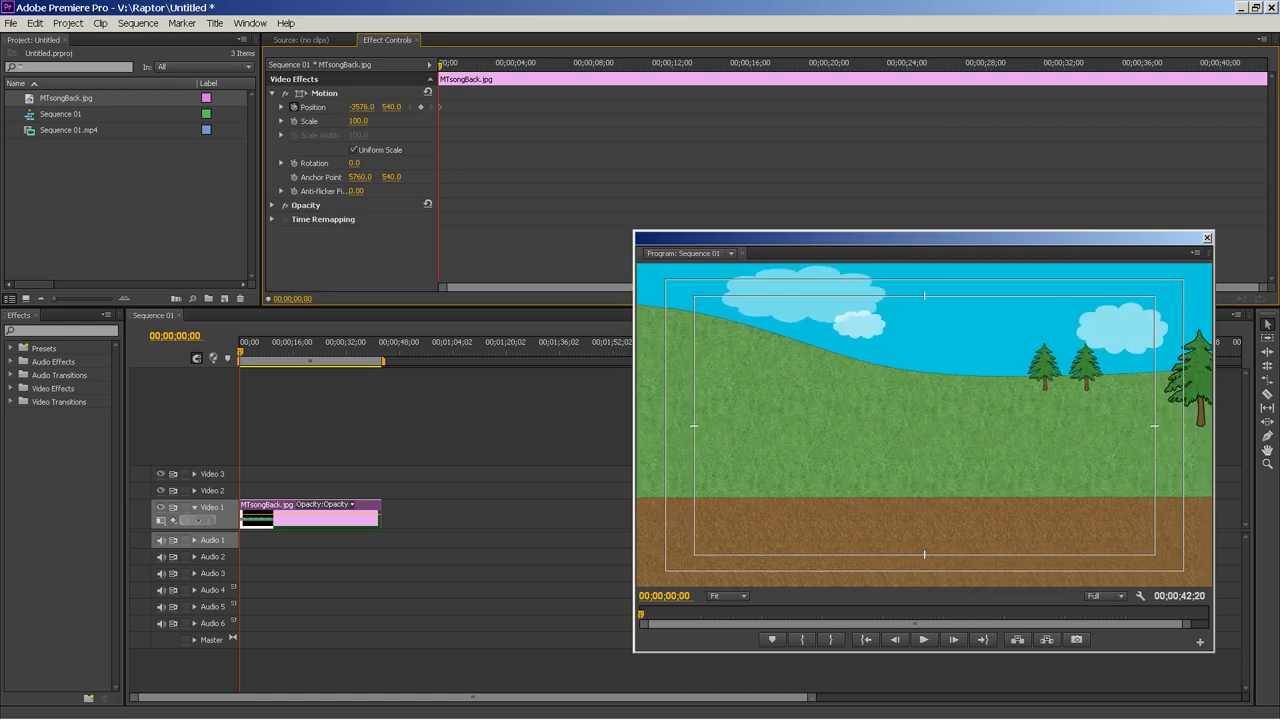
{"action": "left_click", "coordinate": [1090, 68]}
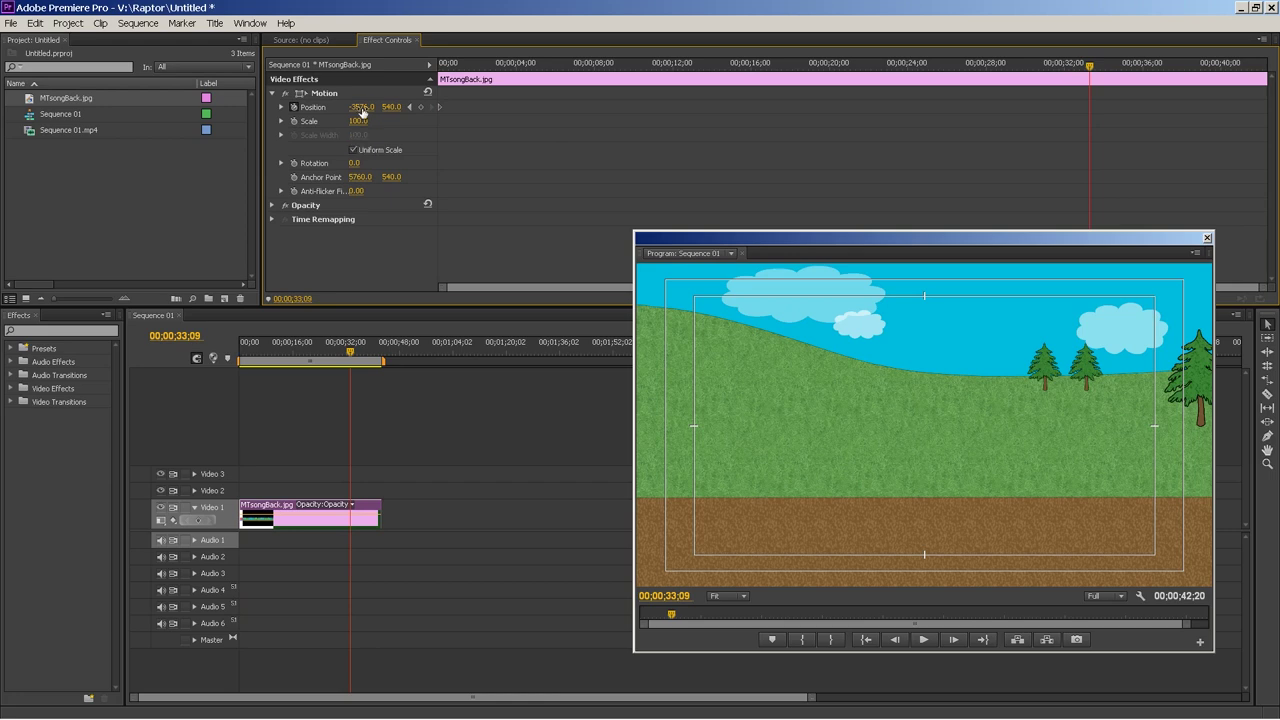
{"action": "left_click_drag", "start_coordinate": [360, 107], "coordinate": [506, 107]}
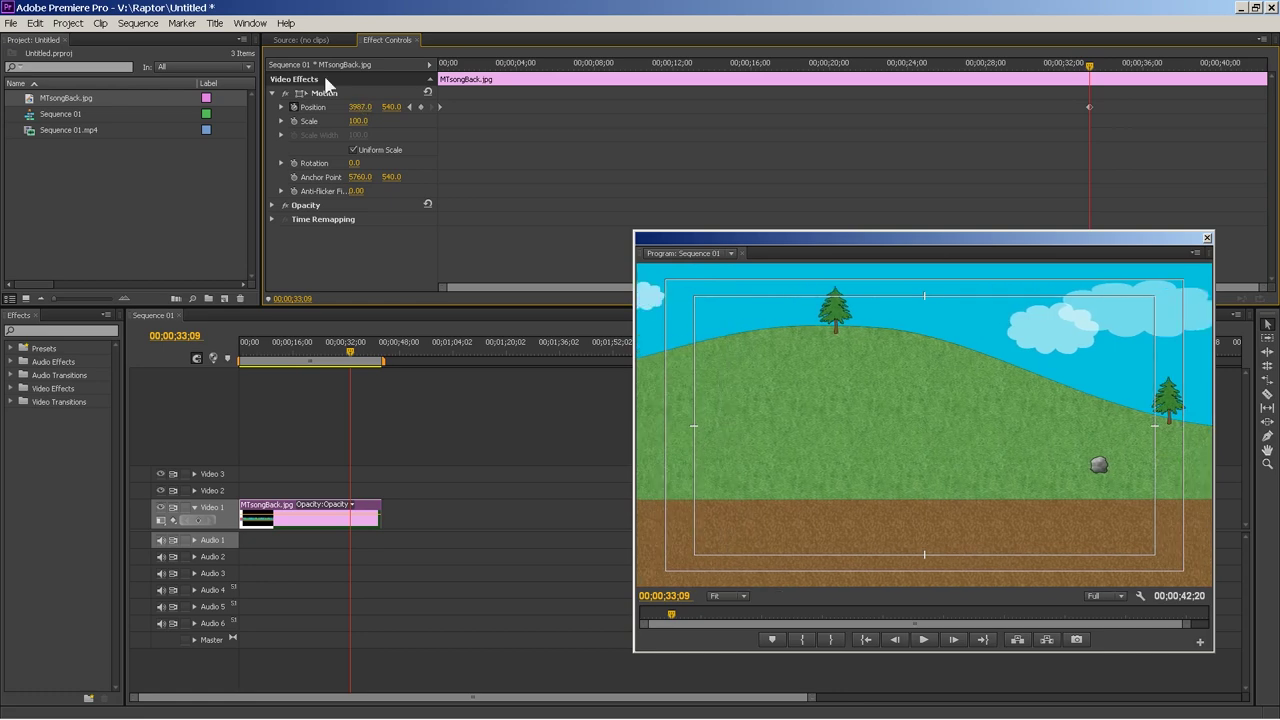
Play the sequence from 00;00;02;21 to check the background's scrolling motion.
{"action": "left_click", "coordinate": [495, 66]}
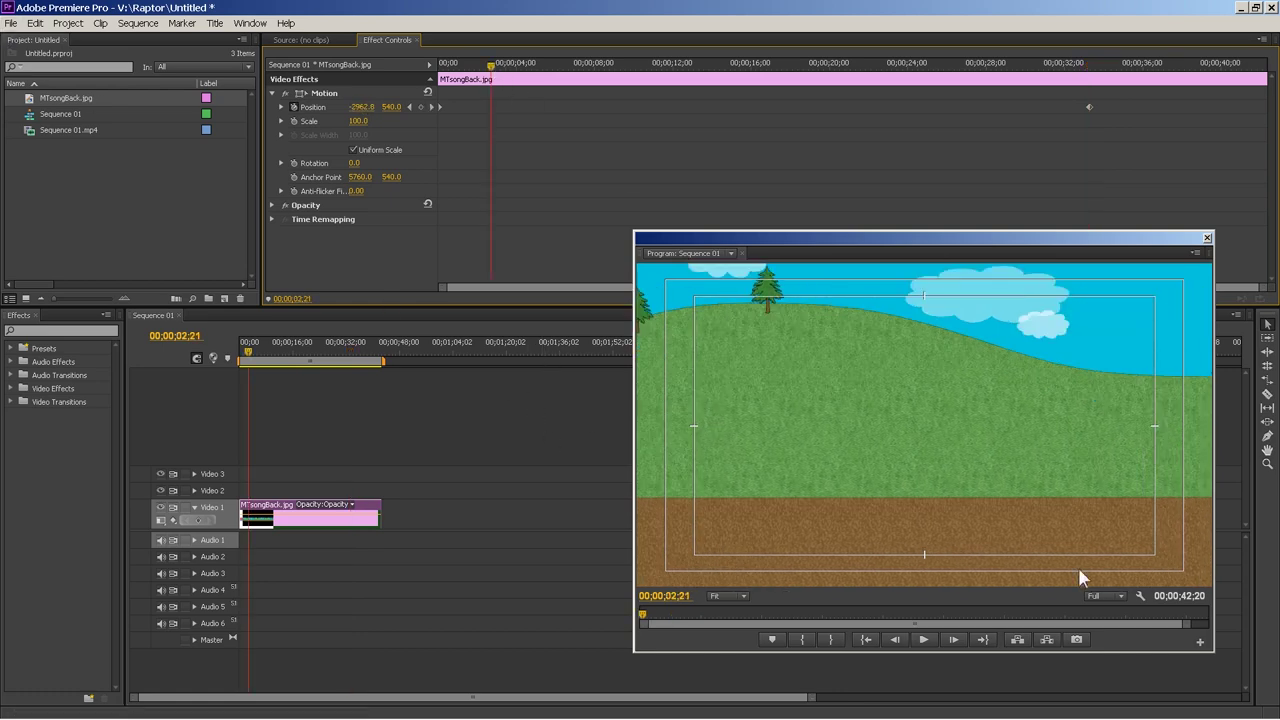
{"action": "left_click", "coordinate": [922, 640]}
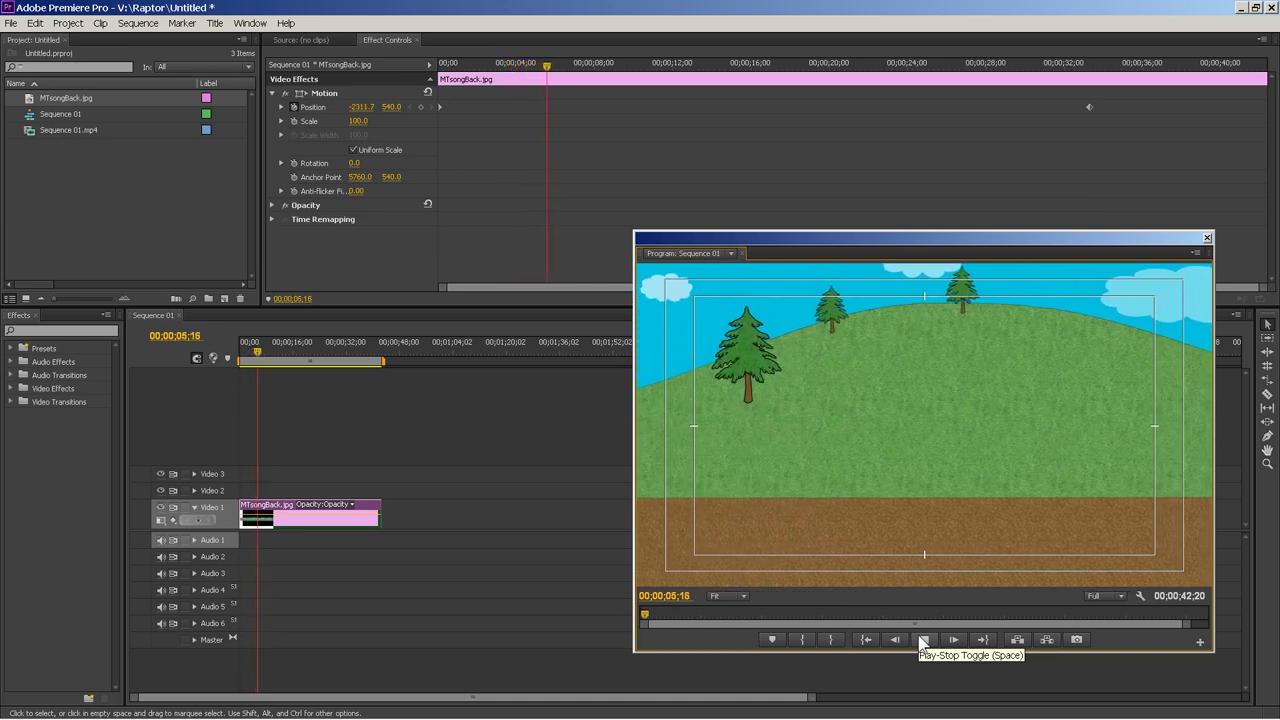
{"action": "left_click", "coordinate": [923, 640]}
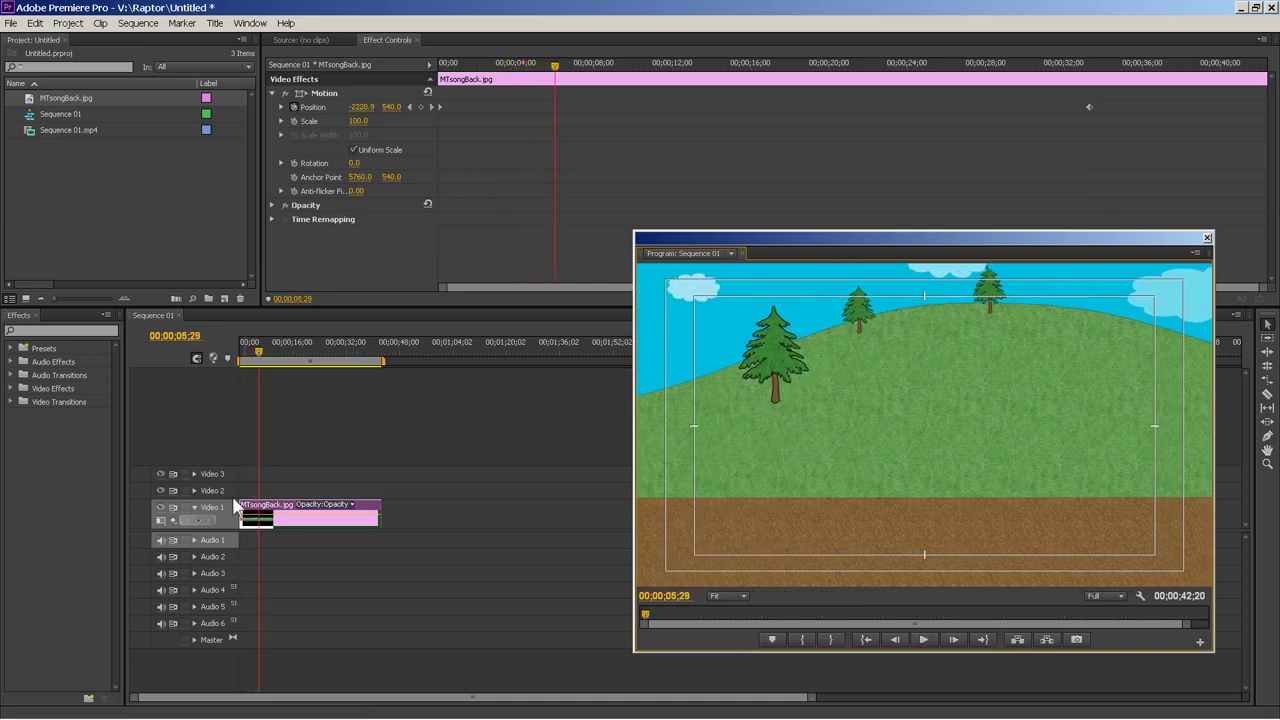
Place Sequence 01.mp4 at the start of Video 2 and key out its blue background using Color Key with a tolerance of 104.
{"action": "left_click", "coordinate": [25, 130]}
{"action": "left_click_drag", "start_coordinate": [200, 298], "coordinate": [299, 556]}
{"action": "left_click", "coordinate": [10, 388]}
{"action": "left_click", "coordinate": [17, 495]}
{"action": "left_click", "coordinate": [40, 550]}
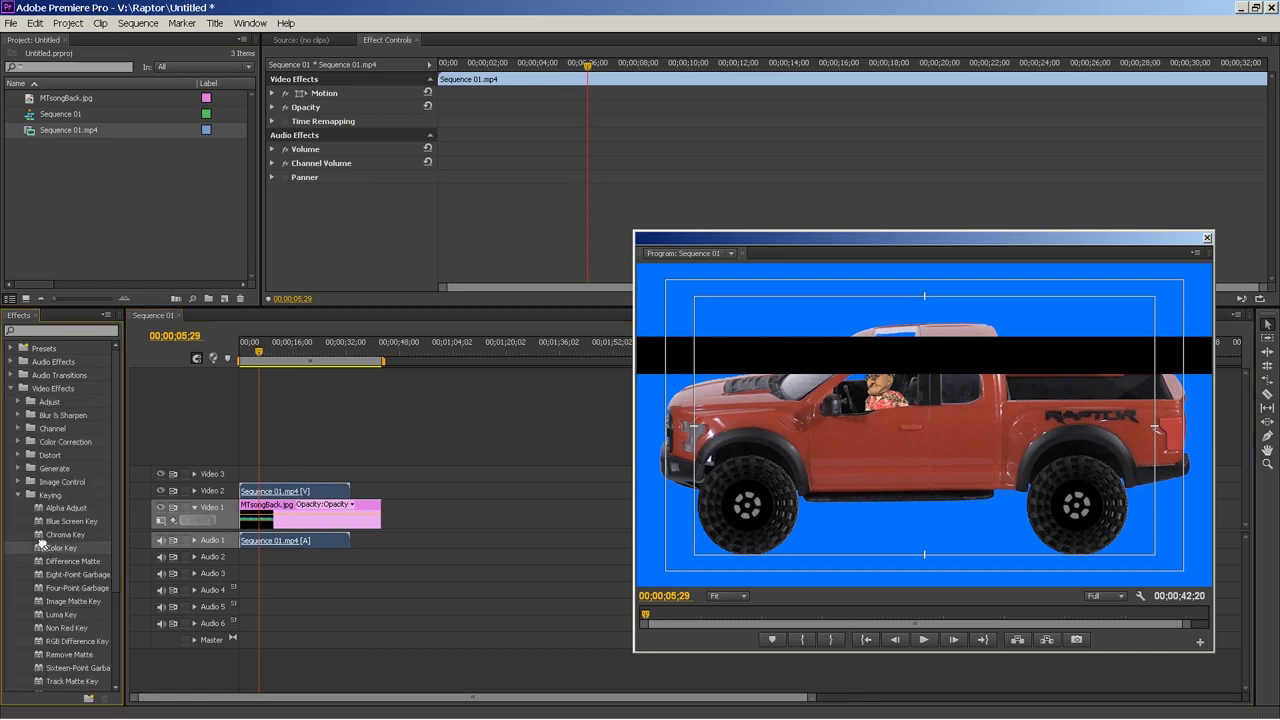
{"action": "left_click_drag", "start_coordinate": [212, 493], "coordinate": [286, 496]}
{"action": "left_click_drag", "start_coordinate": [375, 147], "coordinate": [377, 145]}
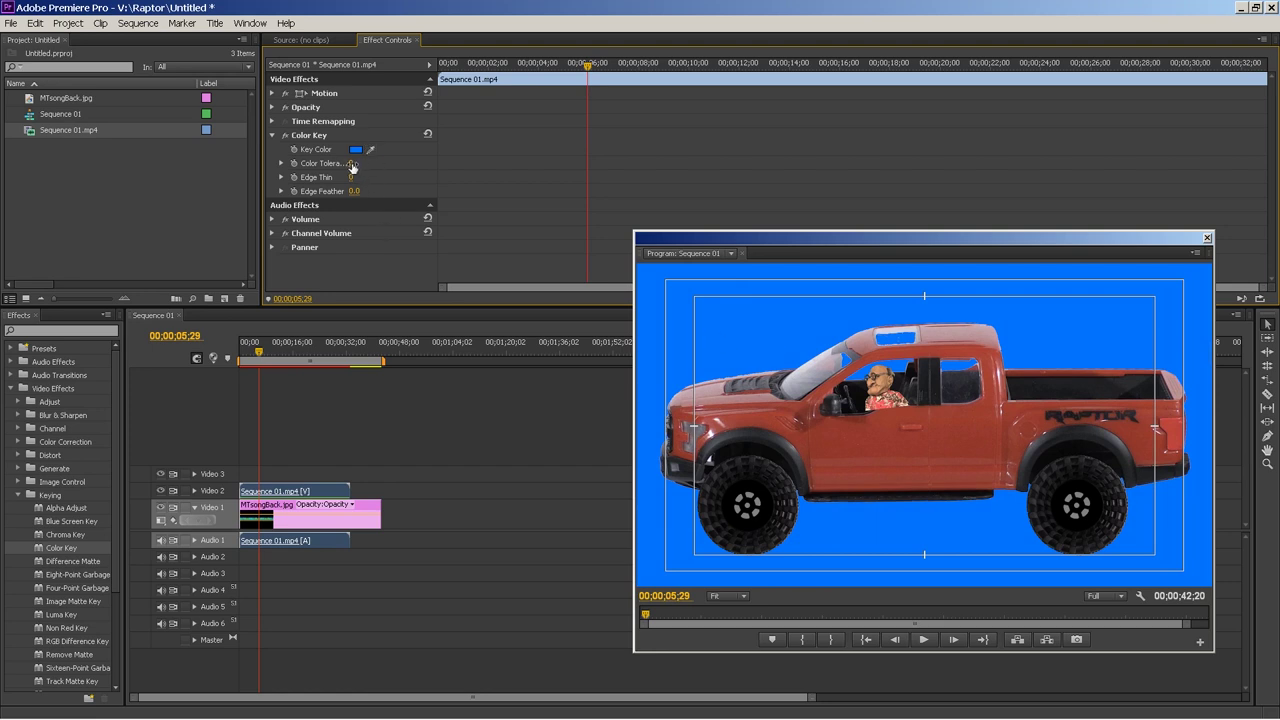
{"action": "left_click_drag", "start_coordinate": [351, 163], "coordinate": [372, 163]}
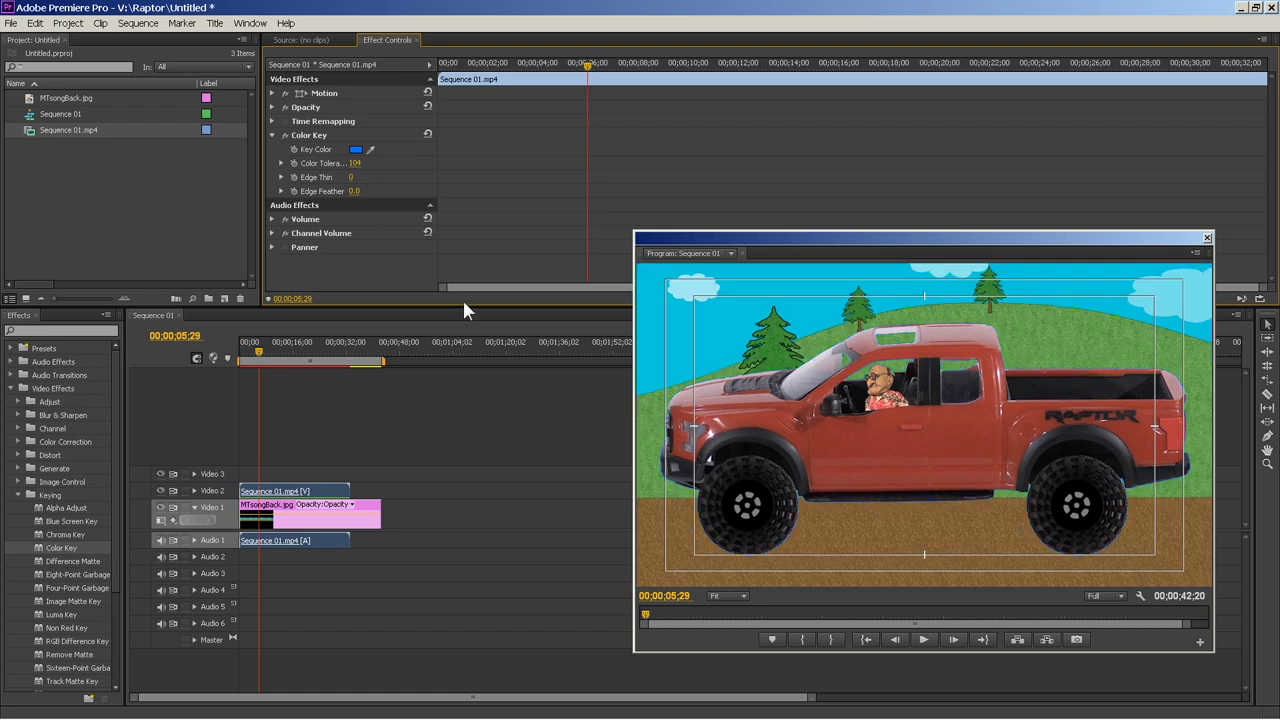
Set the truck clip's scale to 79.0 and vertical position to 639.0, and play the sequence from the start.
{"action": "left_click", "coordinate": [272, 92]}
{"action": "left_click_drag", "start_coordinate": [366, 121], "coordinate": [490, 110]}
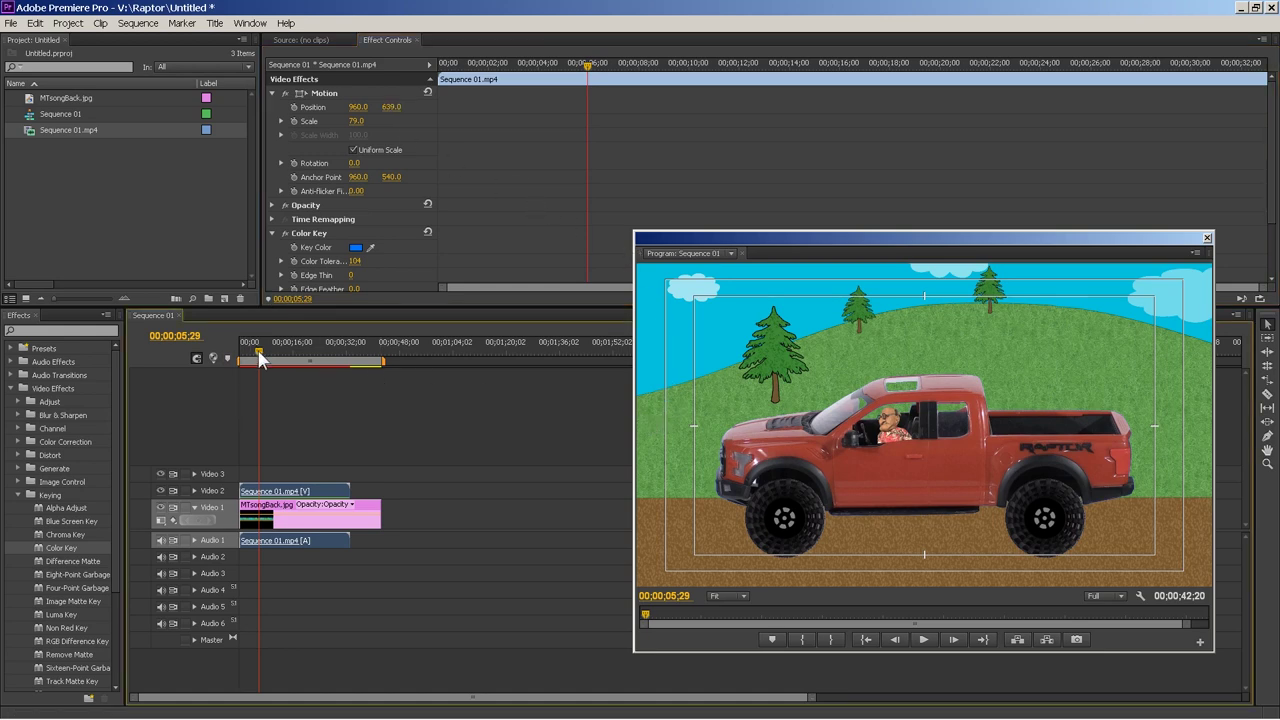
{"action": "left_click_drag", "start_coordinate": [259, 353], "coordinate": [230, 358]}
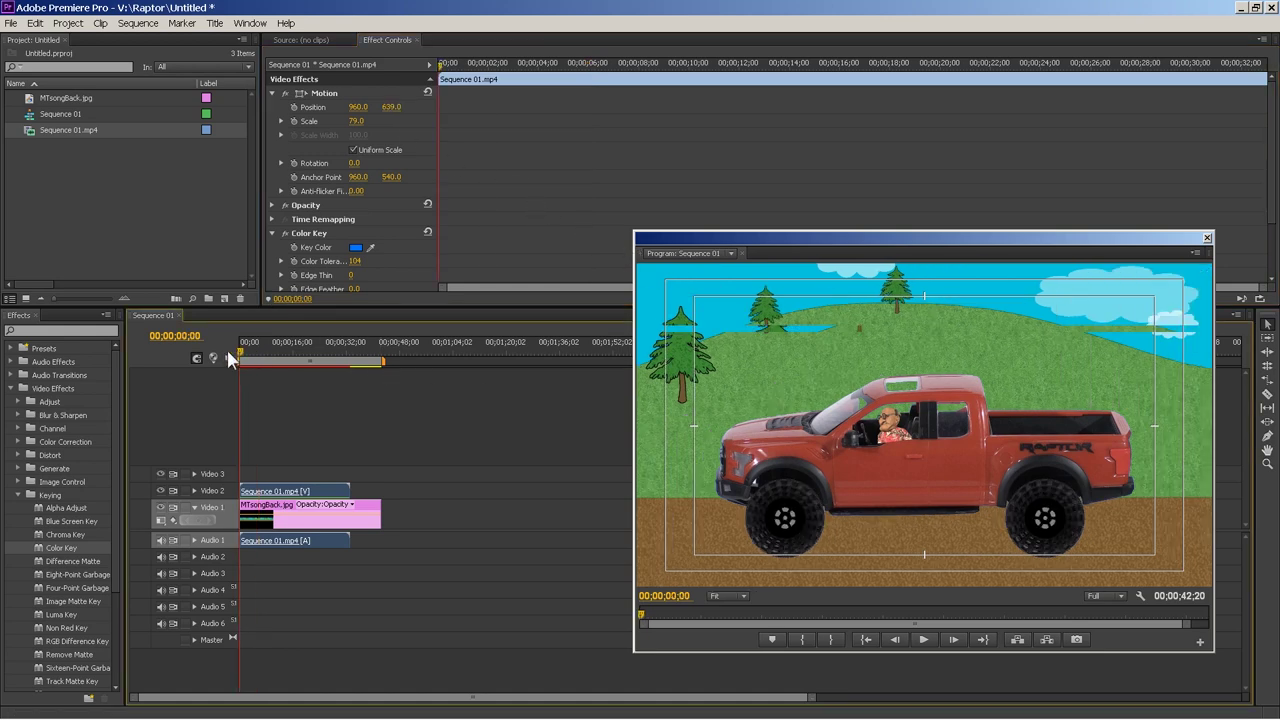
{"action": "left_click", "coordinate": [926, 641]}
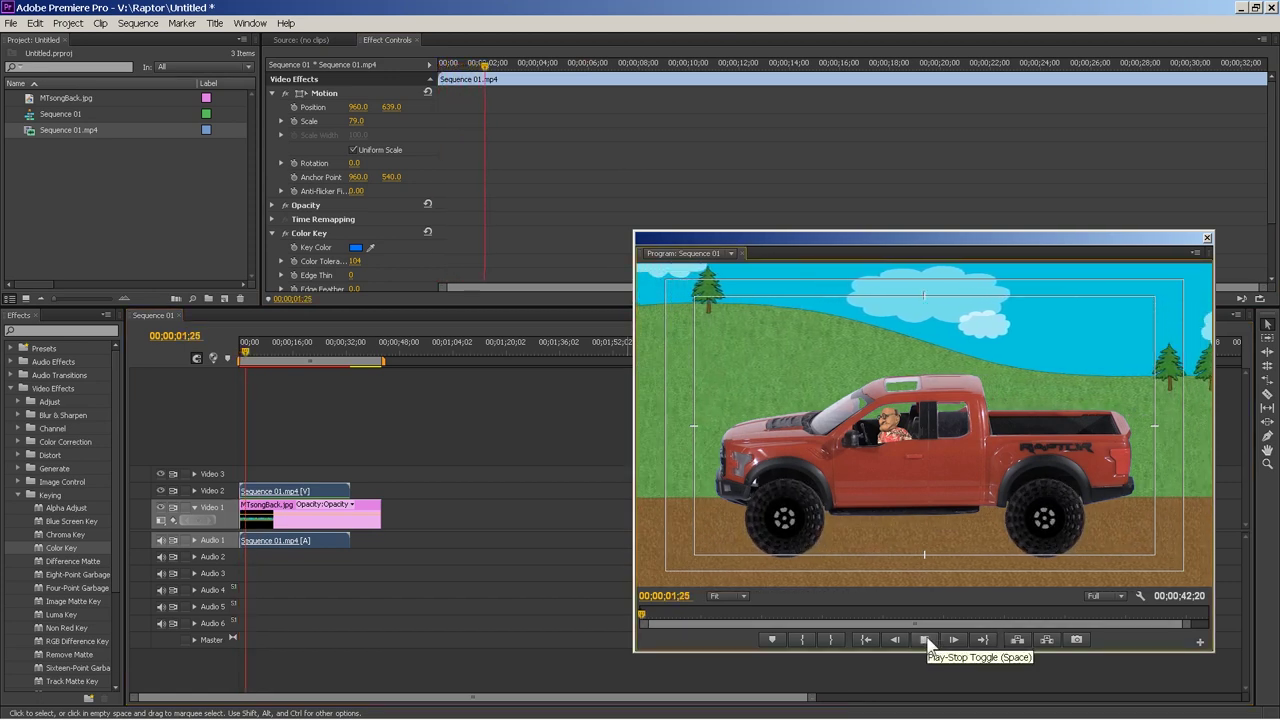